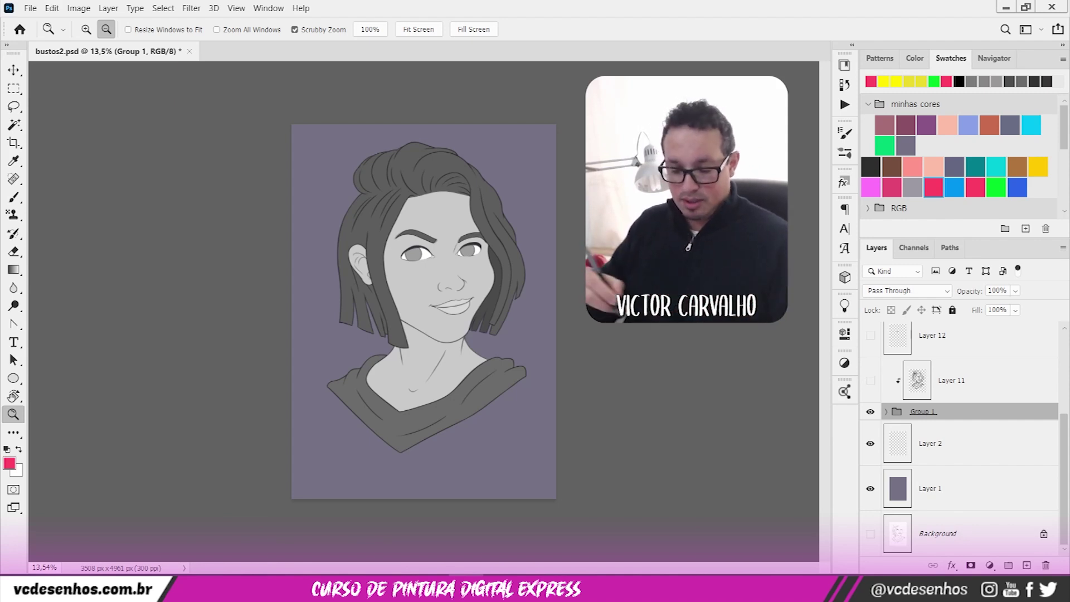
- Start a new document and choose the A3 print preset, 297 x 420 mm at 300 ppi
left_click(31, 8)
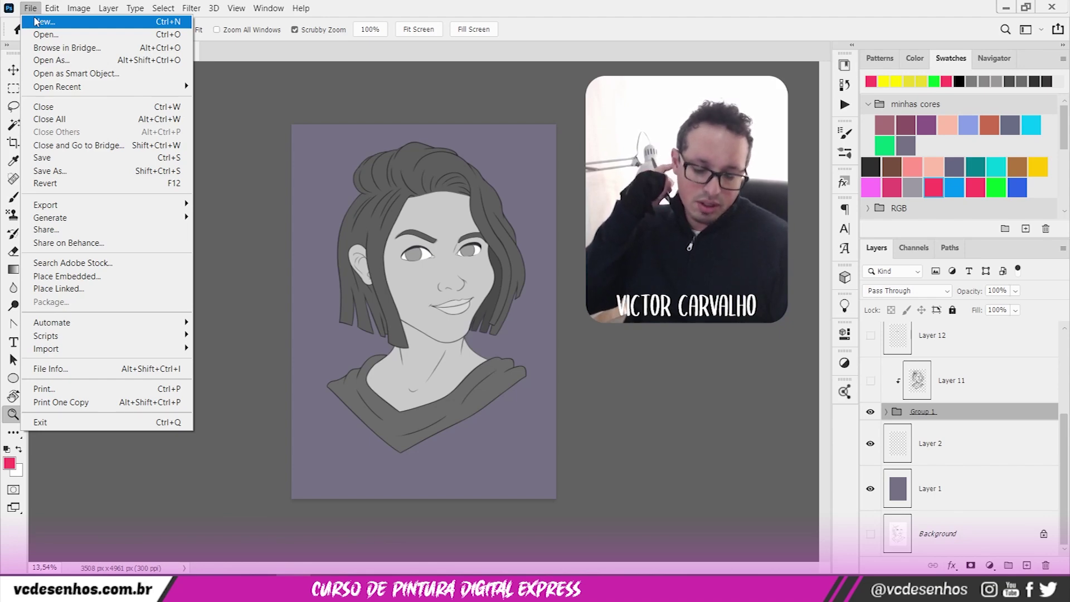
left_click(74, 23)
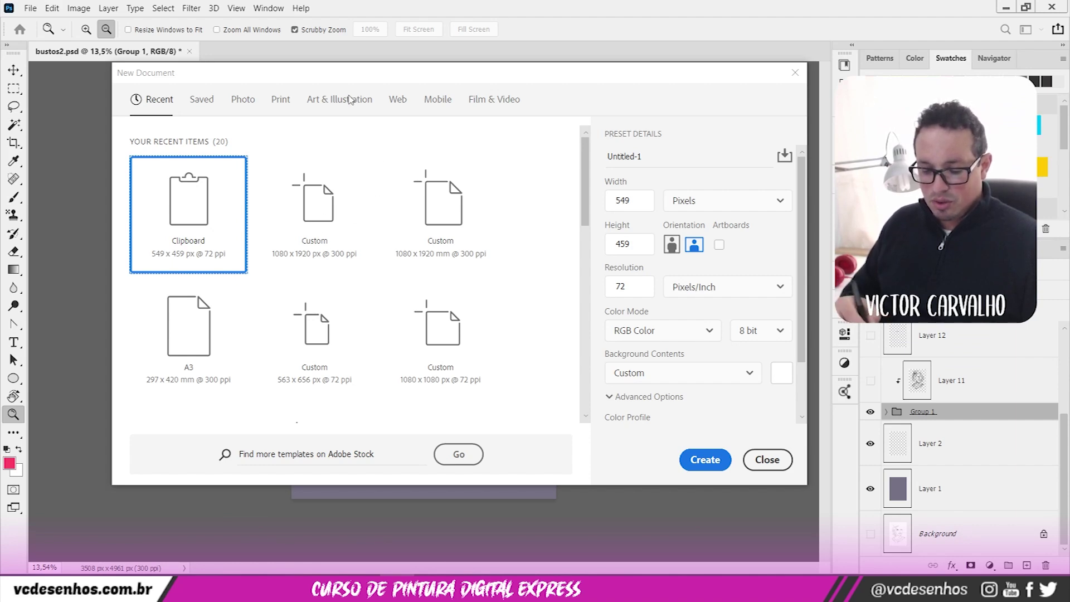
left_click_drag(585, 187, 565, 143)
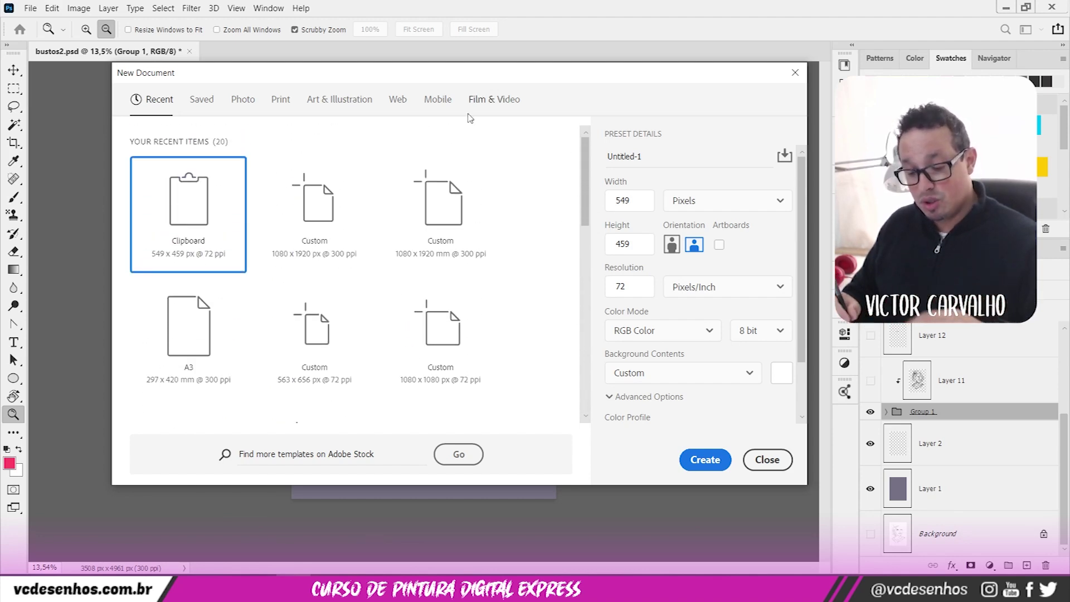
left_click(201, 100)
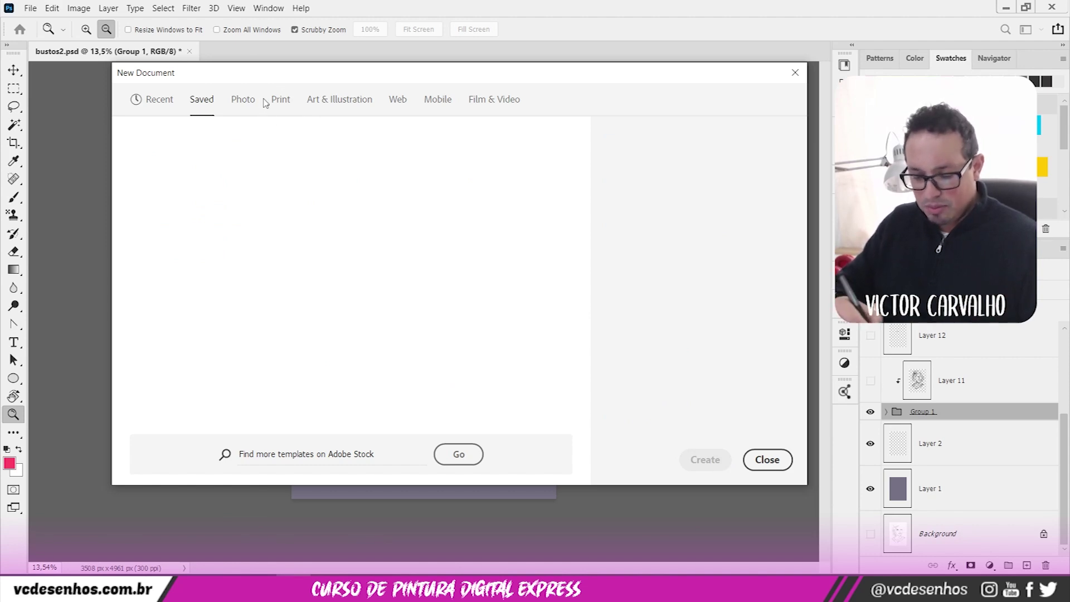
left_click(280, 100)
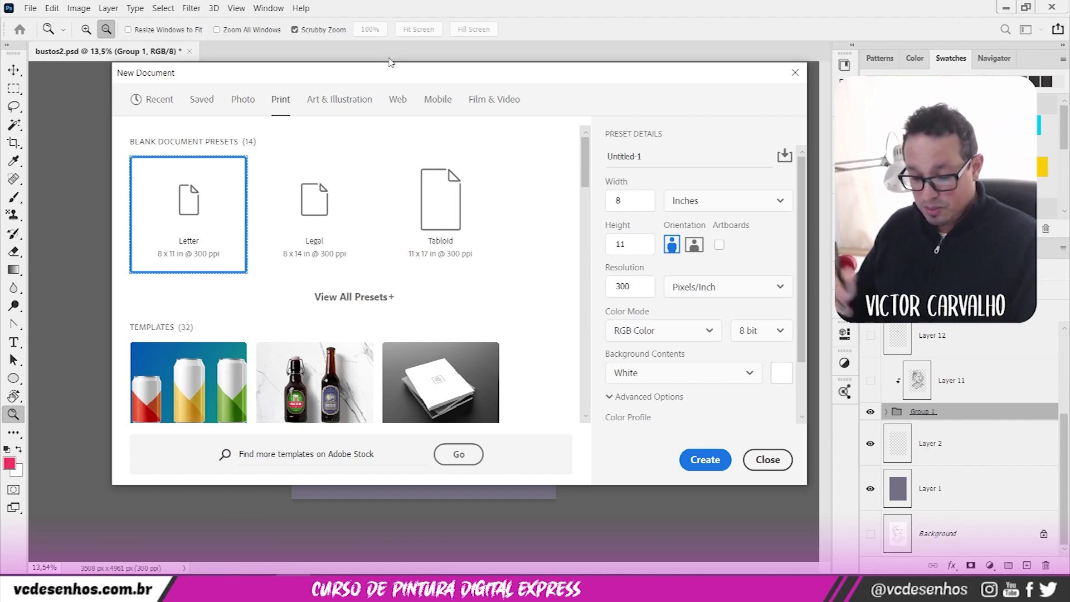
left_click(354, 296)
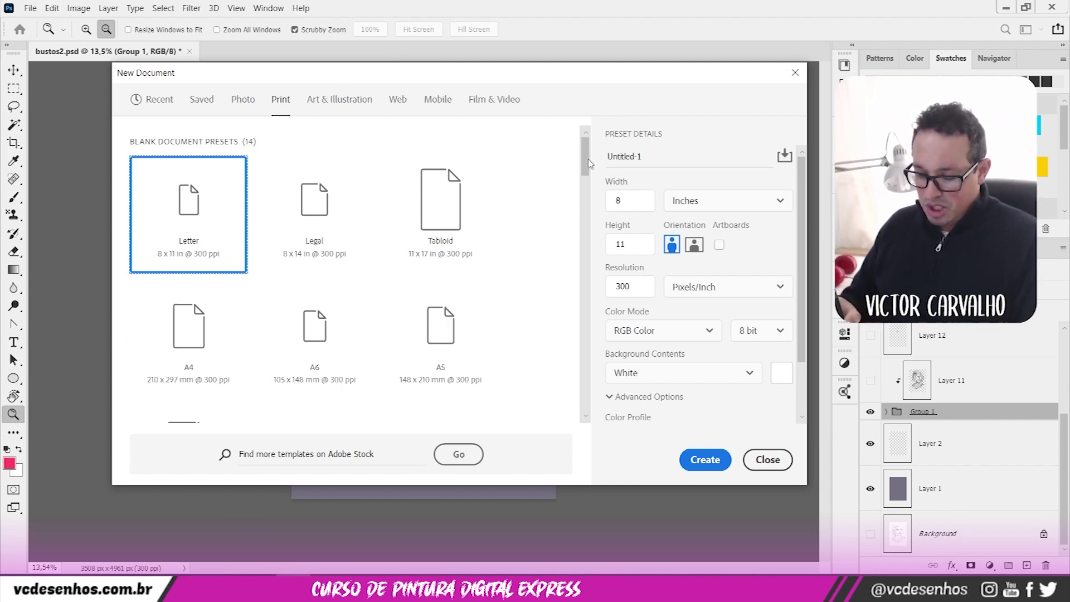
scroll(590, 163, "down", 3)
left_click(189, 260)
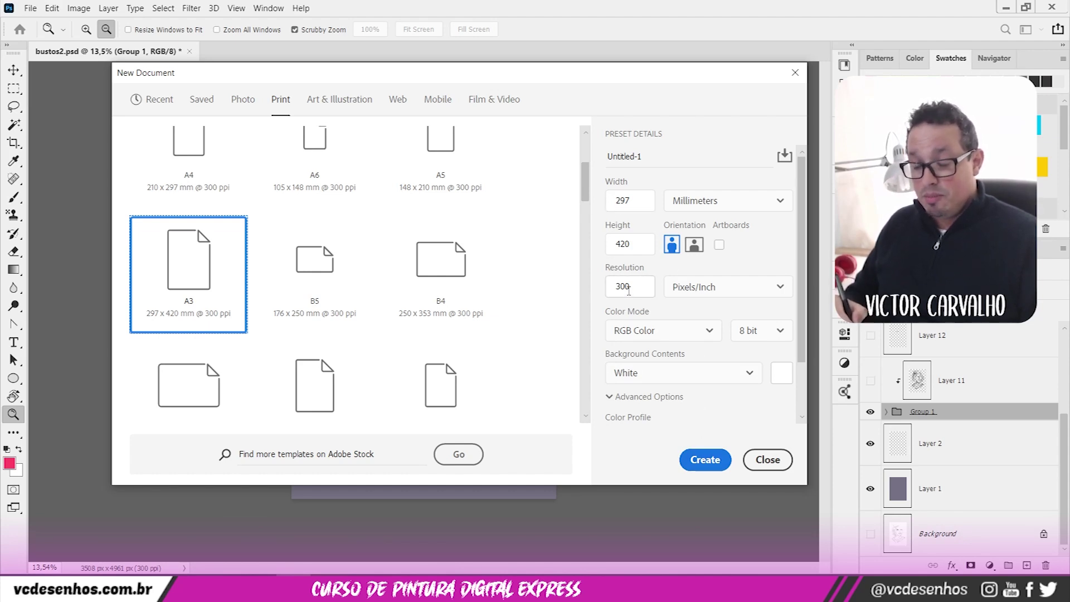
- View the A3 preset's dimensions in pixels and in inches
left_click(734, 201)
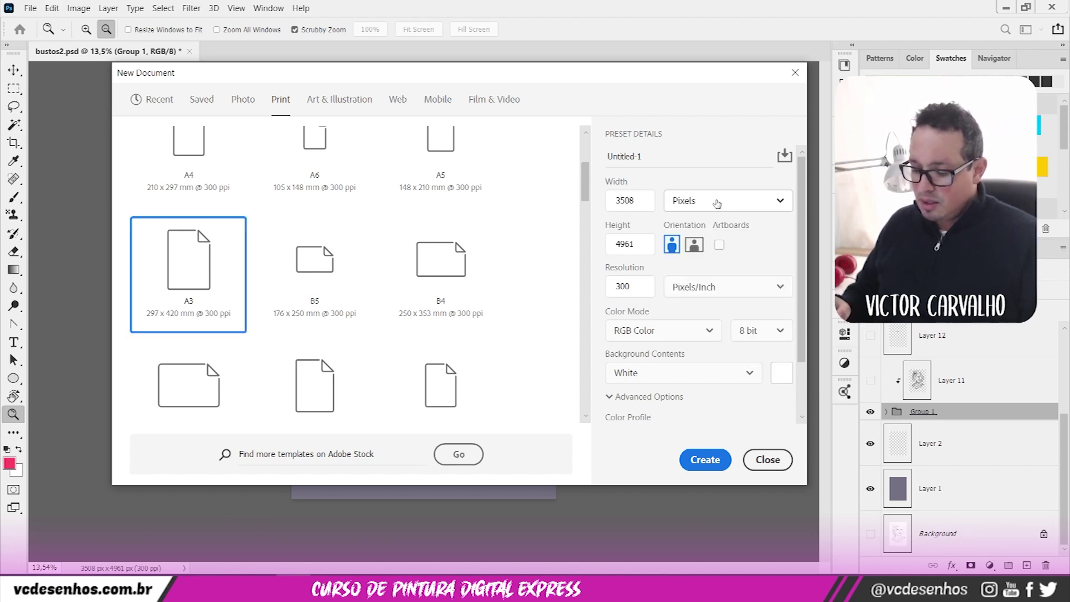
left_click(693, 202)
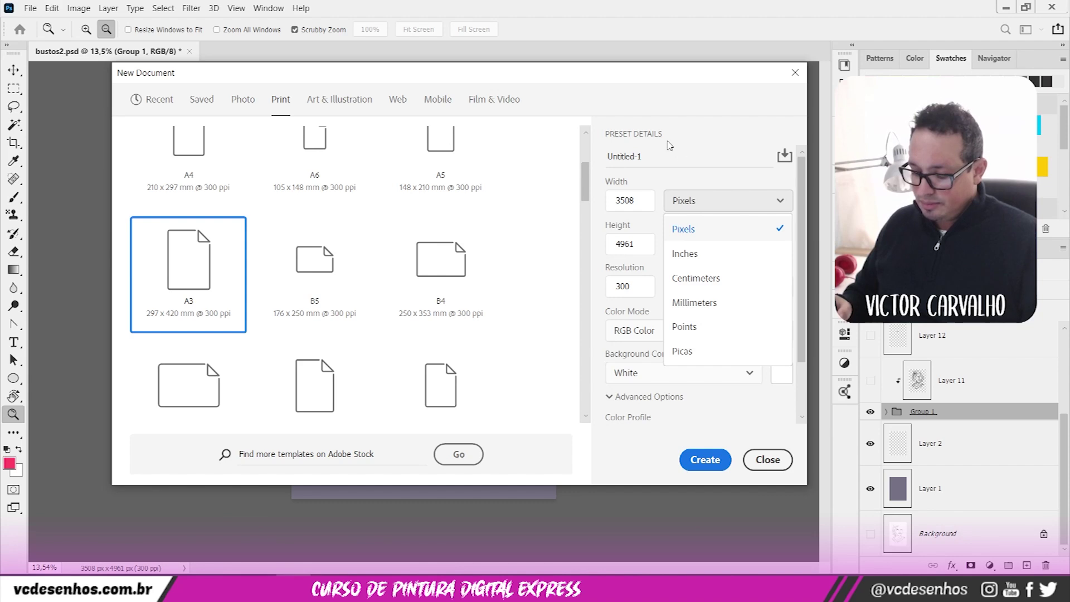
left_click(707, 255)
left_click(708, 203)
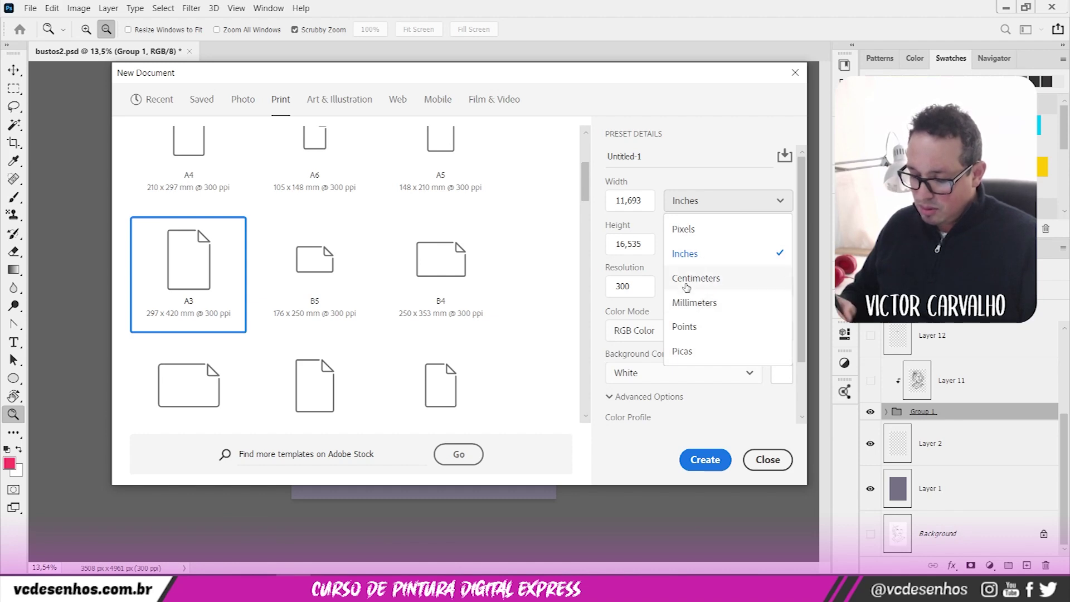
left_click(696, 229)
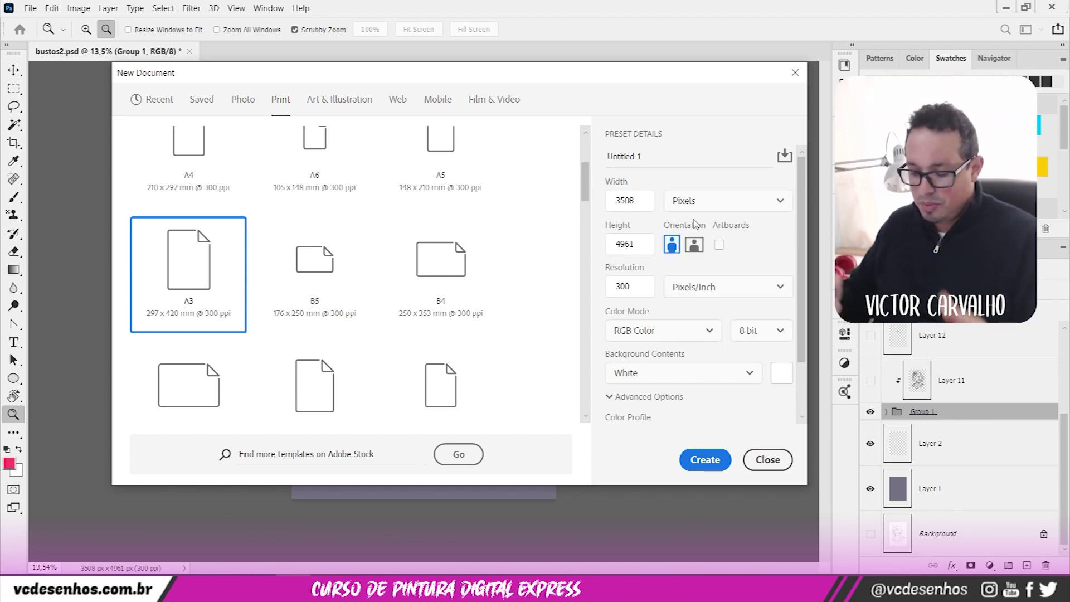
- Set the document's size unit to millimetres and create the A3 document
left_click(697, 202)
left_click(705, 298)
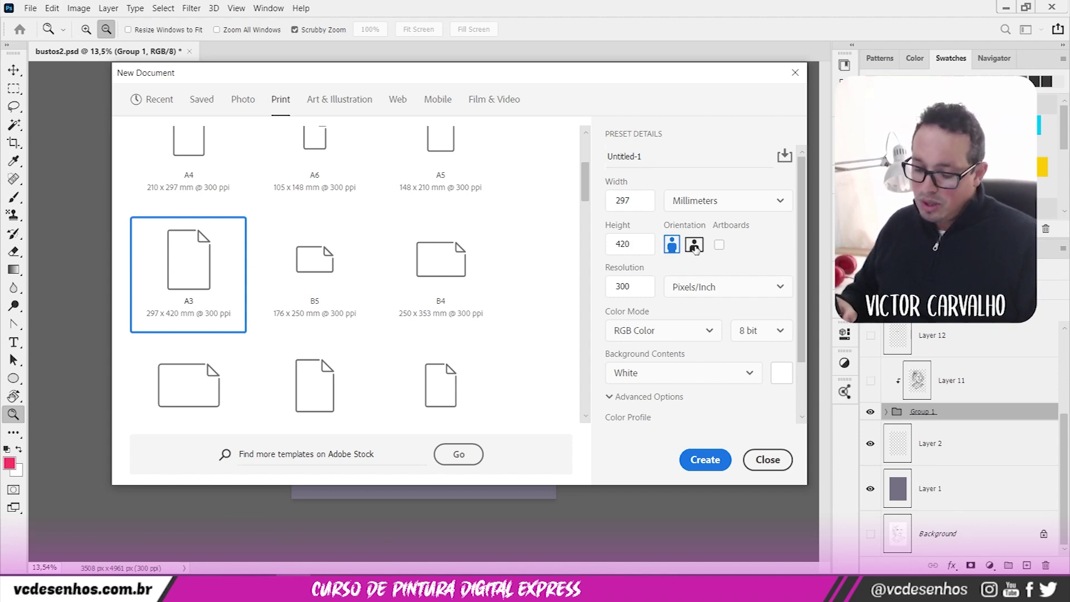
left_click(705, 458)
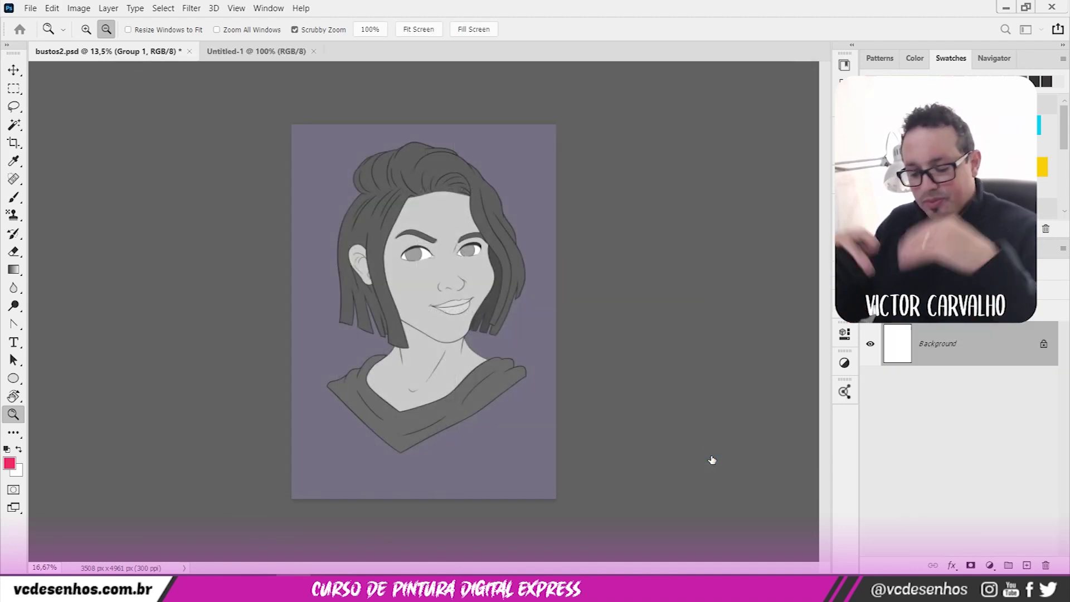
- Review the file formats for saving the blank document on the computer, choose Photoshop (PSD), and cancel the save
left_click(130, 50)
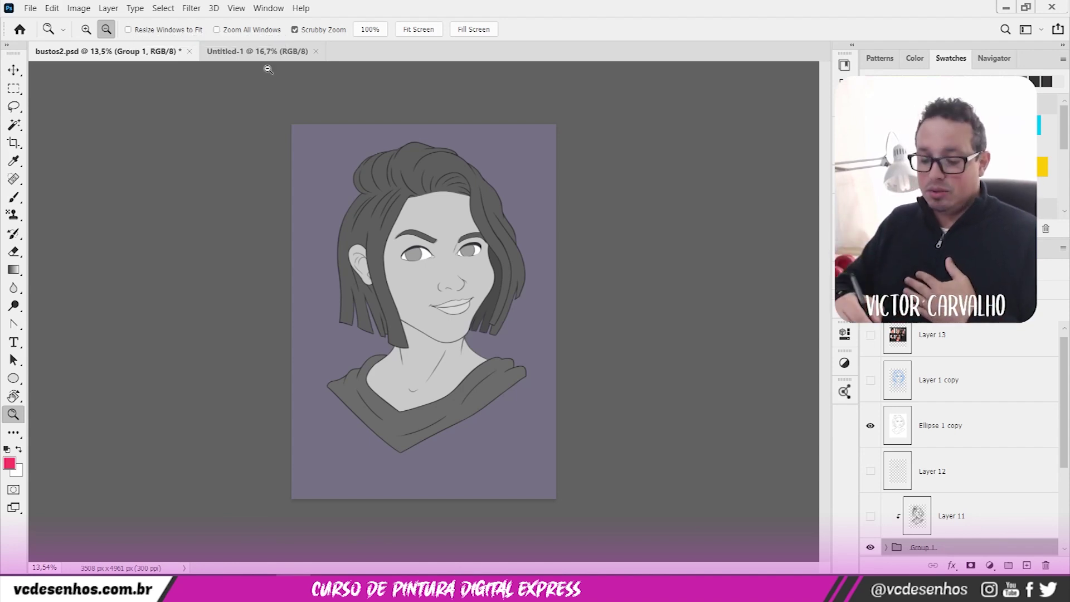
left_click(271, 51)
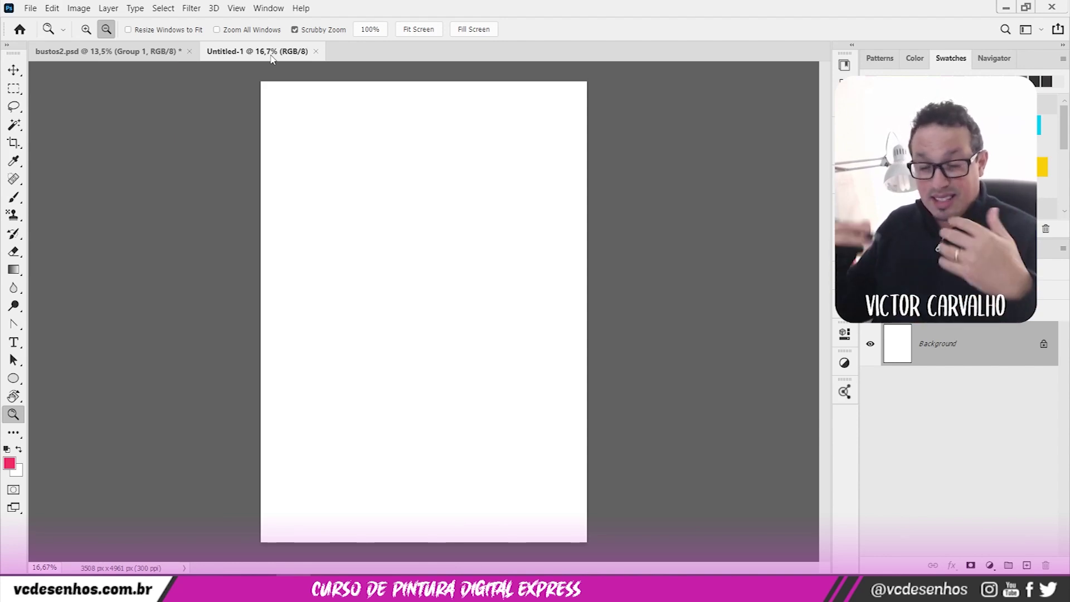
left_click(31, 8)
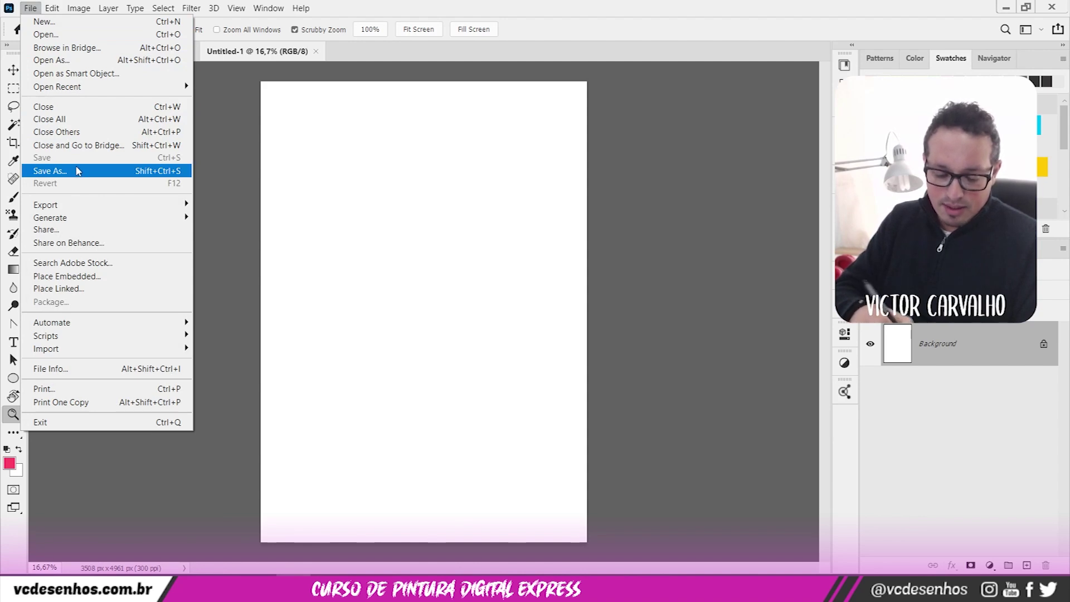
key("Return")
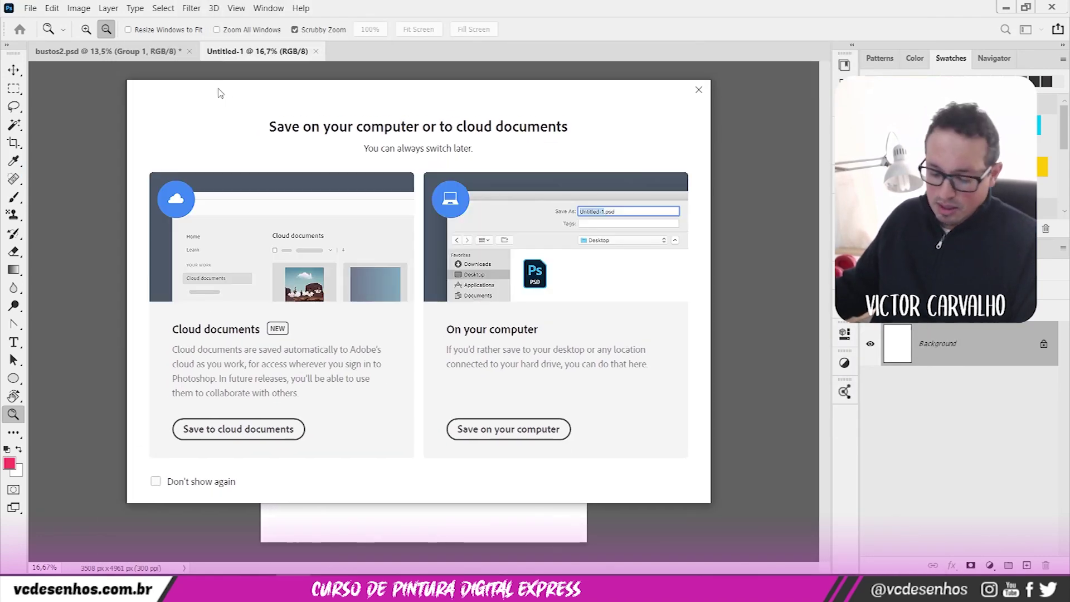
left_click(513, 429)
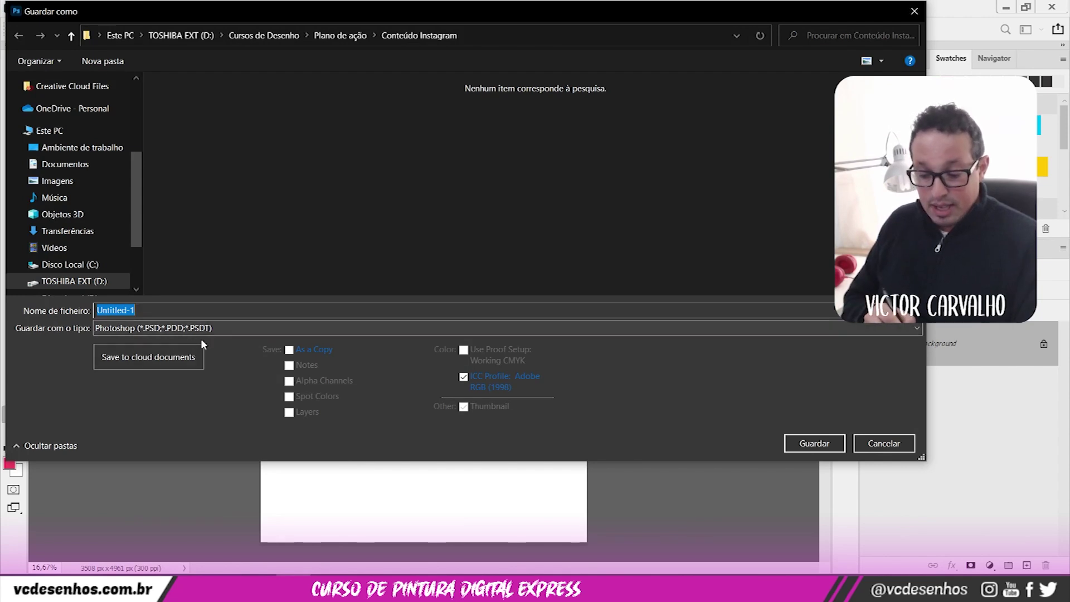
left_click(234, 329)
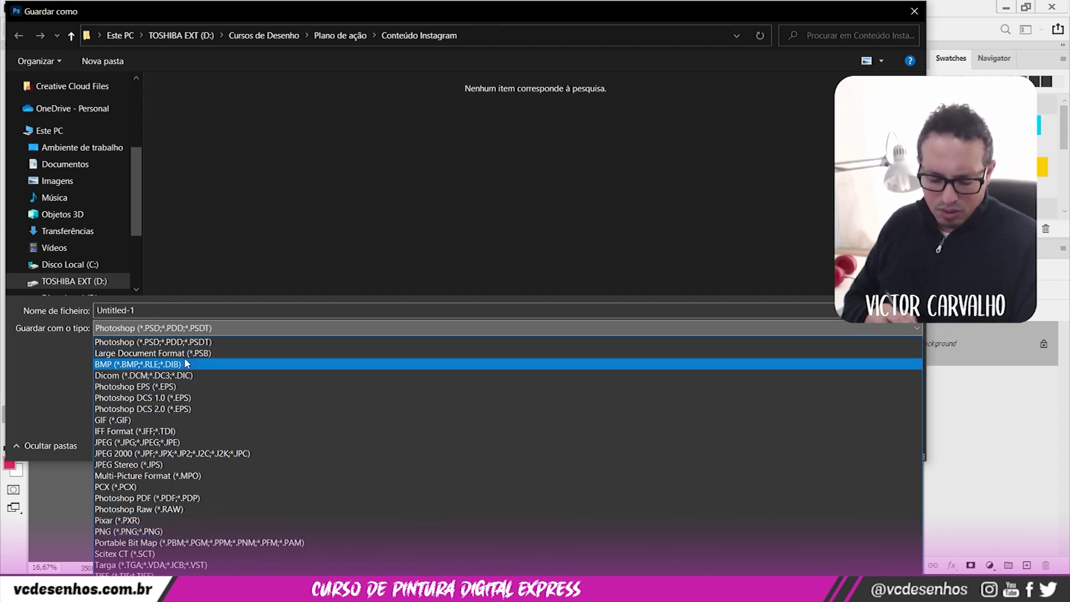
left_click(222, 342)
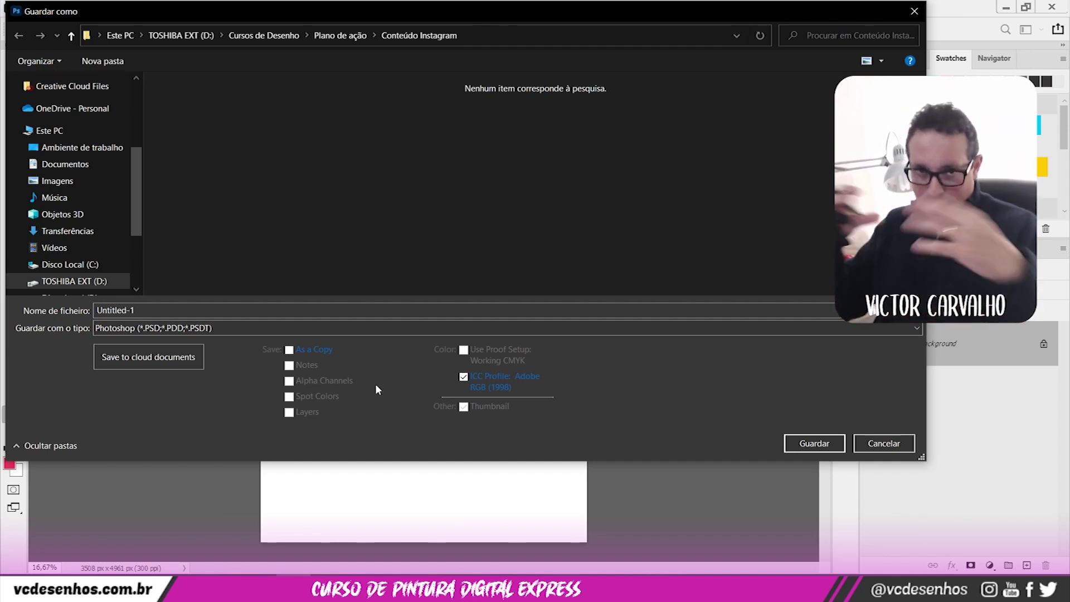
left_click(880, 446)
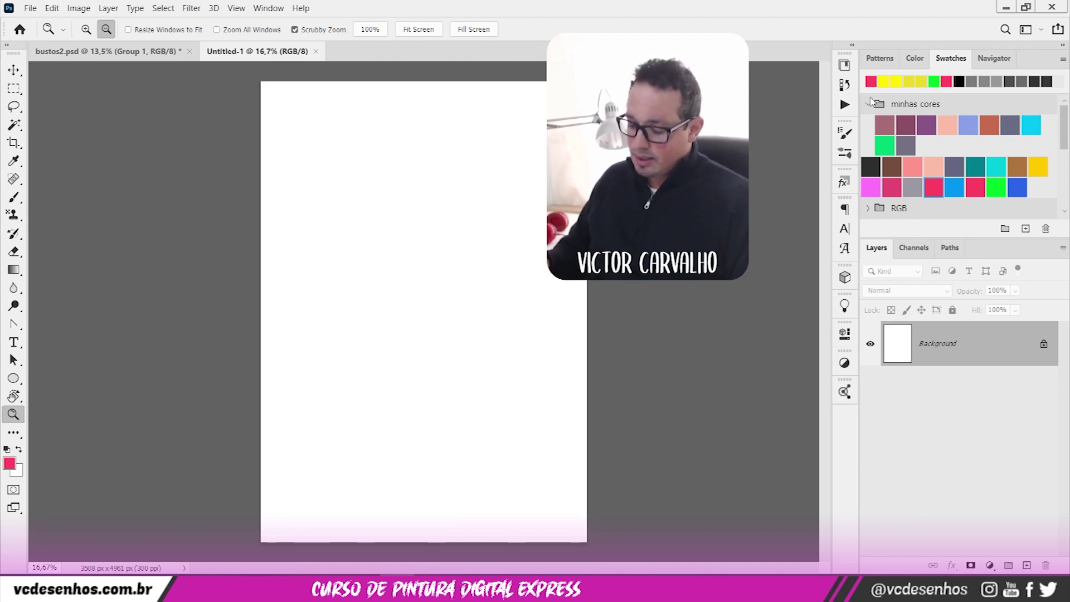
- Look through the "minhas cores" swatch group and show the colour picker panel
left_click(903, 101)
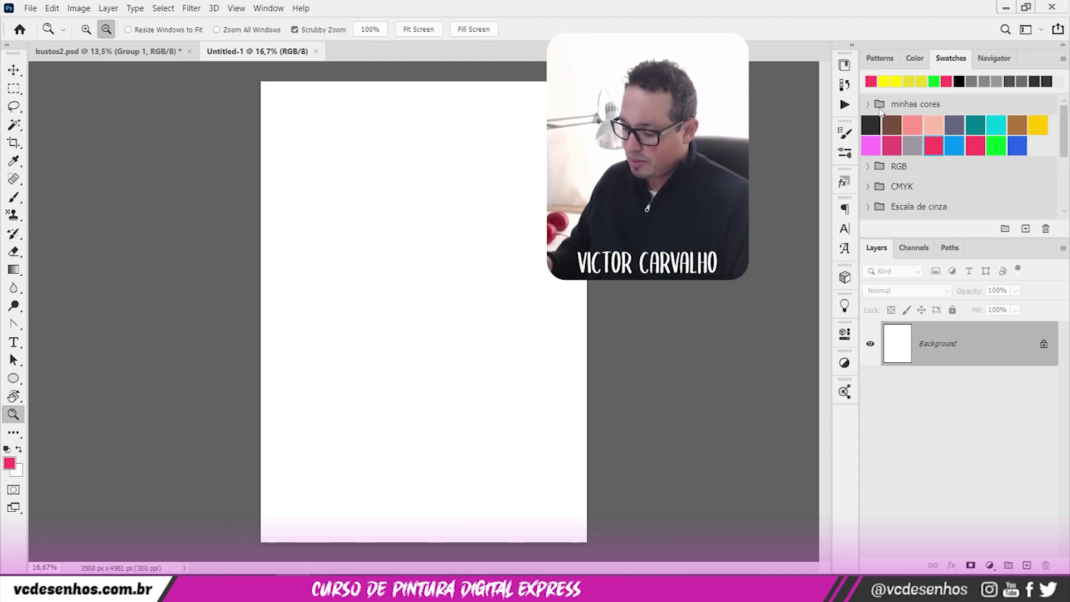
left_click(951, 106)
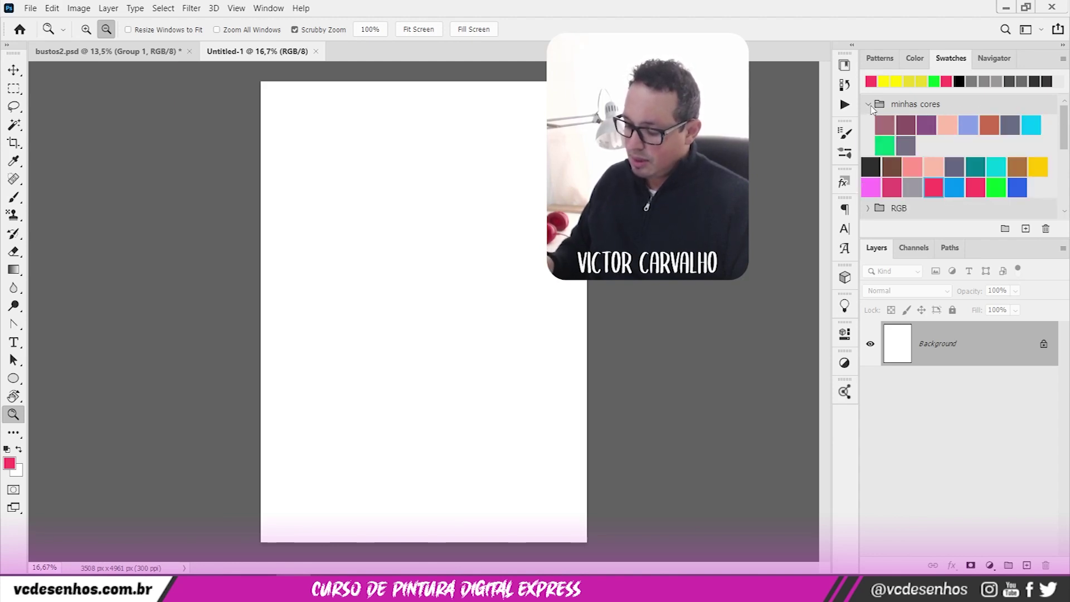
left_click(985, 105)
left_click(914, 58)
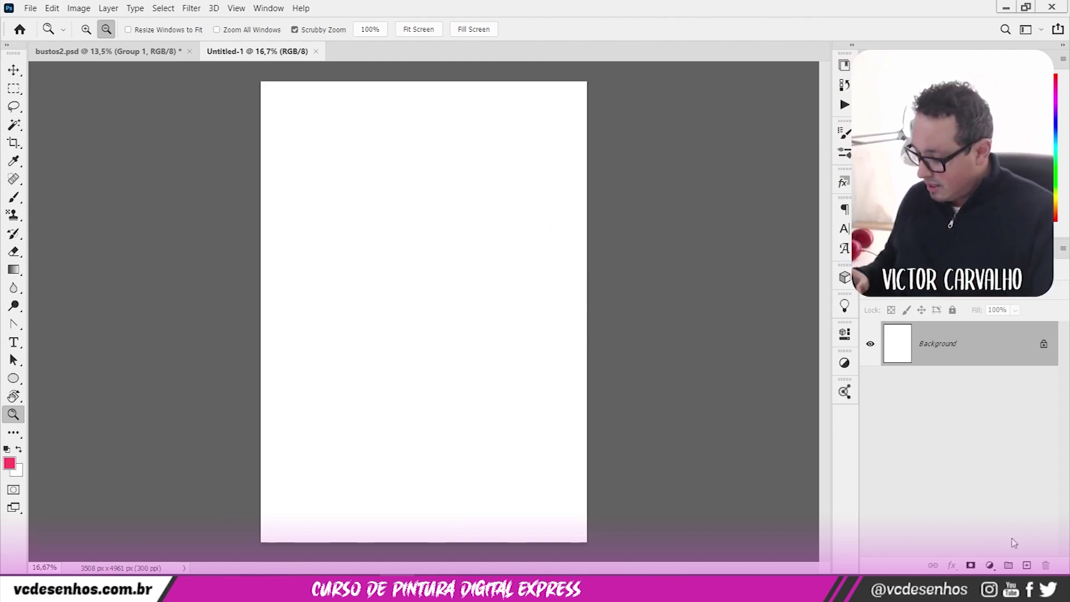
left_click(1026, 565)
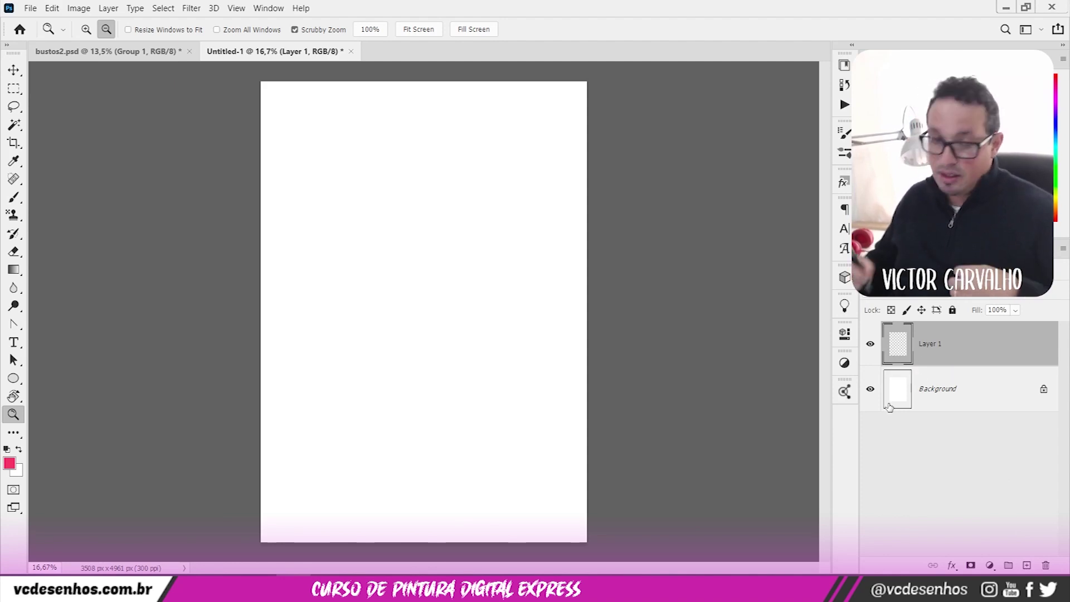
left_click(951, 390)
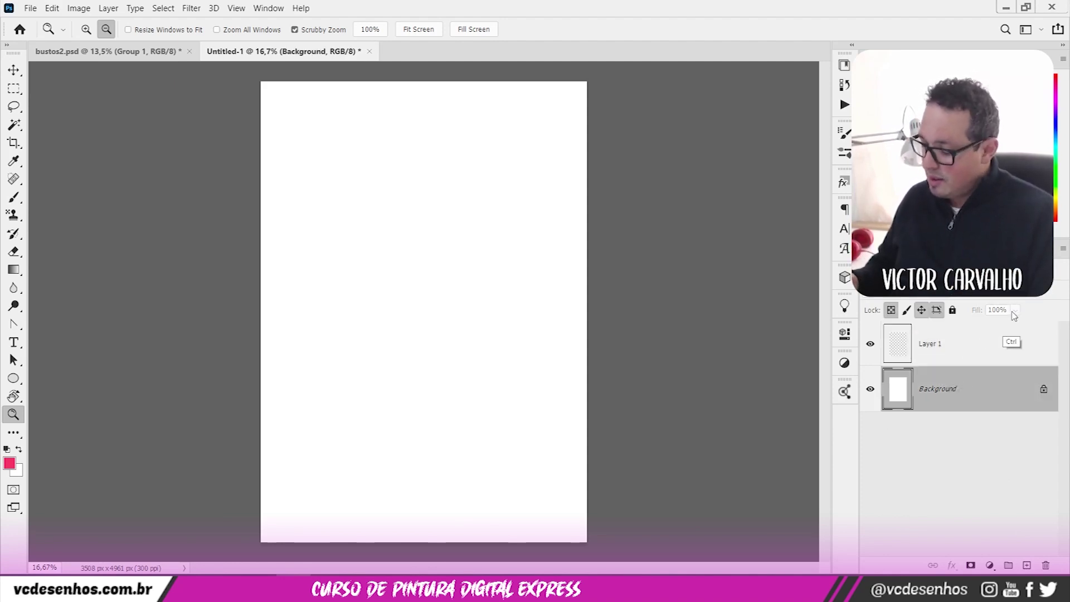
key("ctrl+z")
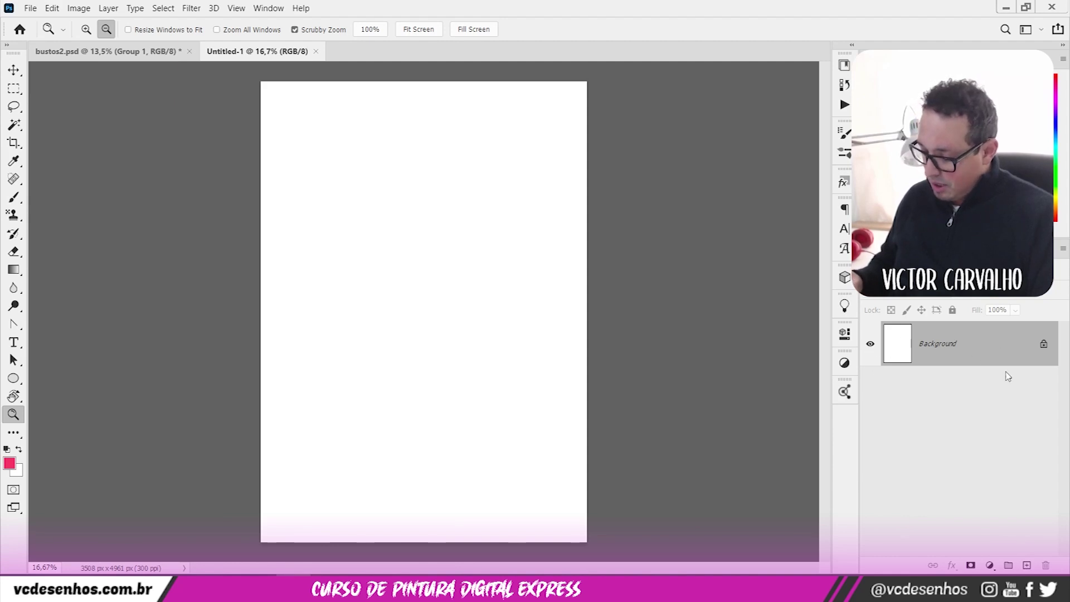
- Add a new empty layer above the Background and hide the Background layer to show the transparency
left_click(1026, 565)
left_click(1015, 398)
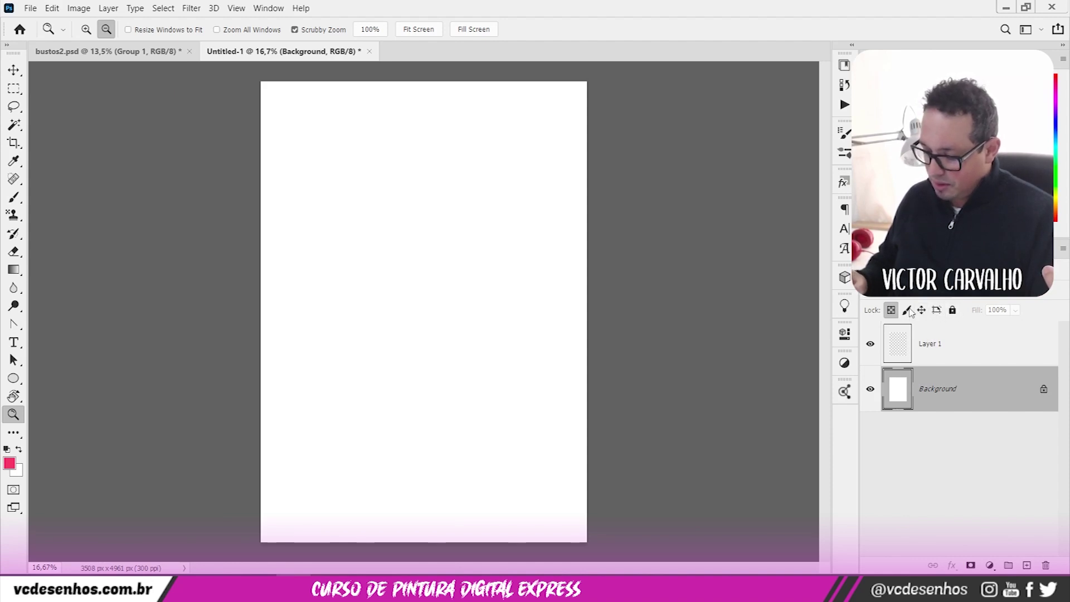
left_click(870, 389)
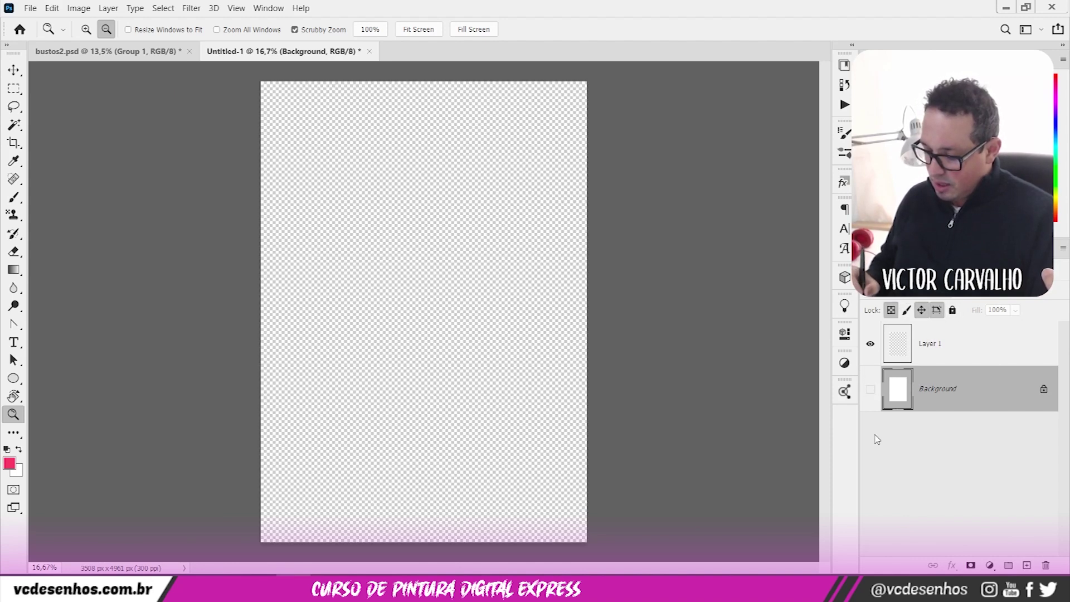
left_click_drag(459, 256, 502, 240)
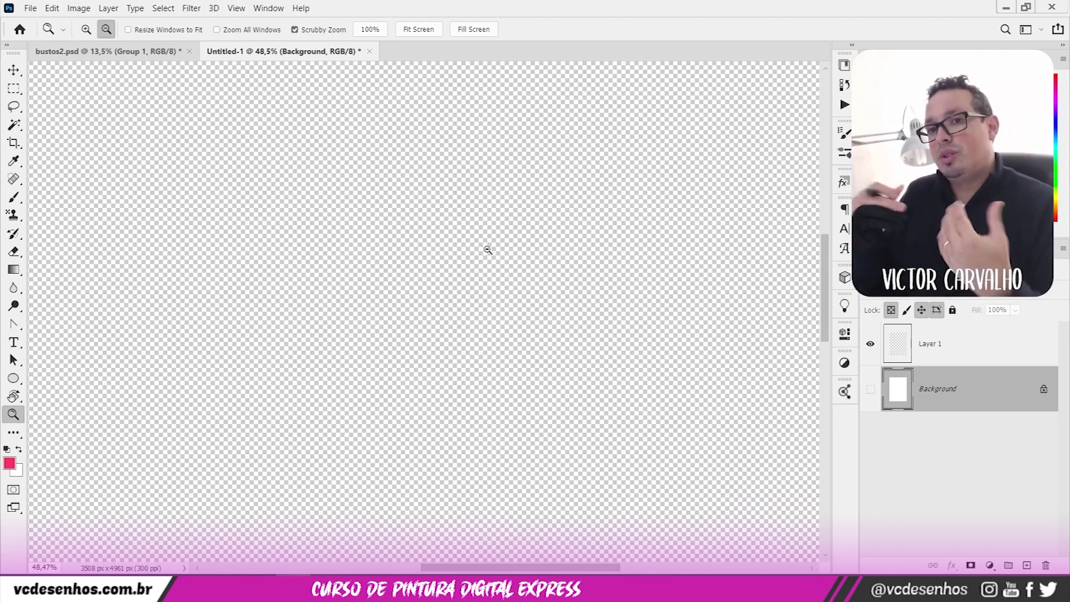
mouse_move(641, 235)
left_mouse_down()
mouse_move(578, 253)
mouse_move(556, 243)
left_mouse_up()
- Scribble loose pink zigzag strokes on Layer 1 with the Brush tool
key("b")
left_click(425, 324)
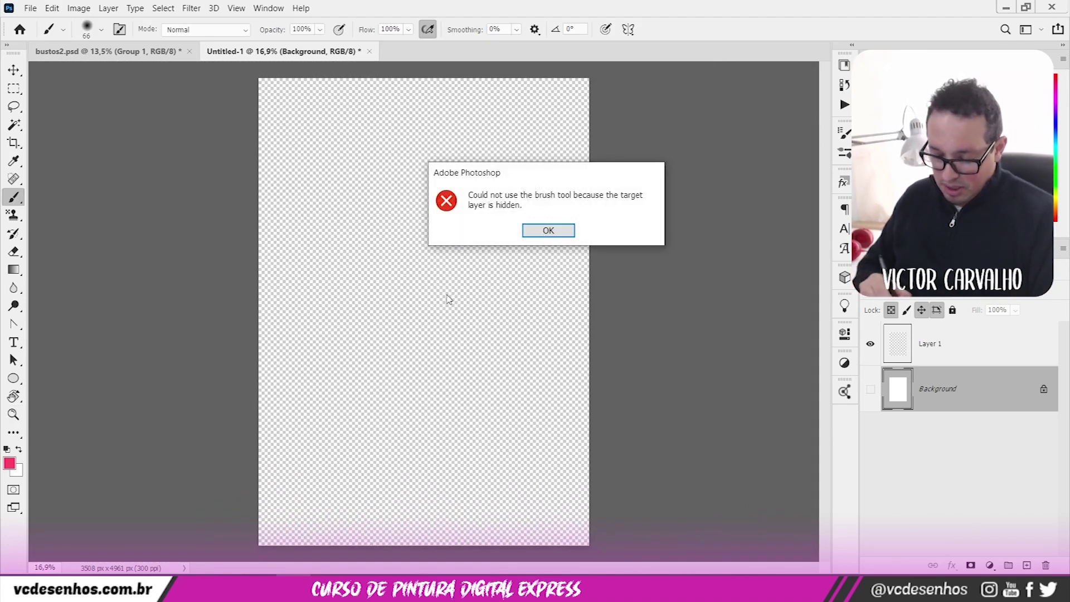
key("Return")
left_click(964, 342)
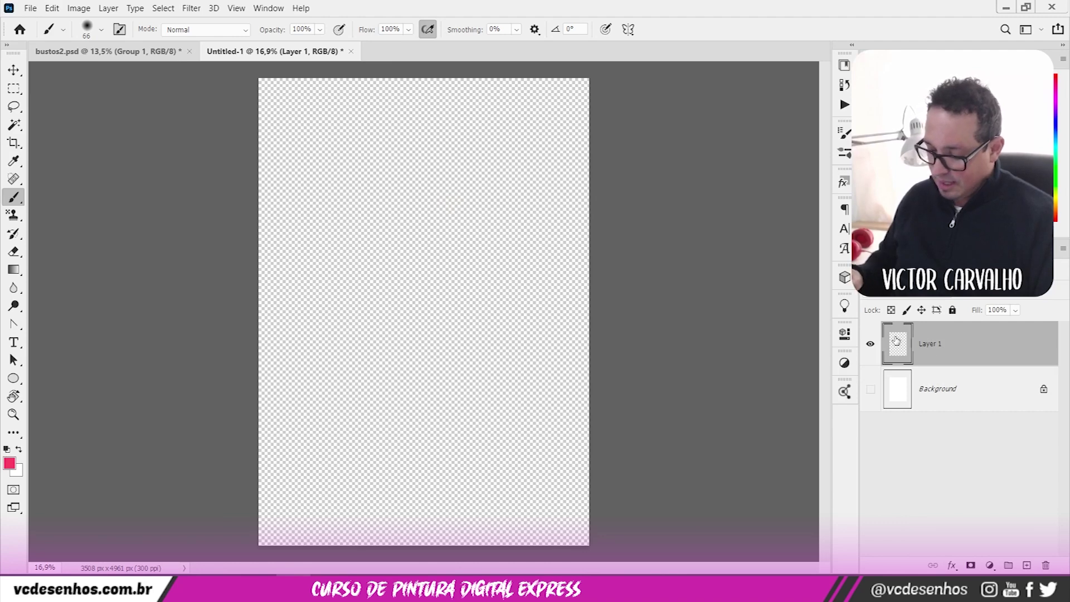
mouse_move(446, 191)
left_mouse_down()
mouse_move(476, 234)
mouse_move(534, 223)
left_mouse_up()
mouse_move(473, 245)
left_mouse_down()
mouse_move(535, 262)
mouse_move(482, 357)
left_mouse_up()
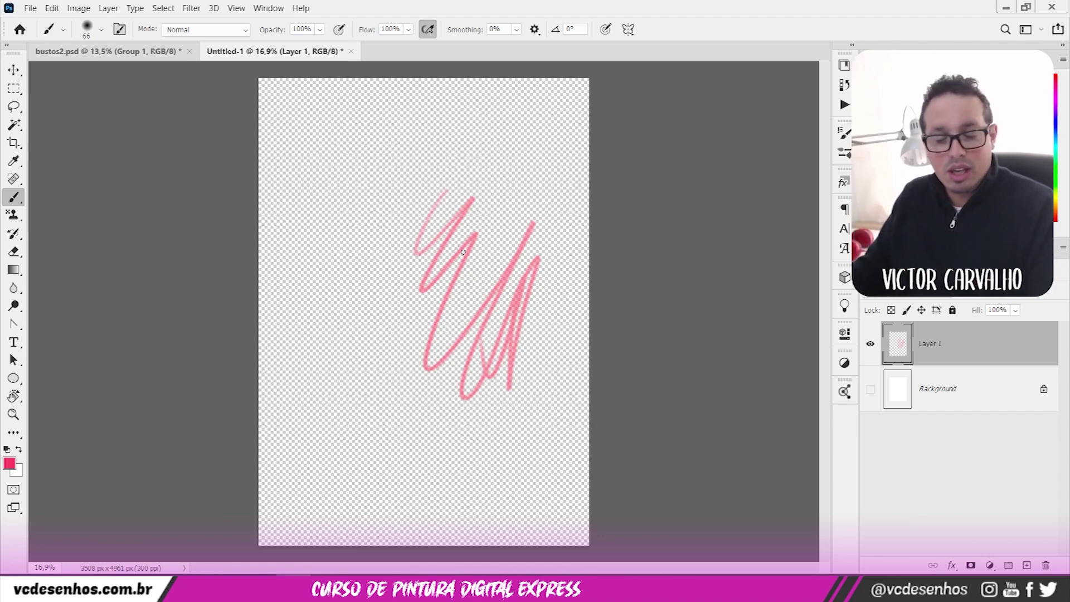
- Review the file formats for saving the scribbled document on the computer and cancel the save
left_click(30, 8)
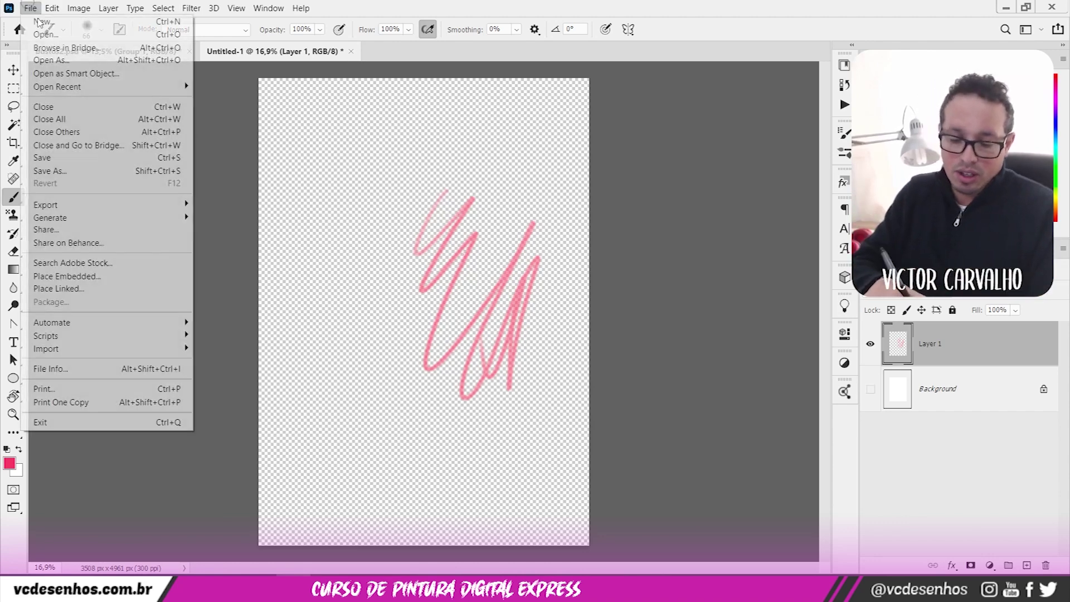
left_click(72, 170)
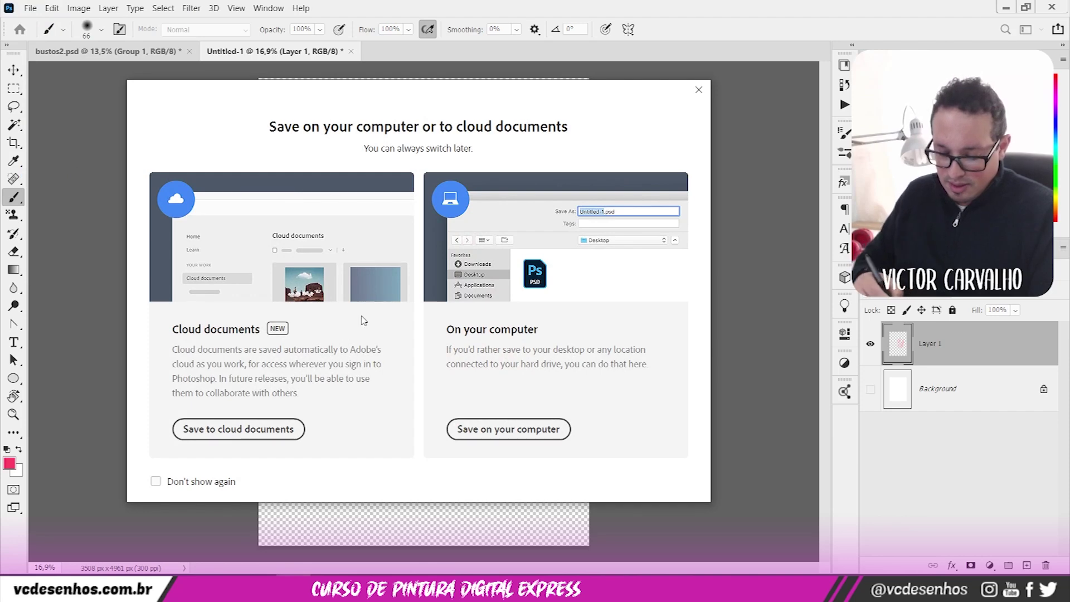
left_click(501, 432)
left_click(312, 327)
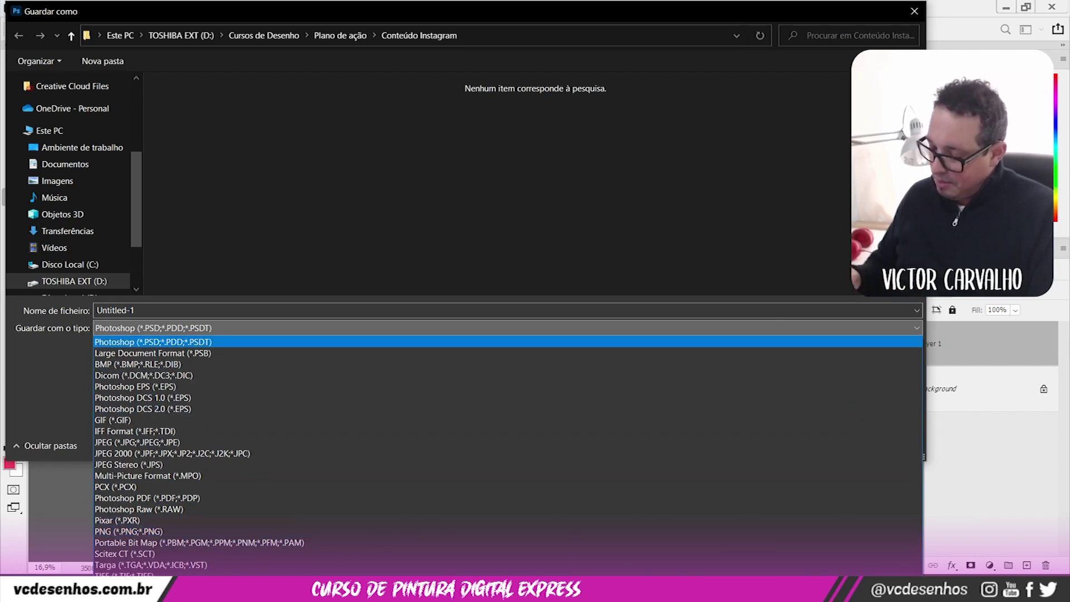
left_click(914, 12)
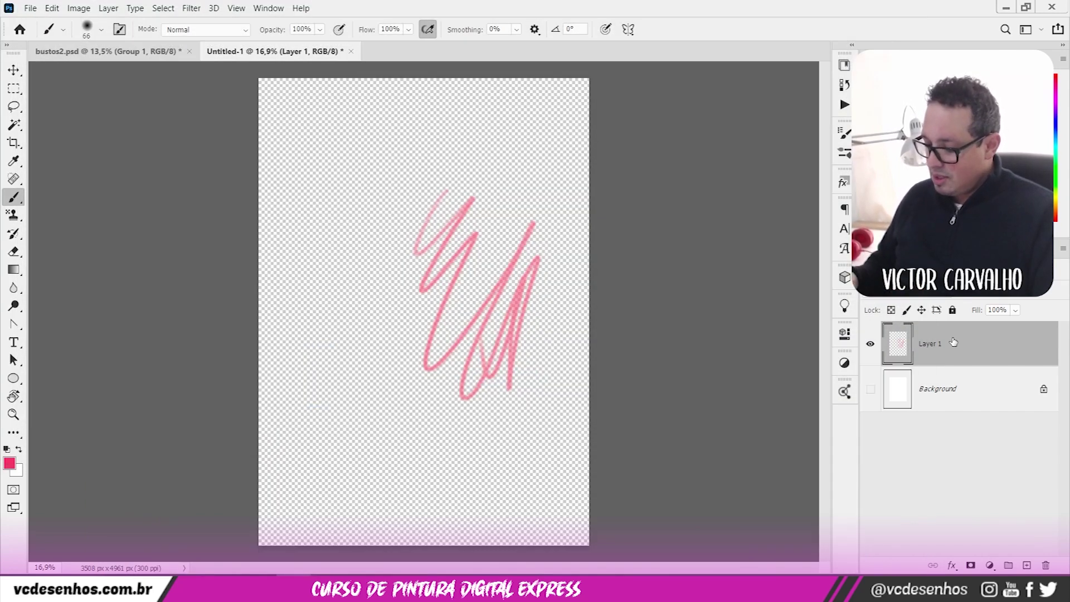
- Delete the scribbled Layer 1 and add a new empty layer above the Background
key("Delete")
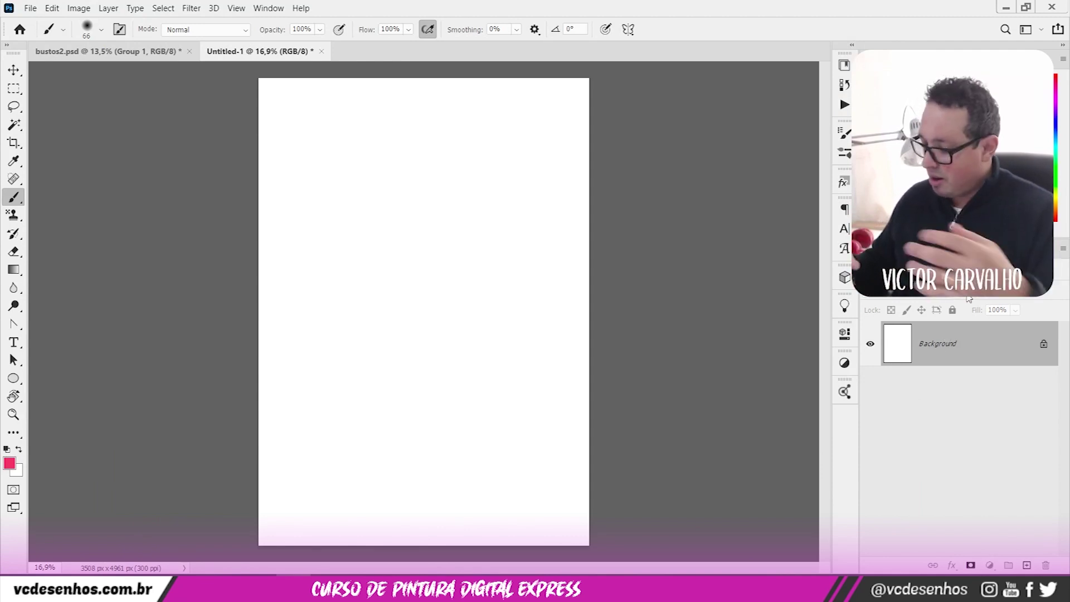
left_click(1026, 565)
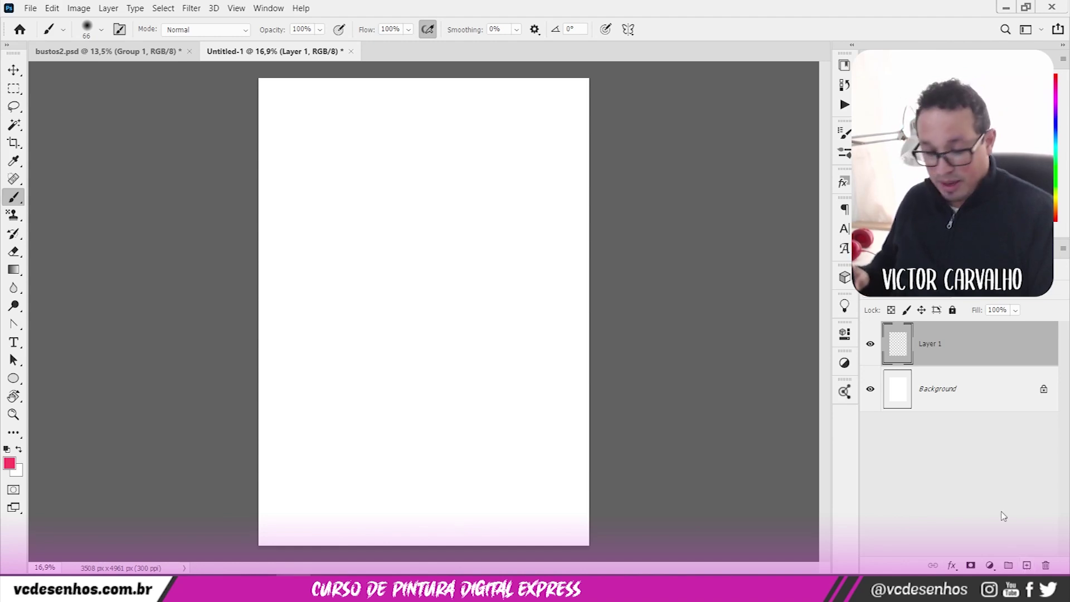
- Look through the commands for creating a new layer
left_click(81, 8)
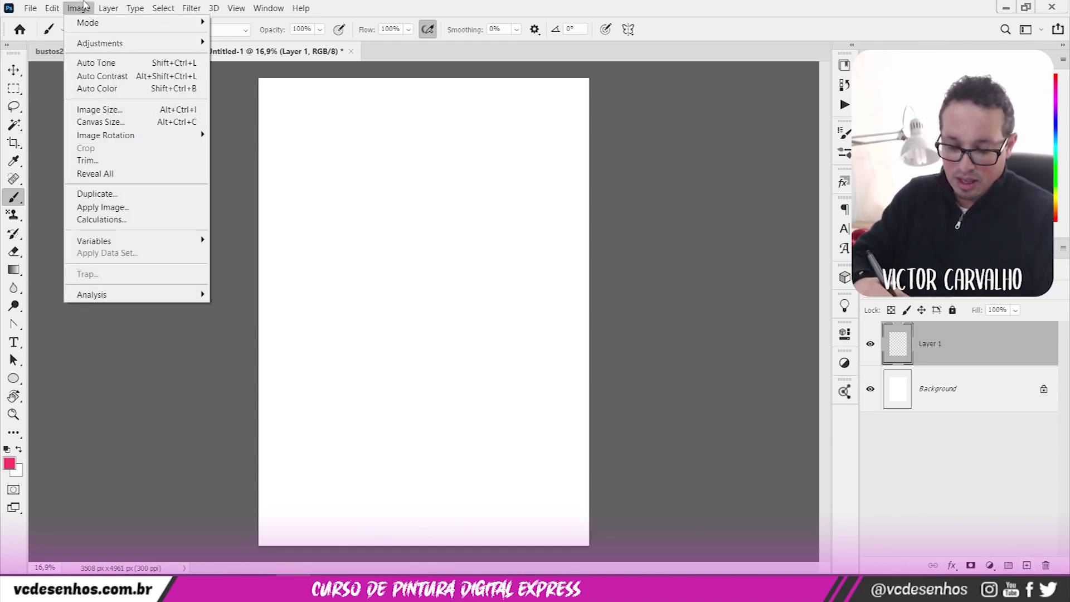
mouse_move(109, 8)
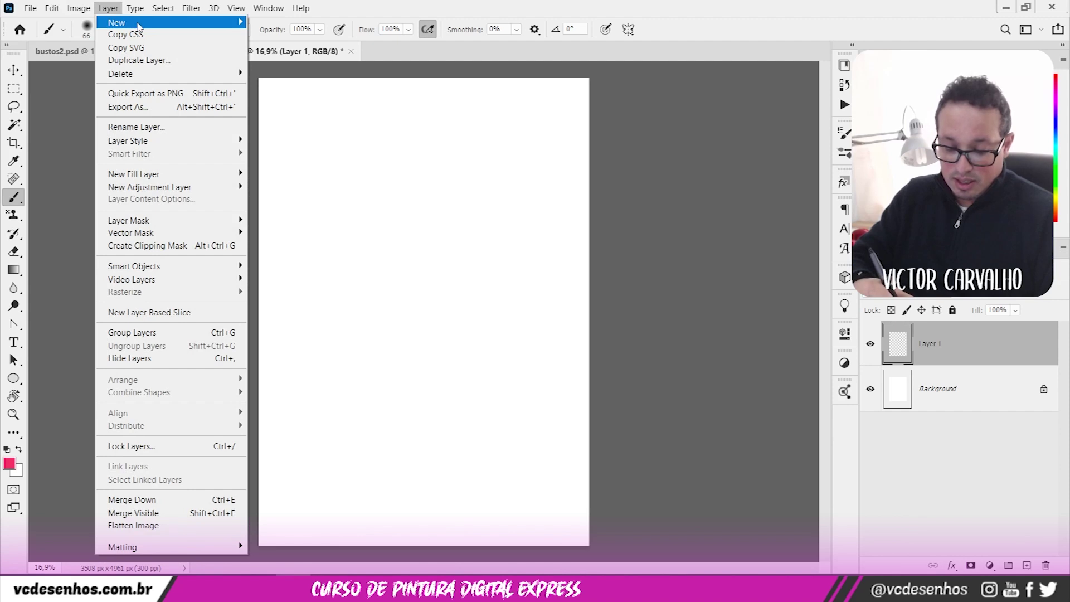
mouse_move(155, 23)
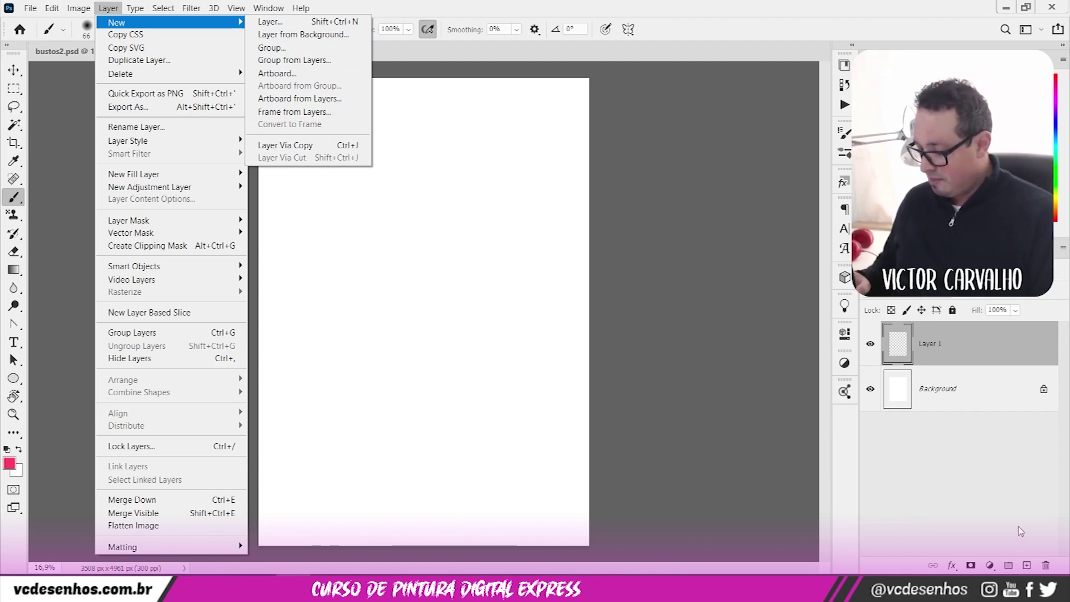
left_click(984, 538)
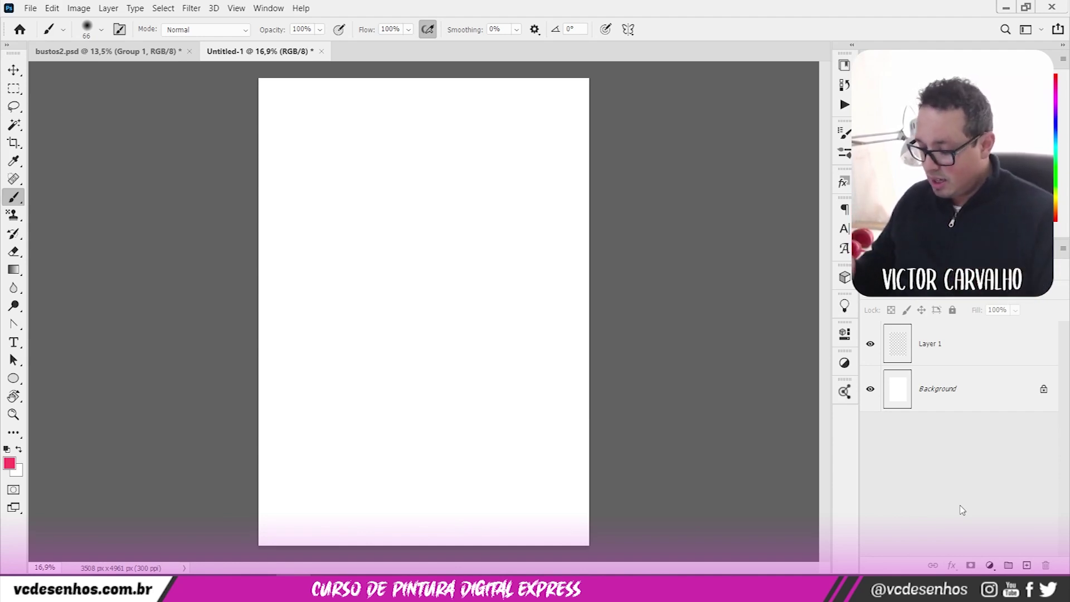
- Create a new layer above Layer 1 with a Red colour label, Normal mode and 100% opacity
left_click(941, 348)
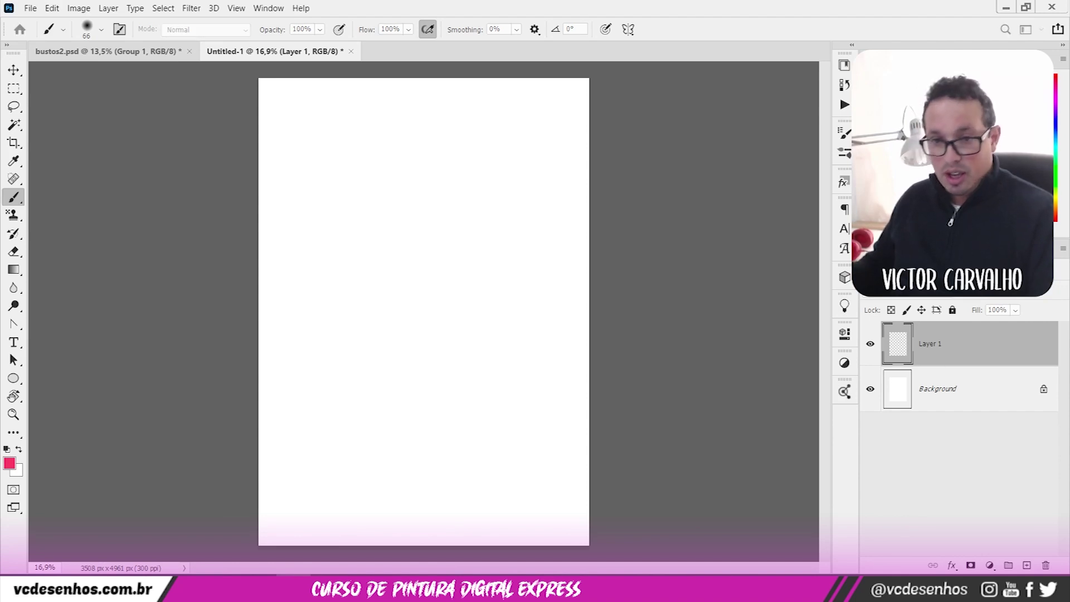
left_click_drag(401, 384, 512, 152)
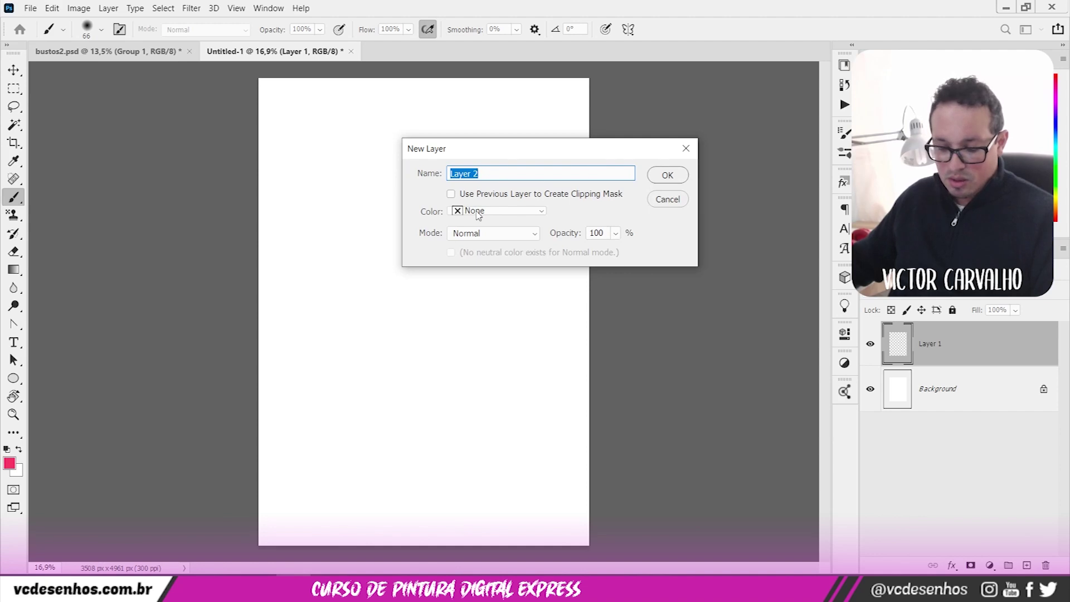
left_click(470, 210)
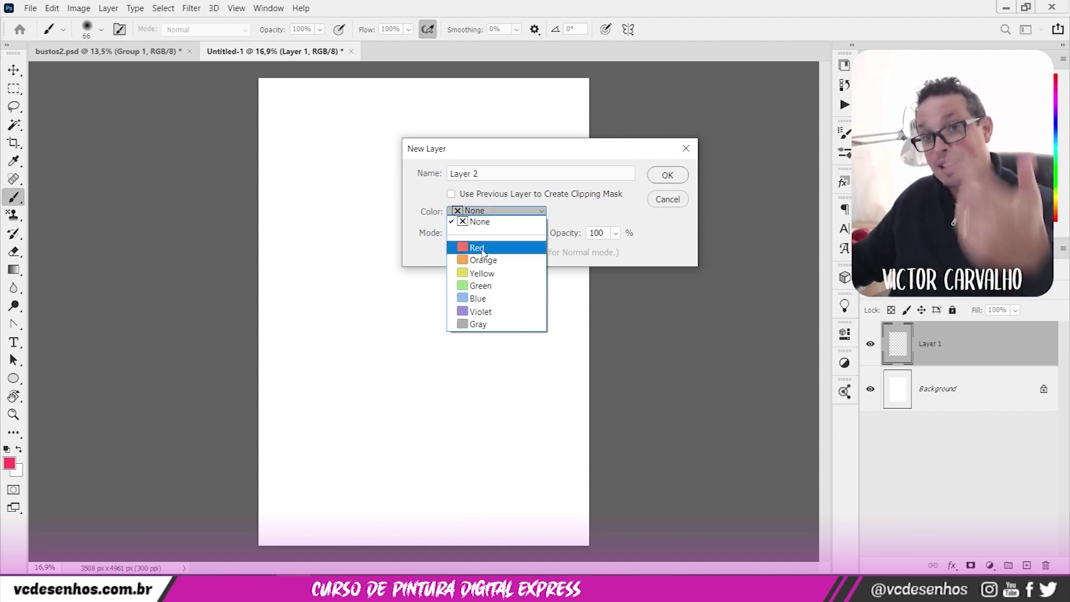
left_click(482, 248)
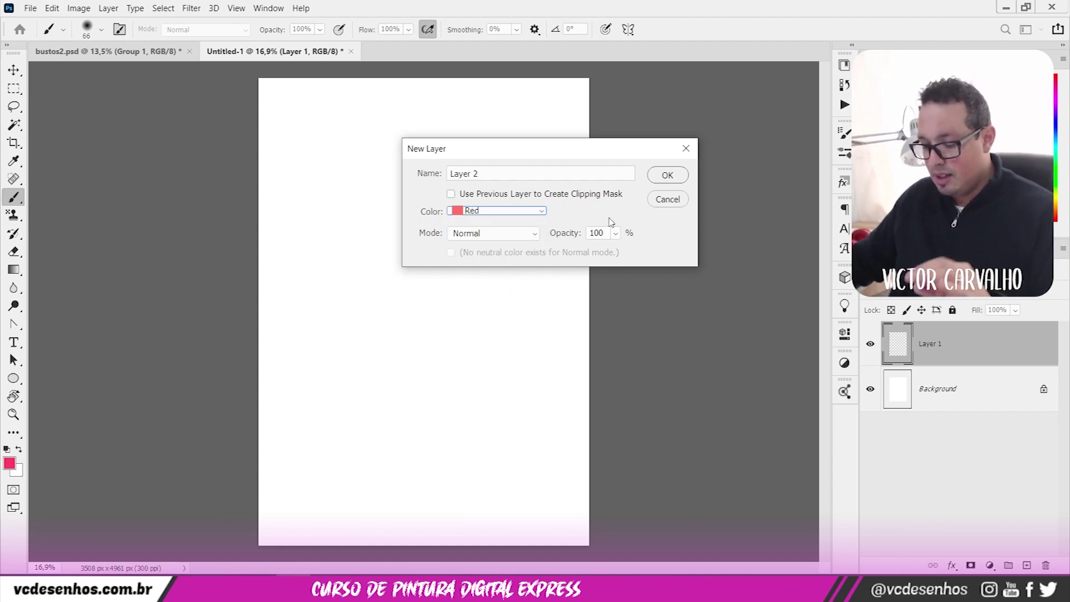
left_click(667, 175)
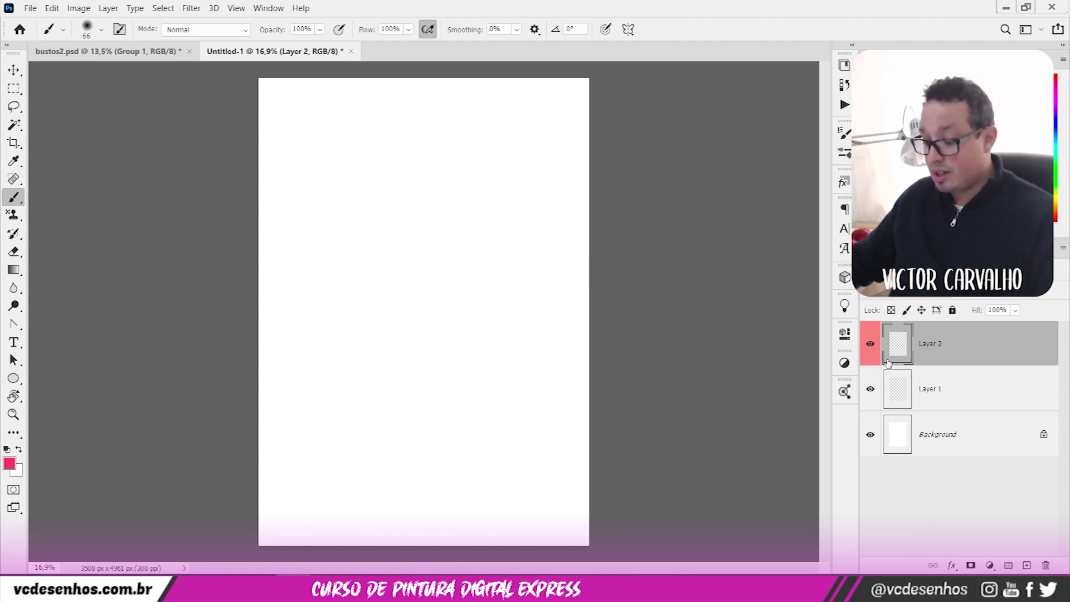
- Delete the red-labelled layer, then show the New Layer options again and cancel them
key("Delete")
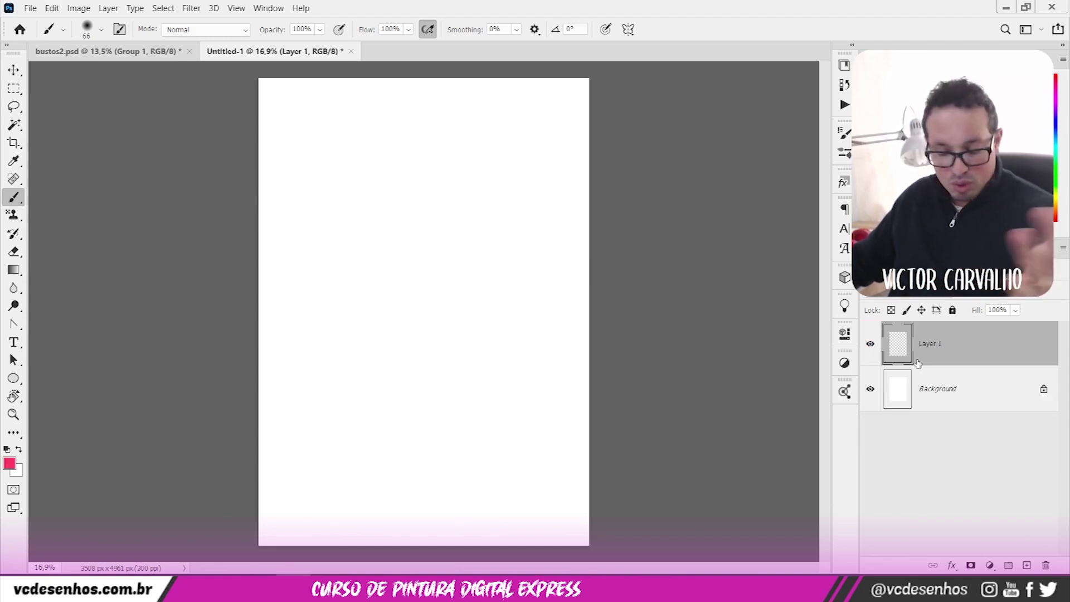
key("ctrl+shift+n")
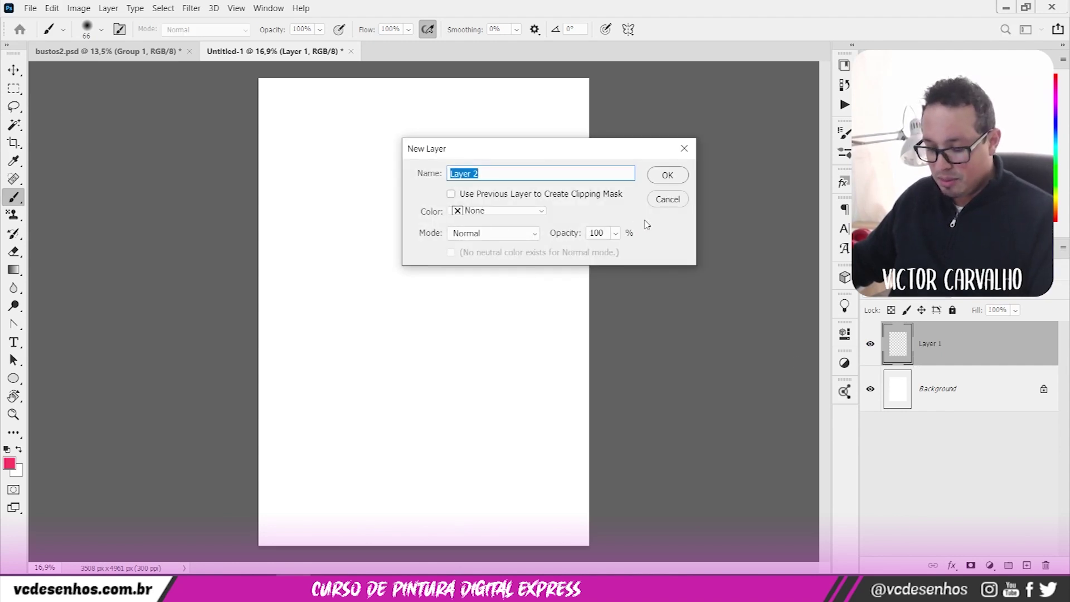
left_click(661, 199)
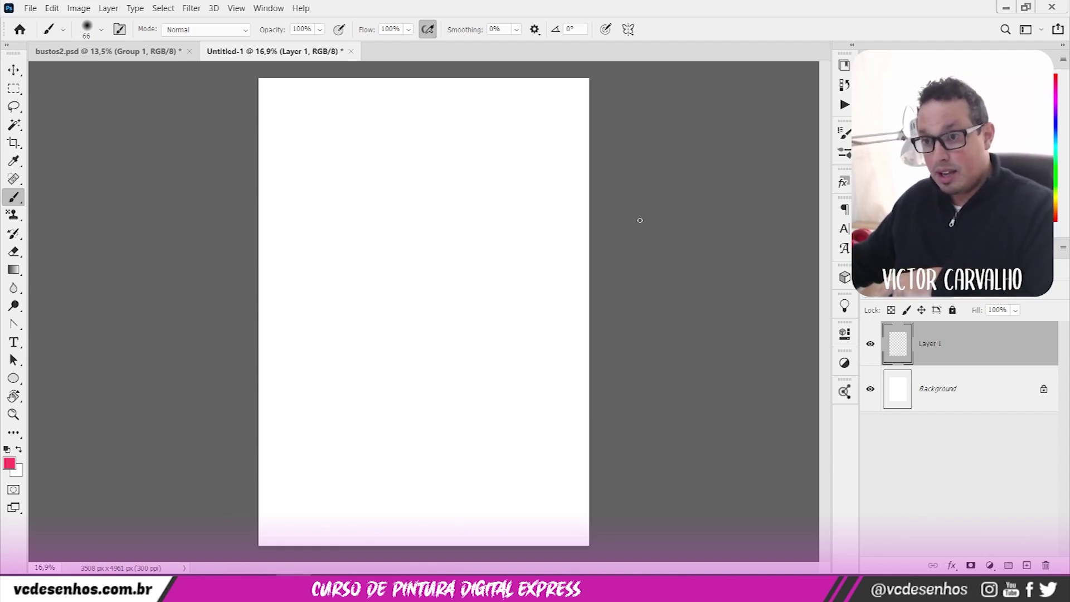
- Show the History panel and look through the document's recorded states
left_click(268, 8)
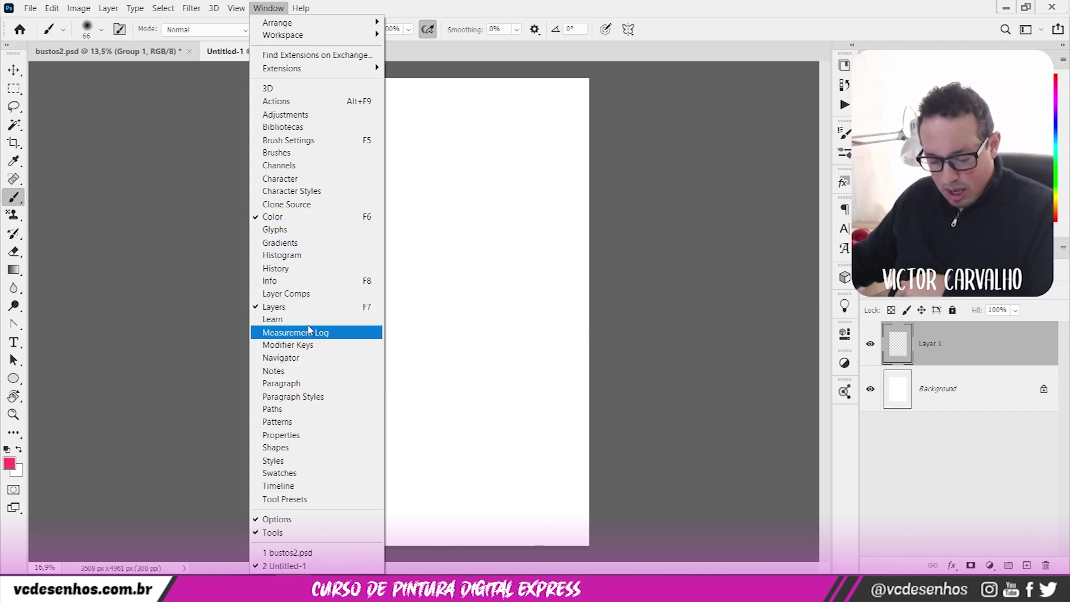
left_click(298, 273)
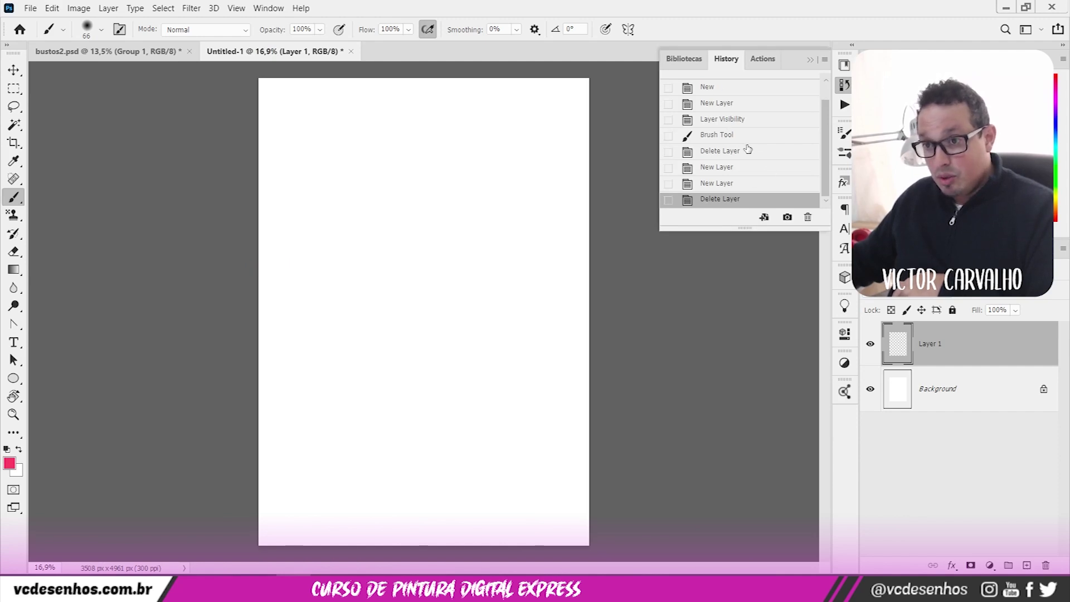
scroll(751, 137, "up", 1)
scroll(751, 132, "down", 1)
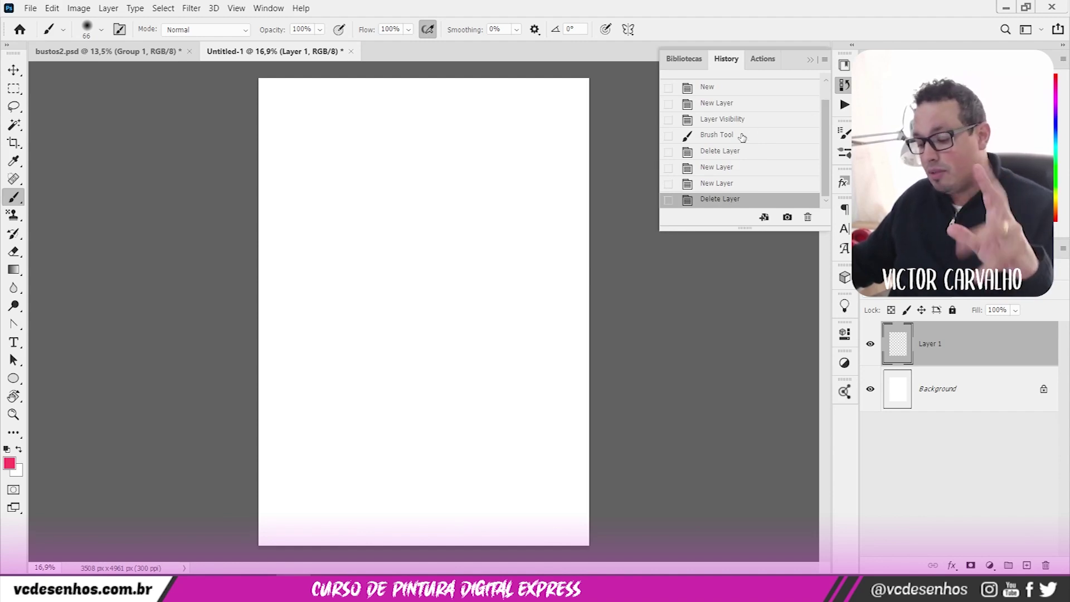
- Step back through the history to the Brush Tool state and return to the latest Delete Layer state
left_click(743, 185)
left_click(746, 167)
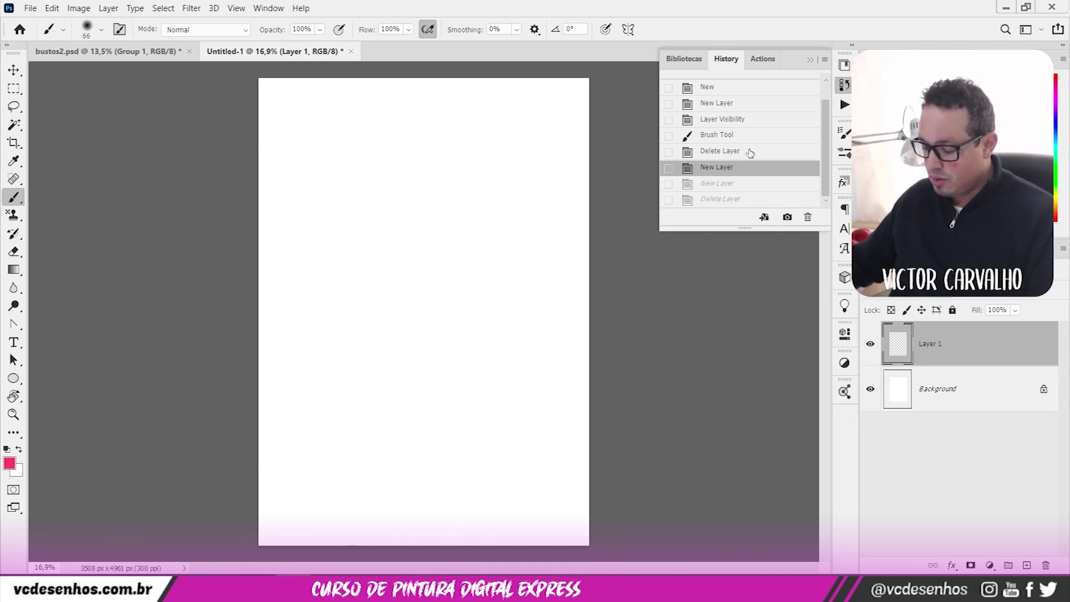
left_click(750, 151)
left_click(752, 134)
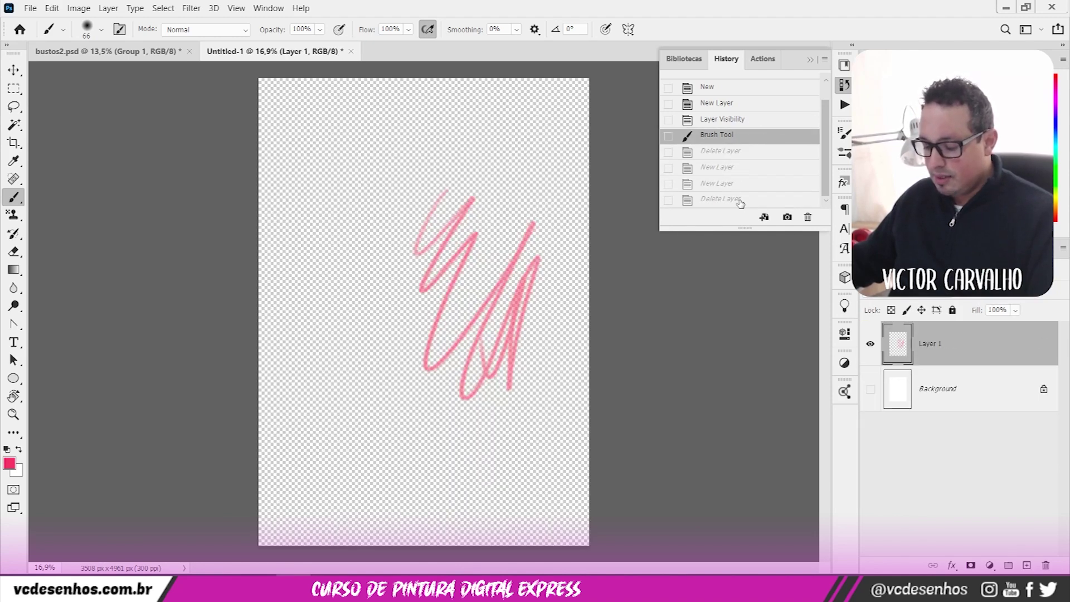
left_click(740, 199)
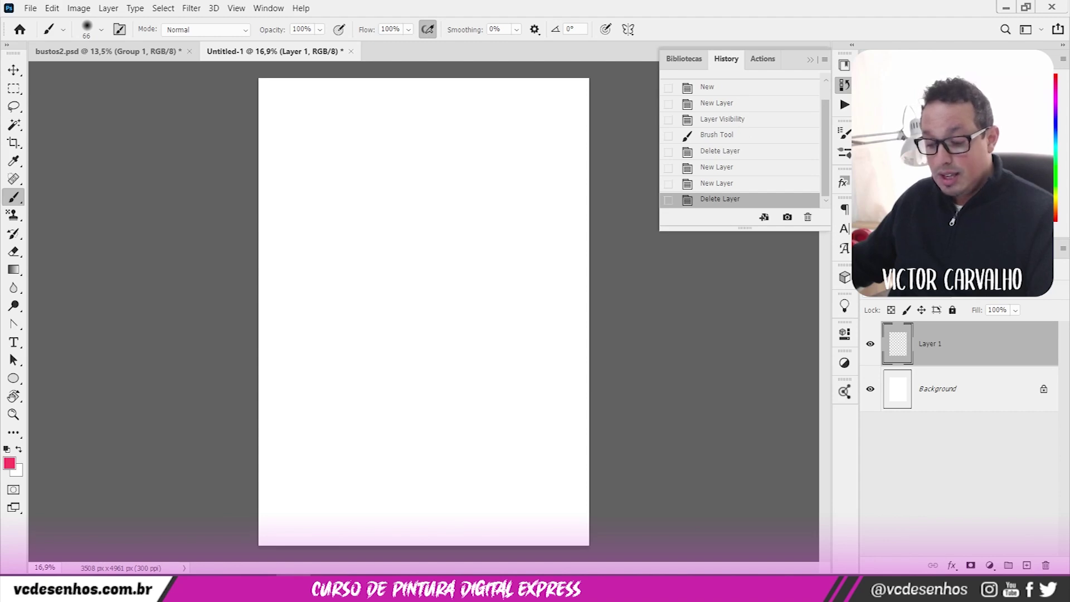
- Set the number of history states to 49 in the Performance preferences and collapse the History panel
left_click(78, 8)
mouse_move(52, 7)
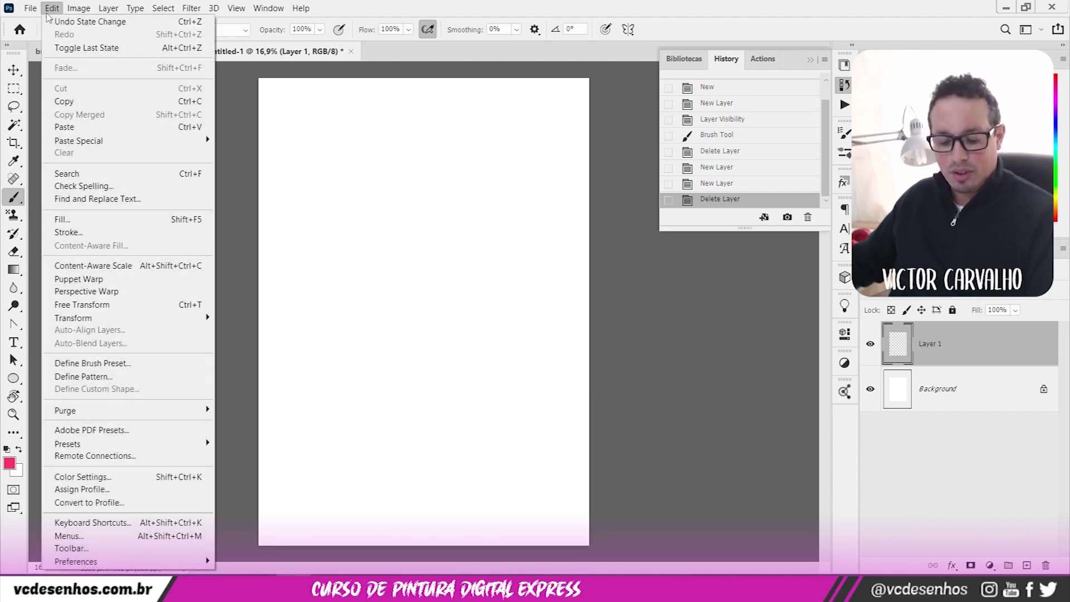
mouse_move(104, 560)
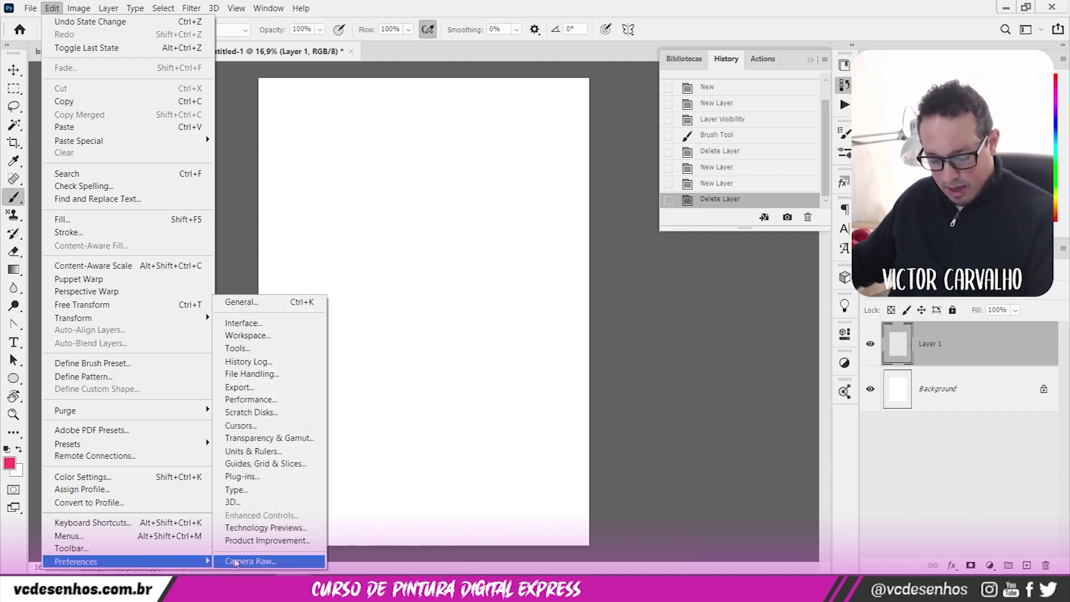
left_click(258, 400)
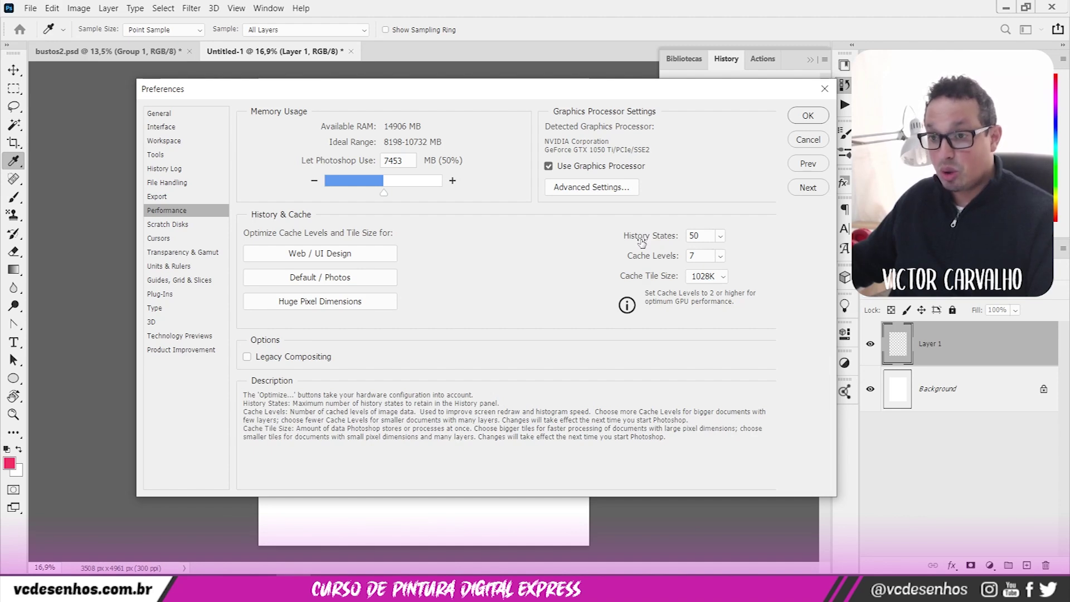
left_click(720, 236)
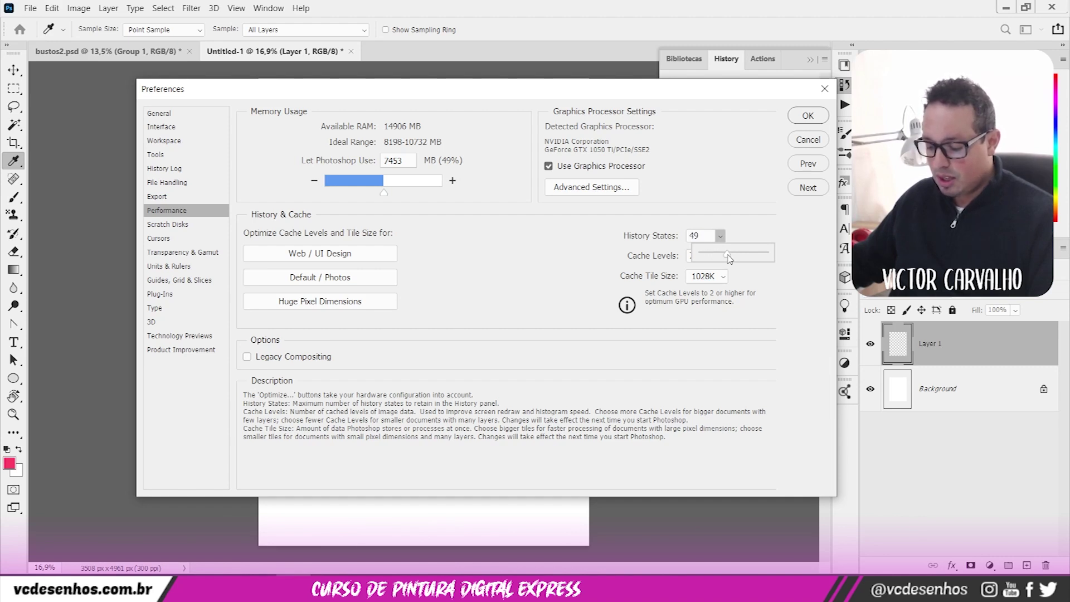
left_click(807, 115)
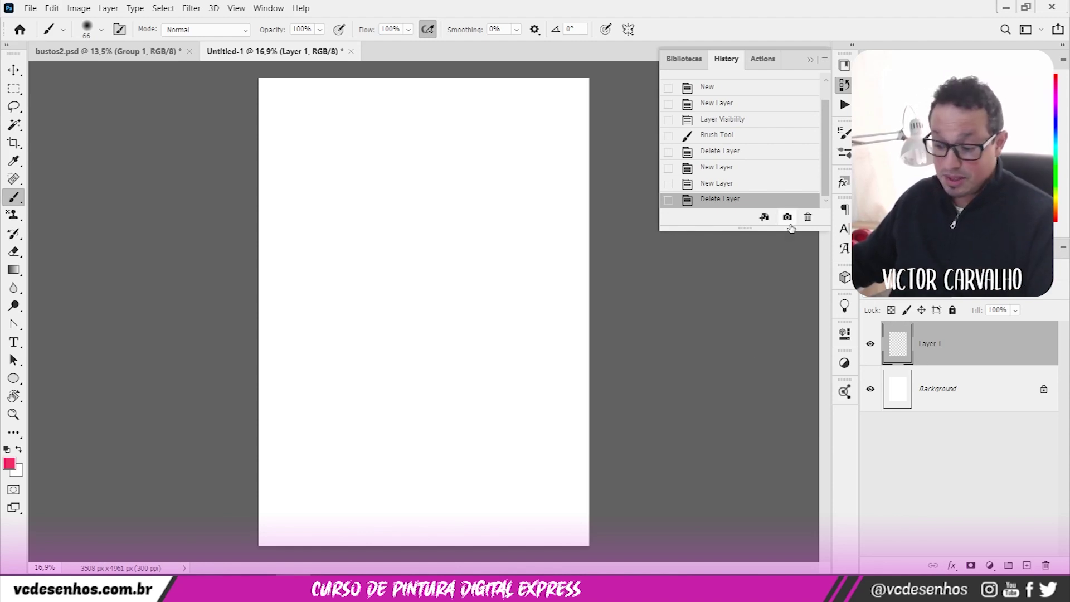
left_click(809, 60)
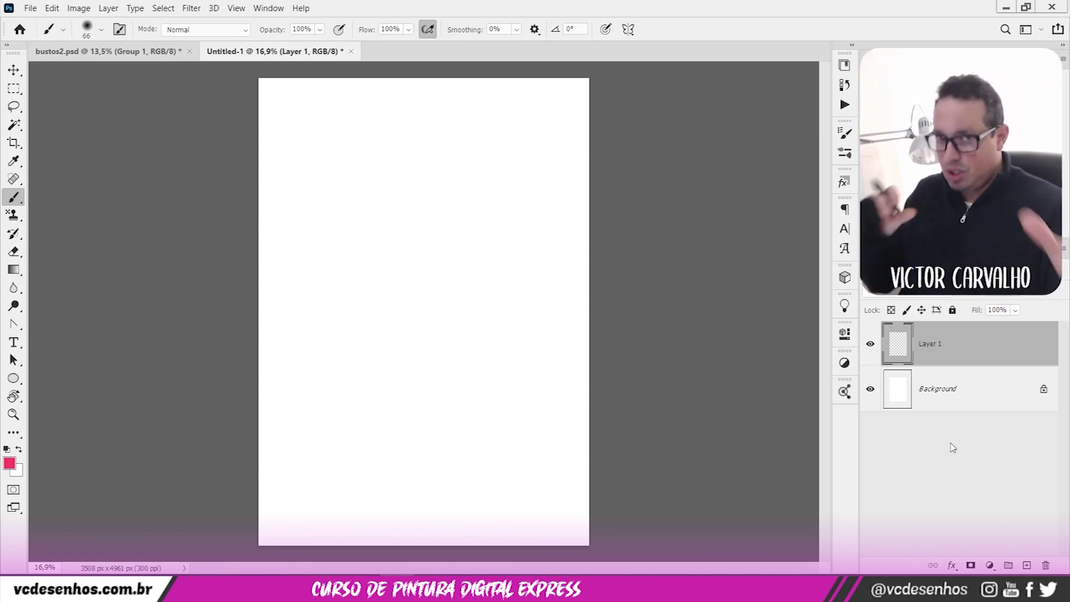
- Look through the adjustment layer types, then try a layer mask on Layer 1 and undo it
left_click(991, 566)
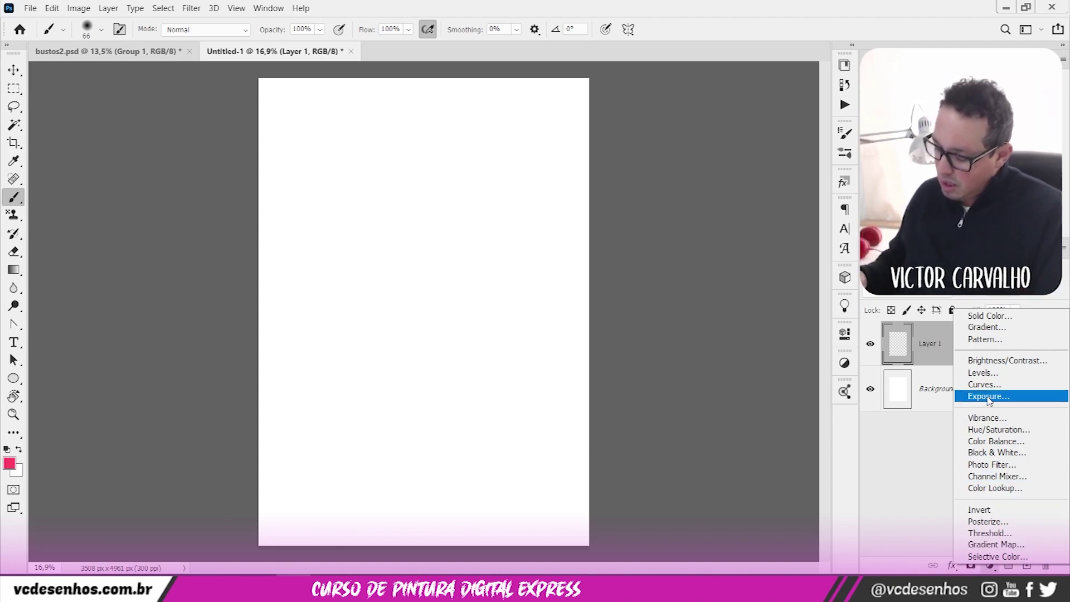
left_click(970, 566)
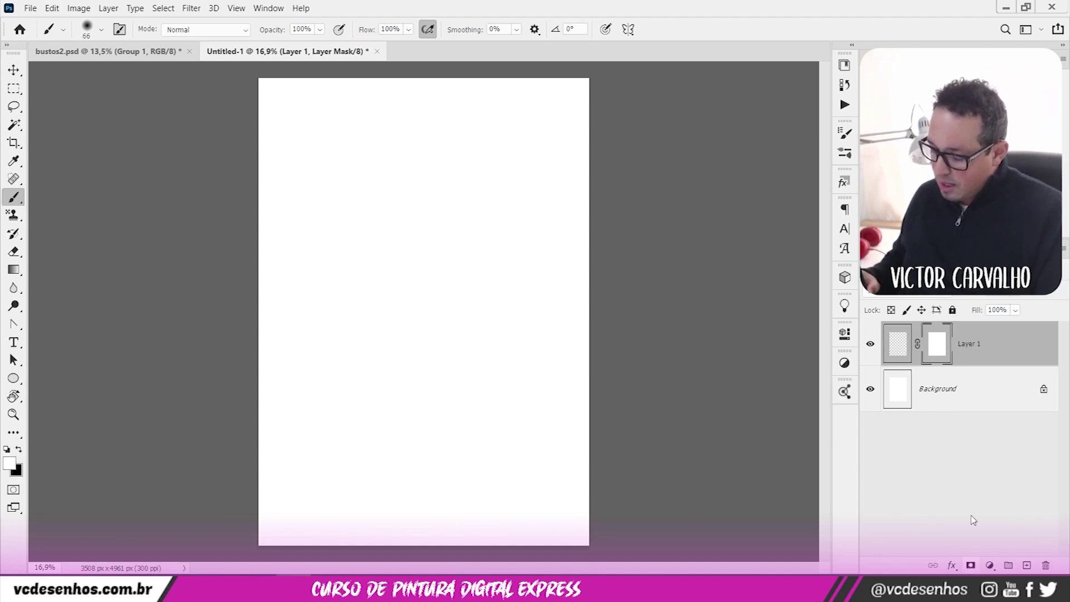
key("ctrl+z")
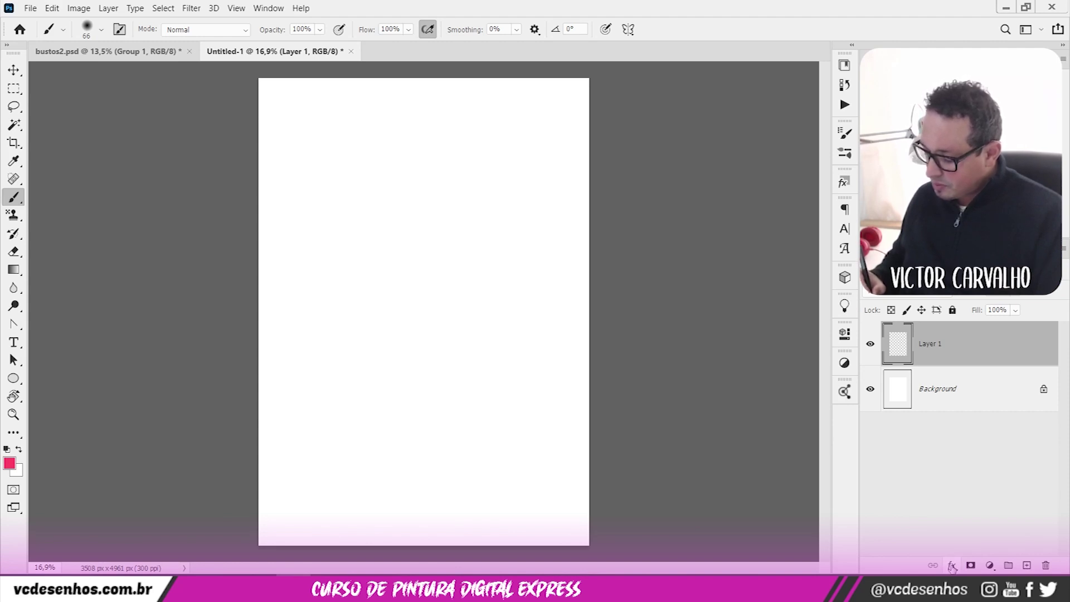
- Look through the layer effects available for Layer 1 and show its Properties panel
left_click(953, 566)
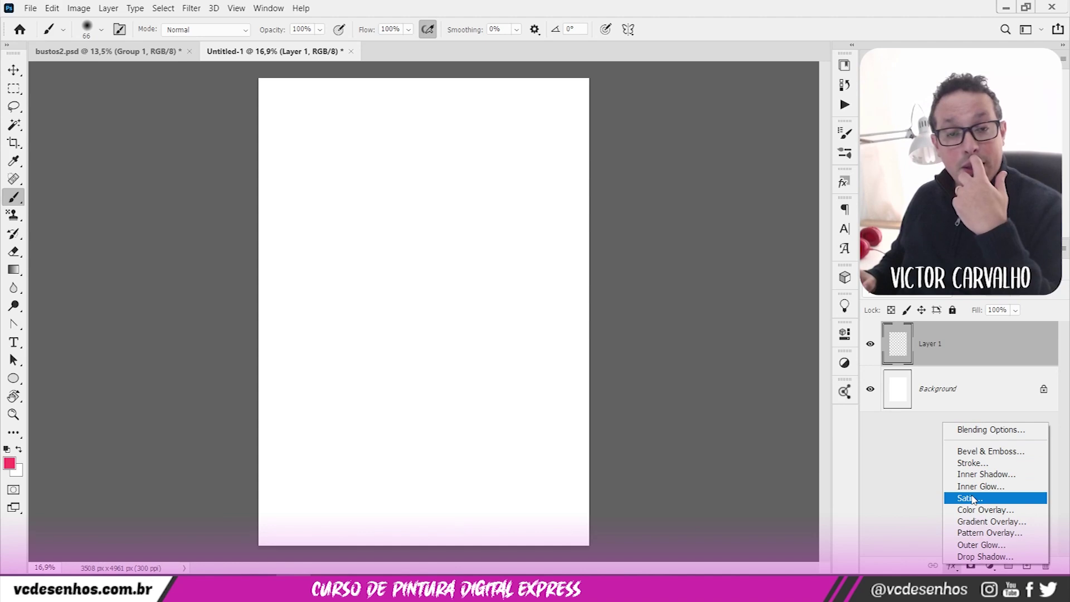
left_click(845, 334)
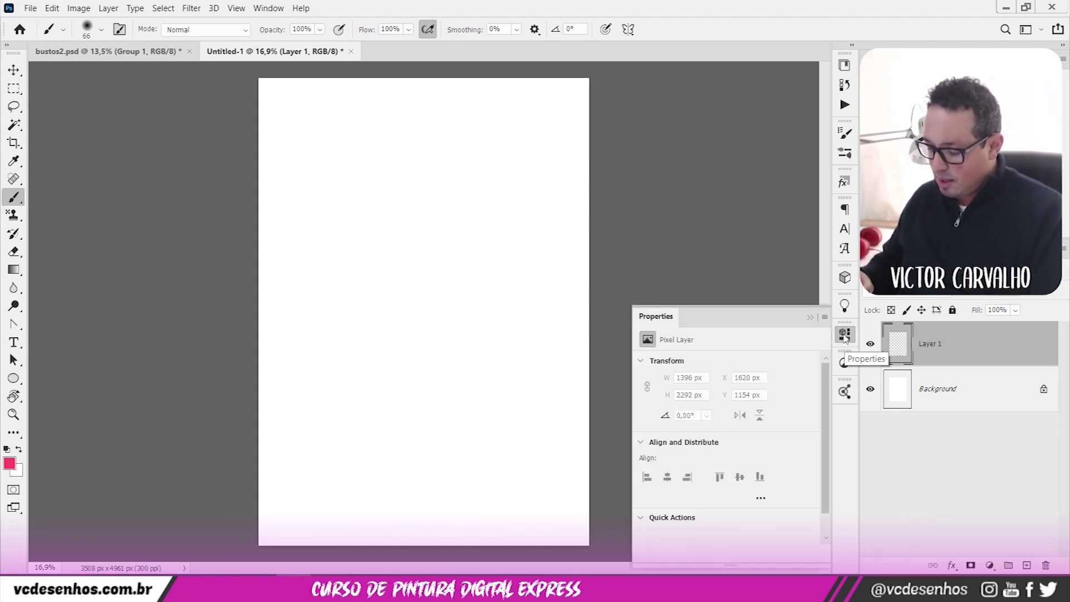
- Look through the Adjustments panel and collapse it, check the Brush tool variants, and switch to the Eraser
left_click(845, 335)
left_click(845, 363)
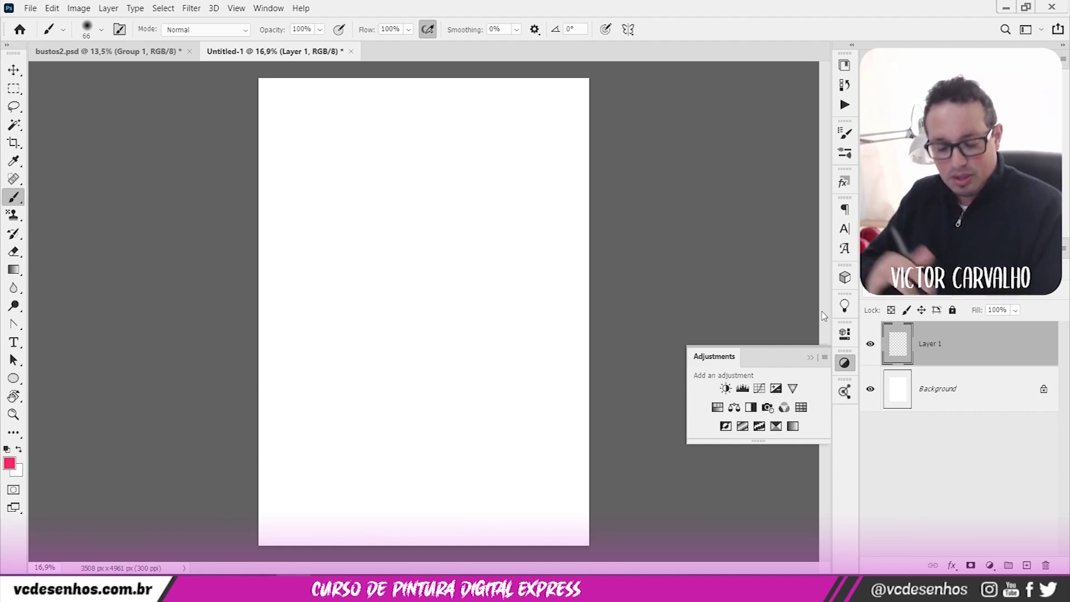
left_click(810, 357)
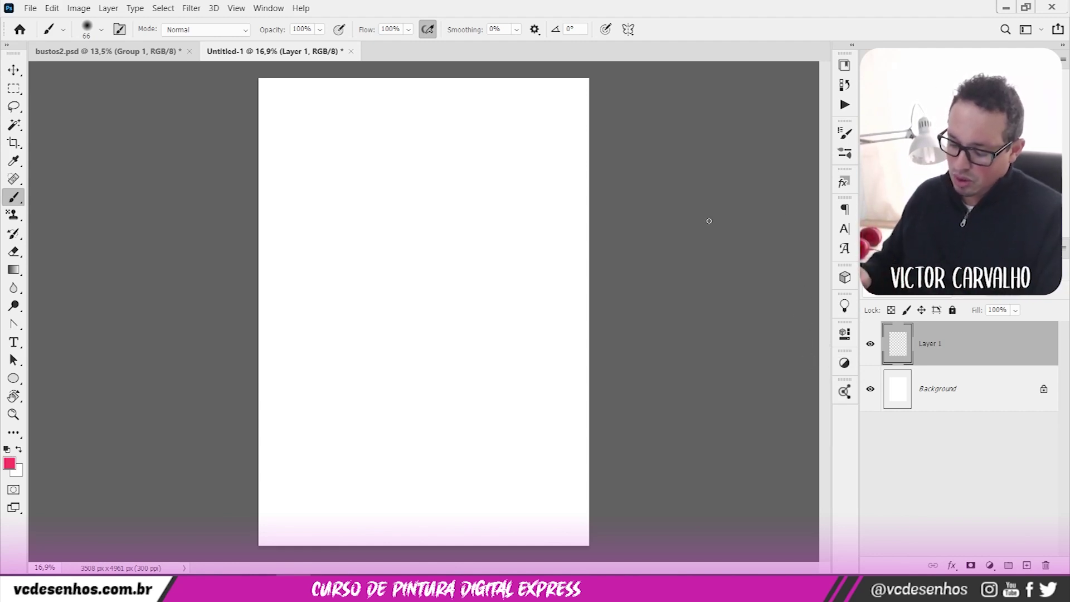
right_click(21, 204)
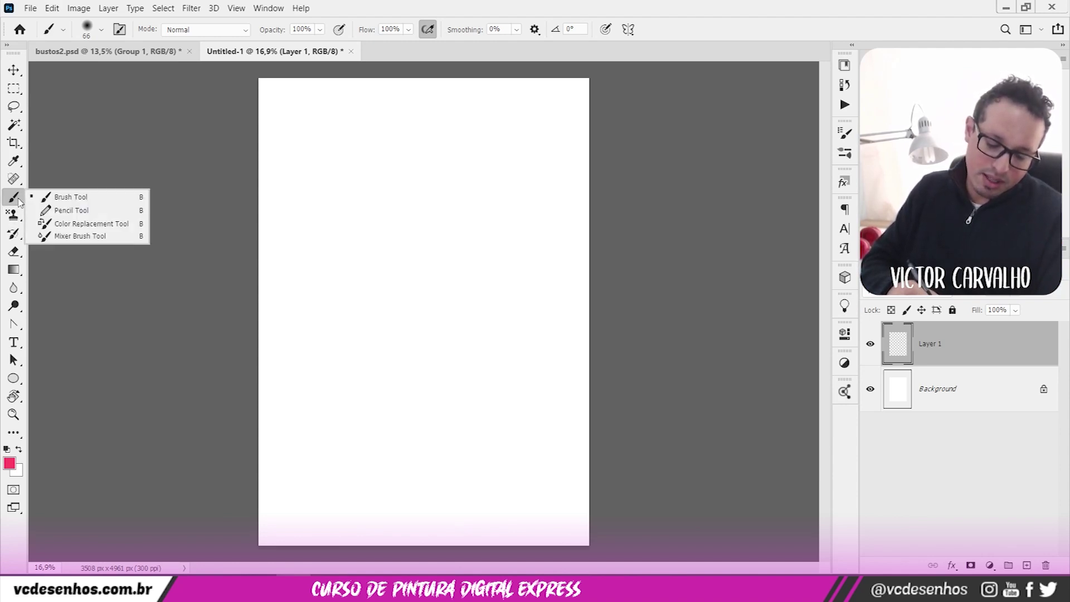
left_click(20, 253)
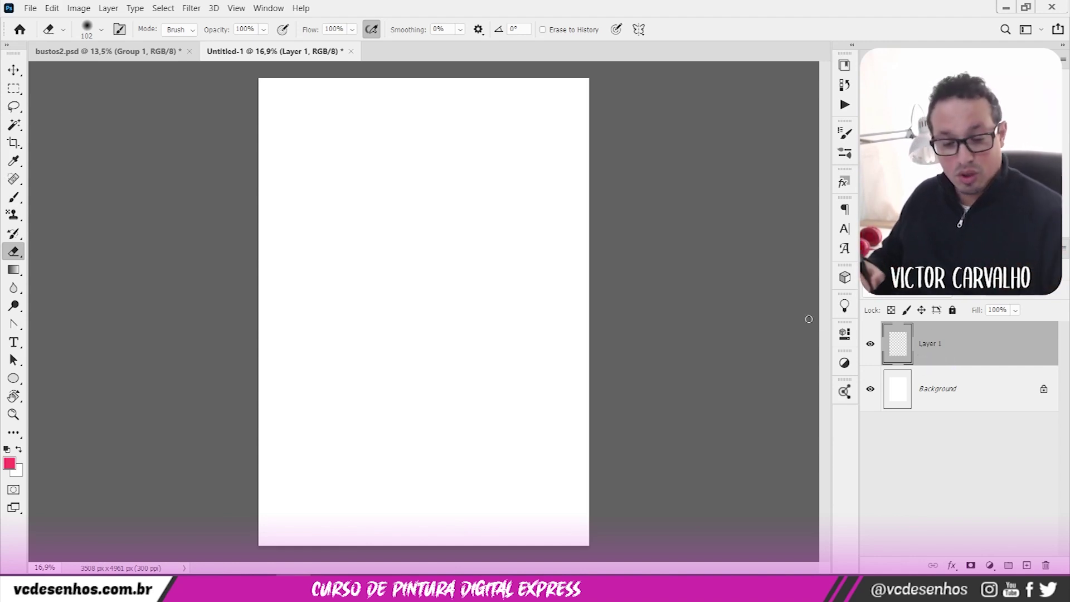
- Choose the hard 9 px brush for Layer 1, draw a diagonal test stroke and undo it
key("b")
right_click(461, 235)
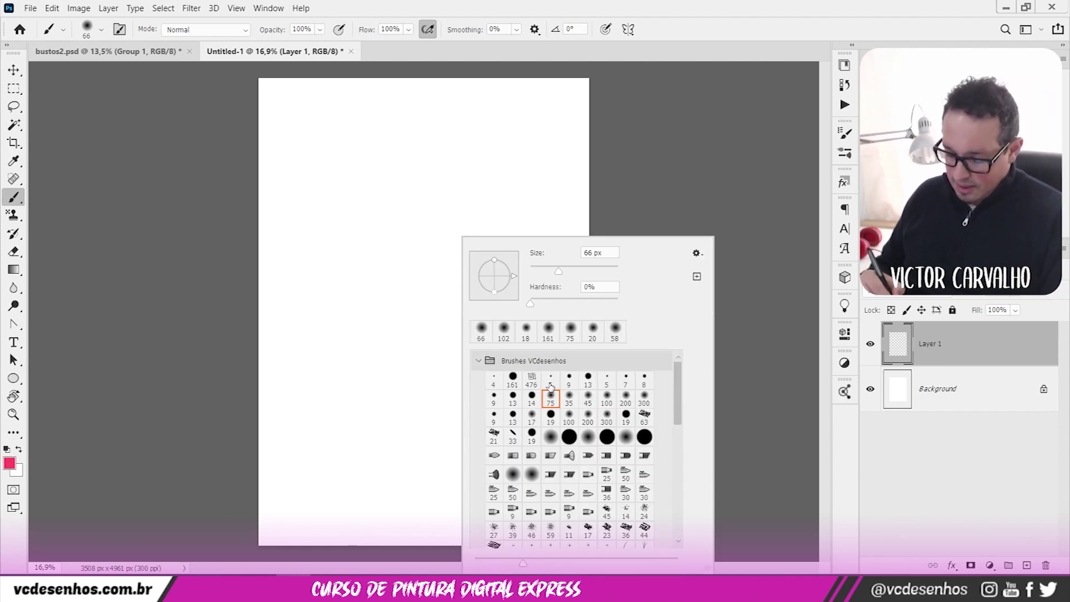
left_click(569, 382)
left_click_drag(353, 276, 494, 188)
key("ctrl+z")
key("alt+space")
mouse_move(397, 285)
left_mouse_down()
mouse_move(433, 262)
mouse_move(417, 248)
left_mouse_up()
- Sketch two overlapping sheets in perspective on Layer 1, label the lower one A4 and add arrows towards the upper one
left_click_drag(306, 308, 415, 239)
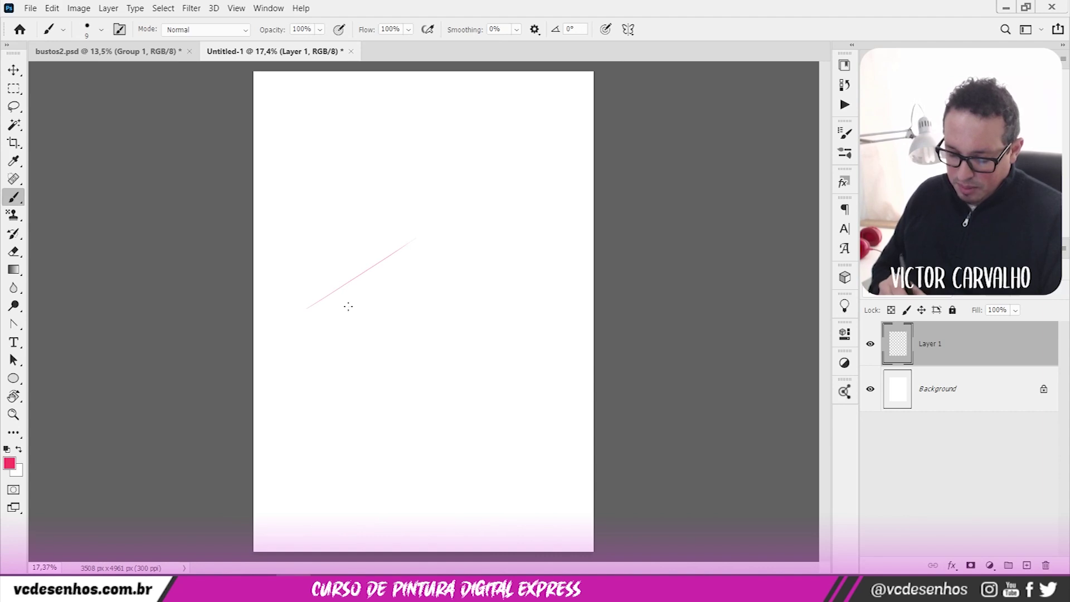
left_click_drag(357, 323, 446, 284)
left_click_drag(411, 238, 491, 253)
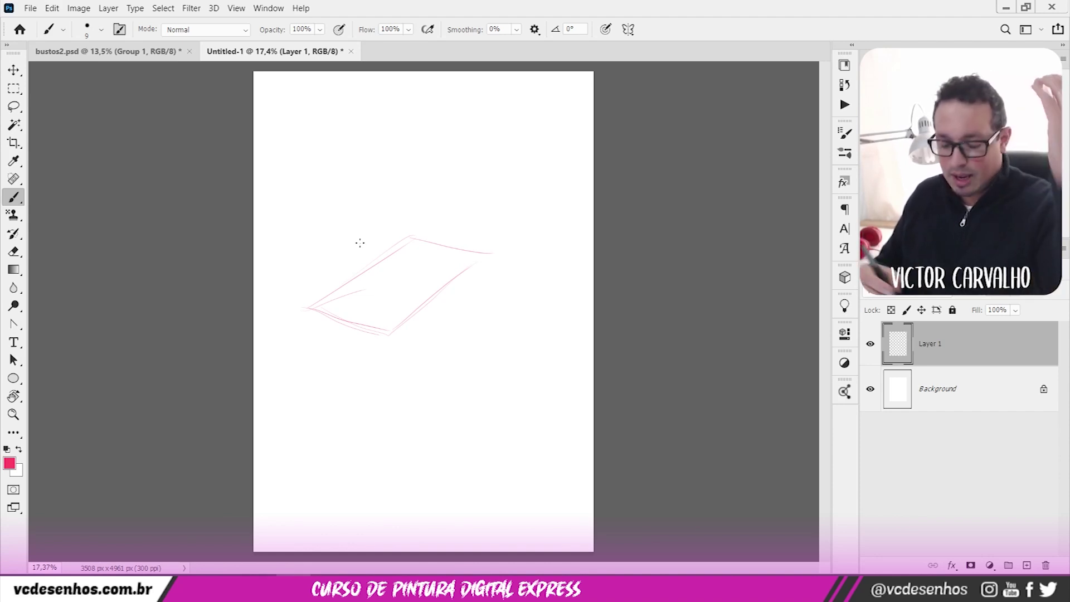
right_click(381, 283)
left_click_drag(375, 297, 379, 275)
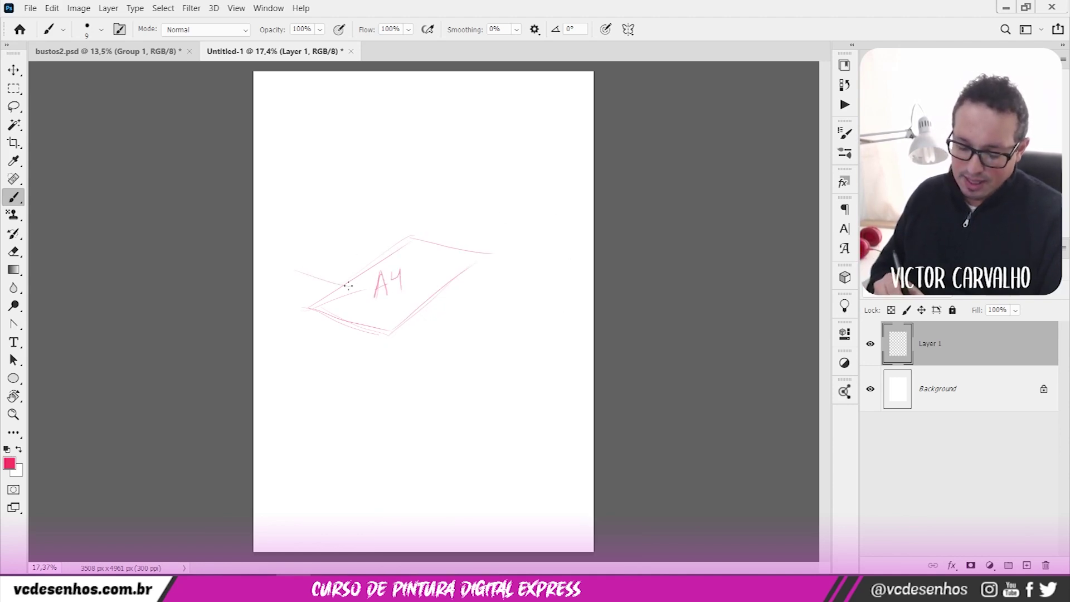
left_click_drag(289, 262, 362, 201)
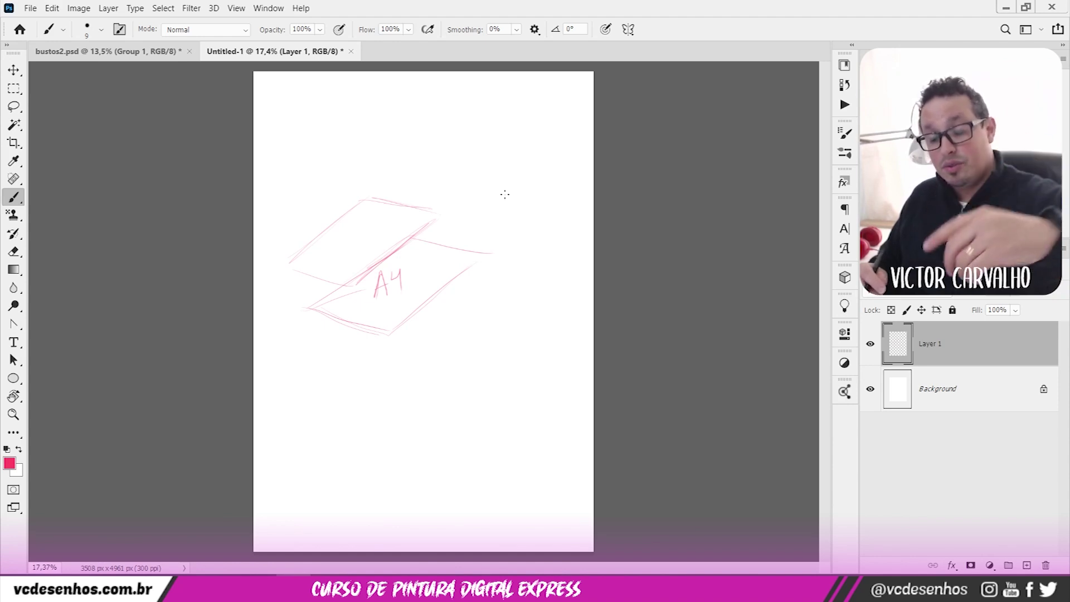
left_click_drag(337, 146, 347, 206)
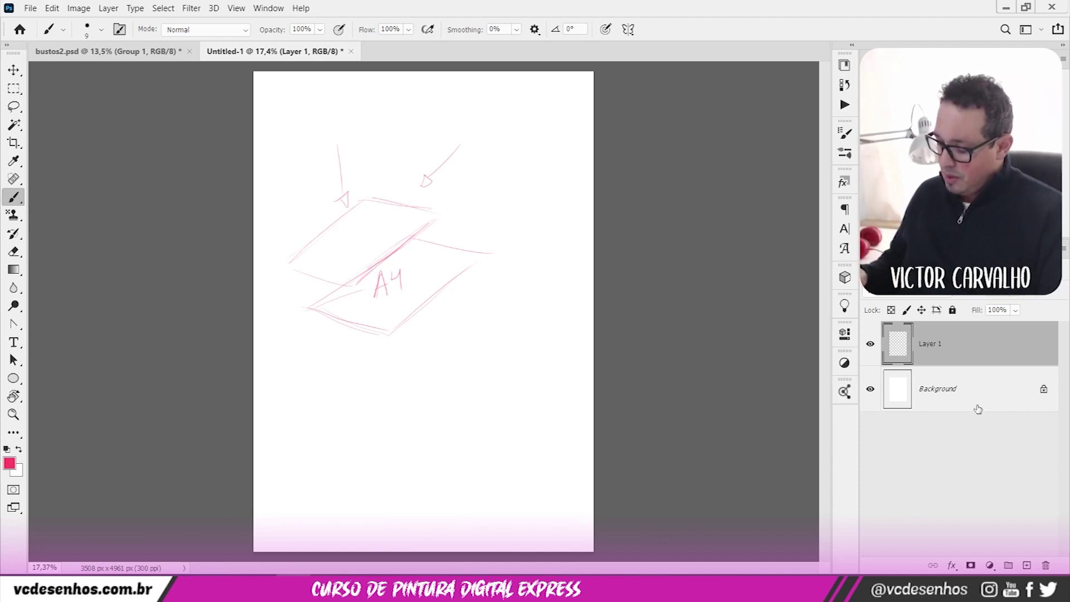
- Add a new layer above Layer 1 and cover the sketch with a large pink area using a hard 228 px brush
left_click(1026, 565)
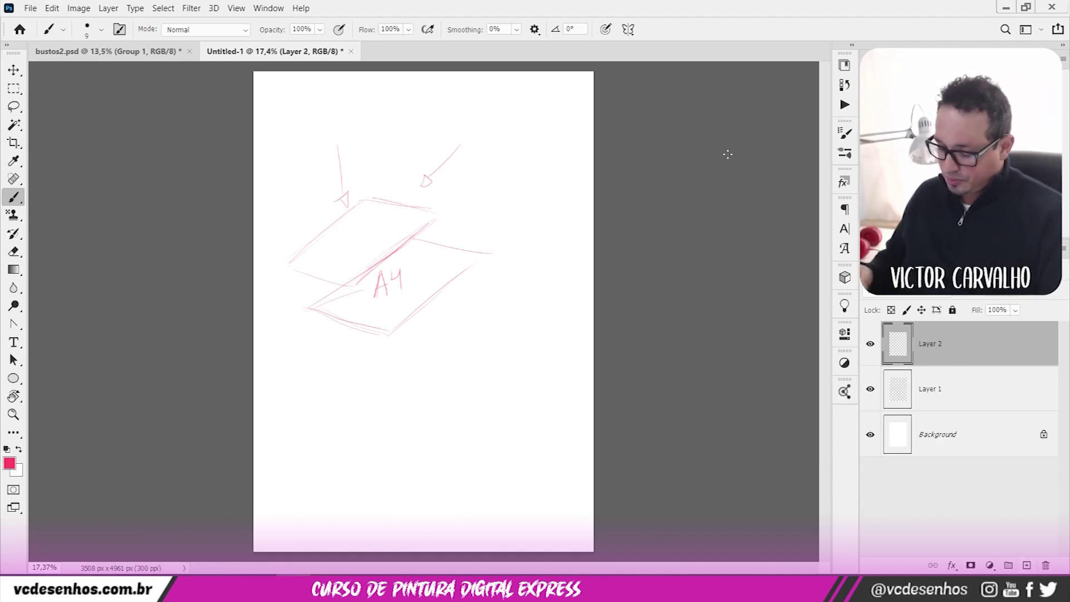
right_click(493, 175)
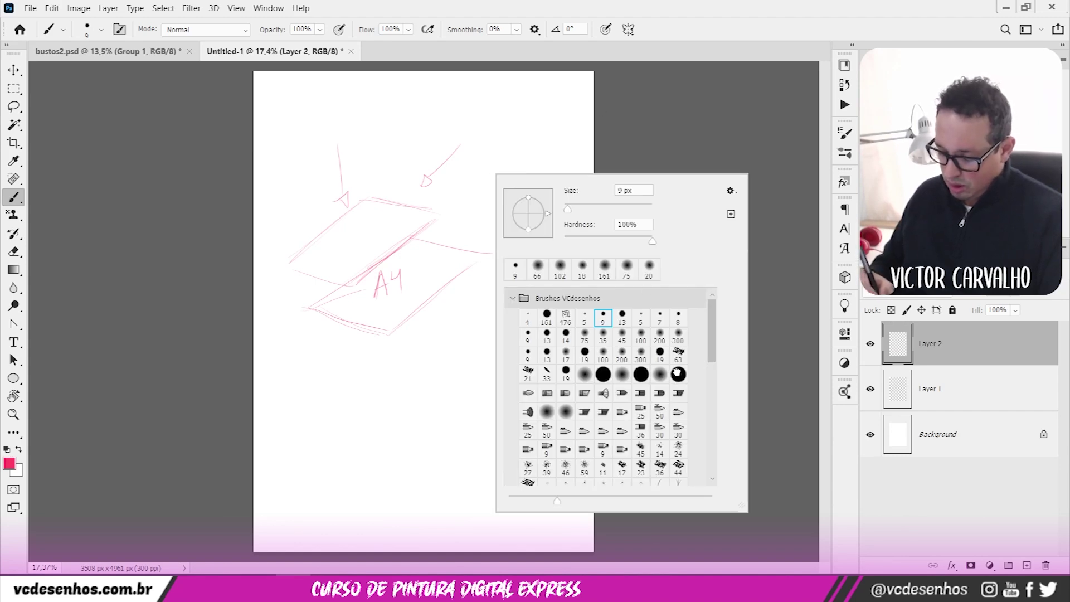
key("Escape")
left_click_drag(521, 133, 480, 225)
right_click(518, 170)
left_click(669, 208)
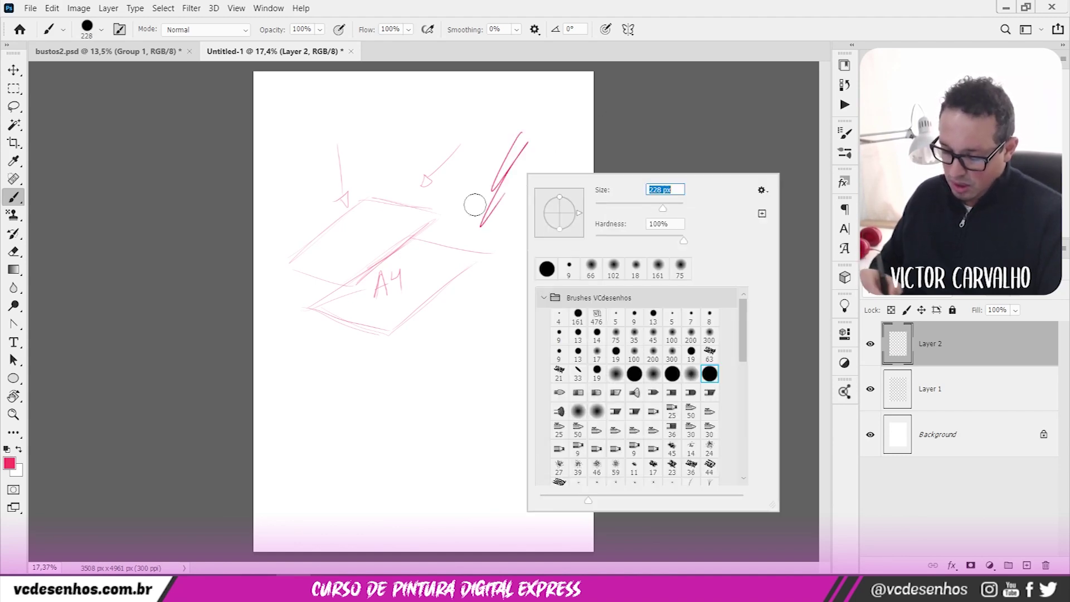
key("Return")
left_click_drag(329, 362, 508, 122)
mouse_move(482, 160)
left_mouse_down()
mouse_move(512, 130)
mouse_move(393, 426)
mouse_move(388, 351)
mouse_move(326, 323)
mouse_move(337, 435)
mouse_move(513, 256)
mouse_move(291, 325)
mouse_move(321, 330)
mouse_move(356, 128)
mouse_move(278, 312)
left_mouse_up()
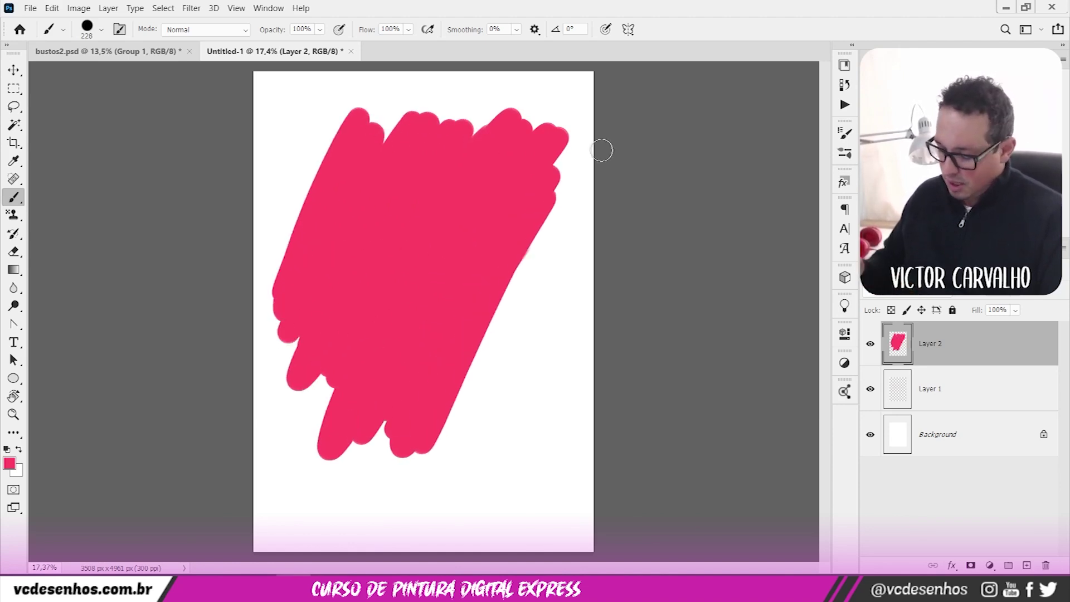
- Add another layer, paint a blue area over the pink one and preview the layer's blending modes
left_click(1025, 564)
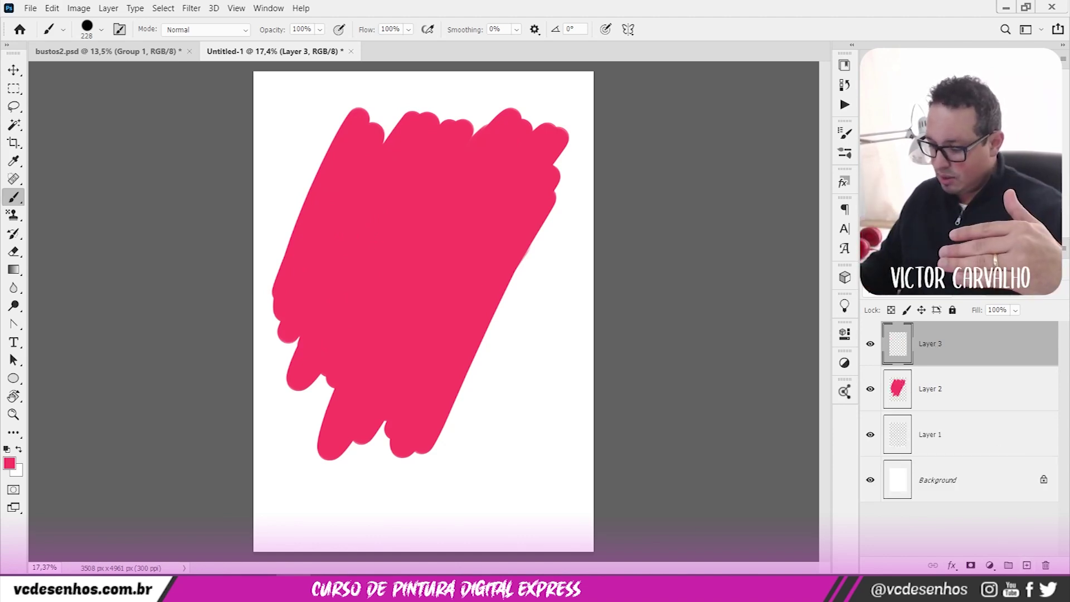
mouse_move(348, 300)
left_mouse_down()
mouse_move(339, 362)
mouse_move(402, 429)
mouse_move(530, 253)
mouse_move(466, 396)
left_mouse_up()
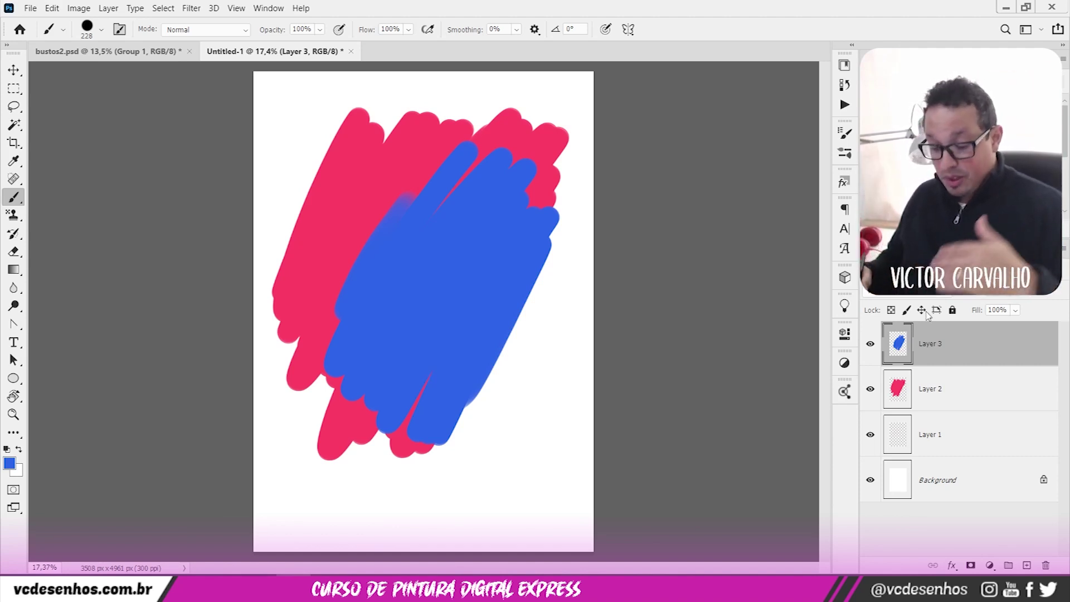
left_click(913, 295)
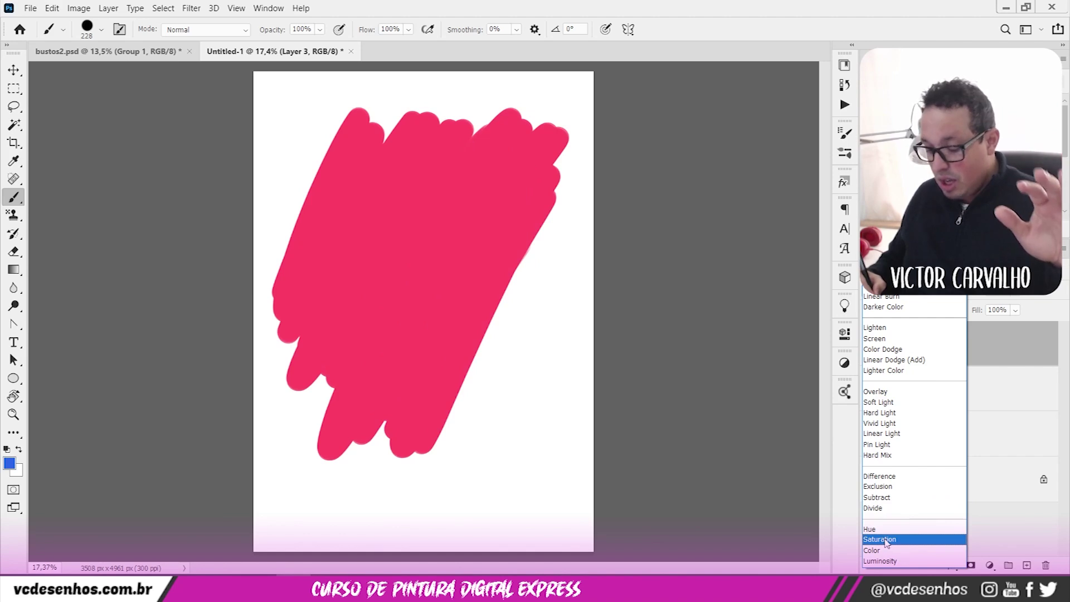
left_click(1001, 335)
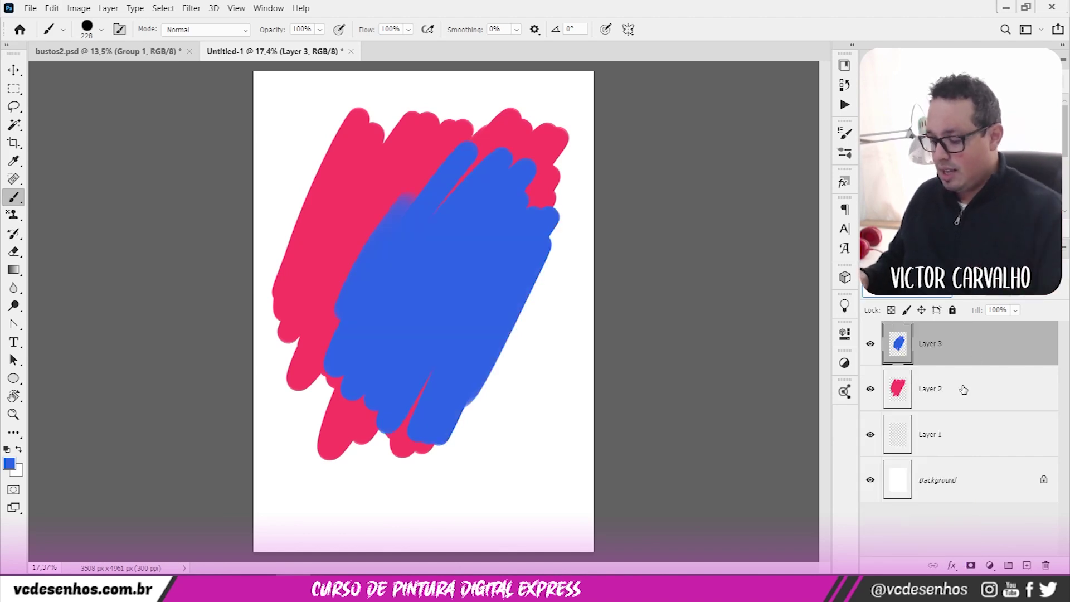
- Delete the blue Layer 3 and paint a grey area over the pink one on a fresh layer
left_click(1046, 566)
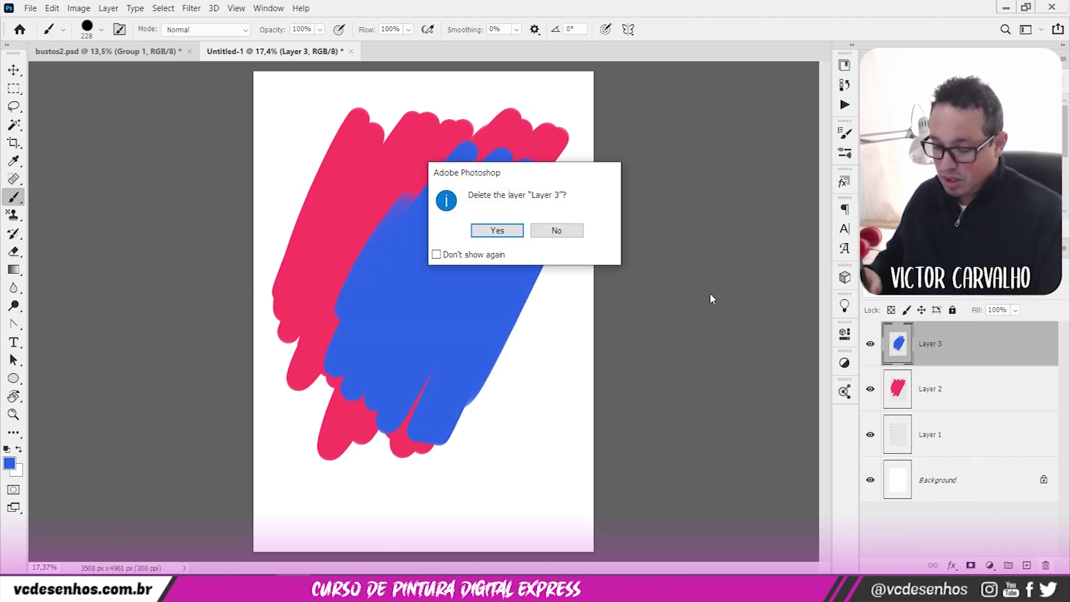
left_click(504, 229)
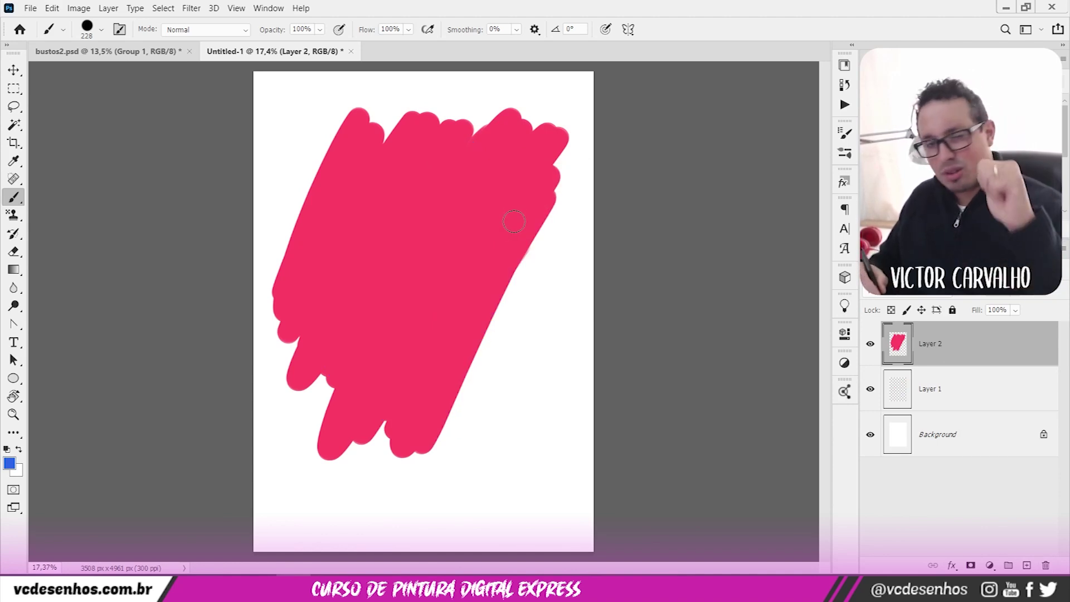
left_click(1026, 566)
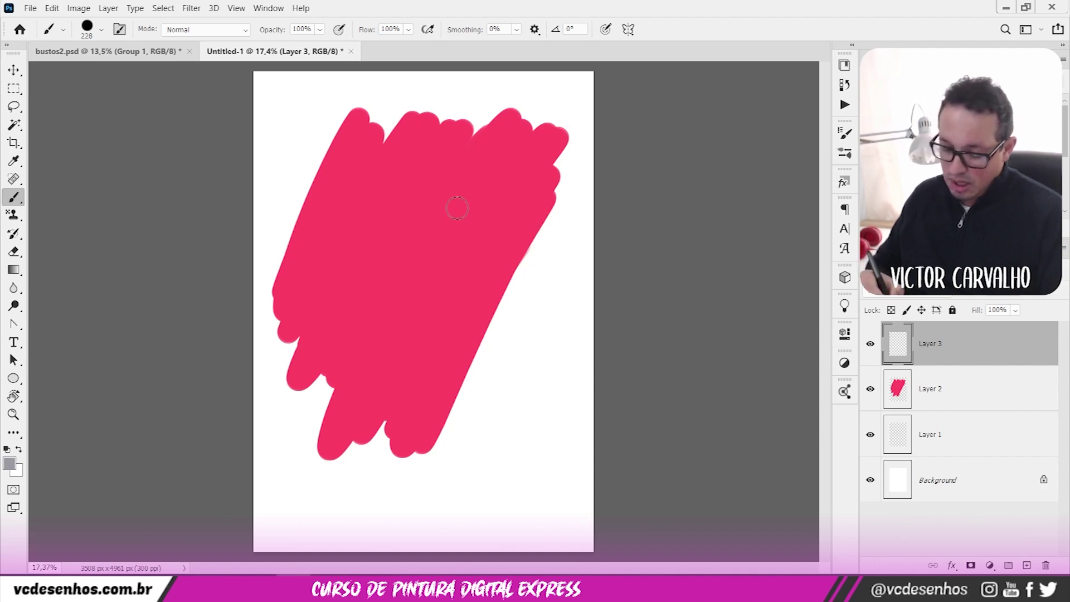
mouse_move(485, 191)
left_mouse_down()
mouse_move(501, 173)
mouse_move(424, 390)
mouse_move(534, 200)
mouse_move(446, 401)
left_mouse_up()
- Try the Saturation blending mode on the grey layer, preview others, and set it to Luminosity
left_click(904, 300)
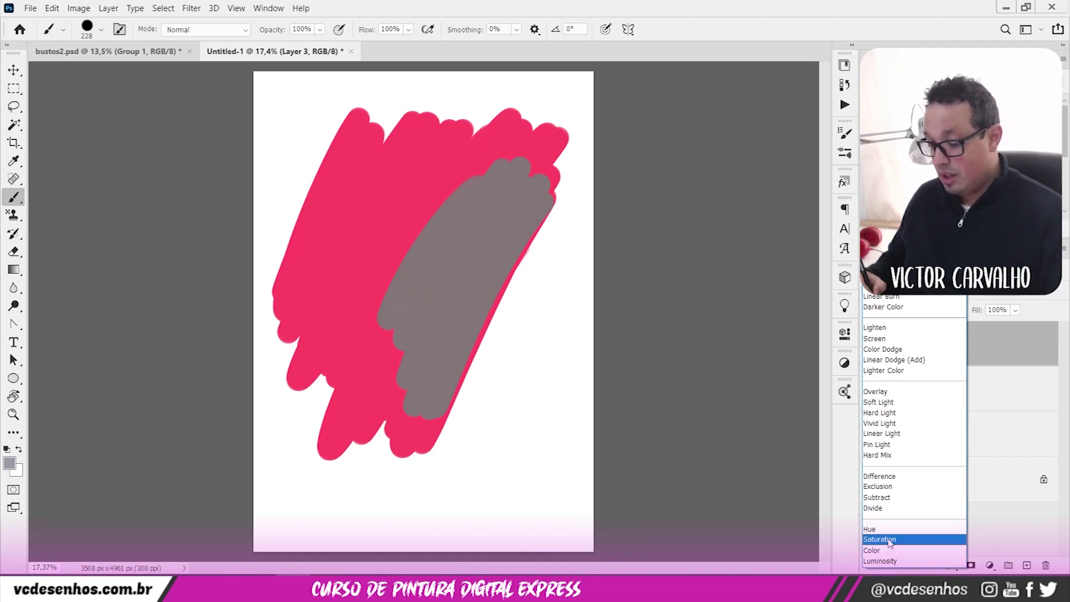
left_click(890, 543)
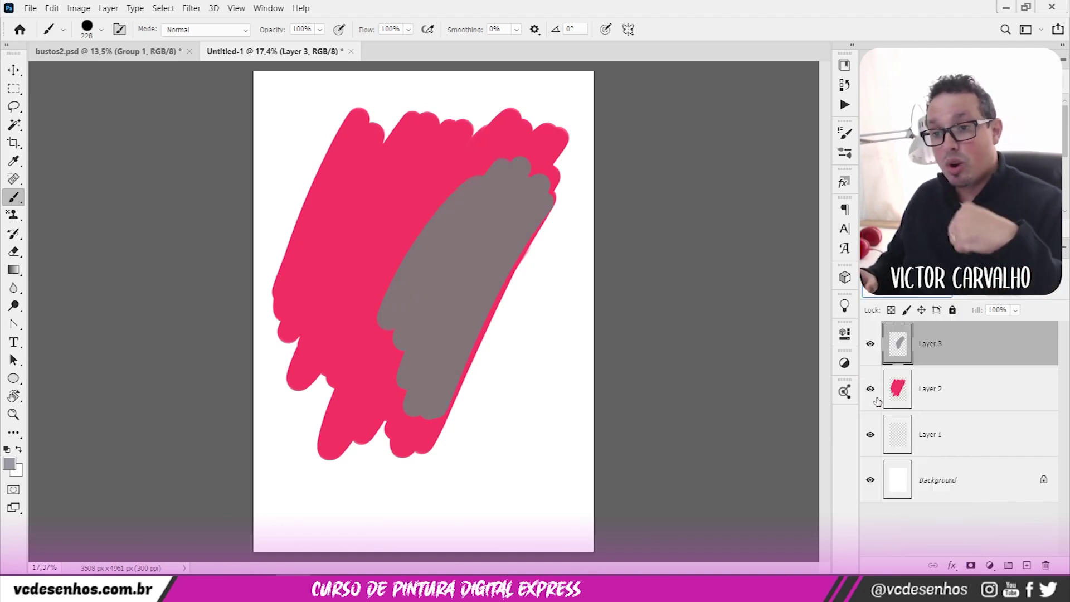
left_click(905, 300)
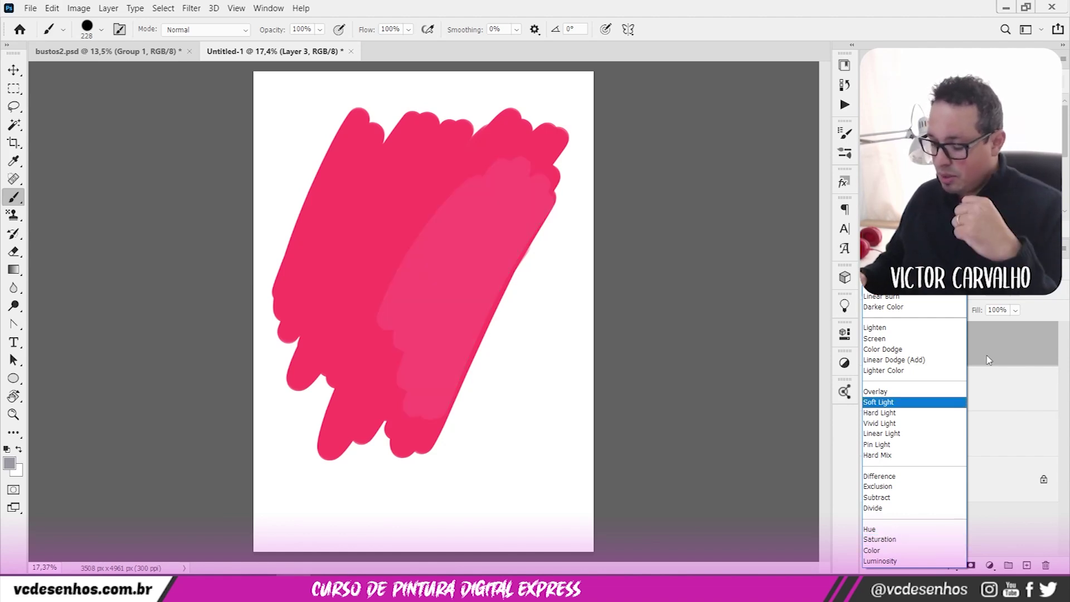
left_click(880, 560)
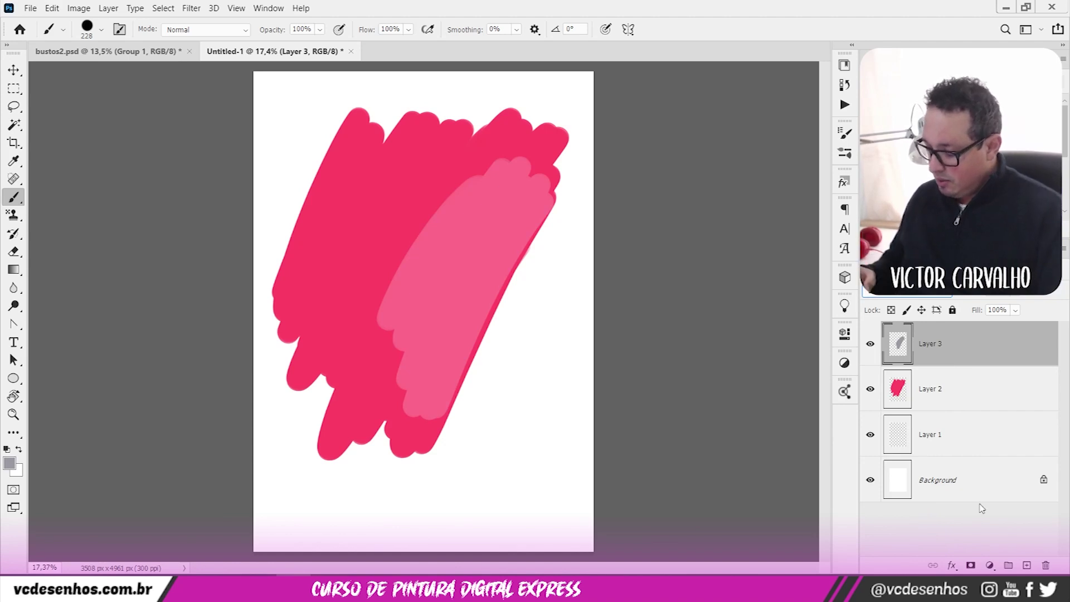
- Delete the grey and pink painted layers and add a new empty layer above Layer 1
left_click(1047, 566)
left_click(495, 230)
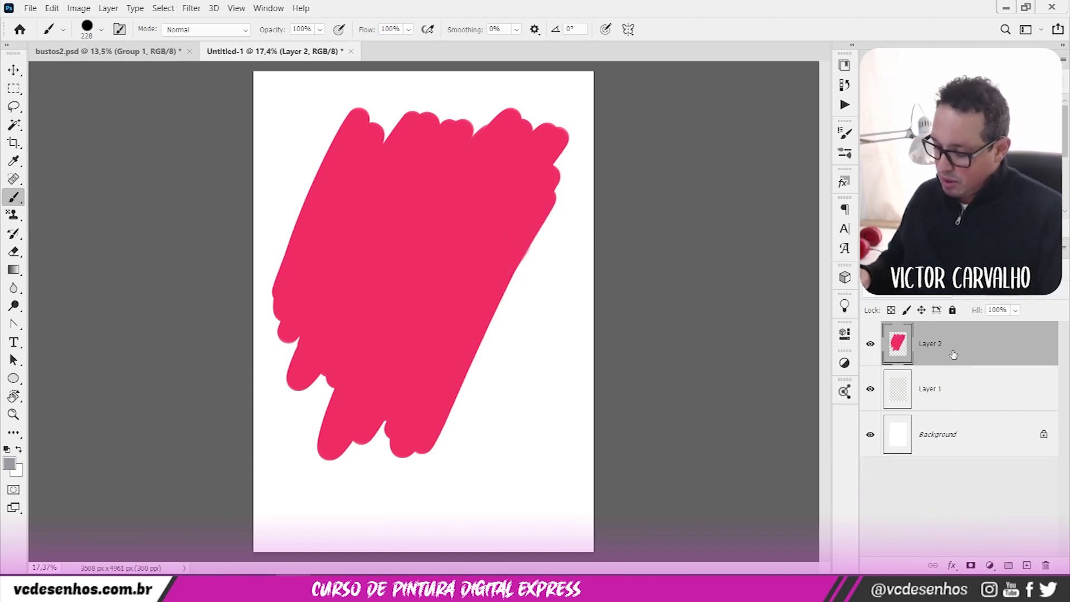
left_click(1045, 566)
left_click(497, 230)
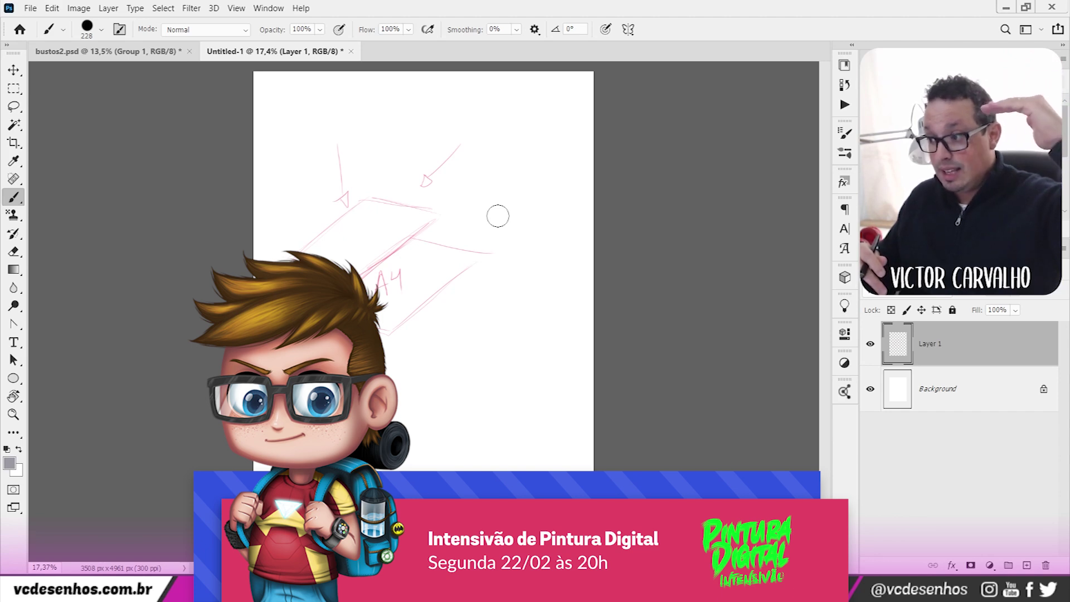
left_click(1025, 564)
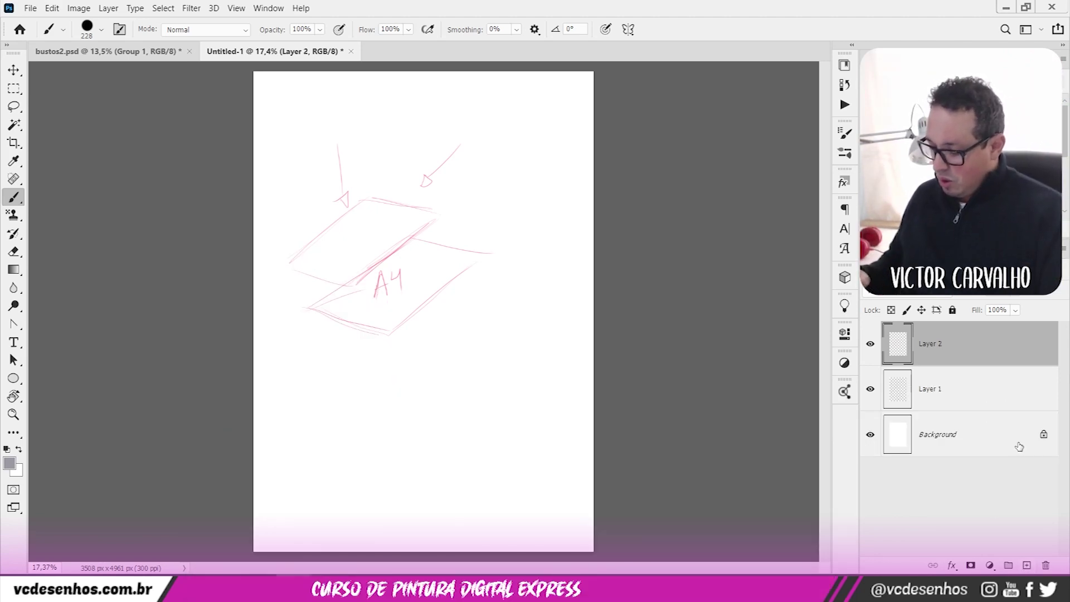
- Move the sketch on Layer 1 towards the page centre, delete that layer and select Layer 2
left_click(951, 393)
key("v")
mouse_move(424, 258)
left_mouse_down()
mouse_move(507, 312)
mouse_move(480, 312)
left_mouse_up()
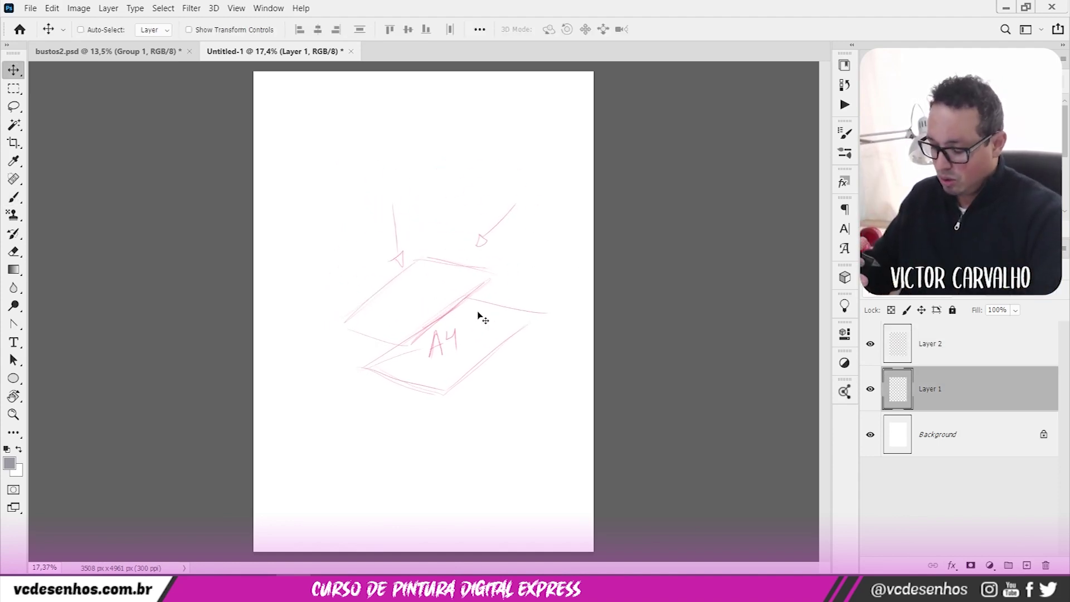
key("Delete")
left_click(929, 346)
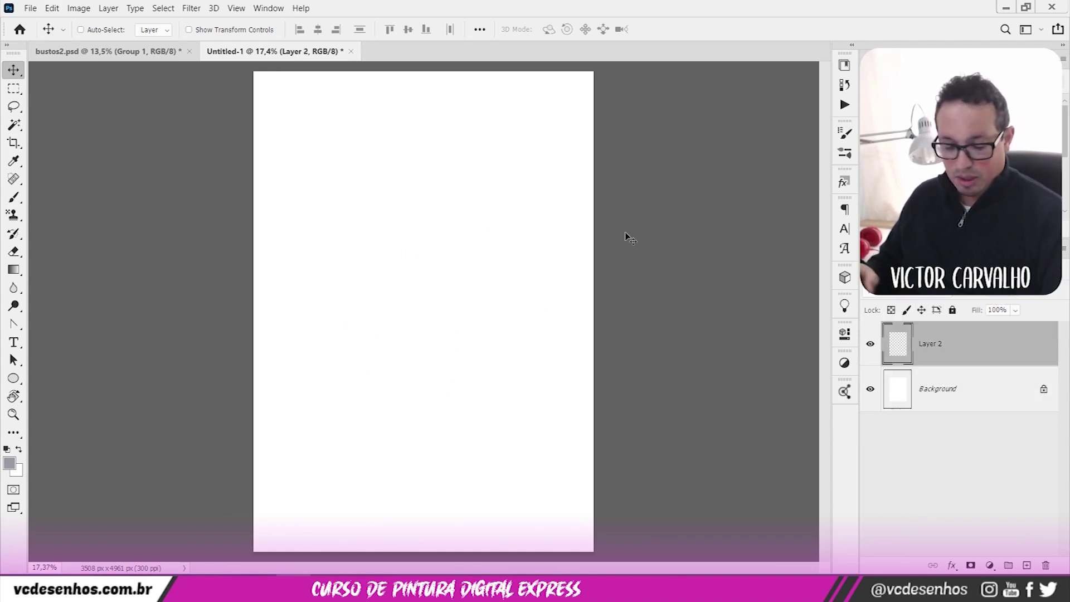
- Draw rounded freehand selections in the upper middle and lower right of the page with the Lasso tool
key("b")
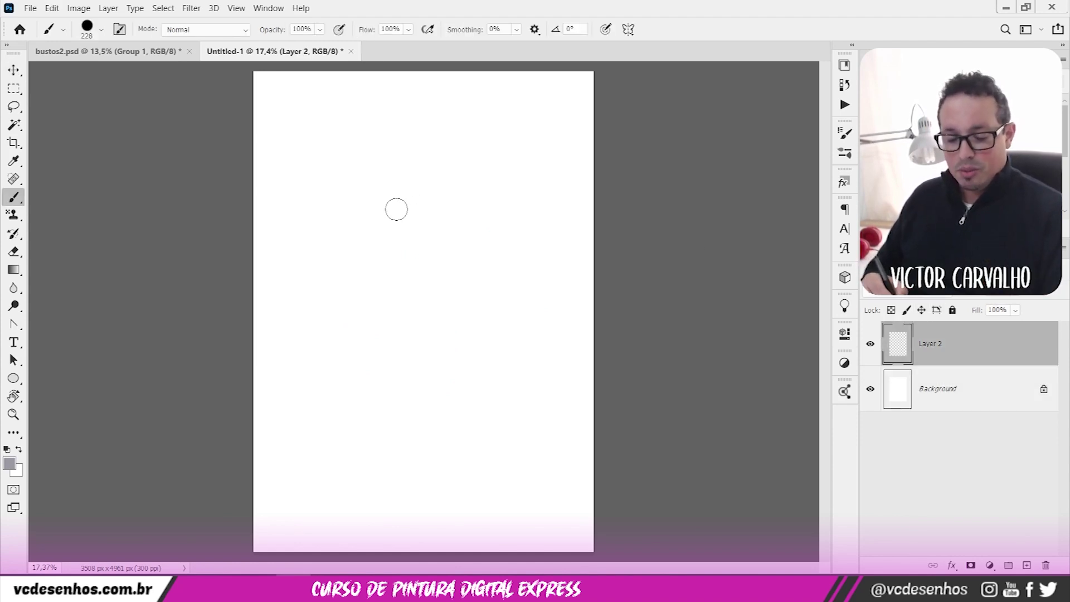
left_click(14, 106)
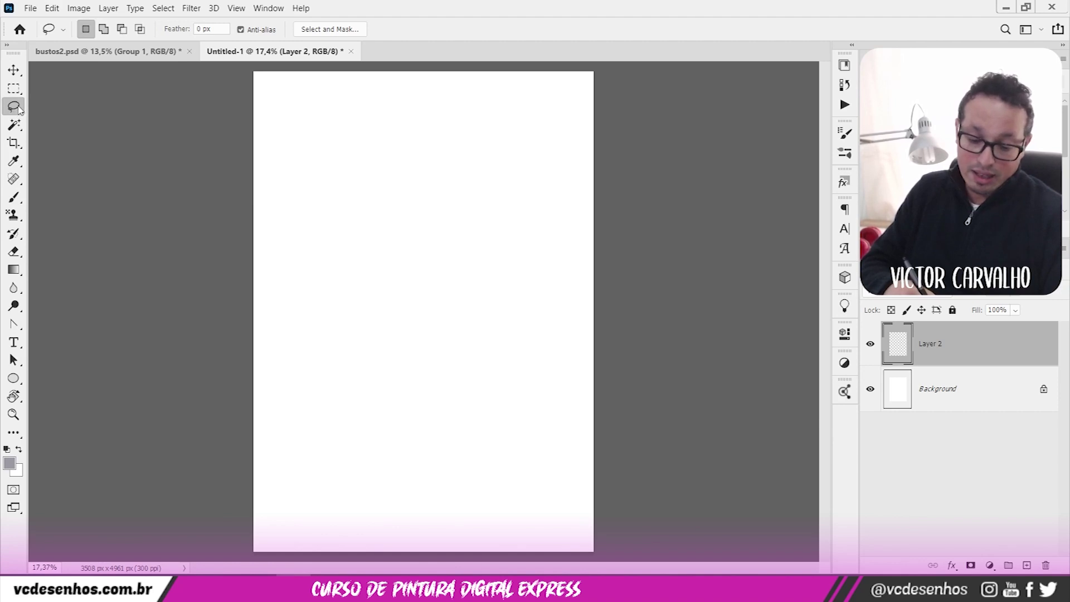
key("b")
key("l")
mouse_move(409, 149)
left_mouse_down()
mouse_move(532, 223)
mouse_move(529, 184)
left_mouse_up()
mouse_move(532, 234)
left_mouse_down()
mouse_move(484, 413)
mouse_move(523, 248)
mouse_move(500, 262)
left_mouse_up()
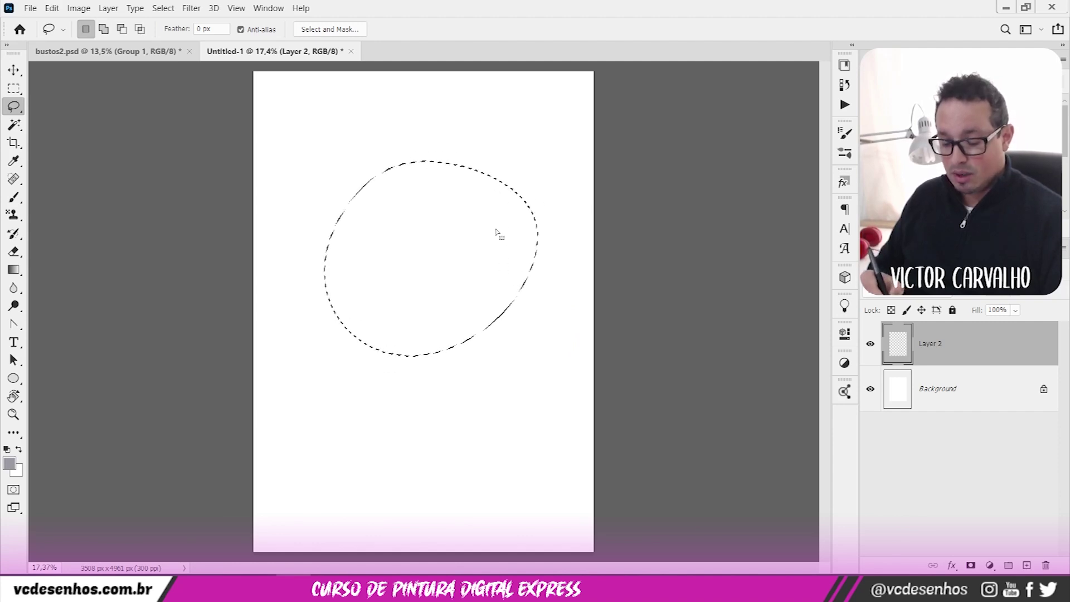
mouse_move(519, 351)
left_mouse_down()
mouse_move(538, 468)
mouse_move(534, 301)
left_mouse_up()
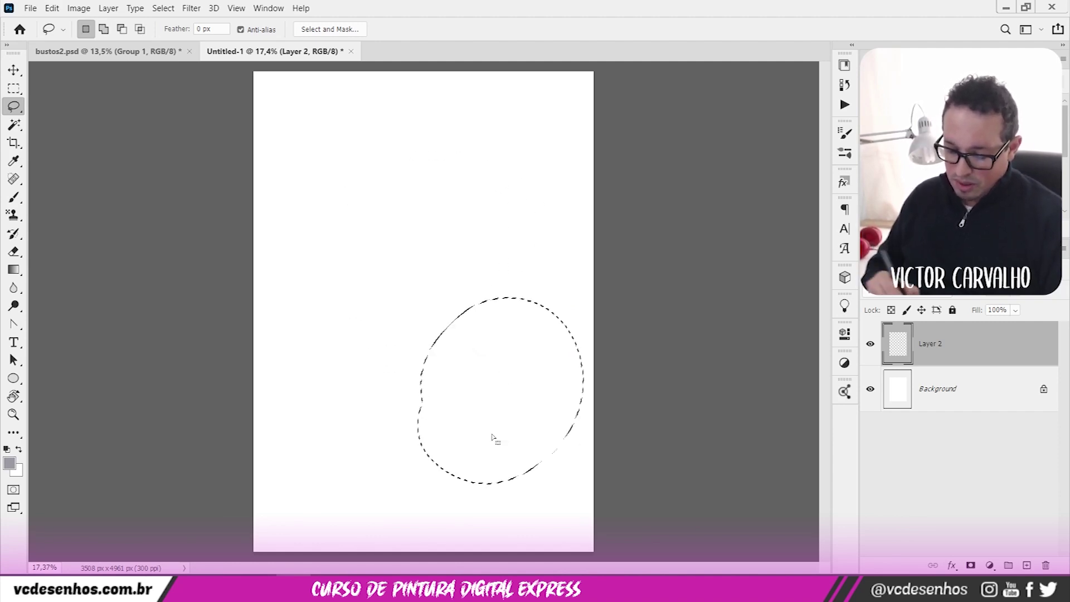
- Draw a long winding freehand selection across the upper page with a small separate loop inside its curve
mouse_move(516, 375)
left_mouse_down()
mouse_move(477, 316)
mouse_move(498, 281)
mouse_move(425, 218)
mouse_move(467, 237)
left_mouse_up()
left_click_drag(420, 112, 337, 134)
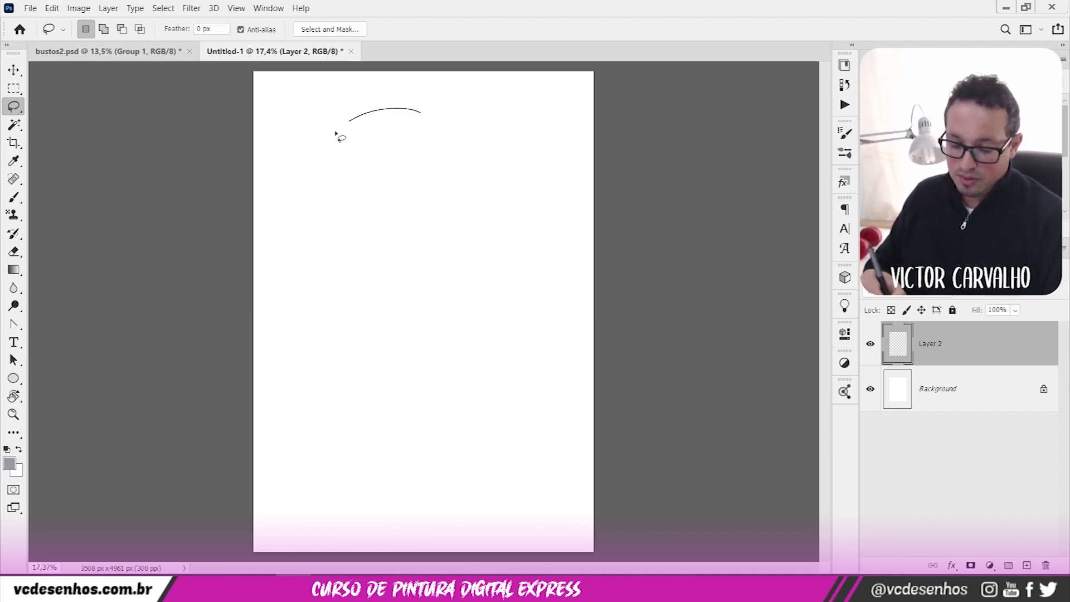
left_click_drag(383, 285, 506, 232)
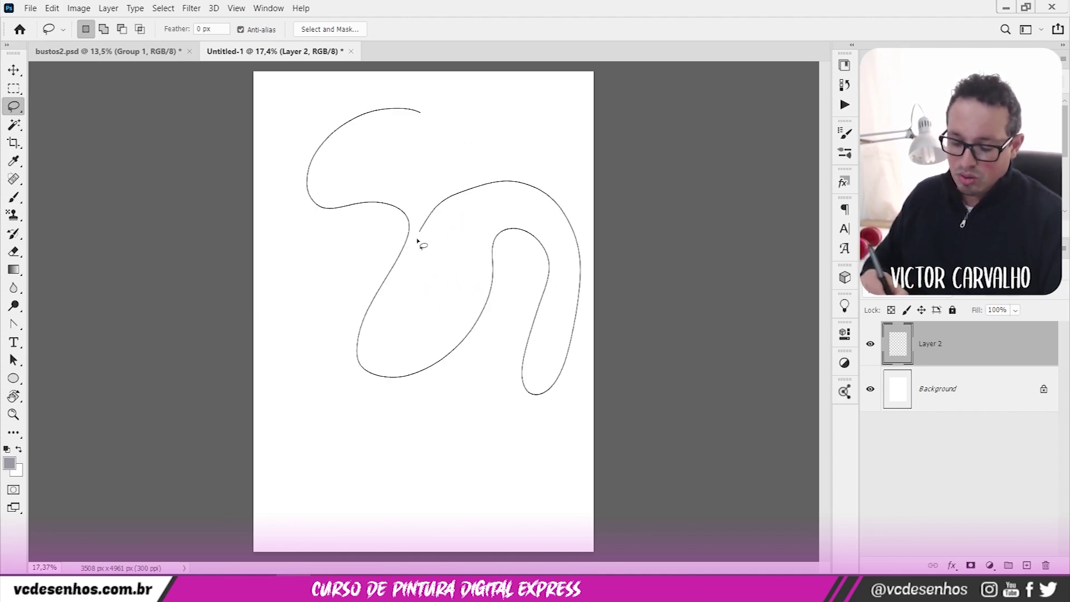
left_click_drag(409, 116, 412, 114)
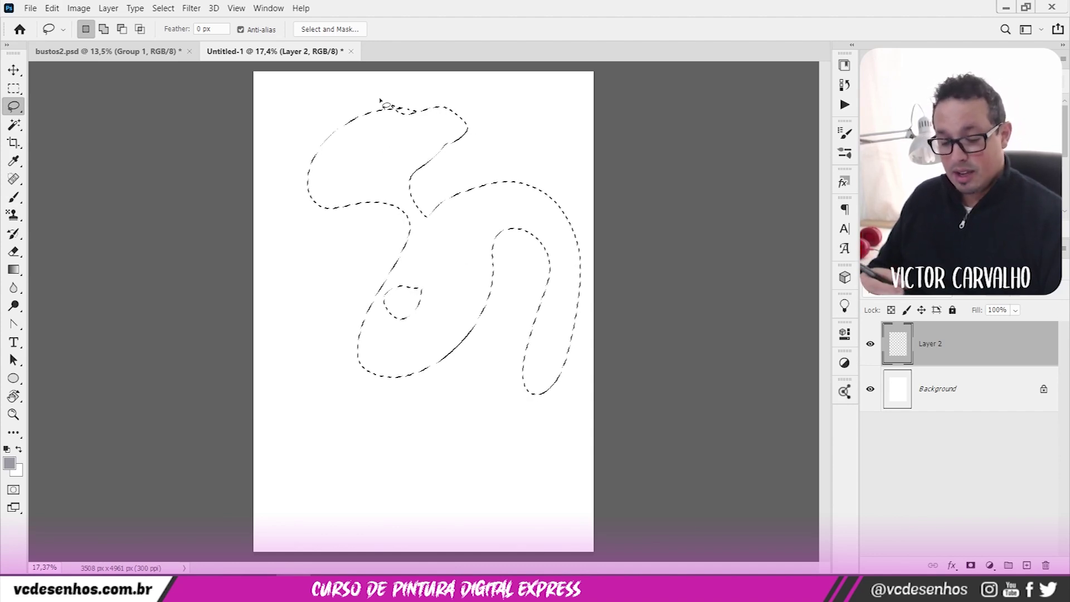
- Draw a closed six-sided selection on the upper half of the page with the Polygonal Lasso tool
right_click(14, 106)
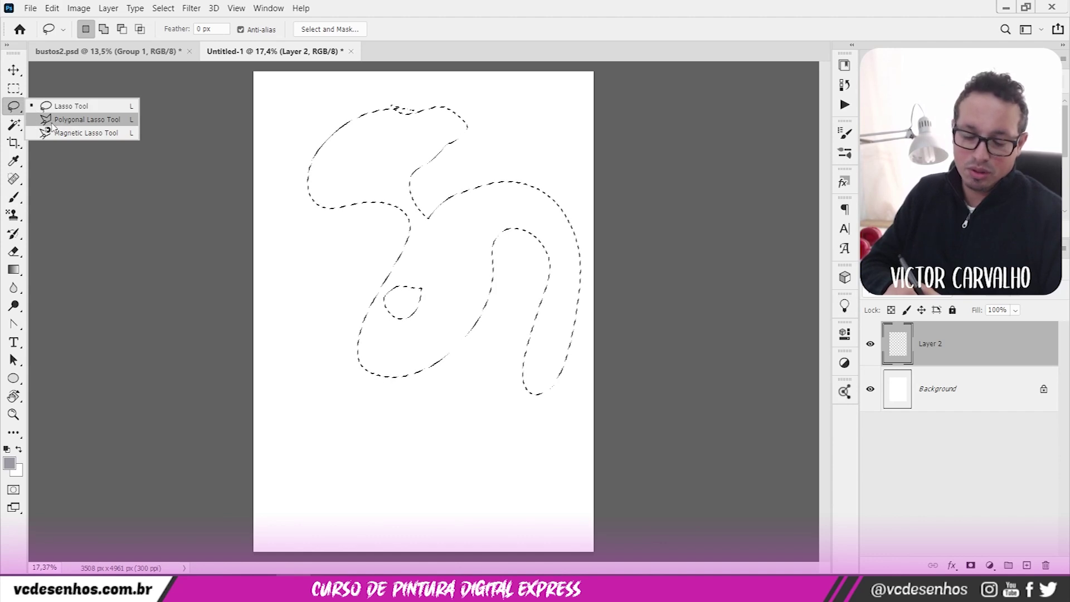
left_click(87, 120)
left_click(301, 161)
left_click(305, 242)
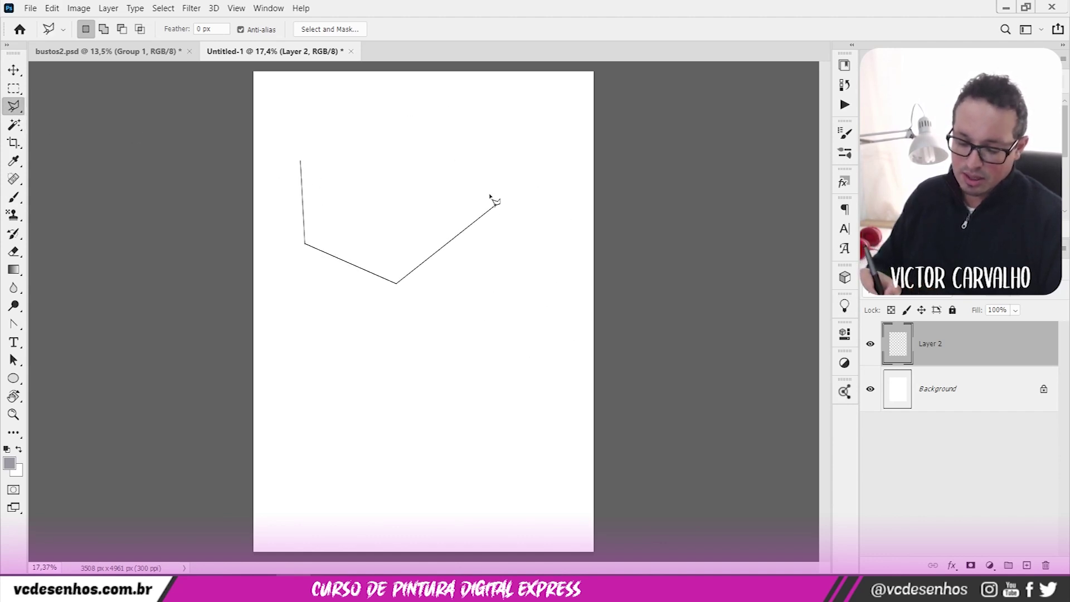
left_click(304, 160)
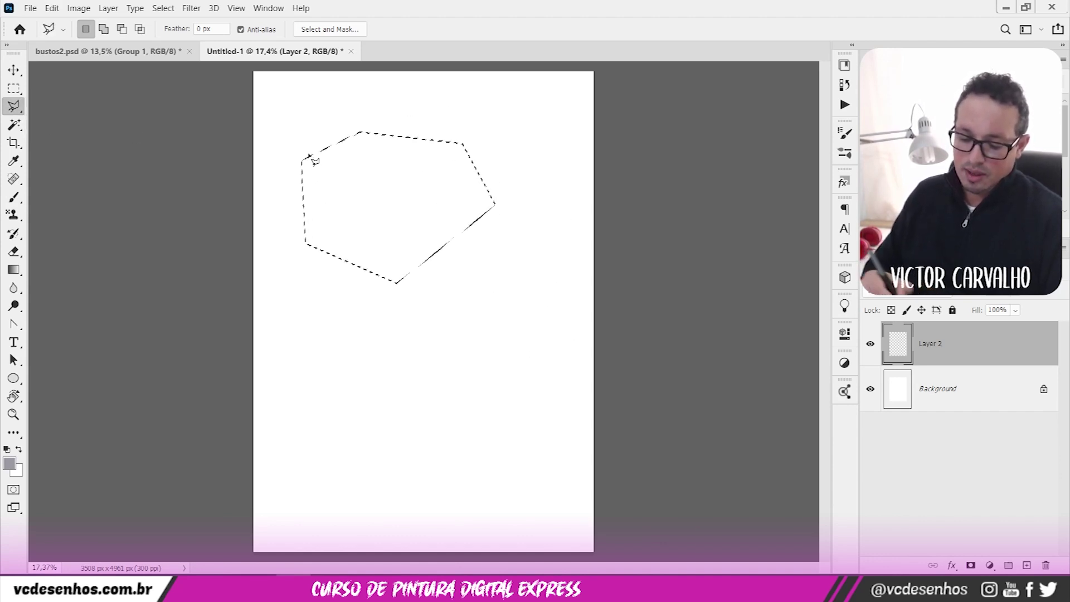
- Clear the polygonal selection and activate the Magic Wand tool
right_click(14, 124)
left_click(111, 150)
left_click(526, 301)
right_click(14, 124)
left_click(13, 124)
right_click(14, 124)
left_click(78, 151)
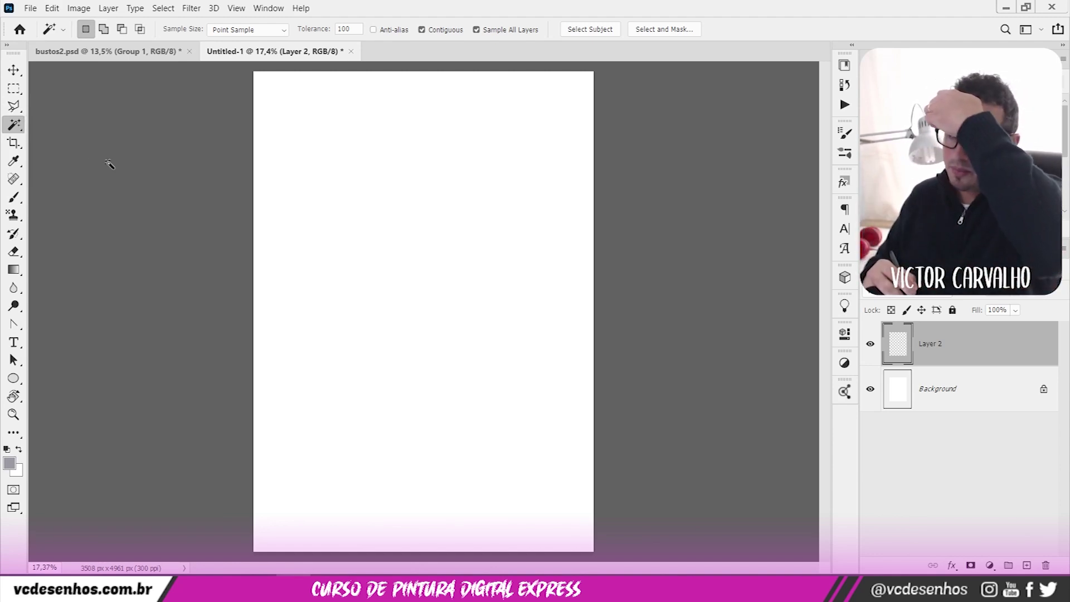
- Try the small 9 px and 13 px hard round brushes with test strokes on Layer 2, undoing each stroke
key("b")
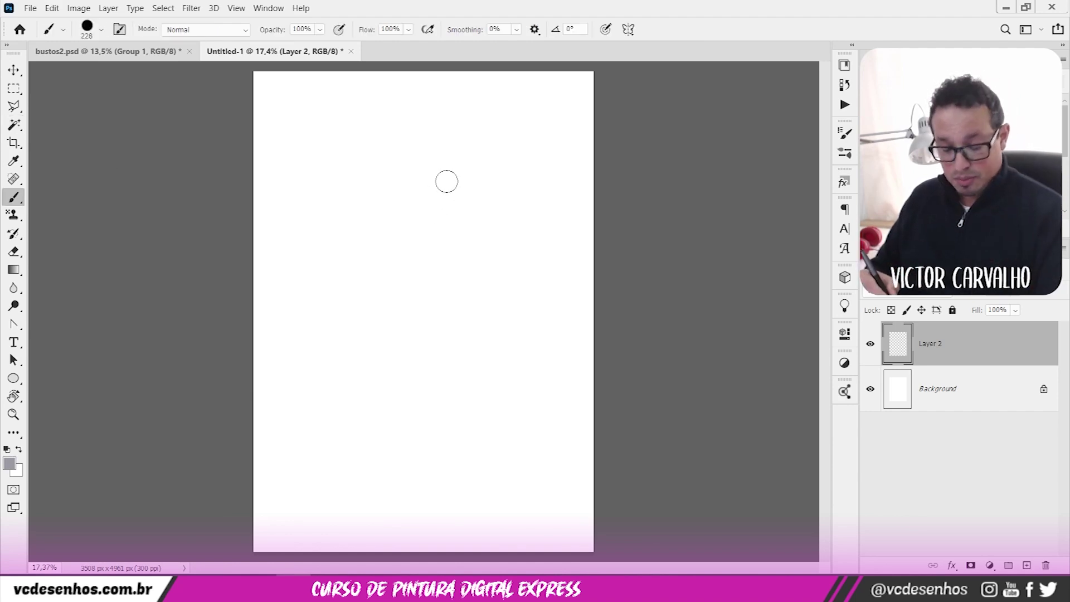
right_click(456, 198)
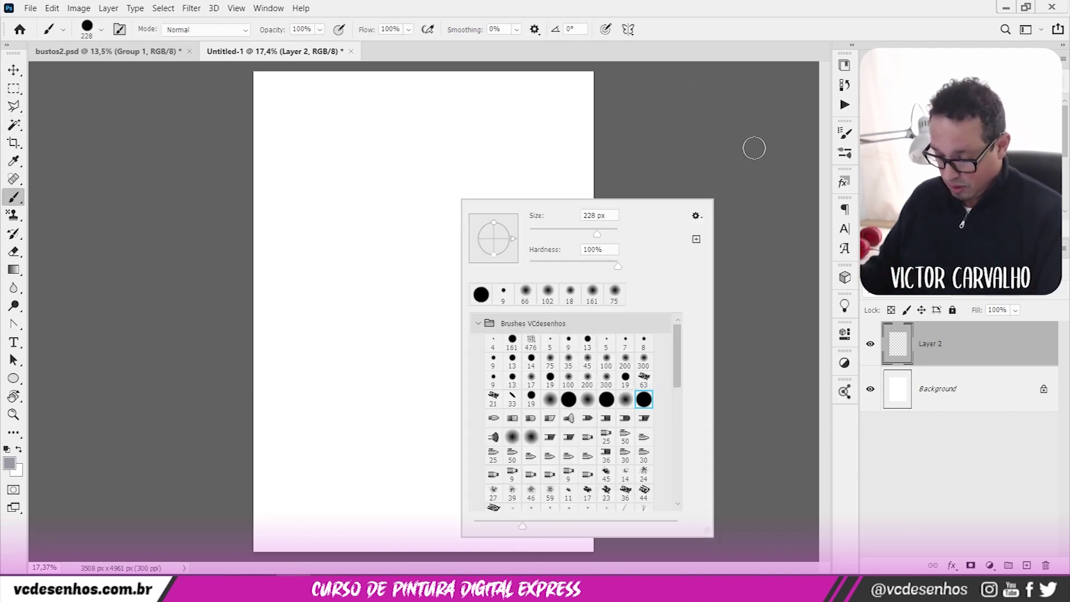
left_click(568, 342)
mouse_move(393, 189)
left_mouse_down()
mouse_move(439, 236)
mouse_move(487, 317)
left_mouse_up()
key("ctrl+z")
right_click(471, 178)
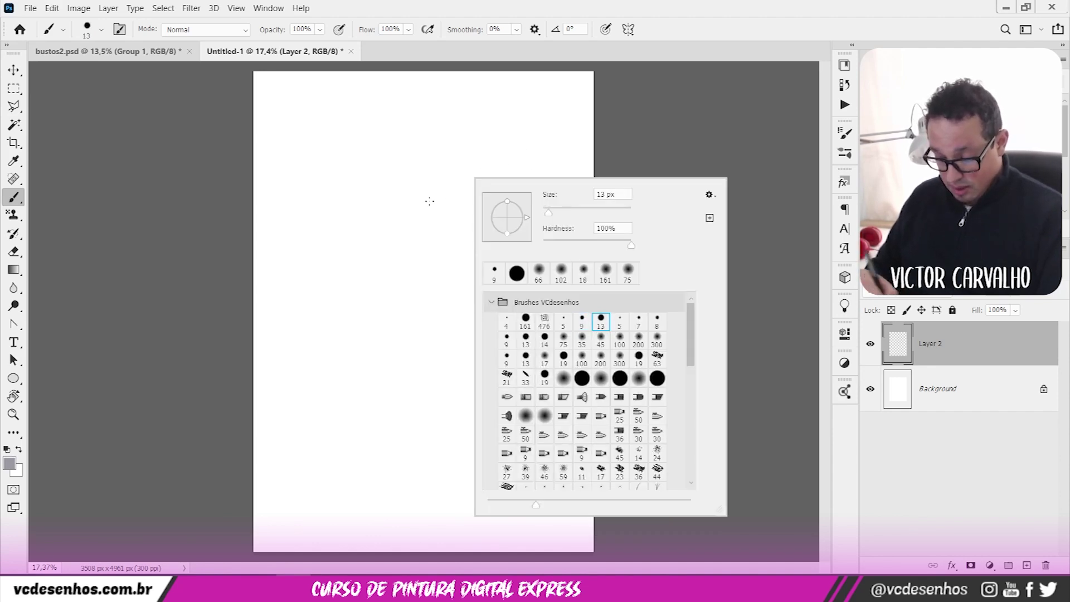
mouse_move(429, 200)
left_mouse_down()
mouse_move(390, 239)
mouse_move(402, 297)
left_mouse_up()
key("ctrl+z")
- Draw a curved test stroke with the 14 px hard round brush and undo it
right_click(534, 199)
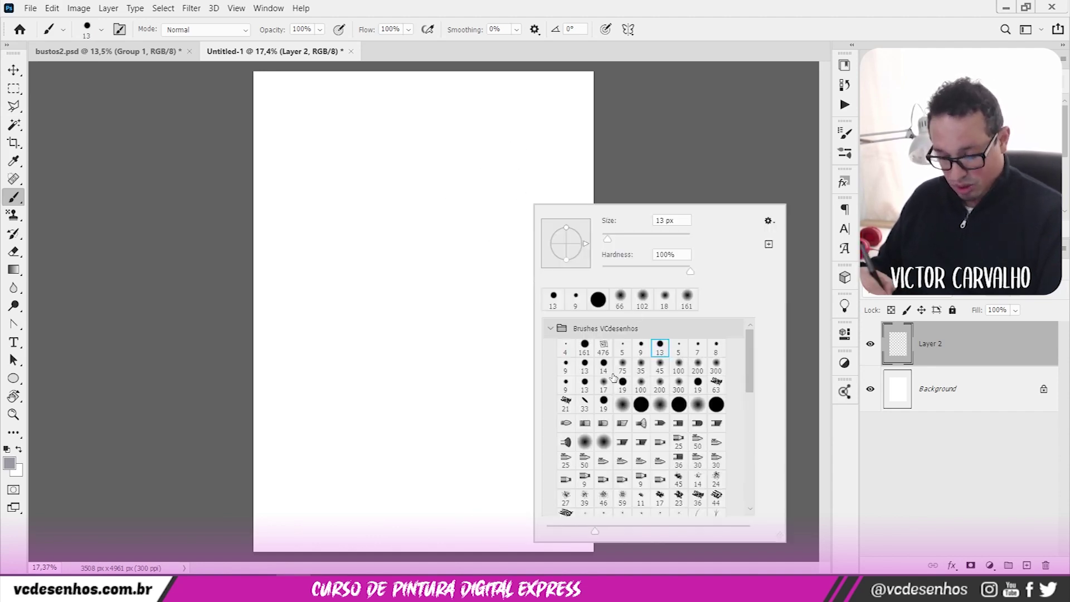
mouse_move(429, 144)
left_mouse_down()
mouse_move(406, 319)
mouse_move(524, 201)
mouse_move(516, 83)
left_mouse_up()
key("ctrl+z")
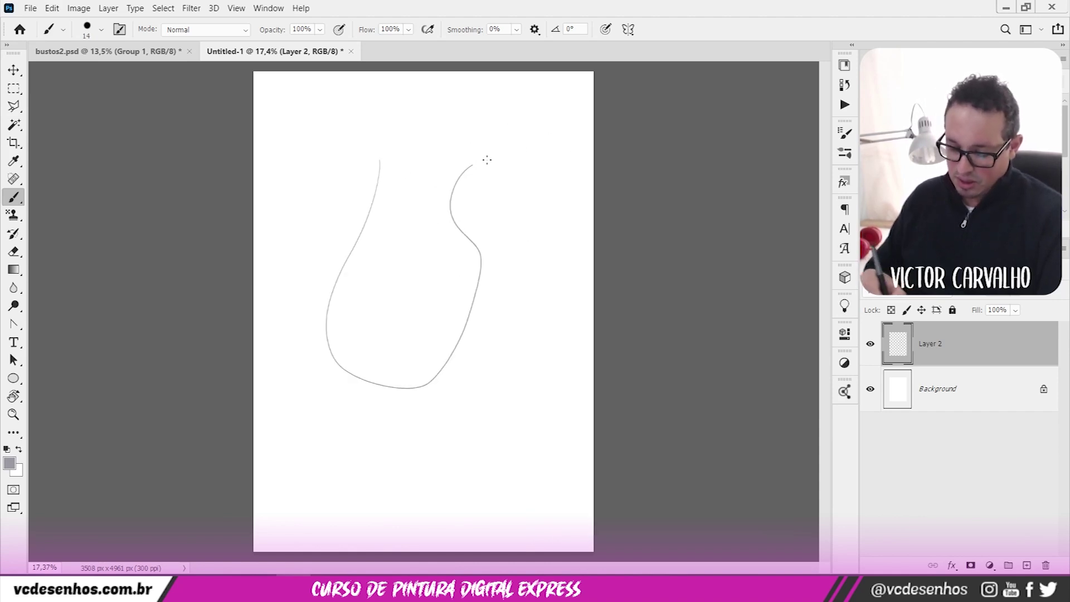
key("ctrl+z")
- Paint a grey zigzag with the 100 px round brush and overlapping strokes beside it with the textured brush at 95 px
right_click(446, 222)
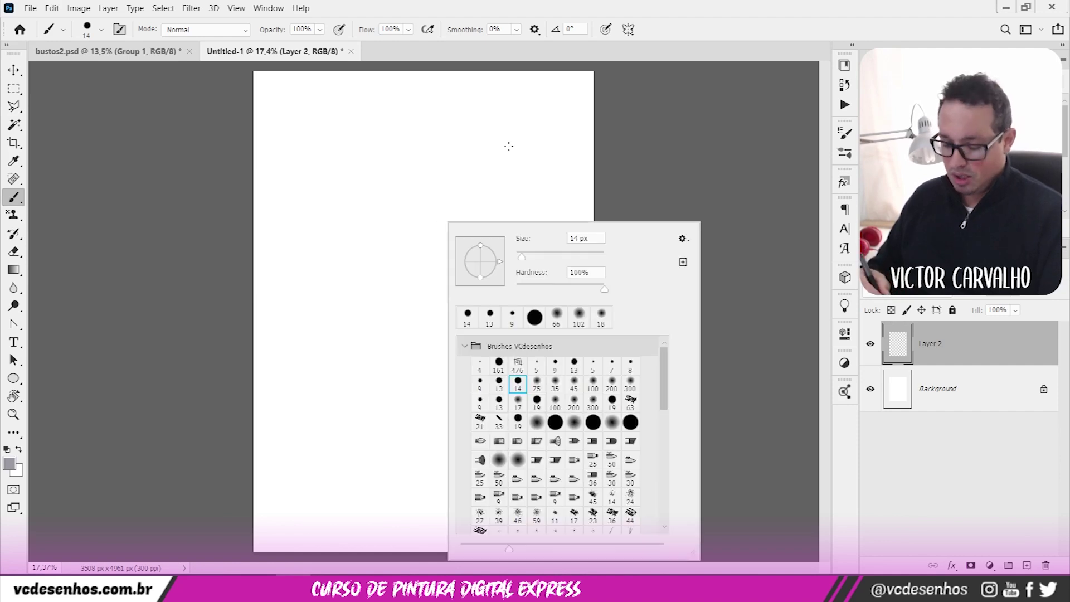
mouse_move(422, 158)
left_mouse_down()
mouse_move(383, 301)
mouse_move(459, 195)
left_mouse_up()
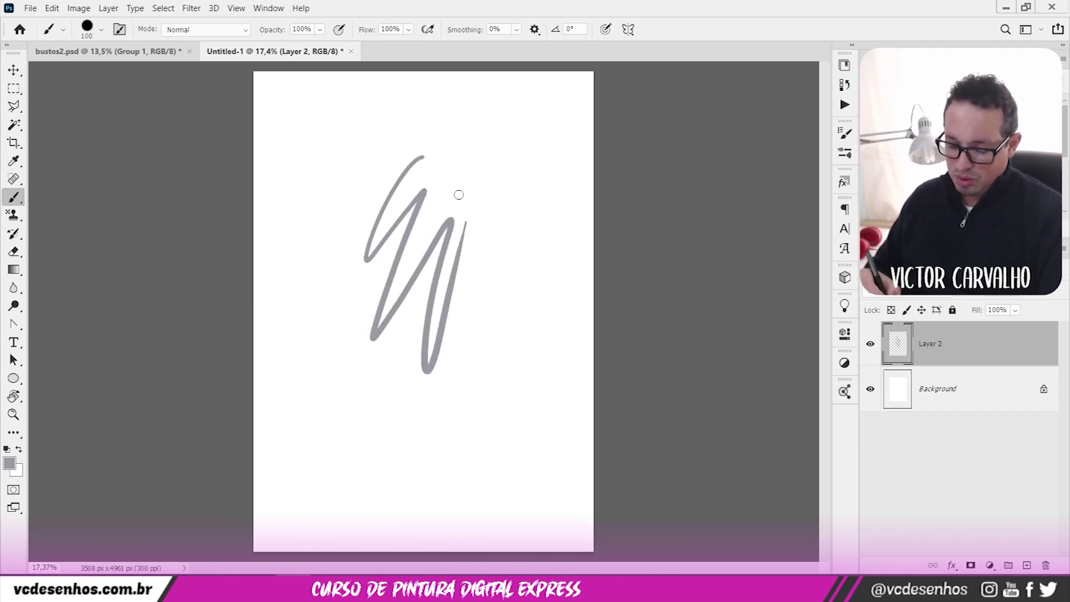
right_click(463, 216)
left_click(647, 397)
mouse_move(493, 149)
left_mouse_down()
mouse_move(468, 245)
mouse_move(504, 181)
mouse_move(468, 281)
left_mouse_up()
right_click(495, 193)
mouse_move(468, 281)
left_mouse_down()
mouse_move(494, 200)
mouse_move(469, 290)
left_mouse_up()
mouse_move(469, 289)
left_mouse_down()
mouse_move(502, 188)
mouse_move(474, 294)
left_mouse_up()
left_click_drag(474, 295, 497, 208)
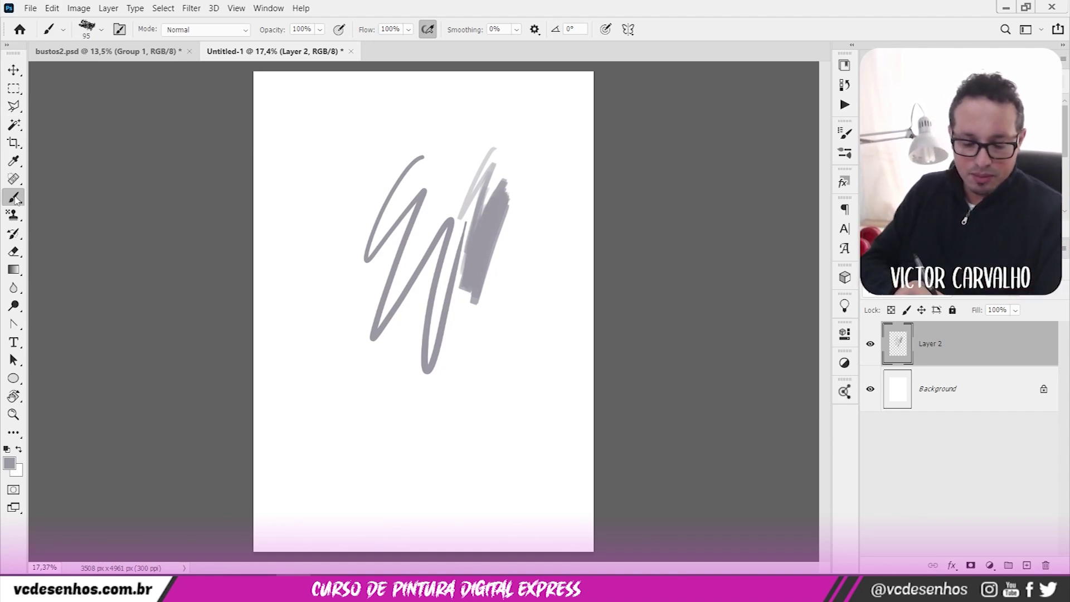
left_click_drag(479, 165, 451, 265)
left_click_drag(473, 125, 431, 278)
- Make a small polygonal selection over the grey strokes, switch back to the freehand Lasso tool and clear the selection
key("e")
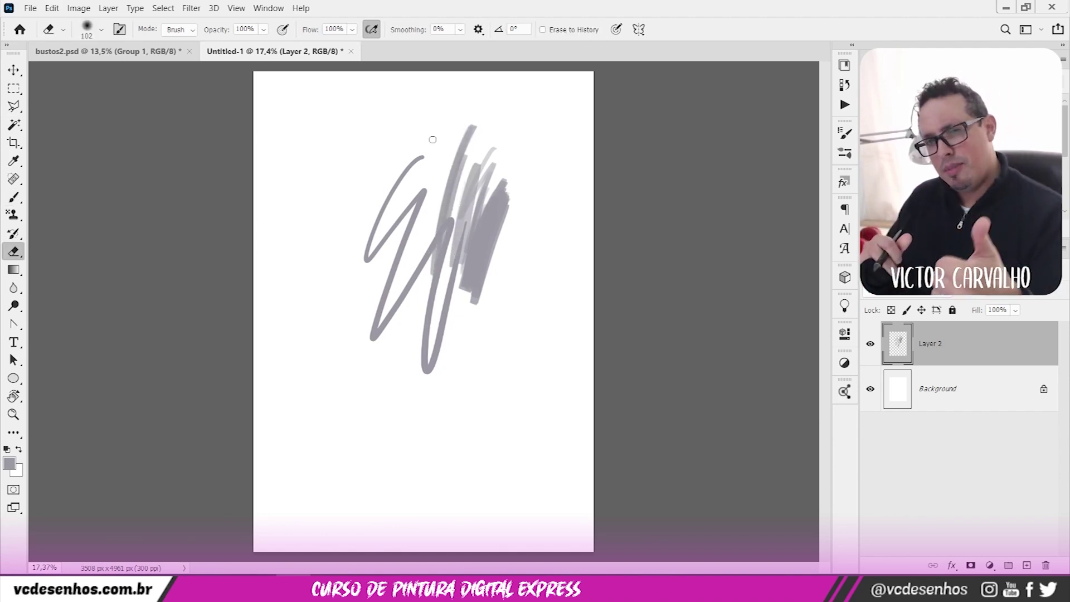
key("l")
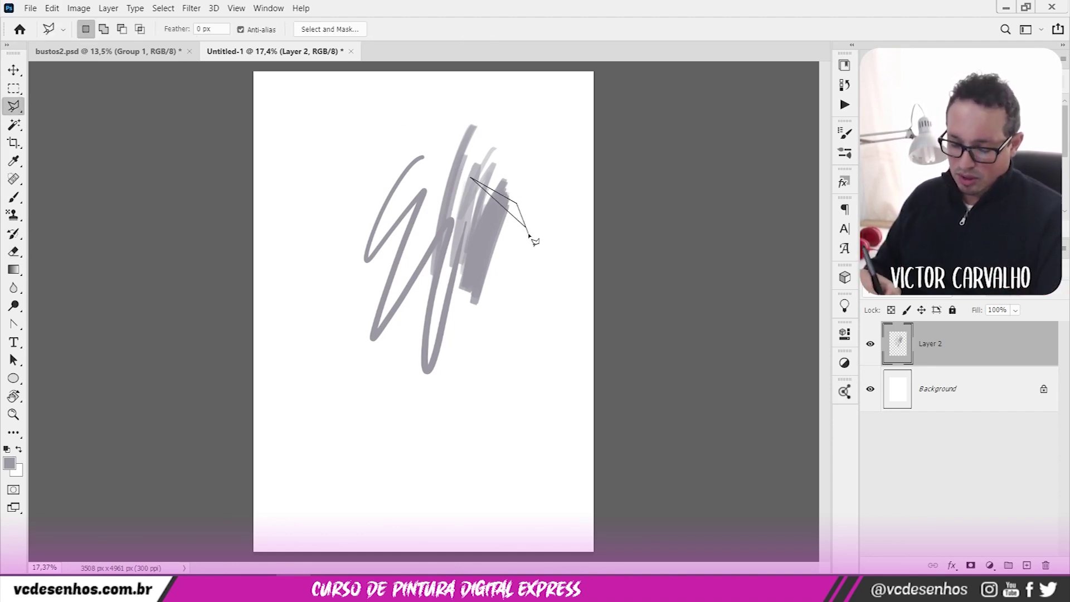
right_click(14, 106)
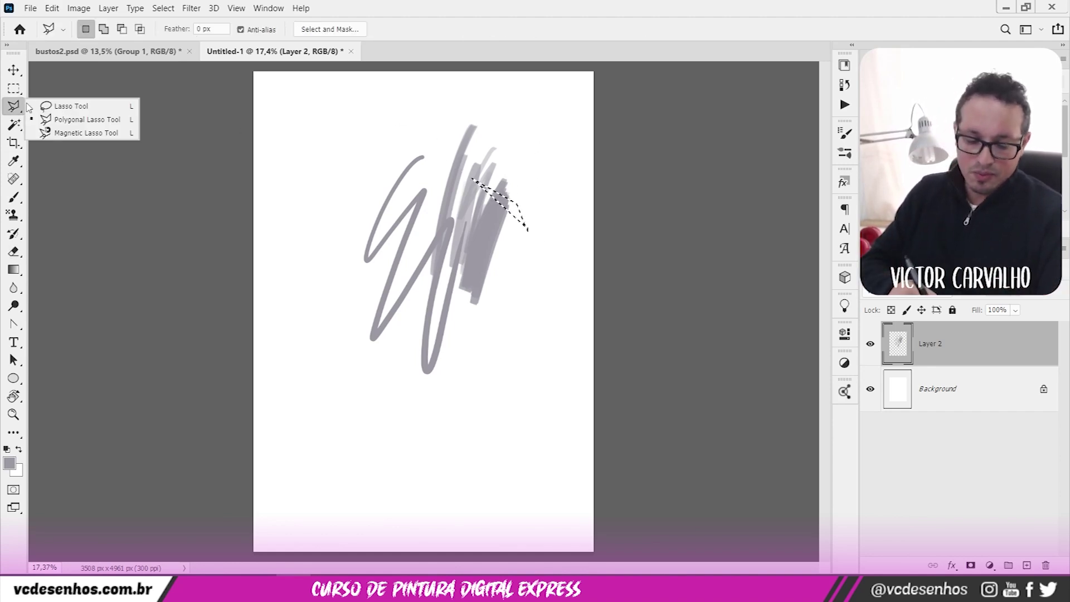
left_click(62, 106)
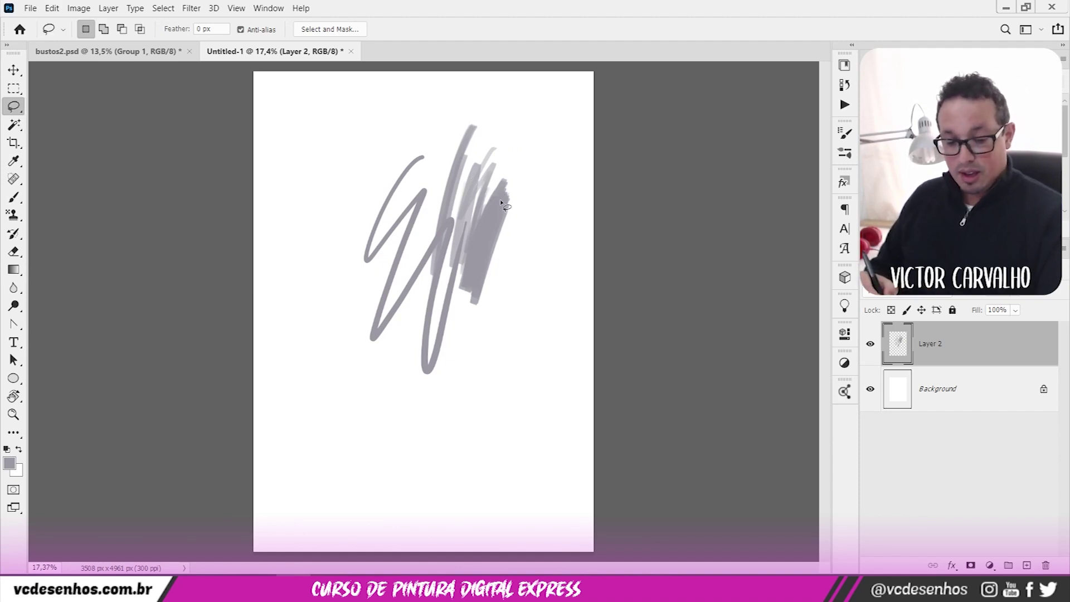
- Paint a separate patch of short grey strokes near the page's right edge and erase through its middle with the soft 102 px eraser
key("b")
mouse_move(535, 148)
left_mouse_down()
mouse_move(526, 212)
mouse_move(560, 178)
mouse_move(543, 264)
left_mouse_up()
key("e")
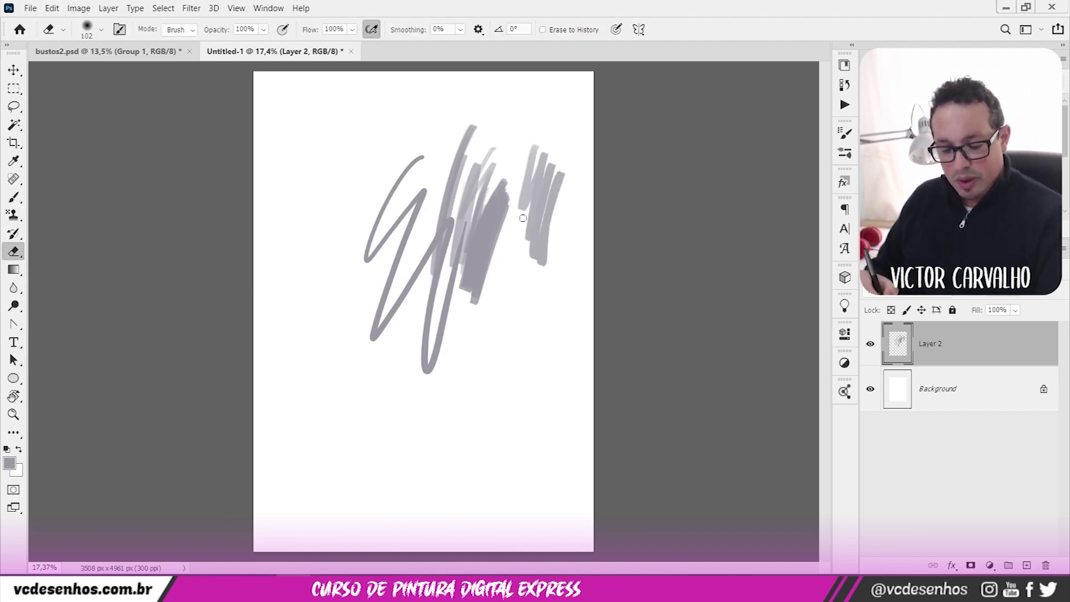
mouse_move(531, 188)
left_mouse_down()
mouse_move(532, 234)
mouse_move(543, 178)
left_mouse_up()
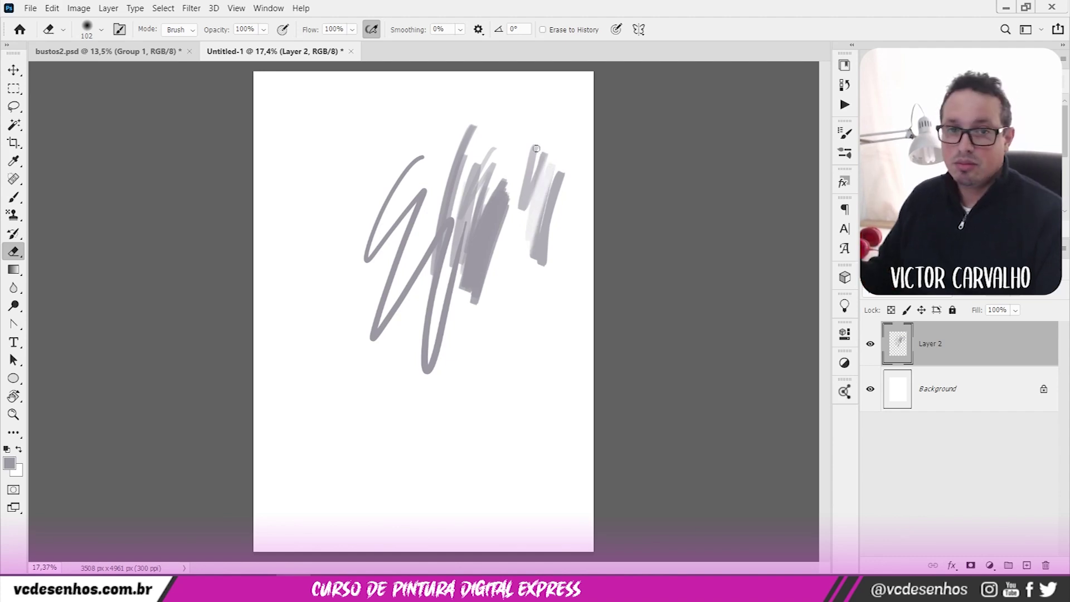
right_click(611, 169)
key("Escape")
- Erase parts of the dense grey strokes with the textured 63 px eraser tip and with a hard round one of the same size
right_click(512, 218)
left_click(684, 394)
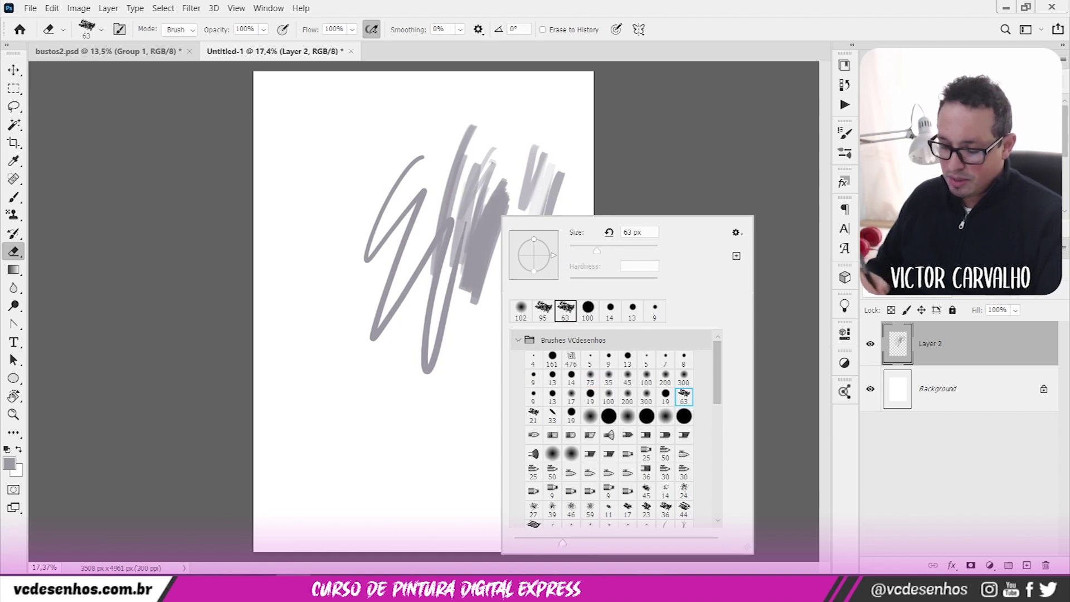
left_click(492, 216)
right_click(495, 213)
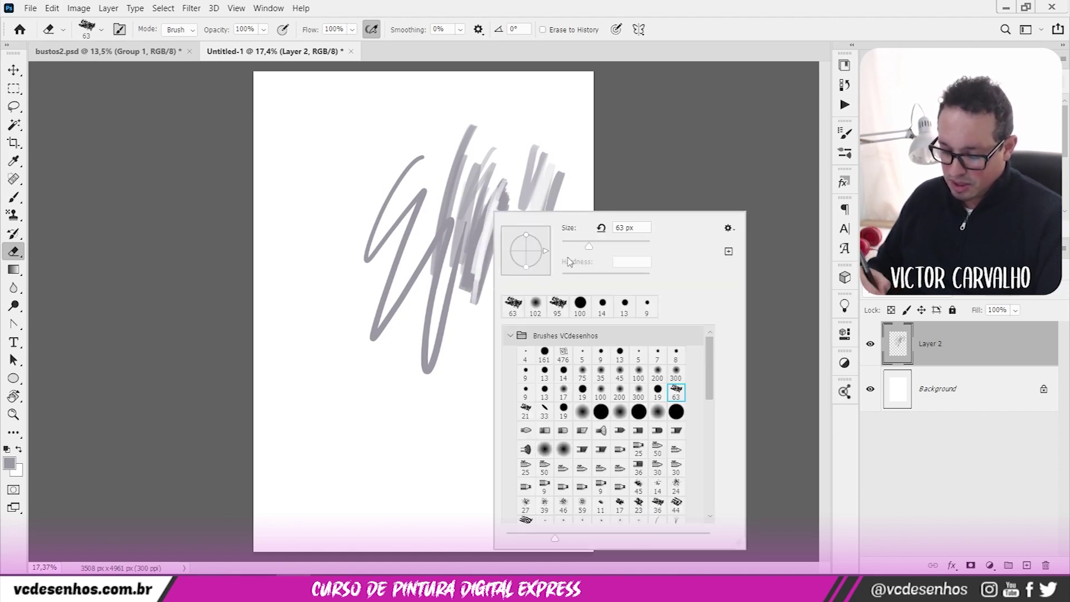
double_click(601, 412)
mouse_move(487, 184)
left_mouse_down()
mouse_move(490, 261)
mouse_move(454, 305)
mouse_move(472, 176)
left_mouse_up()
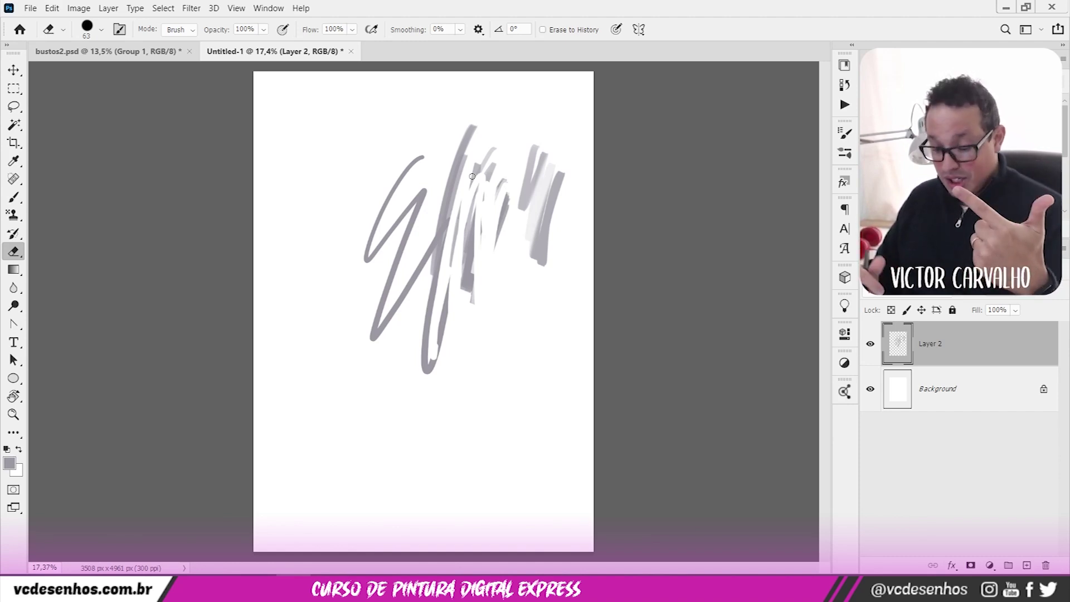
- Delete the scribbled Layer 2 and add a new empty layer above the Background
left_click(1045, 564)
left_click(1026, 565)
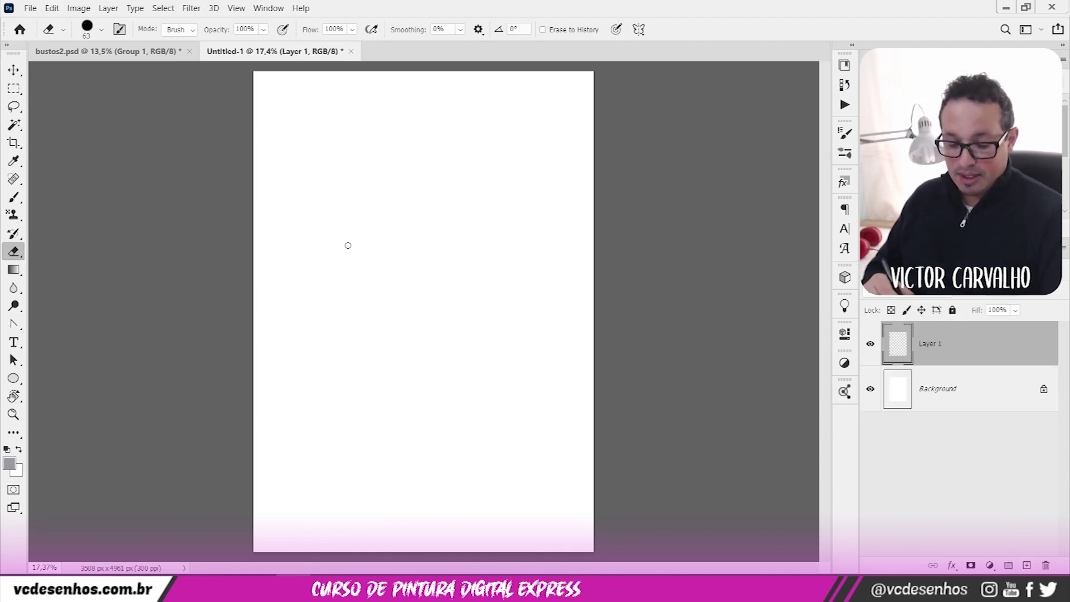
right_click(346, 247)
key("Escape")
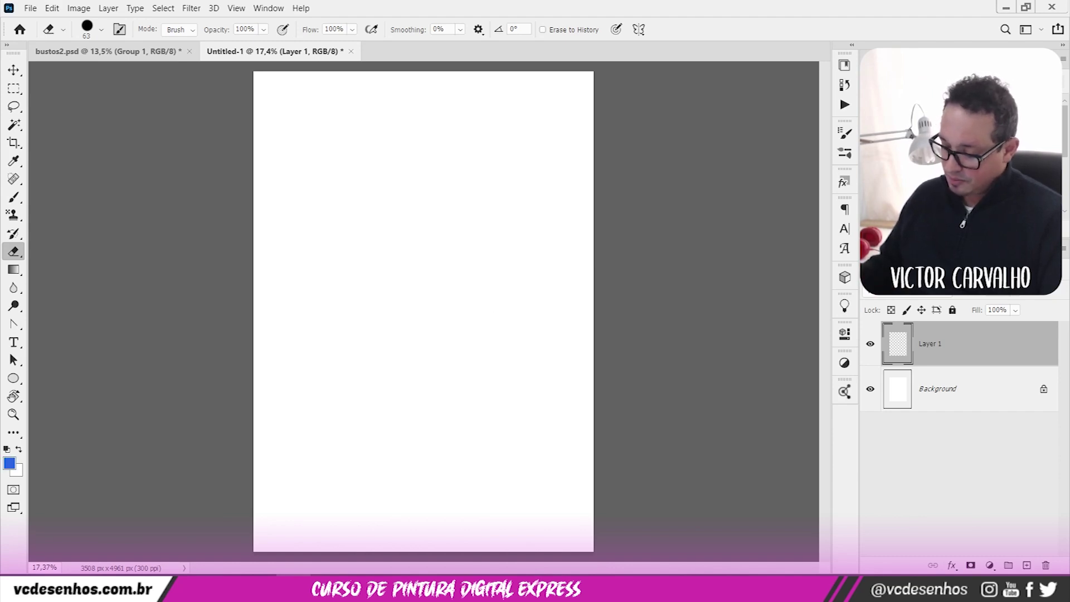
- Paint a bright green patch and an adjoining pink patch on Layer 1 with the hard round brush at 354 px
key("b")
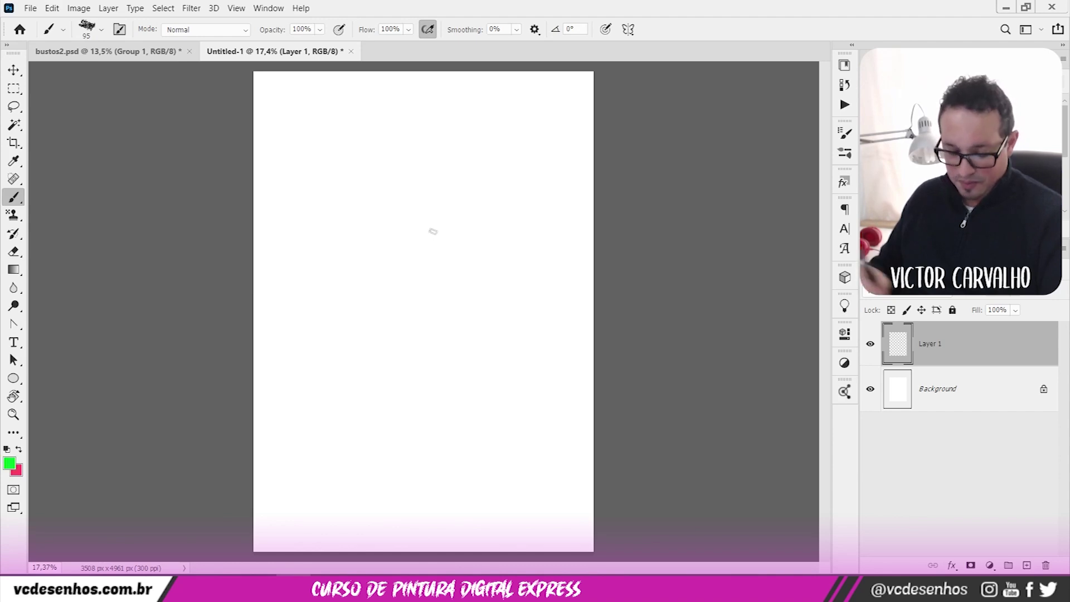
right_click(400, 247)
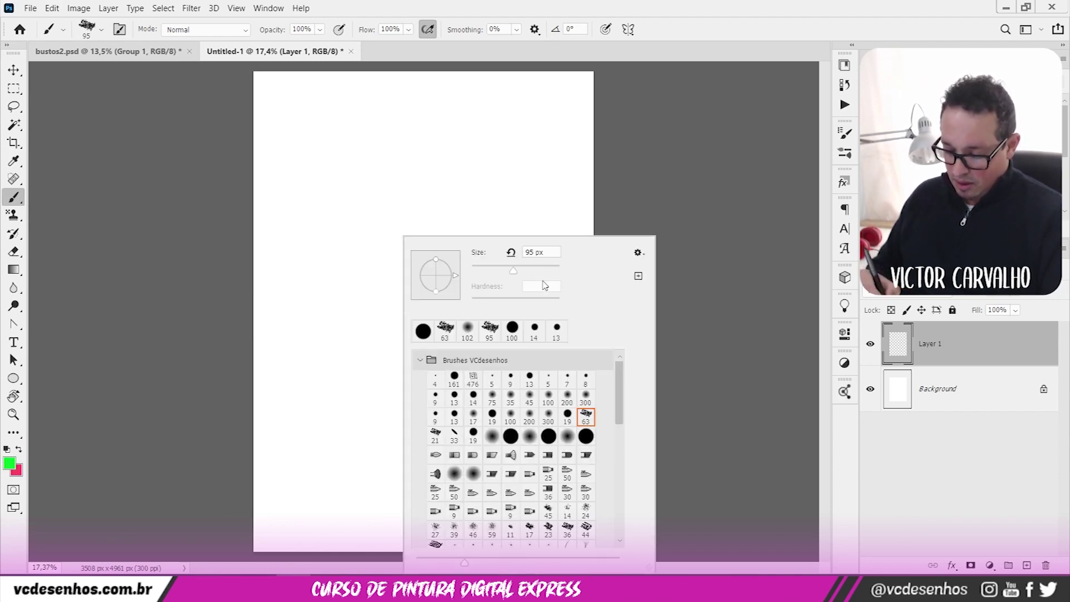
left_click(516, 435)
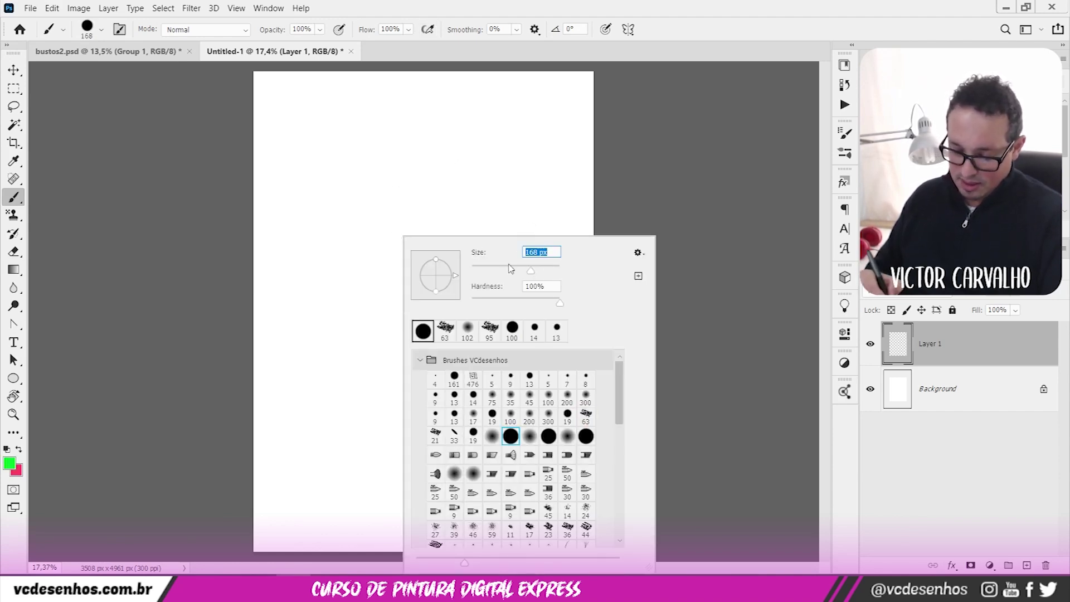
key("Return")
mouse_move(370, 172)
left_mouse_down()
mouse_move(320, 334)
mouse_move(379, 340)
mouse_move(345, 218)
mouse_move(337, 357)
mouse_move(402, 179)
mouse_move(393, 357)
left_mouse_up()
key("x")
mouse_move(446, 176)
left_mouse_down()
mouse_move(413, 362)
mouse_move(464, 236)
mouse_move(444, 308)
left_mouse_up()
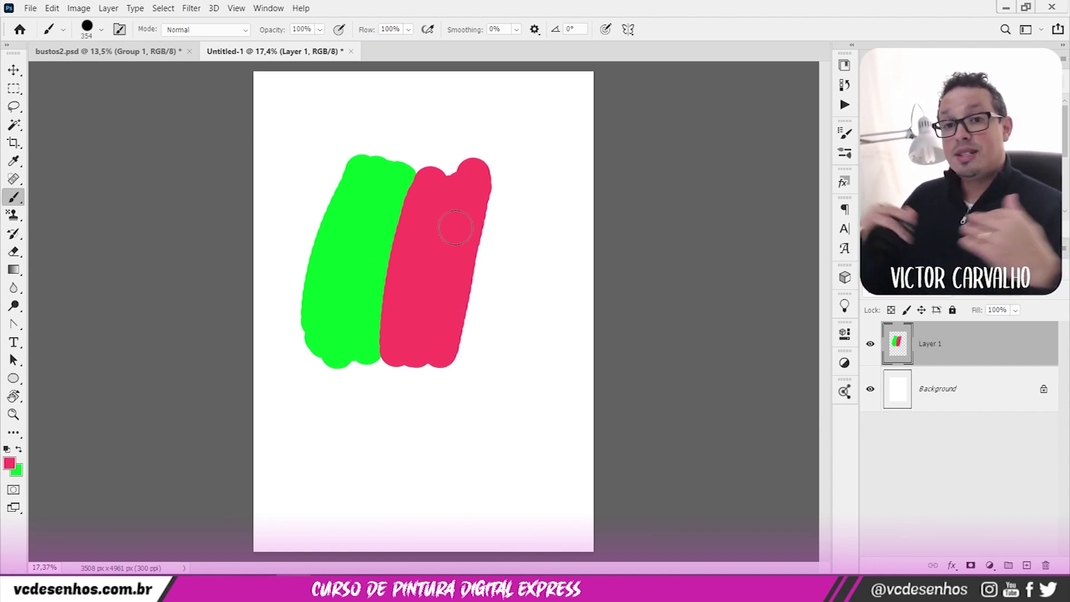
- Try to blend the border between the green and pink patches with the Smudge tool, using the textured tip at 464 px
left_click_drag(22, 294, 62, 315)
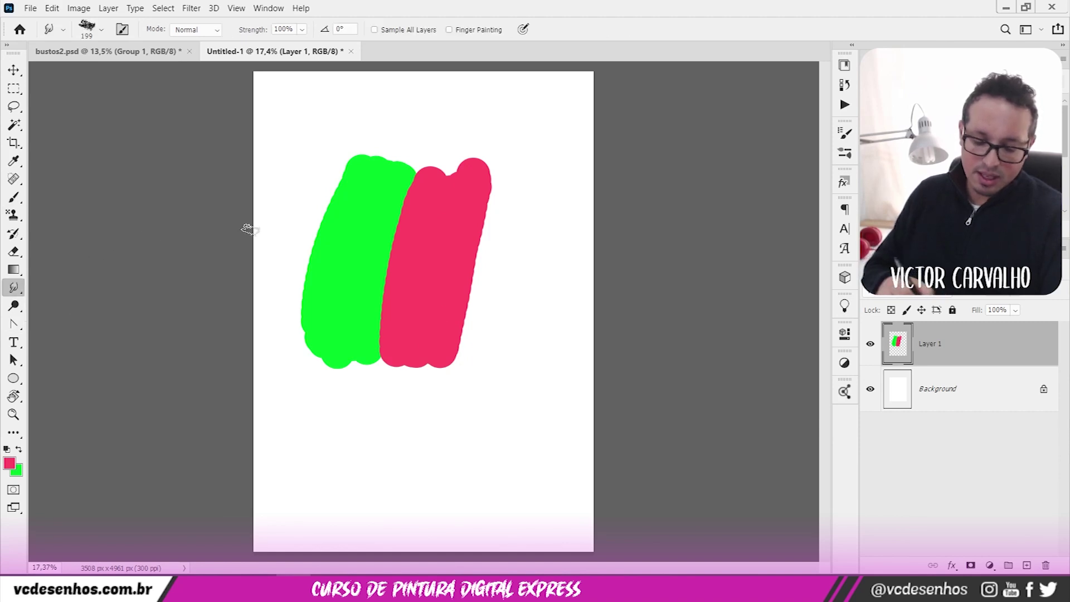
right_click(419, 228)
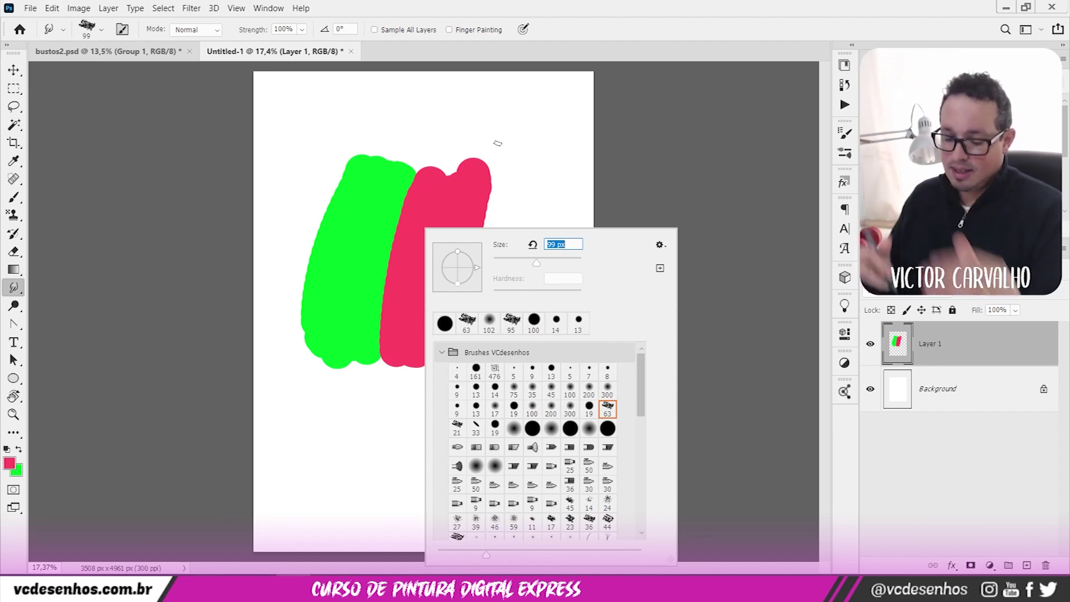
left_click(404, 183)
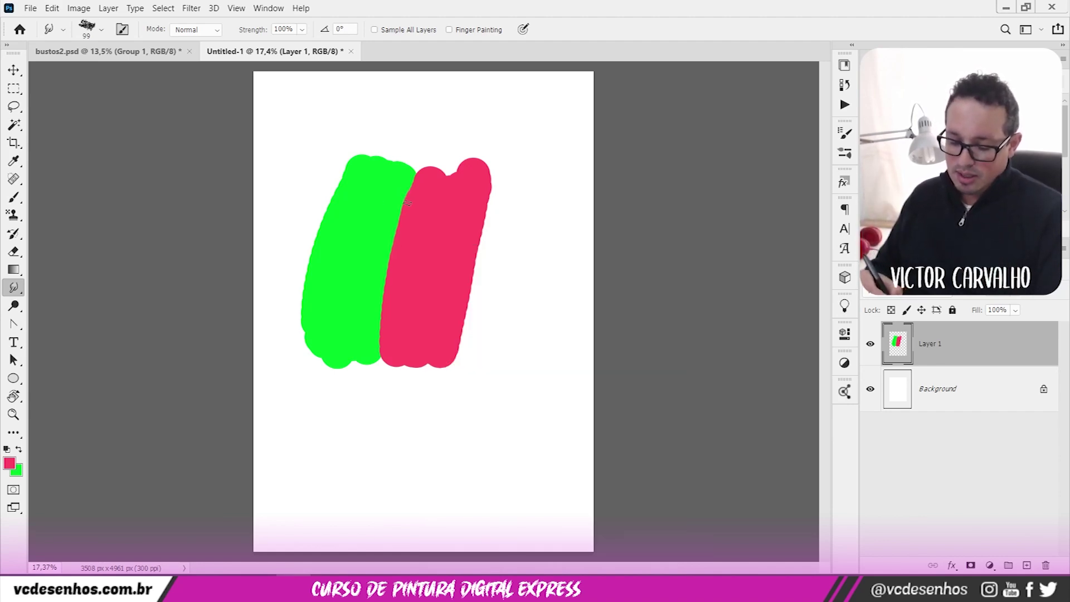
right_click(504, 185)
right_click(444, 225)
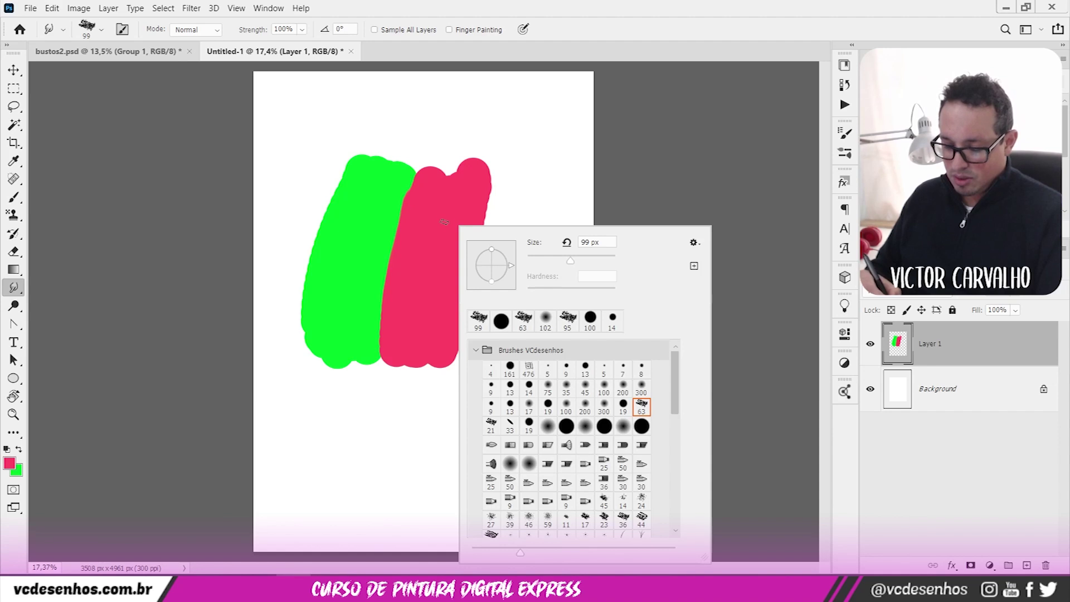
left_click(597, 257)
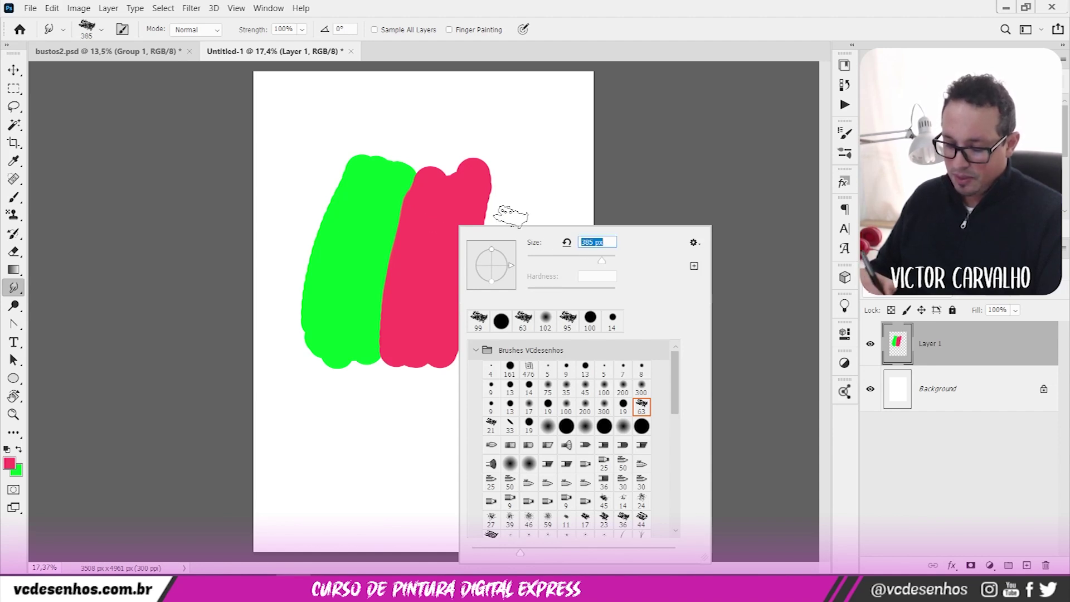
key("Return")
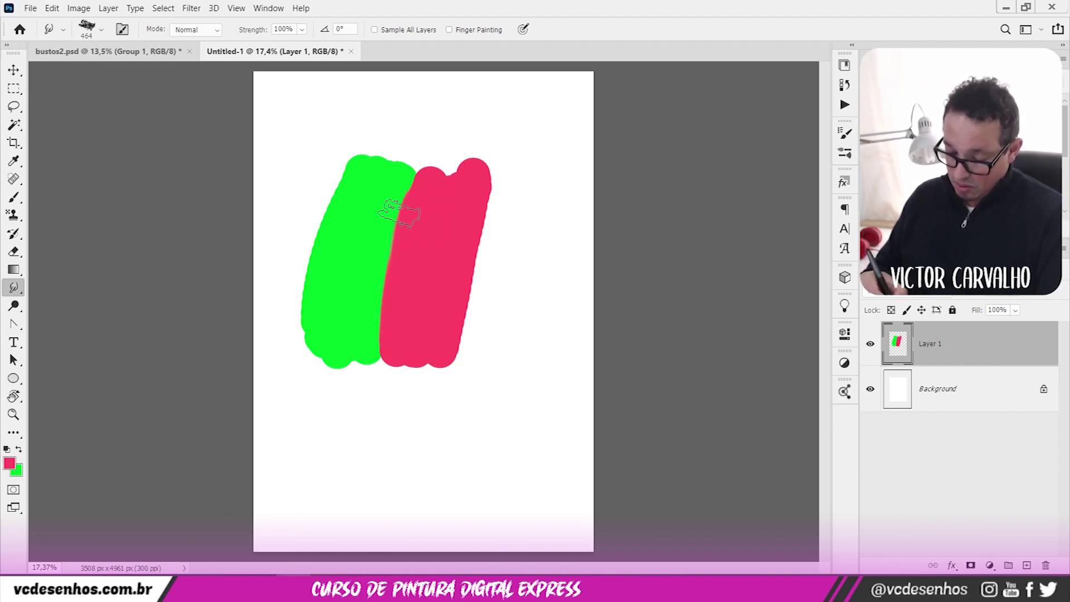
left_click_drag(384, 365, 391, 269)
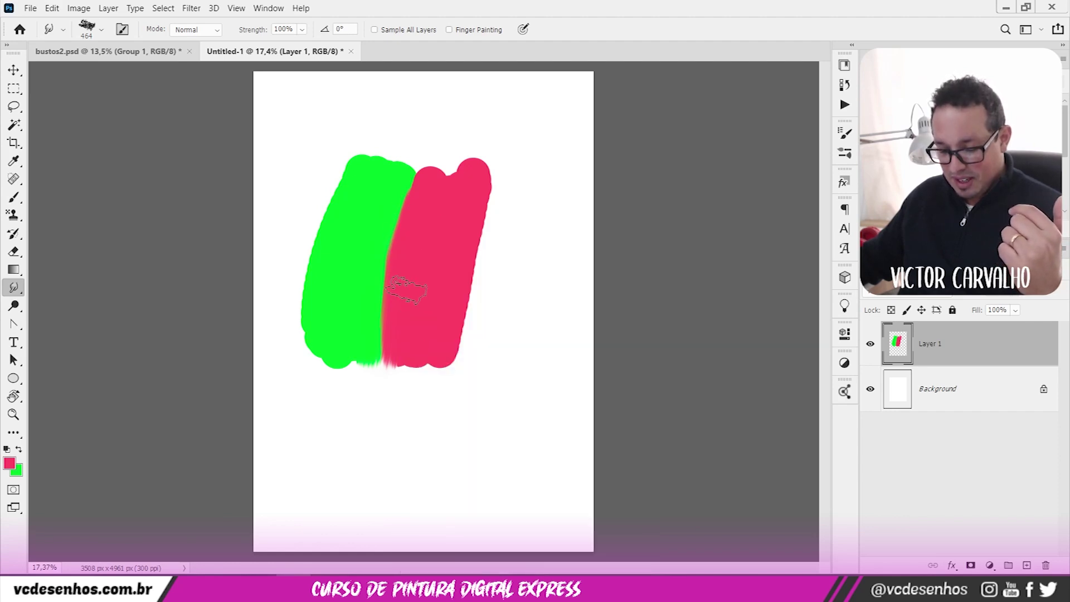
- Close the untitled document without saving its changes
right_click(413, 236)
key("ctrl+w")
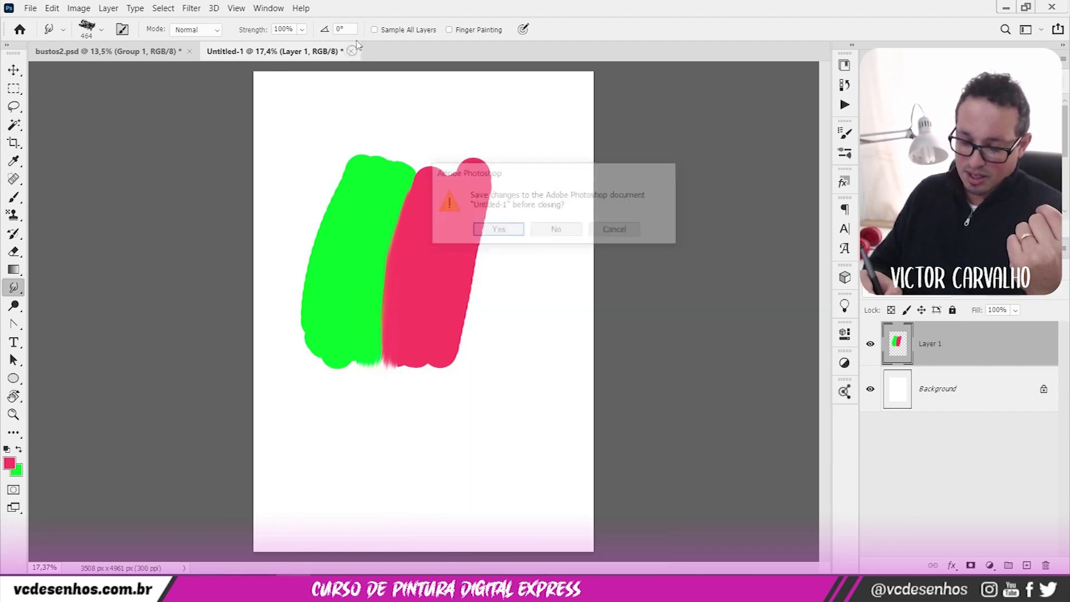
left_click(552, 232)
- Create a new 1080 x 1920 px document at 300 ppi from the recent presets and add an empty layer above the Background
left_click(52, 8)
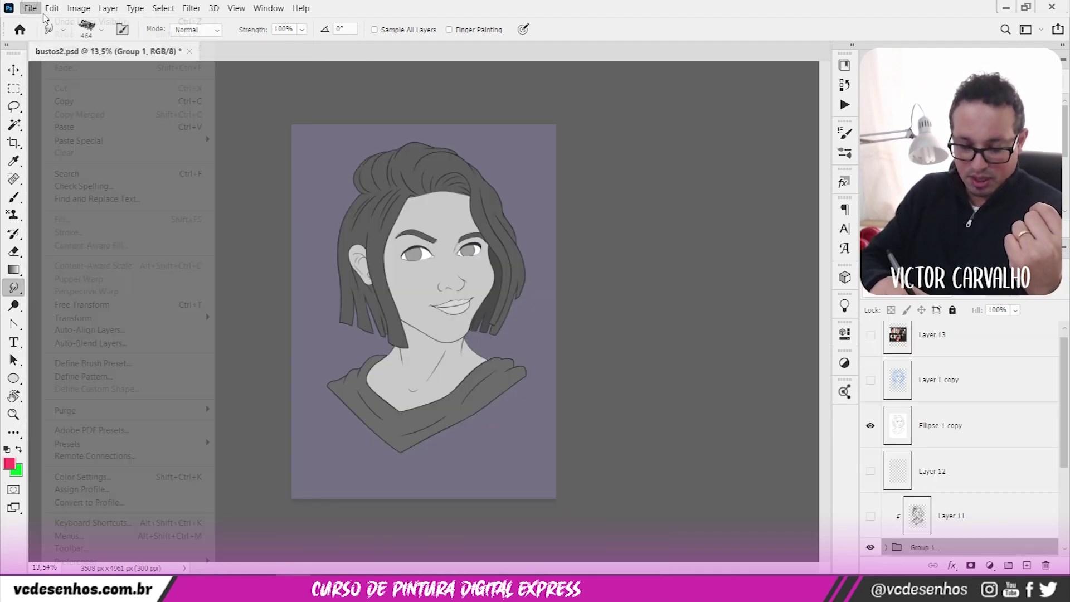
left_click(30, 7)
left_click(50, 24)
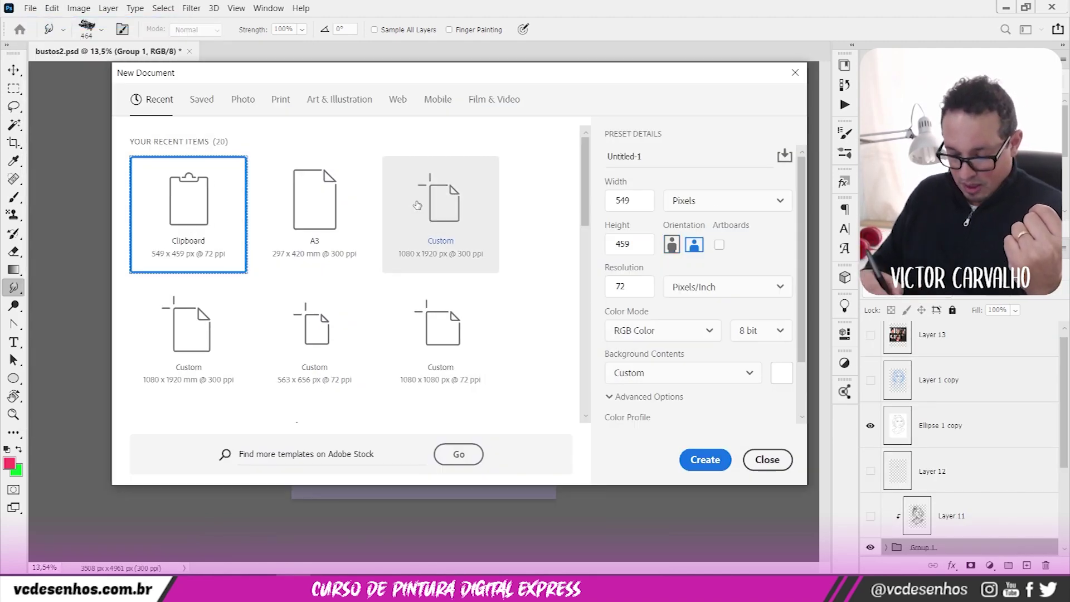
left_click(440, 212)
left_click(705, 459)
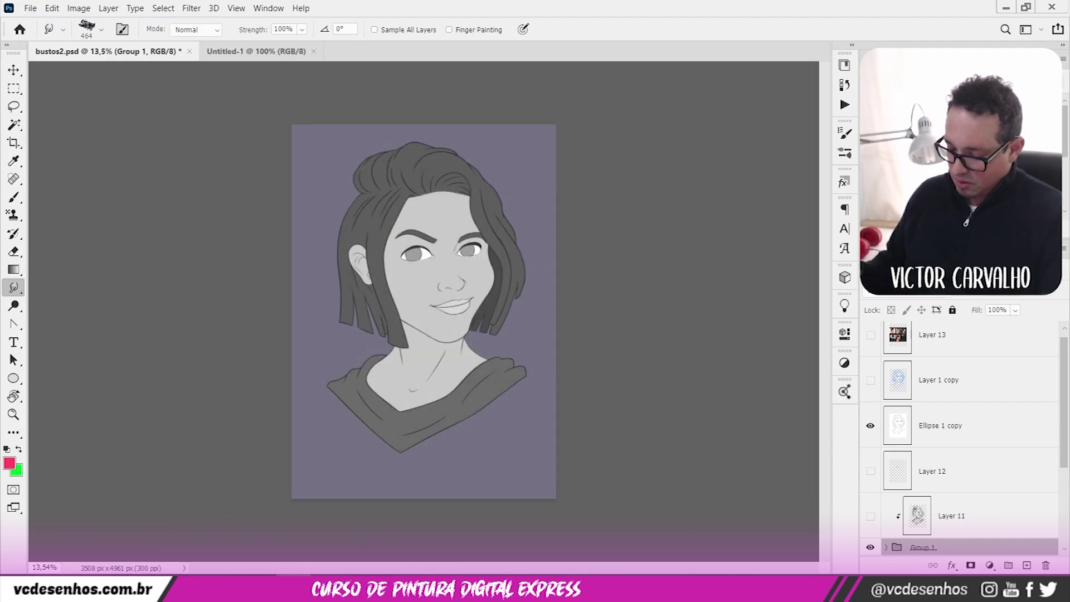
left_click(1027, 566)
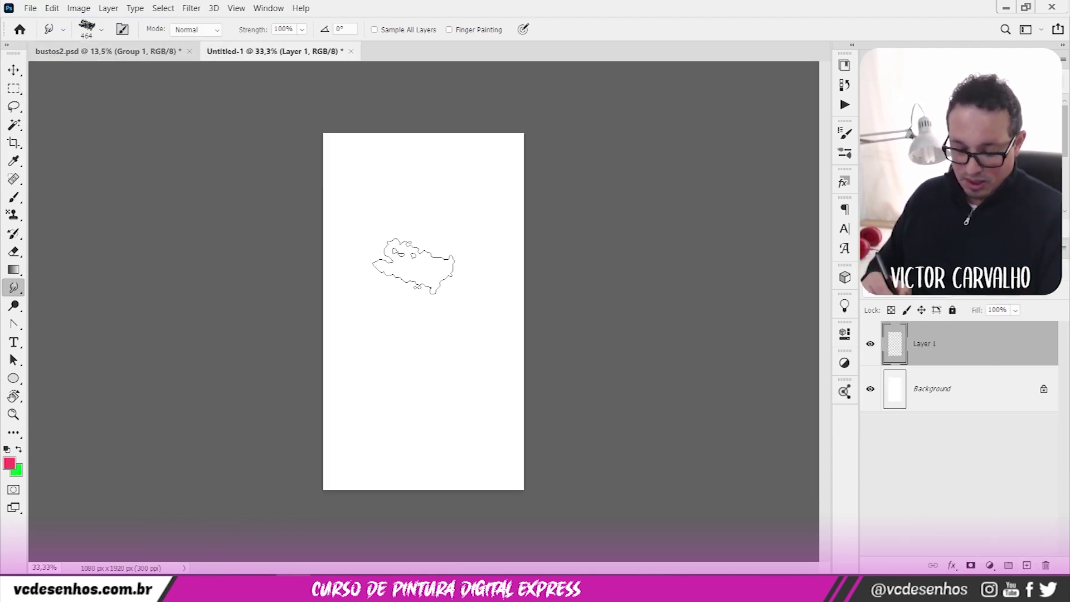
- Set the textured smudge tip's size to 149 px
right_click(431, 234)
left_click(526, 270)
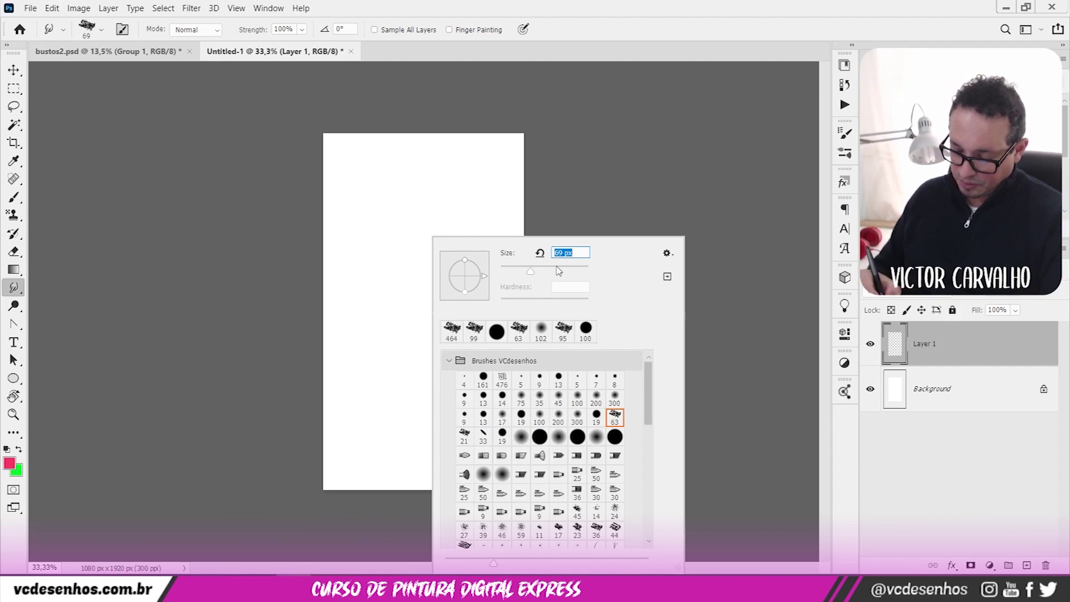
type("149")
key("Return")
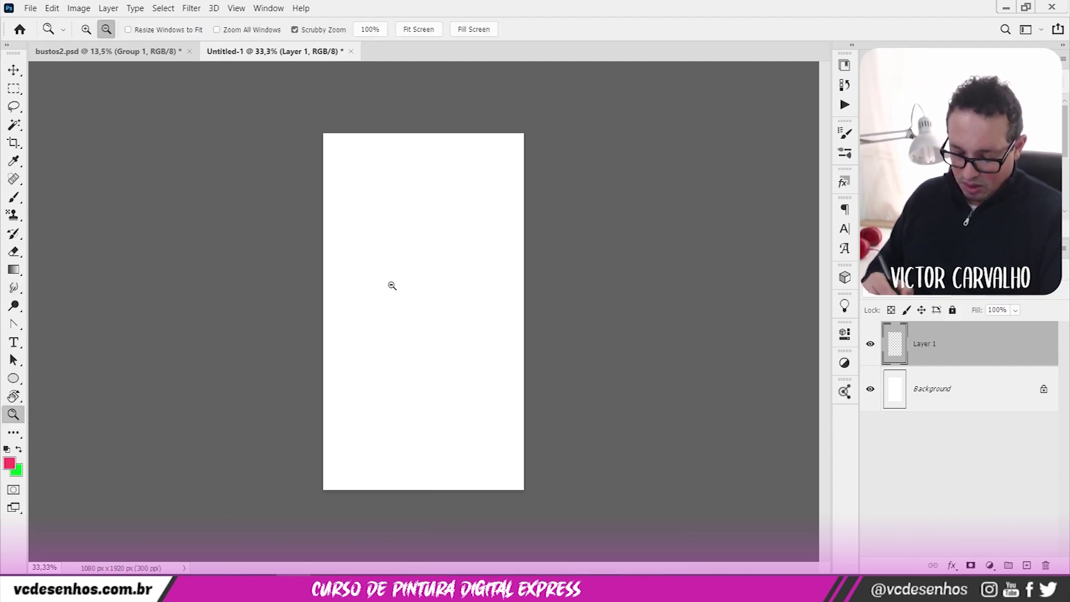
- Paint a pink patch and an adjoining bright green patch on Layer 1 with the hard round brush at 139 px
left_click_drag(396, 277, 418, 270)
key("b")
right_click(419, 268)
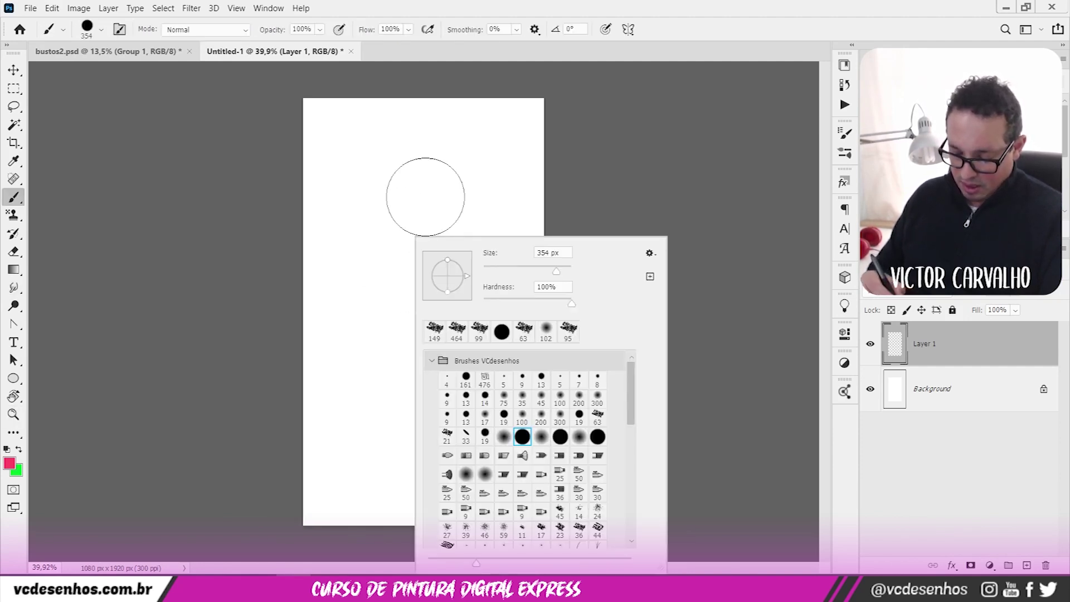
left_click(533, 270)
mouse_move(410, 249)
left_mouse_down()
mouse_move(390, 210)
mouse_move(397, 218)
mouse_move(415, 196)
mouse_move(391, 193)
mouse_move(409, 372)
mouse_move(412, 316)
mouse_move(449, 207)
left_mouse_up()
key("x")
- Smudge along the border between the pink and green patches with the textured tip at 149 px
left_click(14, 287)
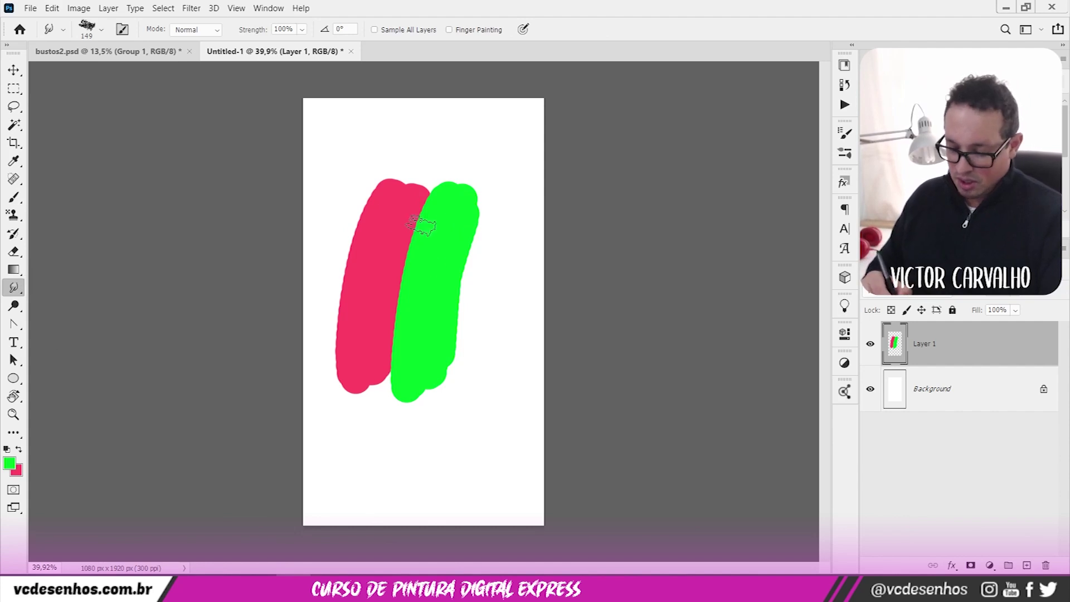
mouse_move(425, 198)
left_mouse_down()
mouse_move(388, 379)
mouse_move(423, 200)
mouse_move(393, 248)
mouse_move(399, 344)
mouse_move(418, 223)
mouse_move(390, 340)
mouse_move(423, 247)
mouse_move(418, 229)
mouse_move(388, 384)
mouse_move(441, 237)
left_mouse_up()
key("z")
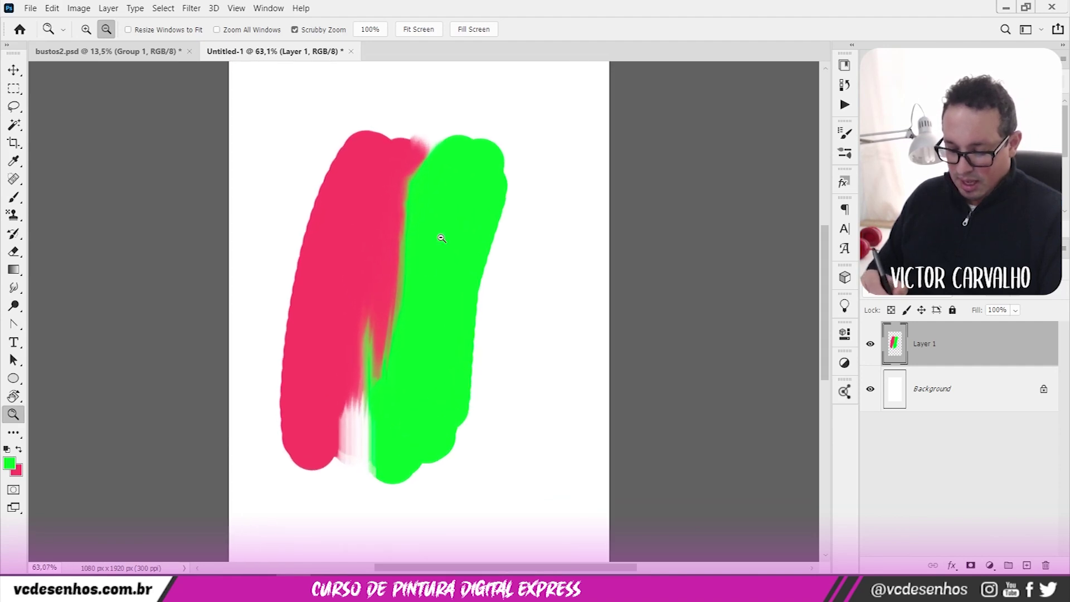
- Paint green strokes over the smudged border between the two patches with the soft round brush at 187 px
key("b")
right_click(430, 239)
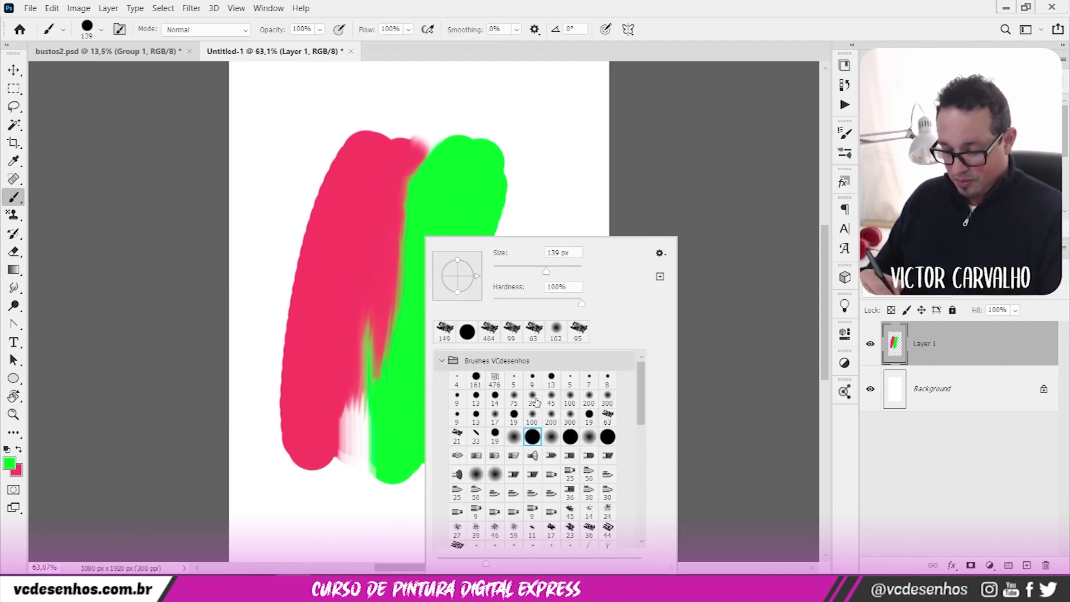
left_click(513, 397)
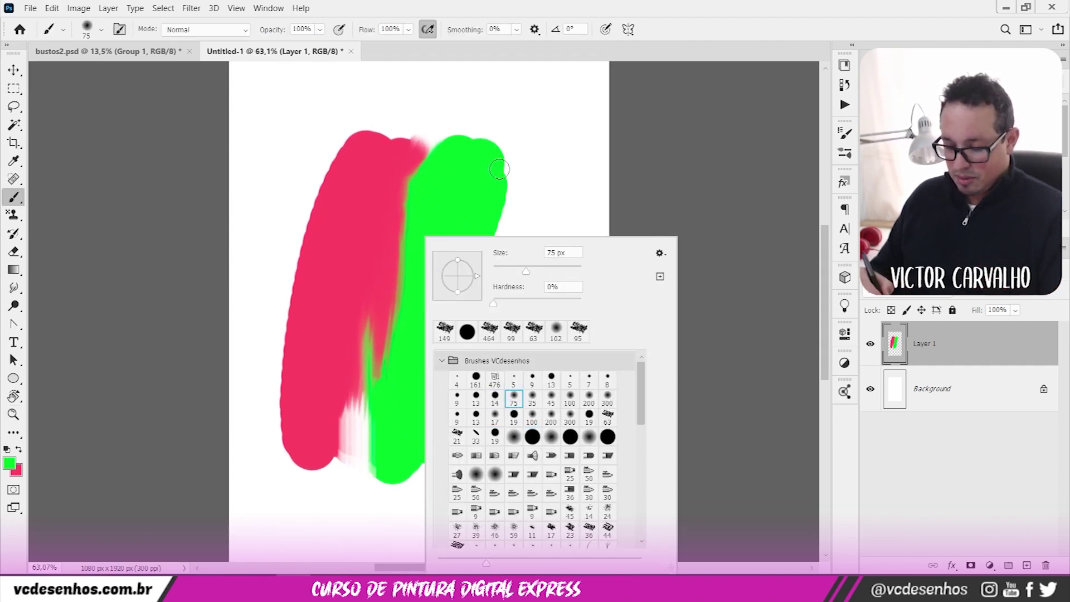
left_click(558, 269)
mouse_move(413, 184)
left_mouse_down()
mouse_move(406, 195)
mouse_move(422, 189)
mouse_move(388, 319)
left_mouse_up()
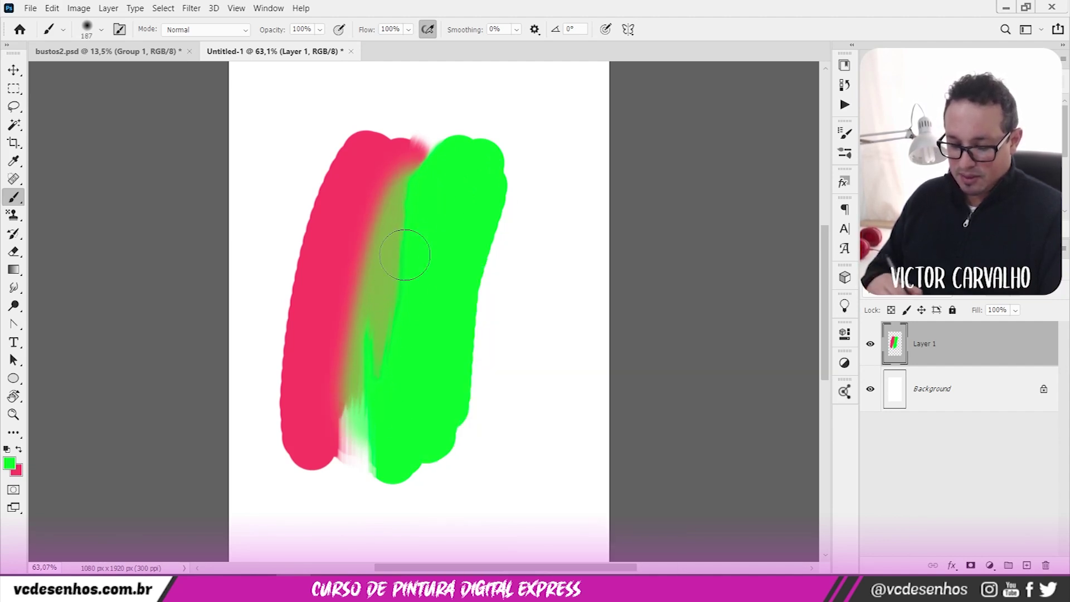
mouse_move(418, 191)
left_mouse_down()
mouse_move(383, 317)
mouse_move(387, 405)
left_mouse_up()
left_click_drag(415, 181, 383, 354)
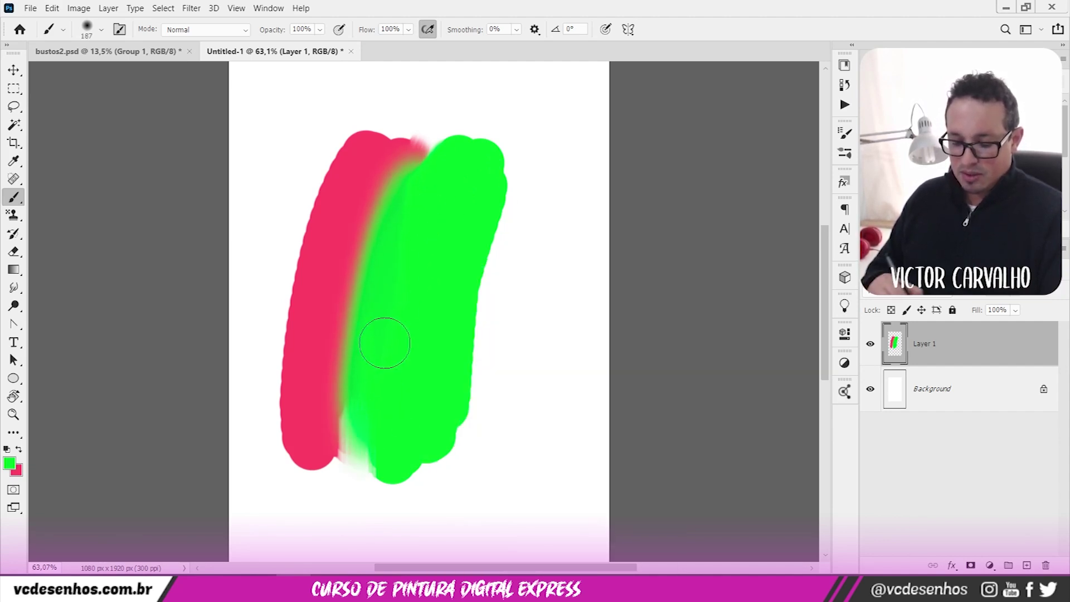
- Smudge the pink and green border with a soft round tip at 158 px
left_click(15, 287)
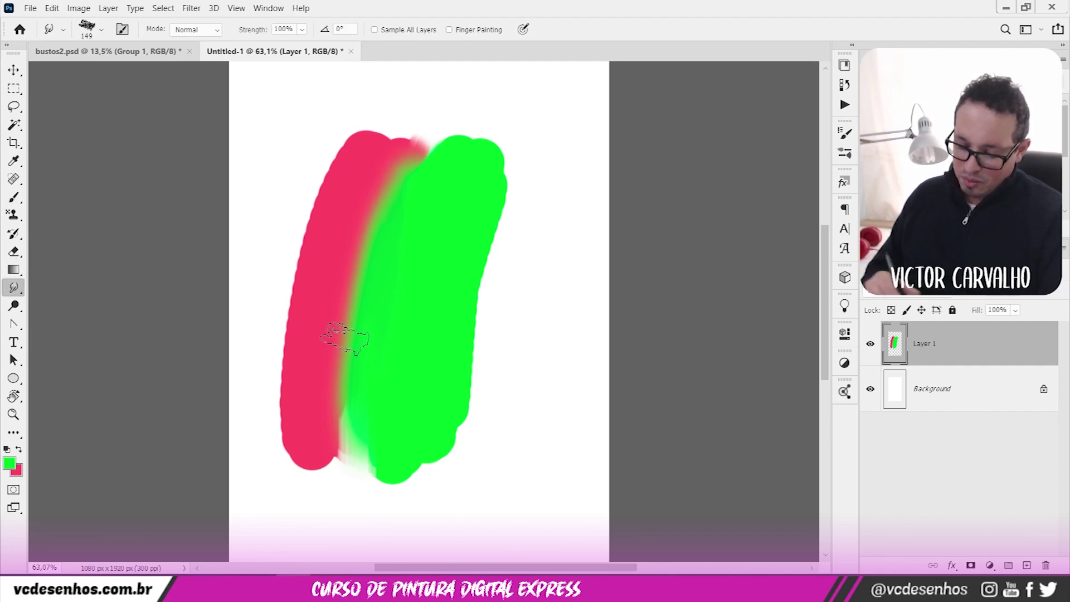
right_click(380, 202)
left_click(473, 379)
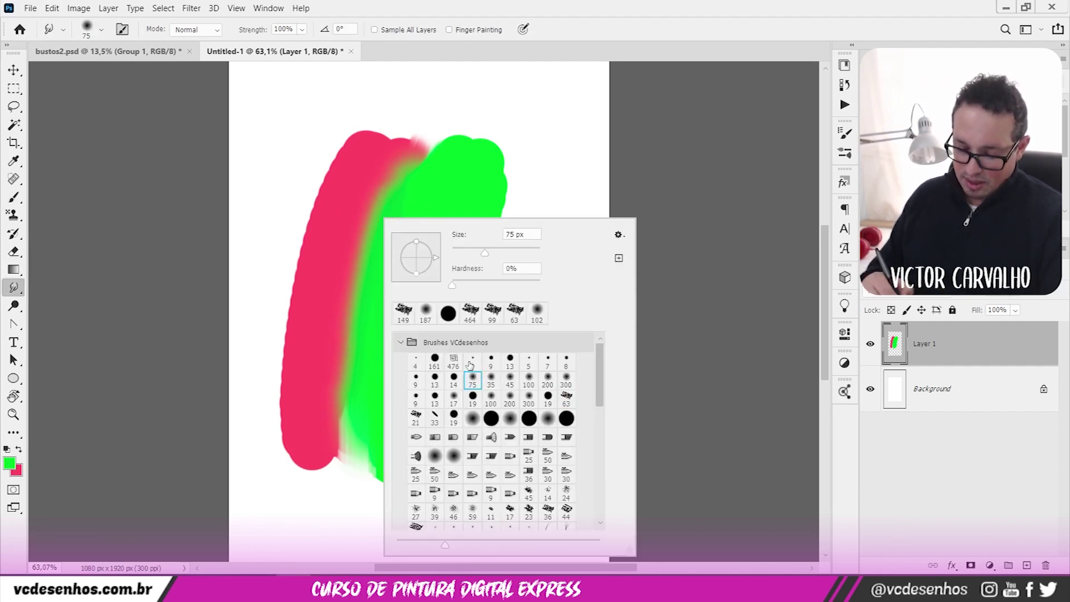
left_click(510, 253)
mouse_move(356, 268)
left_mouse_down()
mouse_move(334, 412)
mouse_move(390, 184)
mouse_move(402, 189)
mouse_move(356, 423)
mouse_move(407, 167)
mouse_move(362, 345)
mouse_move(411, 192)
left_mouse_up()
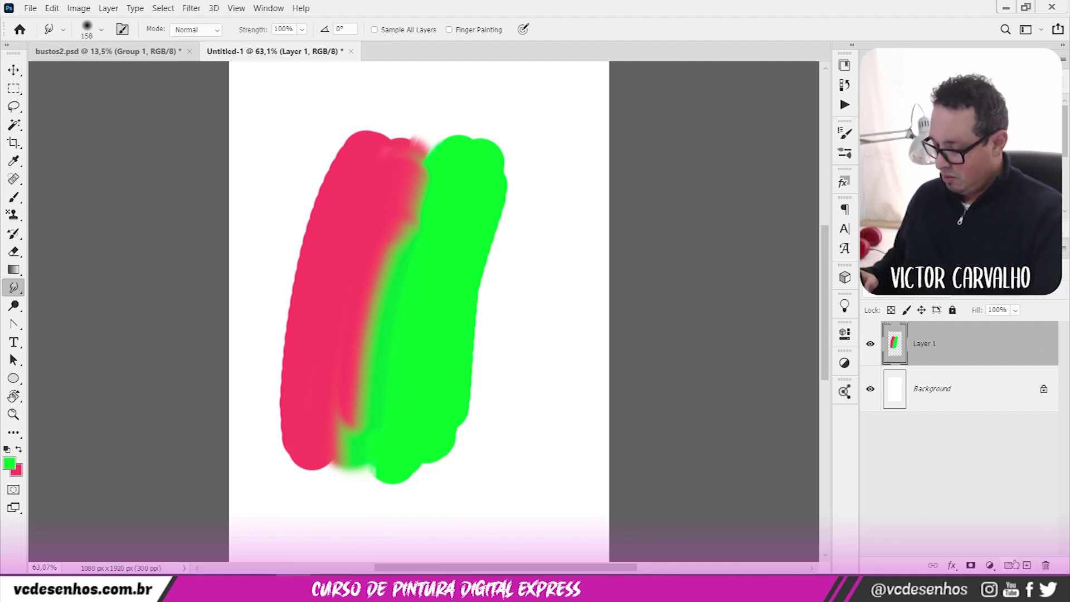
- Clear the patches from Layer 1 and paint a large light salmon patch with the soft round brush at 187 px
key("Delete")
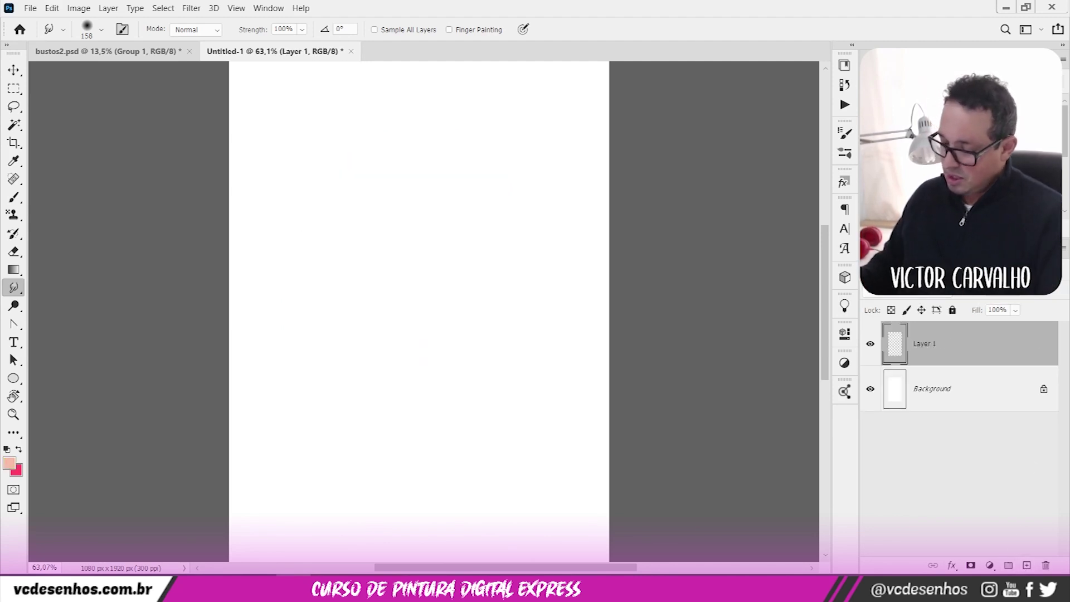
key("b")
mouse_move(375, 241)
left_mouse_down()
mouse_move(365, 182)
mouse_move(388, 177)
mouse_move(407, 192)
mouse_move(454, 175)
mouse_move(482, 219)
mouse_move(464, 202)
mouse_move(395, 205)
mouse_move(361, 176)
mouse_move(362, 223)
mouse_move(374, 170)
mouse_move(386, 166)
mouse_move(425, 214)
mouse_move(473, 209)
mouse_move(482, 274)
mouse_move(492, 179)
mouse_move(352, 236)
mouse_move(352, 264)
left_mouse_up()
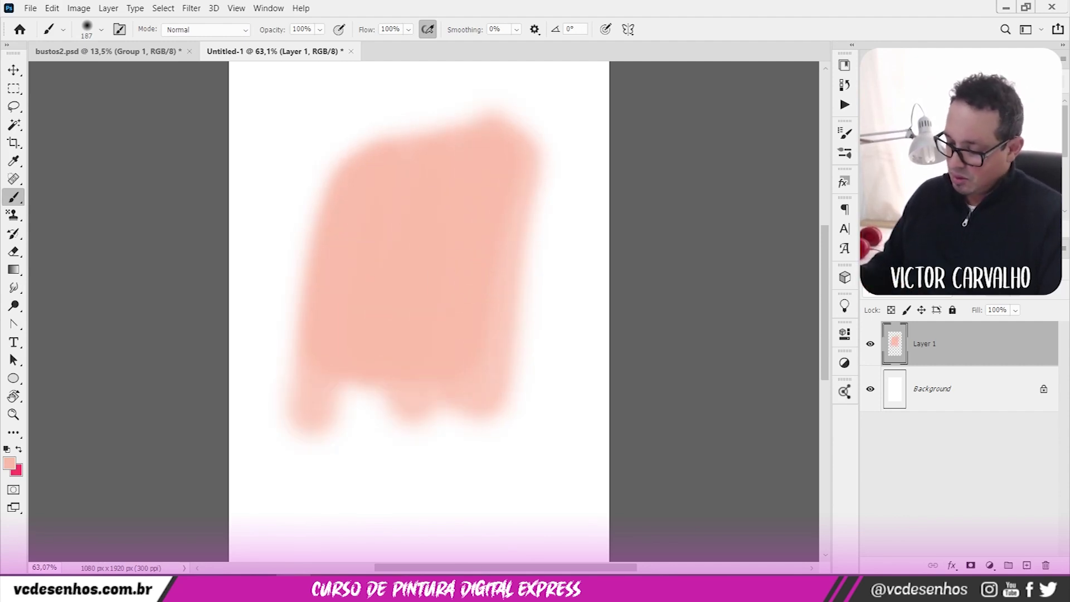
- Paint a brown patch over the right half of the salmon patch and smudge their border with the soft 158 px tip
mouse_move(466, 179)
left_mouse_down()
mouse_move(448, 381)
mouse_move(474, 381)
mouse_move(481, 341)
mouse_move(404, 352)
left_mouse_up()
left_click(14, 287)
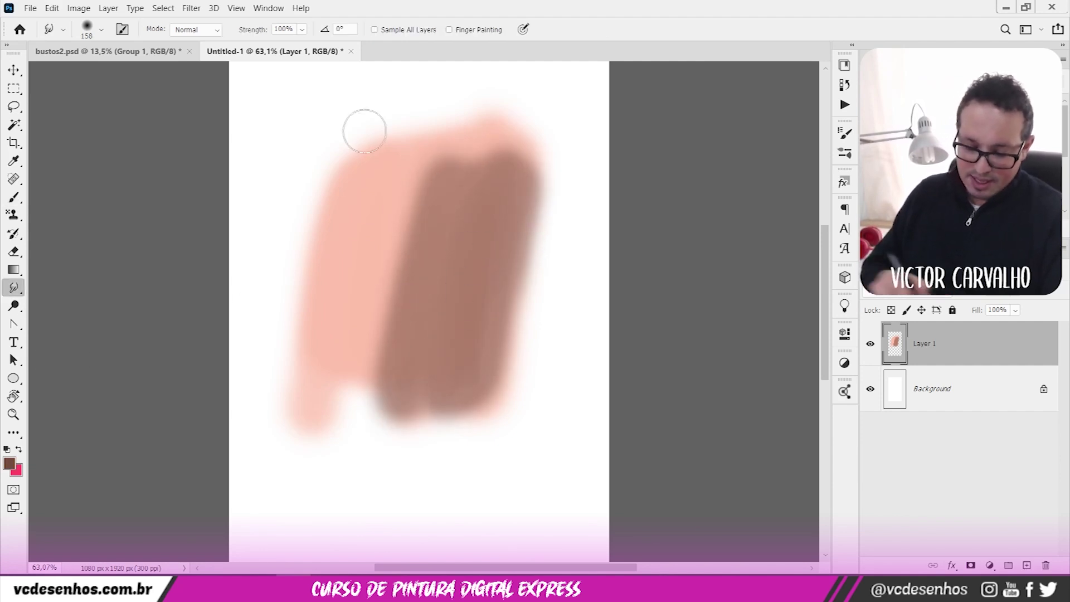
mouse_move(384, 351)
left_mouse_down()
mouse_move(418, 294)
mouse_move(407, 279)
mouse_move(454, 187)
mouse_move(452, 167)
left_mouse_up()
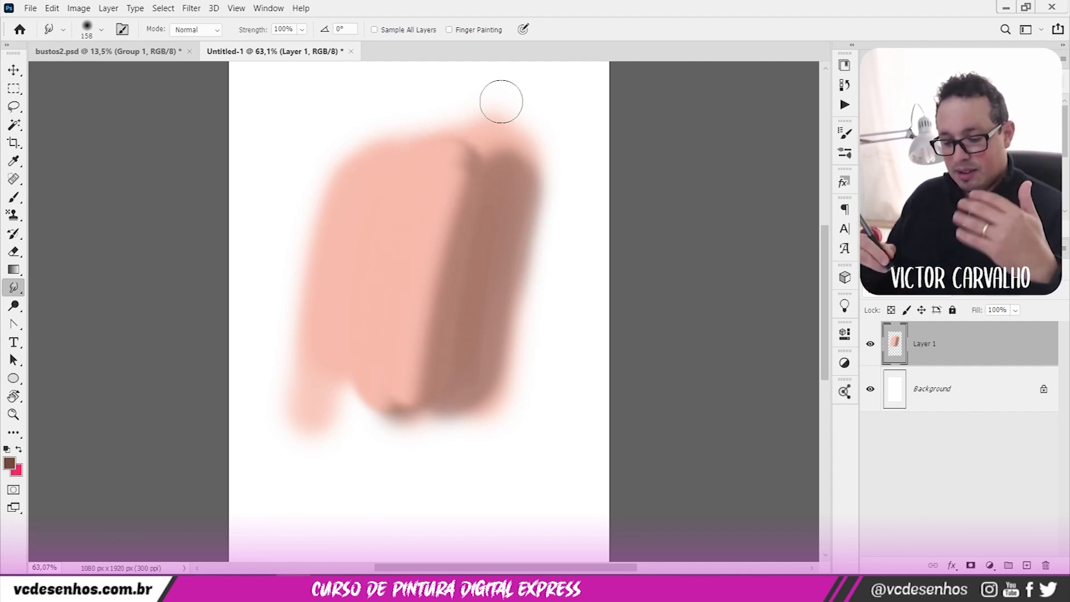
- Try the Finger Painting smudge option with a brown streak along the border of the two tones, and undo it
left_click(449, 29)
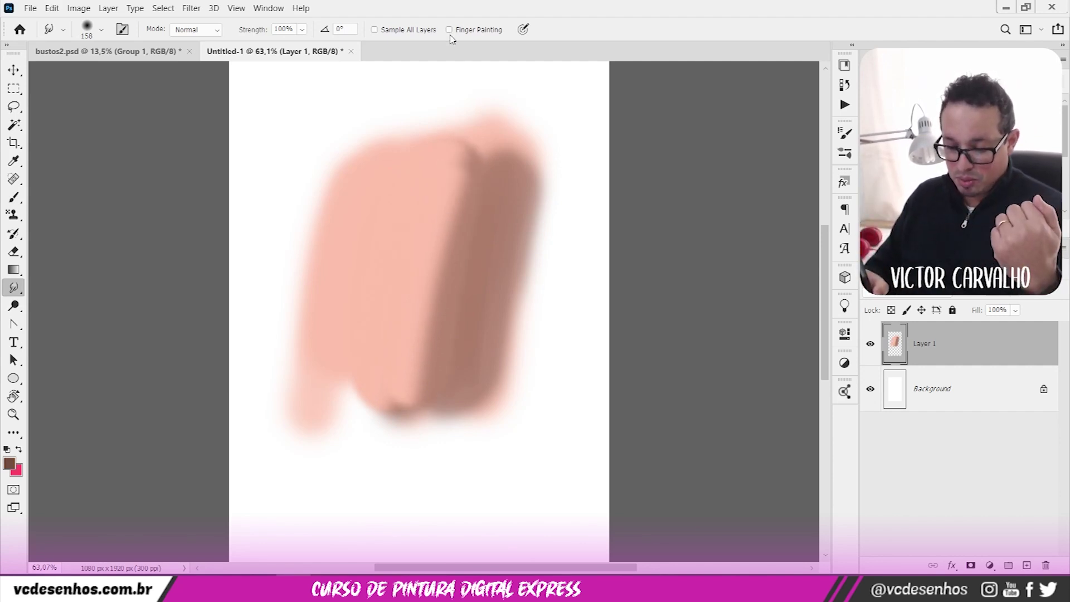
mouse_move(457, 181)
left_mouse_down()
mouse_move(399, 384)
mouse_move(430, 232)
mouse_move(415, 183)
left_mouse_up()
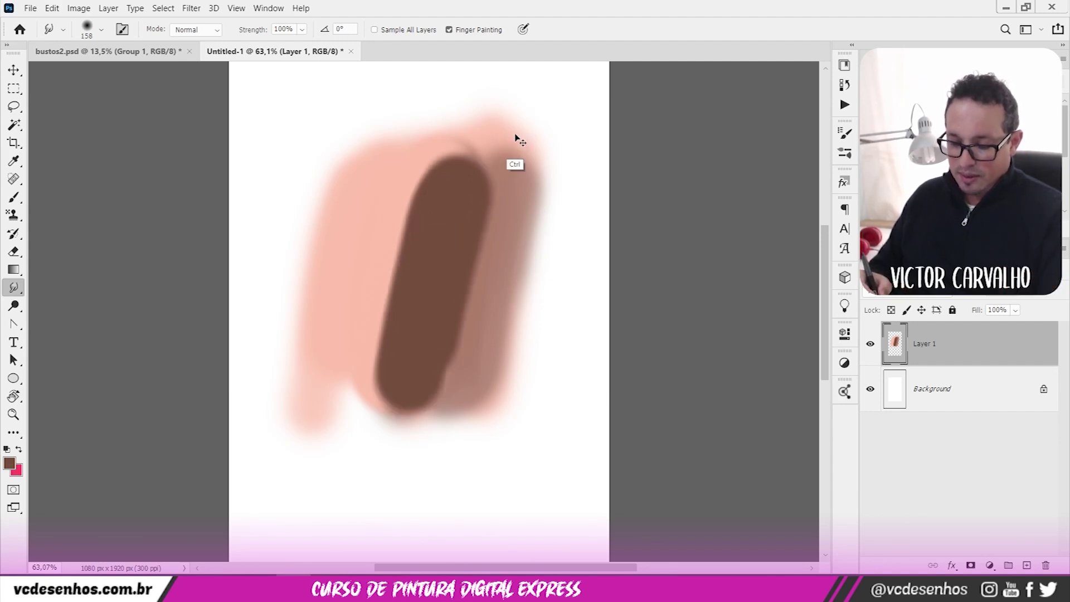
key("ctrl+z")
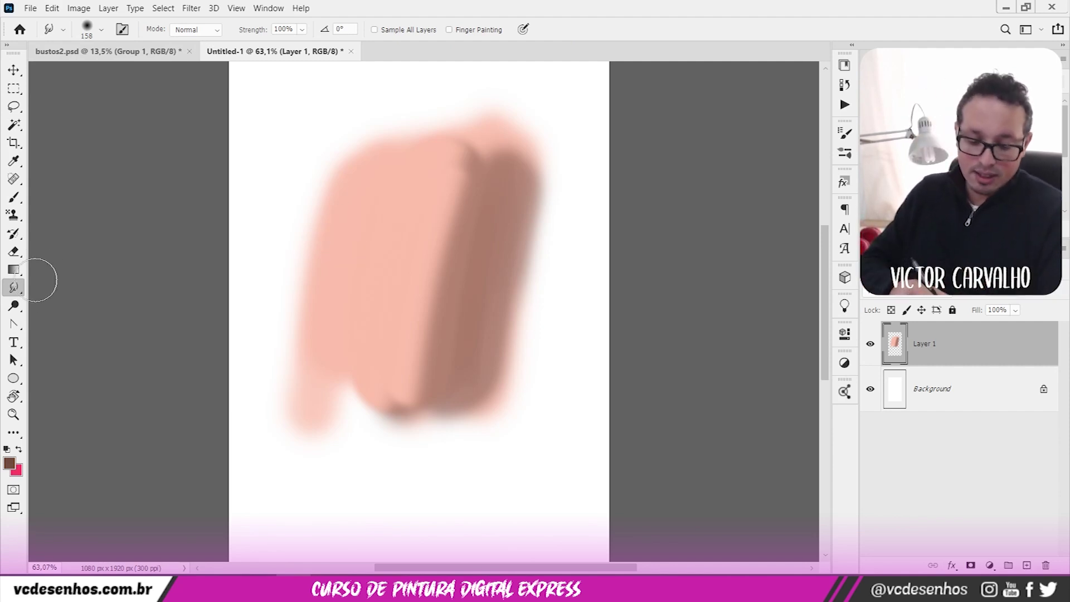
- Blend the salmon and brown tones with the Mixer Brush using the textured tip at 136 px, and delete Layer 1
left_click(14, 197)
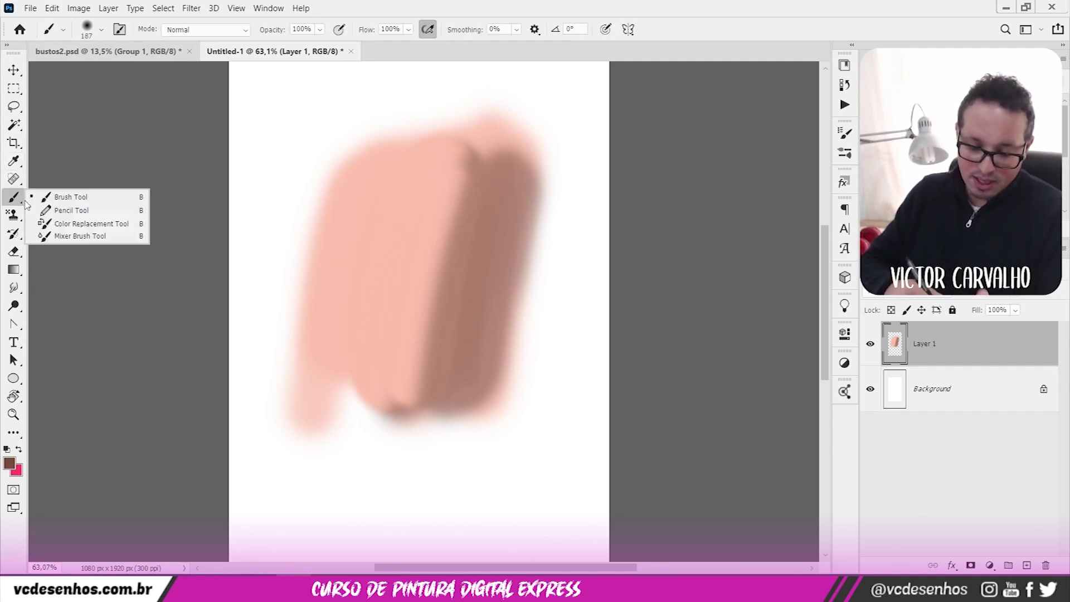
left_click(79, 224)
right_click(429, 216)
left_click(14, 197)
right_click(14, 197)
left_click(62, 222)
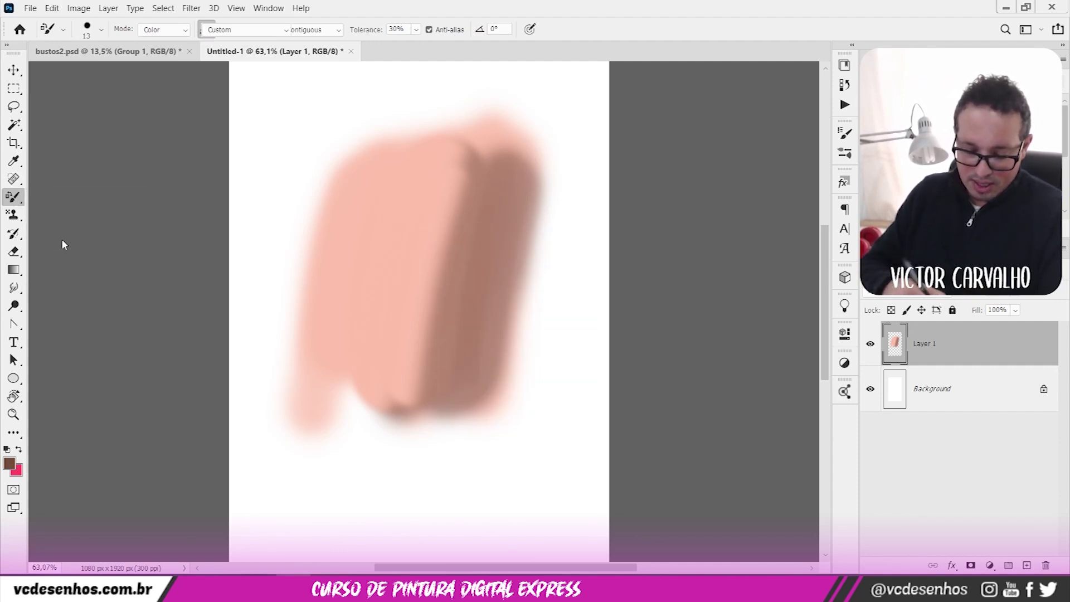
right_click(425, 236)
key("Escape")
mouse_move(412, 387)
left_mouse_down()
mouse_move(440, 220)
mouse_move(412, 181)
mouse_move(434, 227)
mouse_move(462, 194)
mouse_move(455, 278)
mouse_move(409, 255)
mouse_move(366, 188)
mouse_move(403, 165)
mouse_move(455, 198)
left_mouse_up()
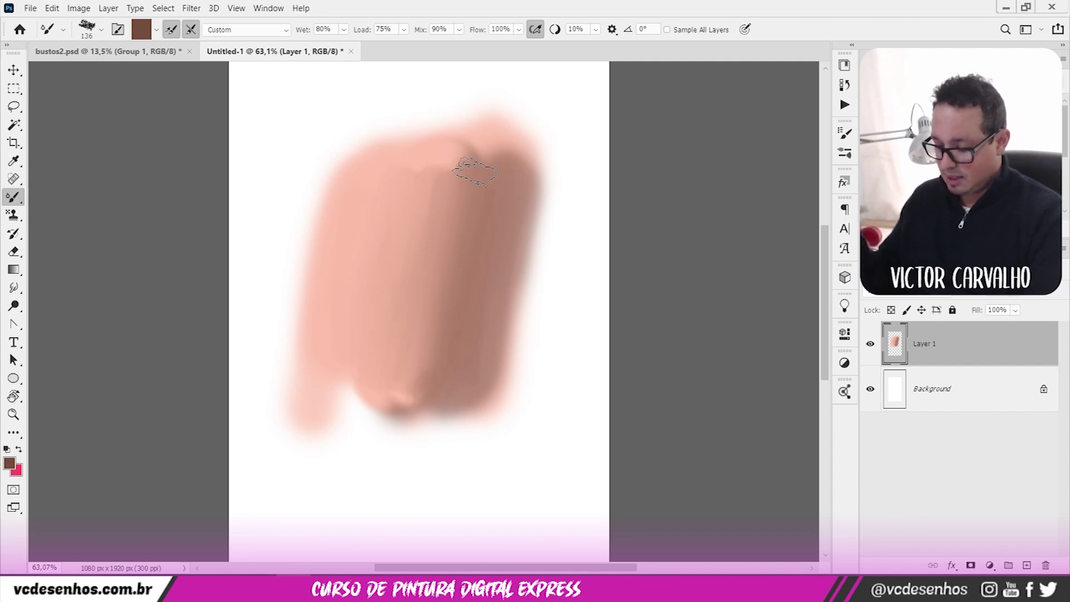
key("Delete")
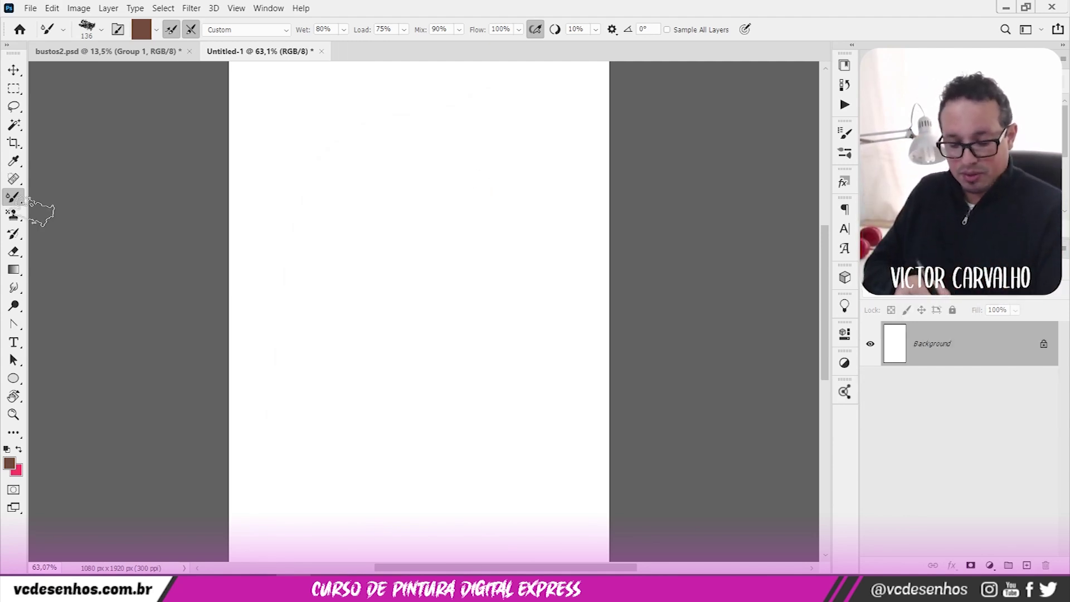
- Switch from the Mixer Brush to the regular Brush tool and bring the bustos2.psd document to the front
left_click(13, 214)
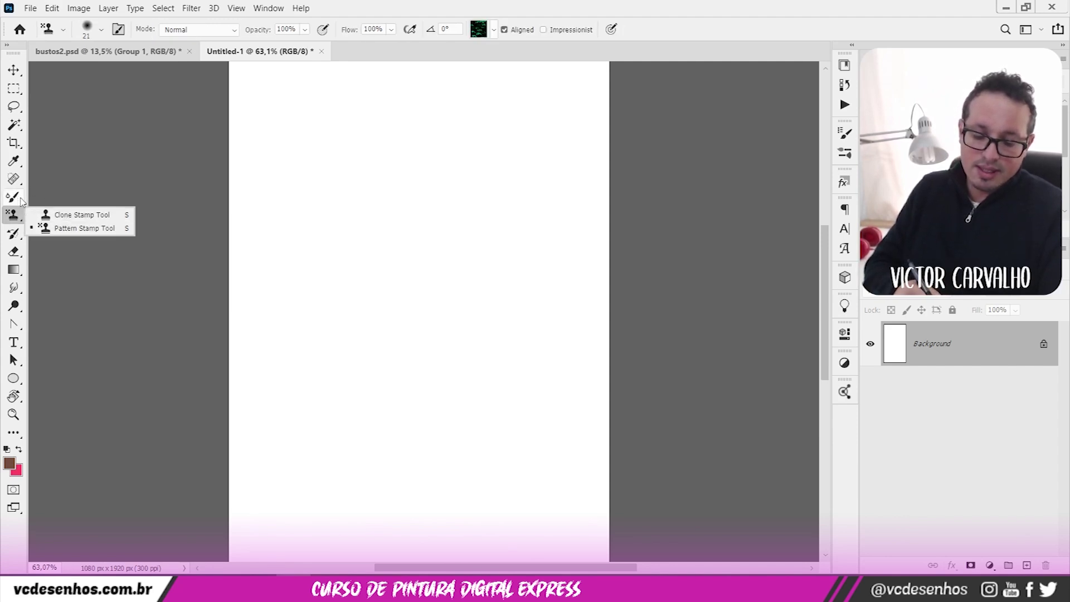
left_click(14, 196)
left_click(53, 198)
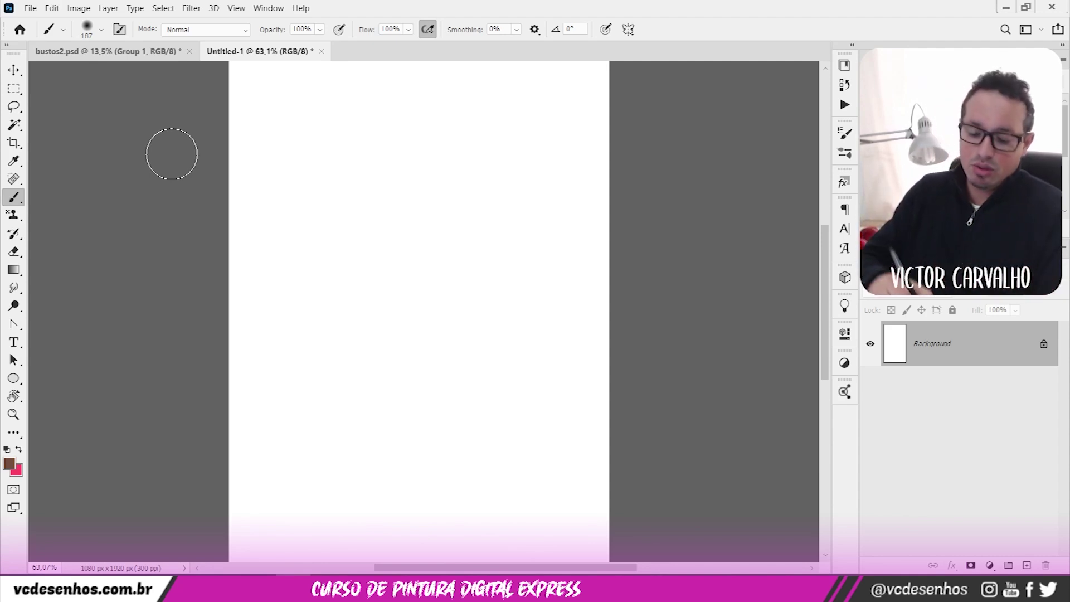
left_click(99, 52)
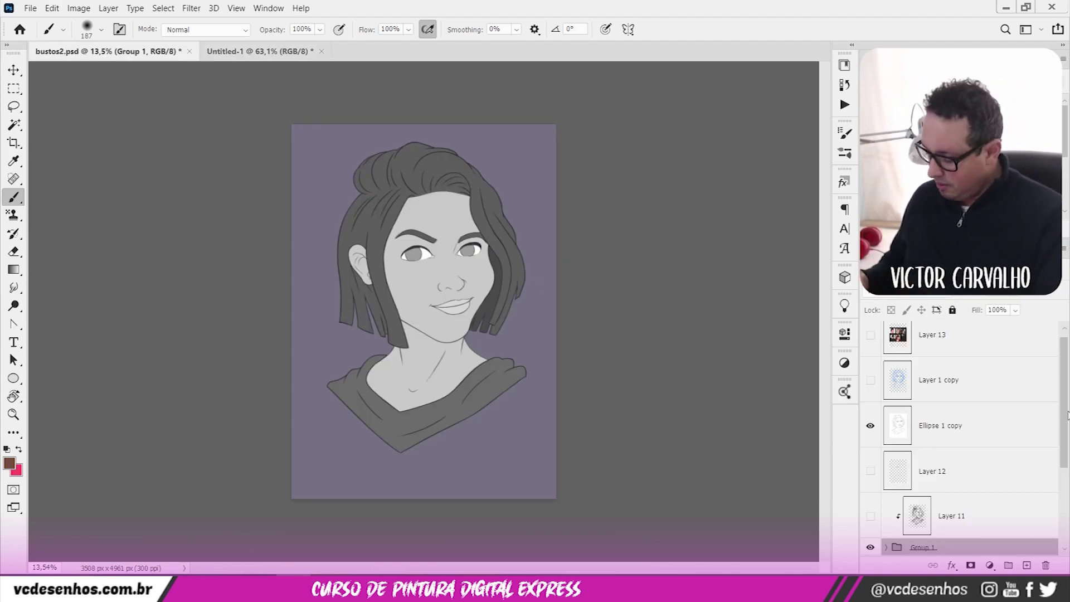
- Group the layers from Layer 2 up to Ellipse 1 copy, and leave only the Layer 1 copy sketch visible
left_click_drag(1066, 417, 1064, 522)
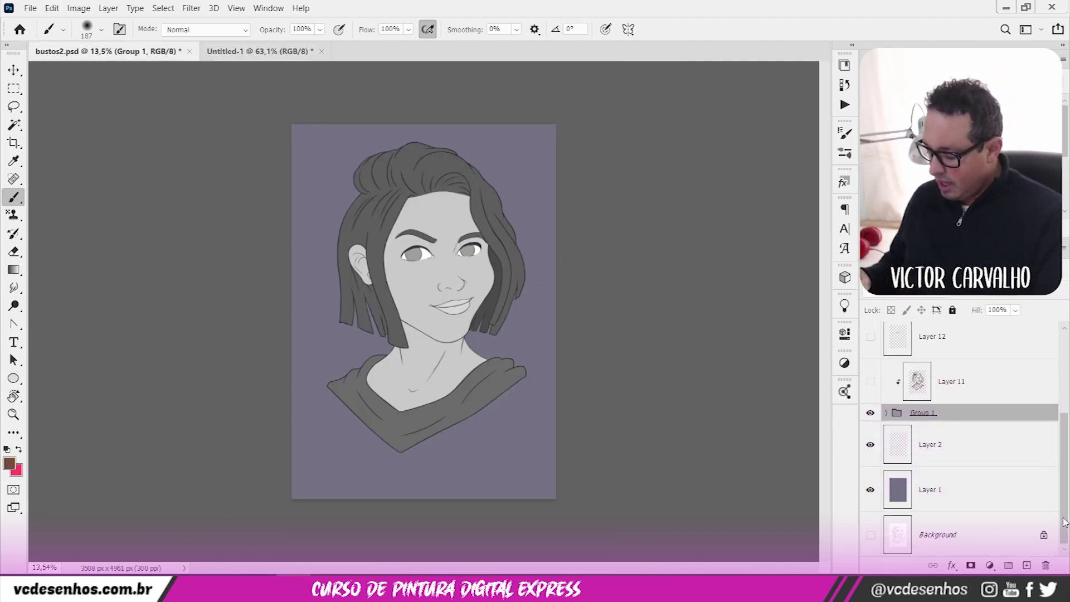
left_click(1022, 441)
left_click_drag(1065, 456, 1052, 370)
left_click(974, 434, "shift")
key("ctrl+g")
left_click(871, 420)
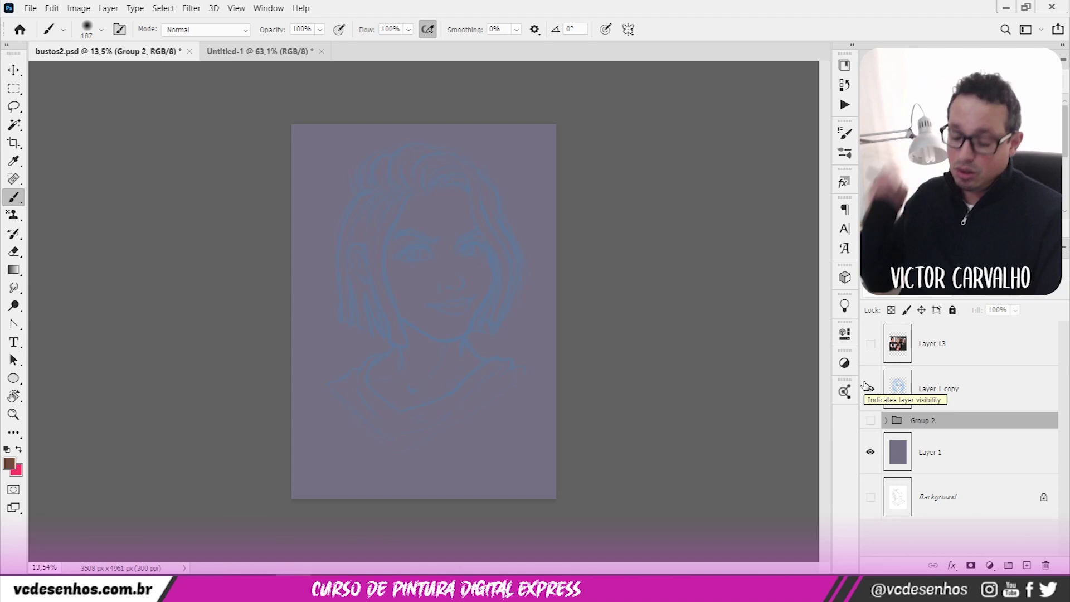
left_click(870, 452)
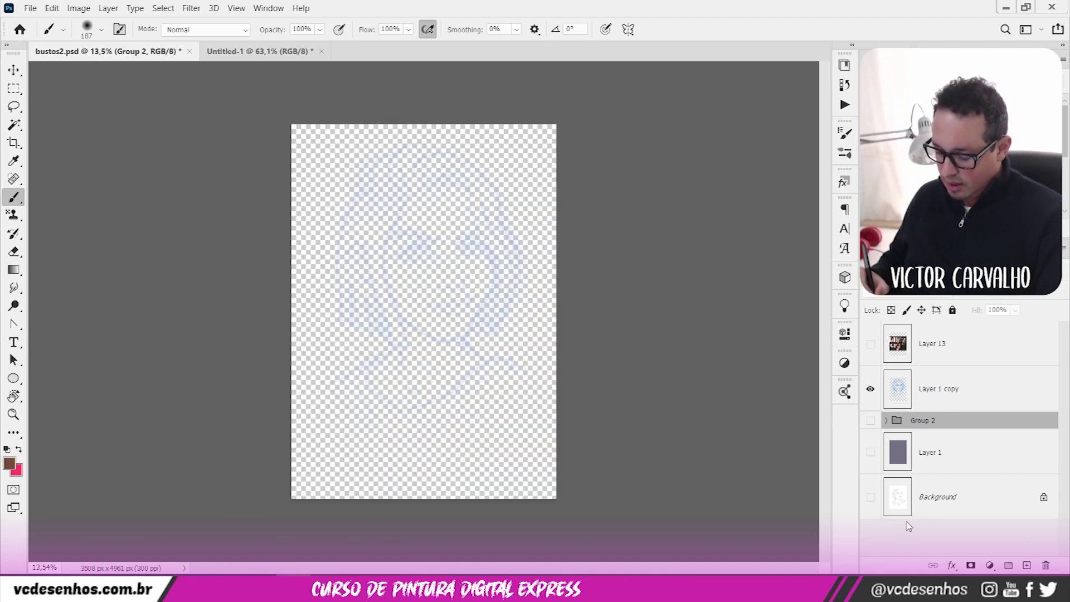
- Add a new layer directly above Background and fill it with white using the Paint Bucket
left_click(958, 504)
left_click(1026, 566)
key("g")
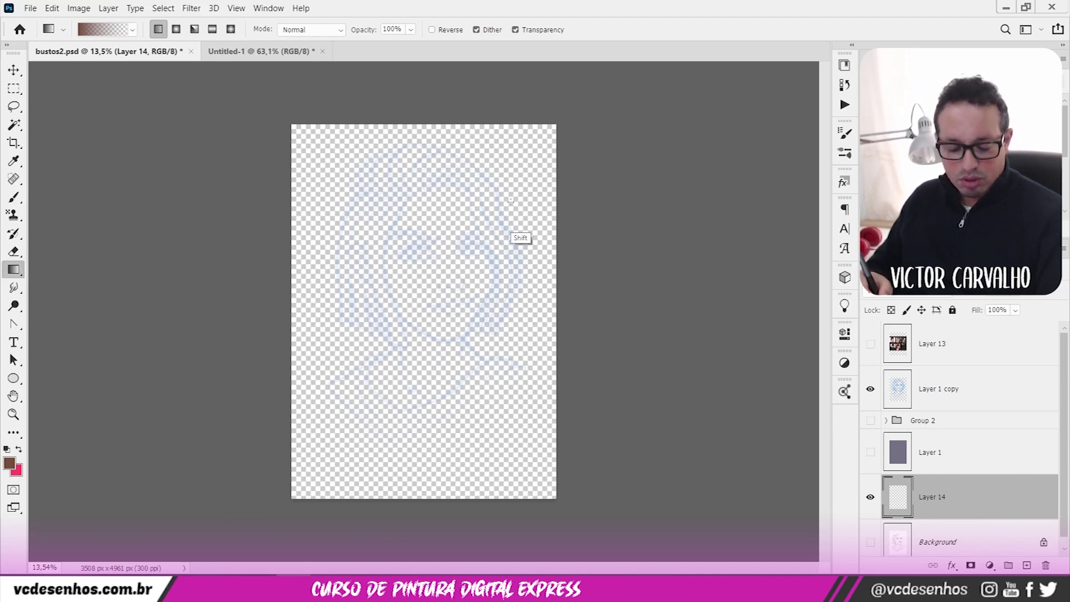
key("shift+g")
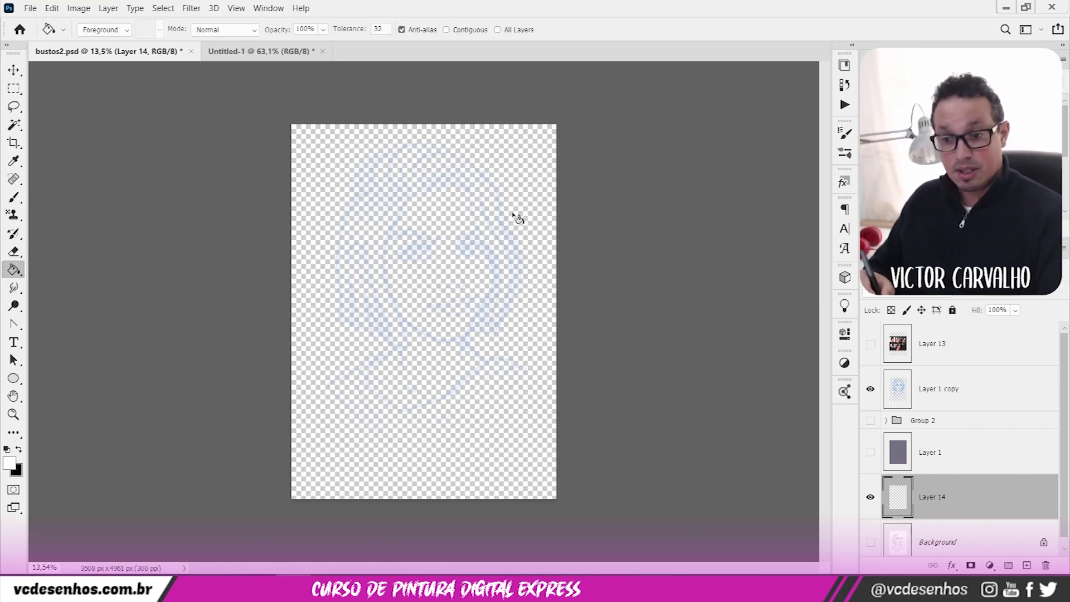
left_click(515, 219)
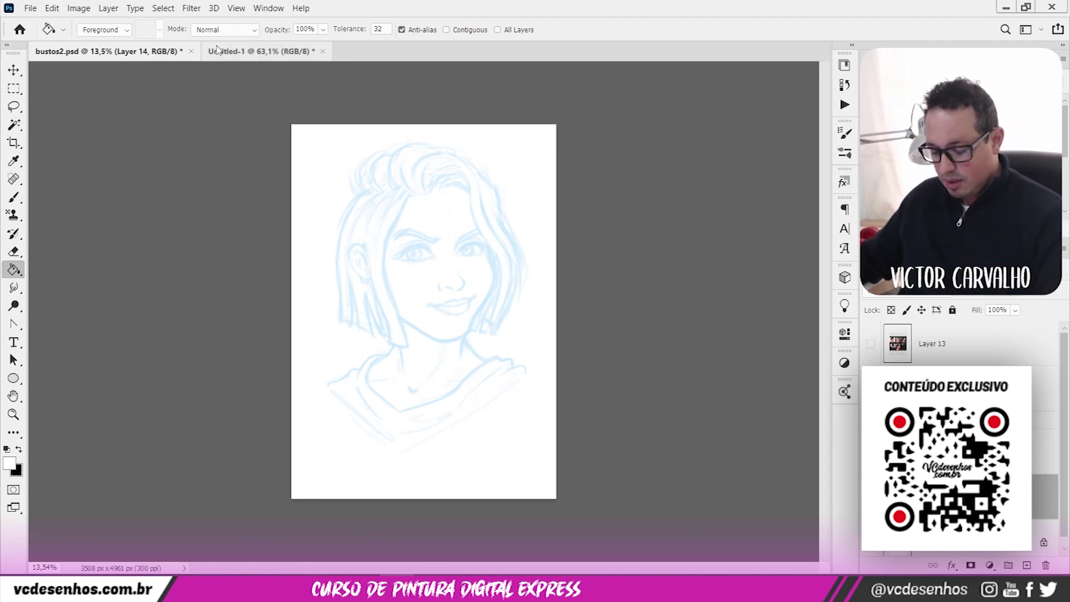
- Raise the opacity of the Layer 1 copy sketch to its maximum
left_click(958, 388)
left_click(1015, 309)
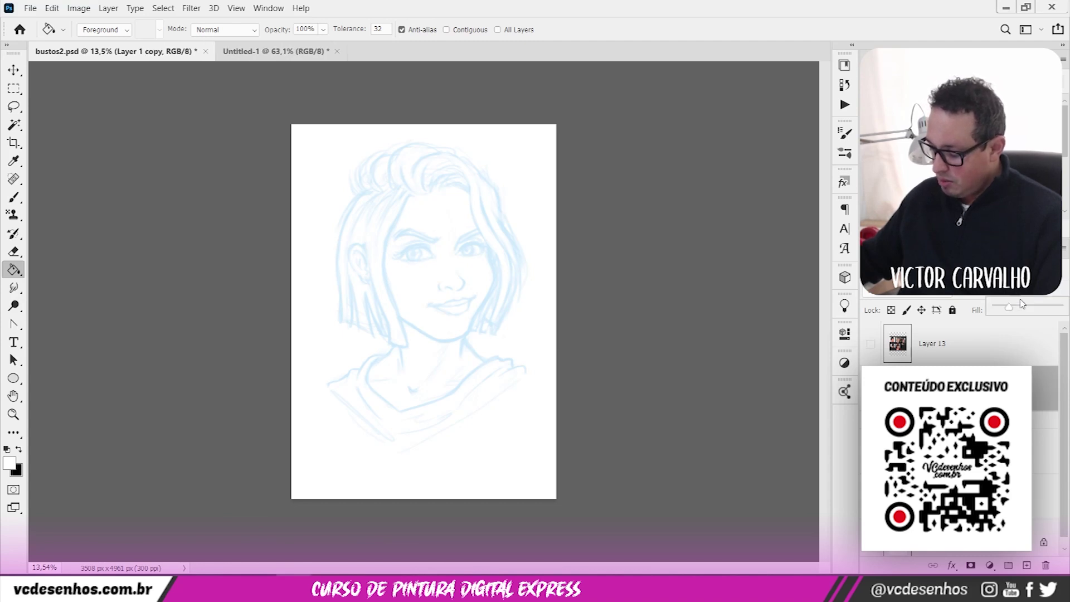
left_click_drag(1065, 306, 1066, 306)
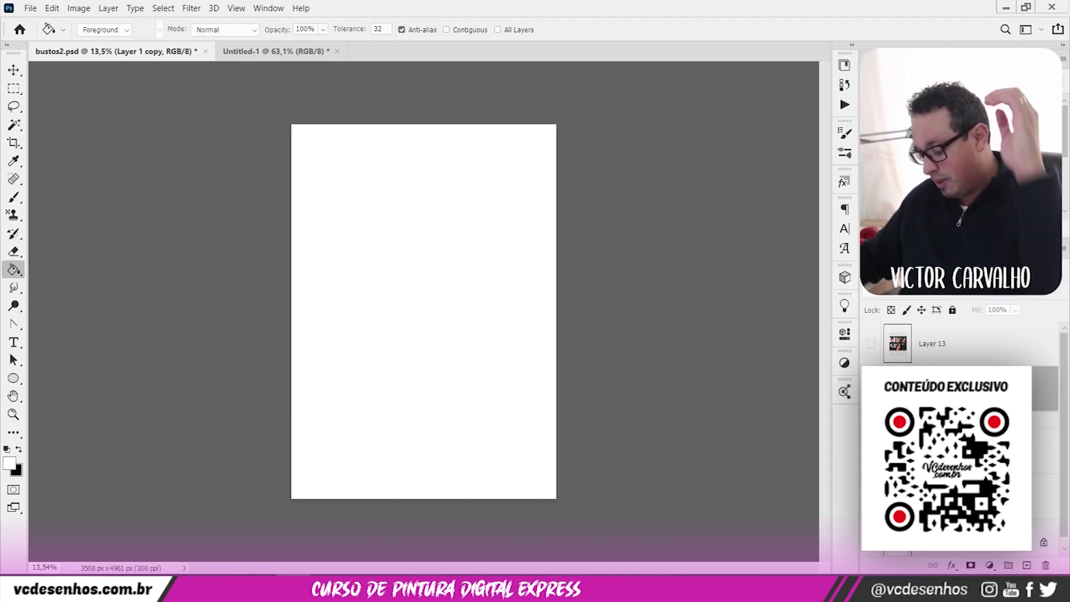
- Try a duplicate of the Background layer as line art above the sketch, and delete it
left_click(946, 539)
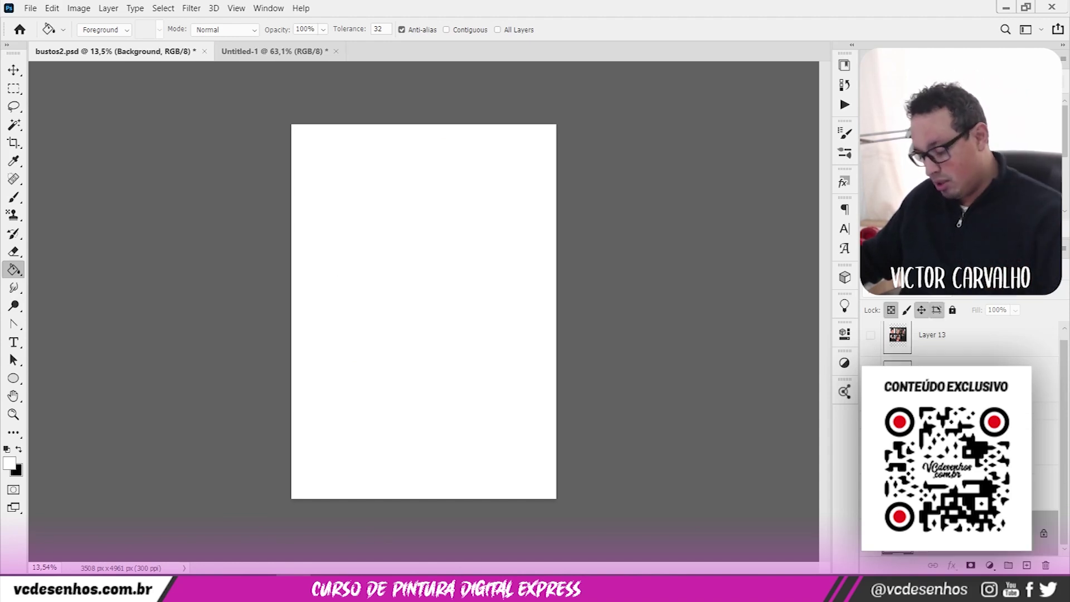
key("ctrl+j")
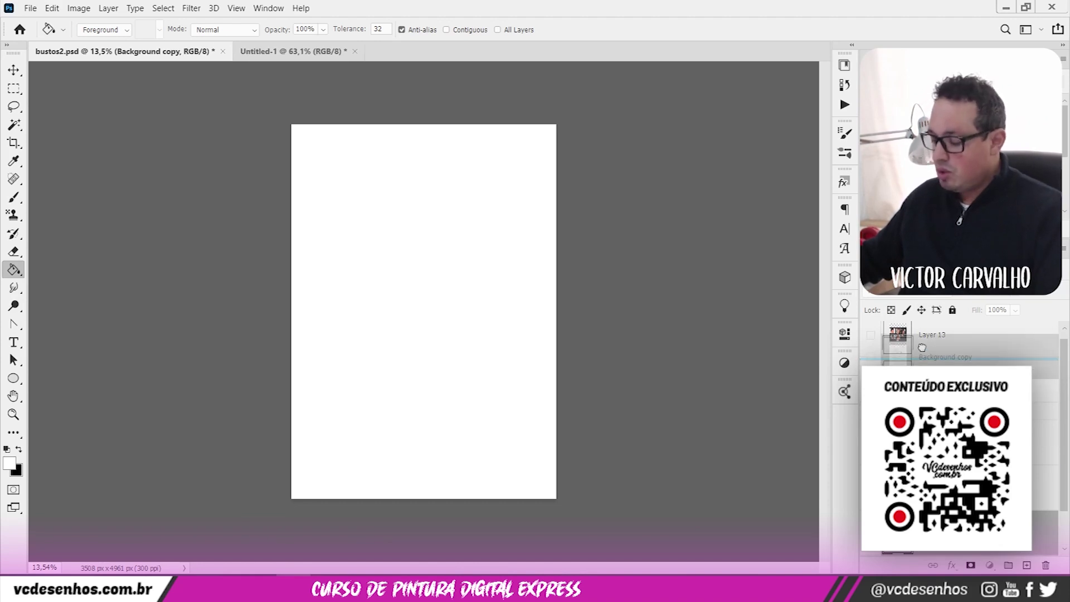
left_click(870, 379)
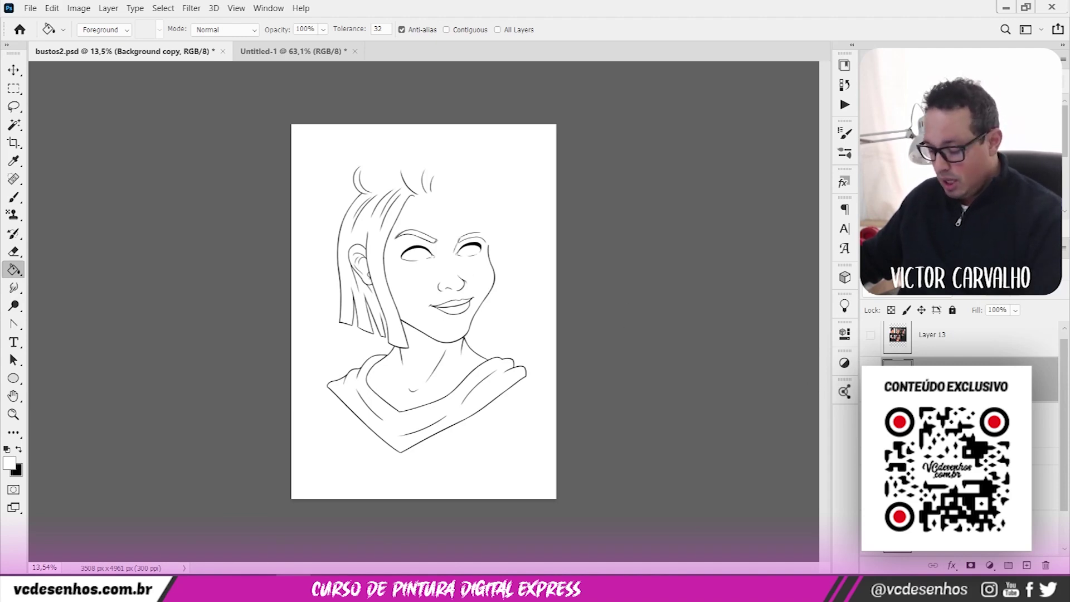
key("Delete")
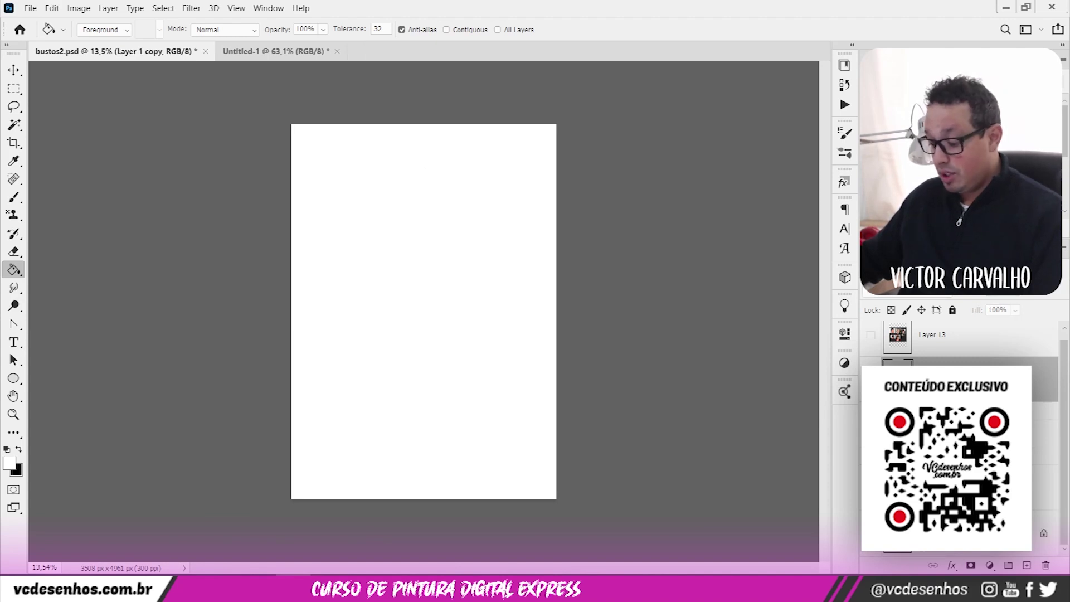
- Toggle the white Layer 14 off and on beneath the sketch, and show Group 2 in place of Layer 1 copy
left_click(947, 533)
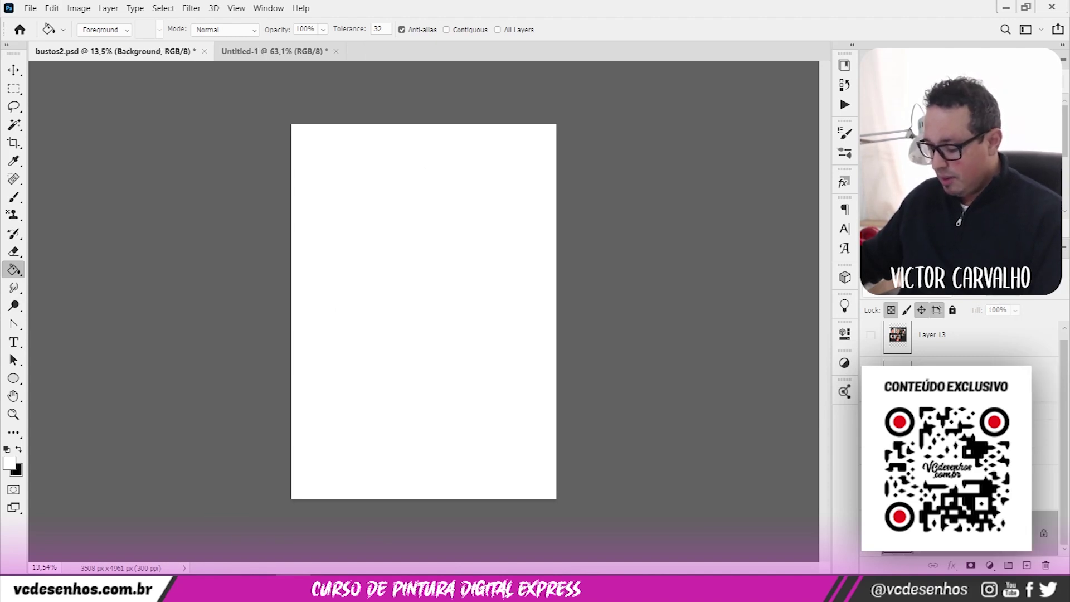
key("ctrl+v")
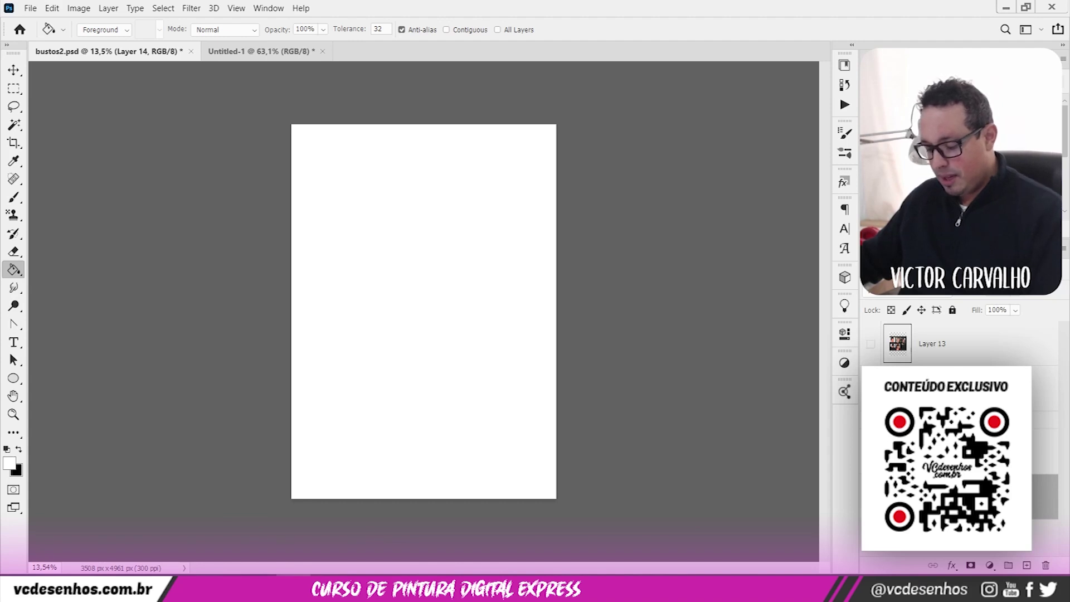
left_click(870, 496)
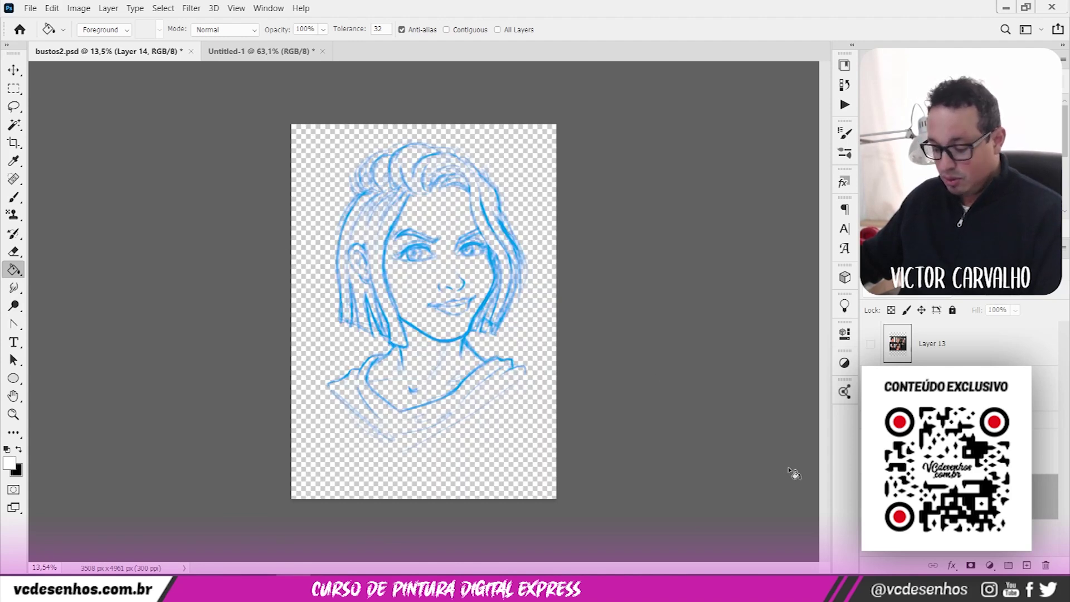
left_click(475, 235)
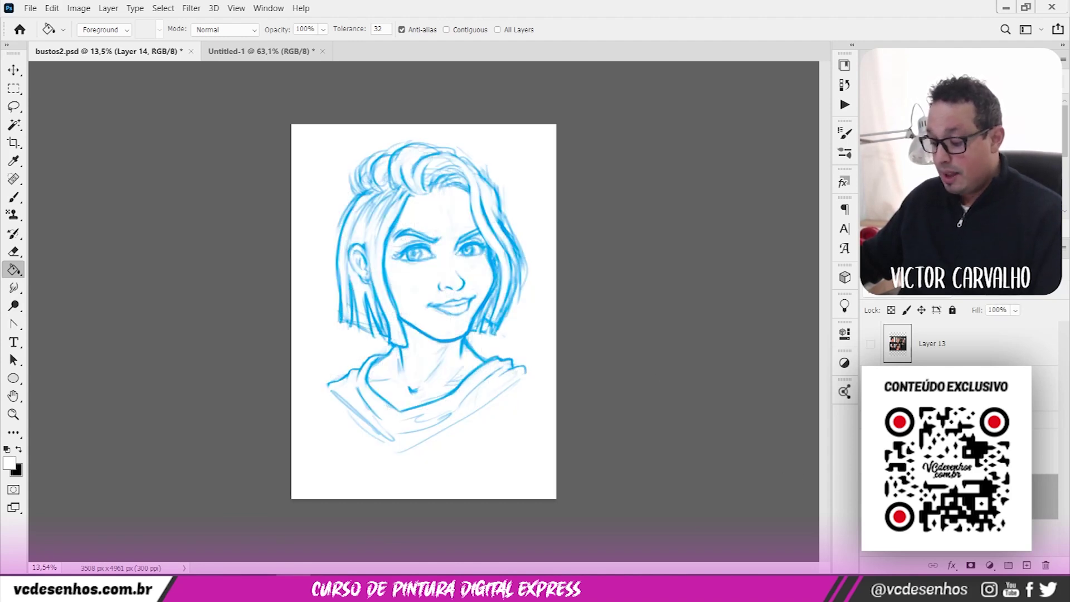
left_click(870, 451)
left_click(870, 420)
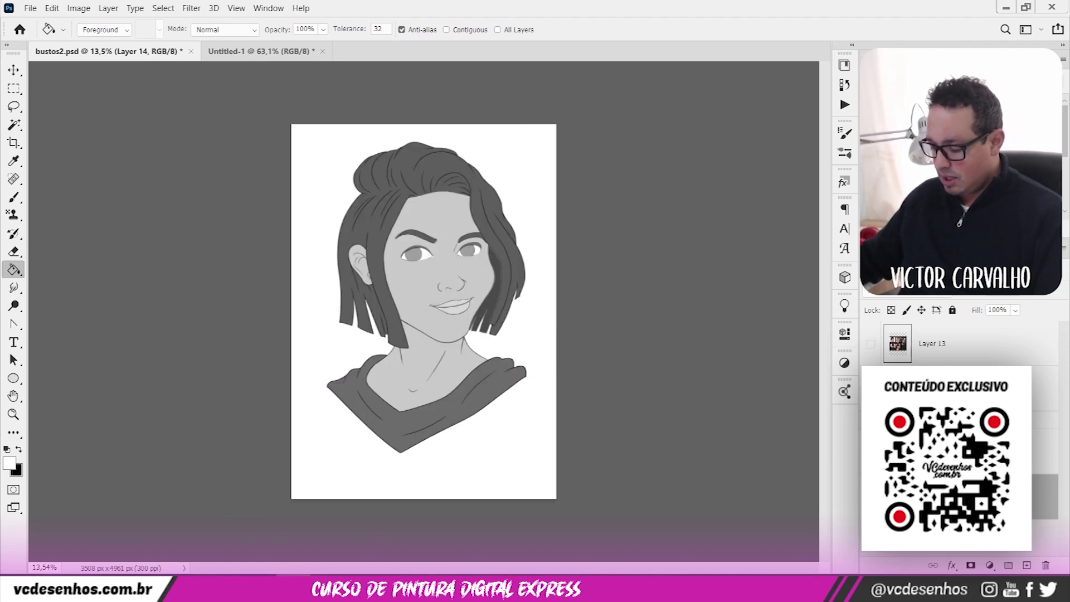
- Duplicate the Ellipse 1 copy line art from Group 2, place it above the group and change its blending mode
left_click(947, 420)
left_click(887, 420)
left_click(970, 451)
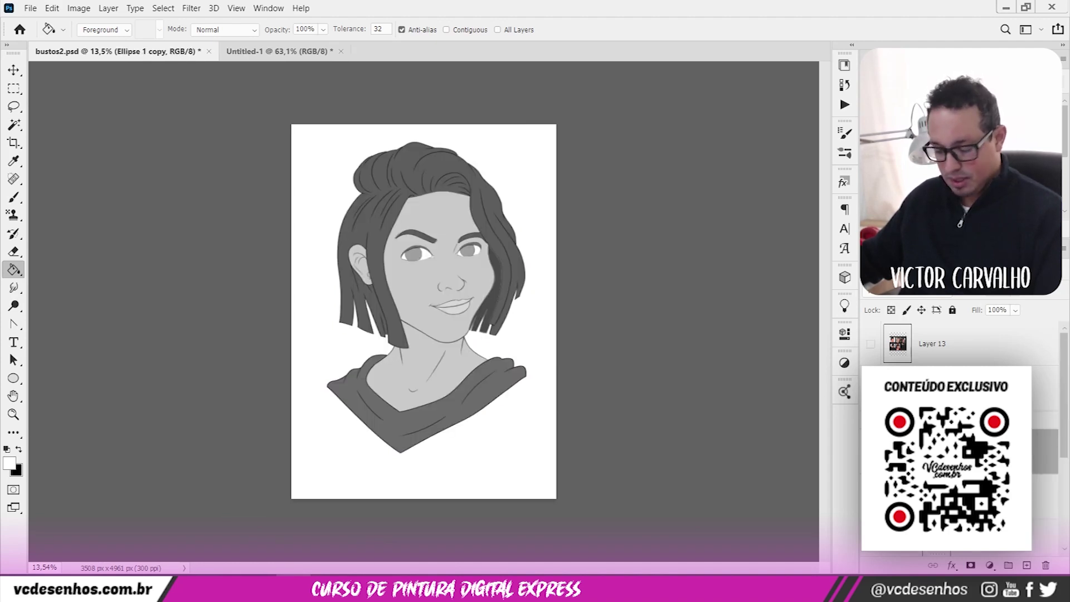
key("ctrl+j")
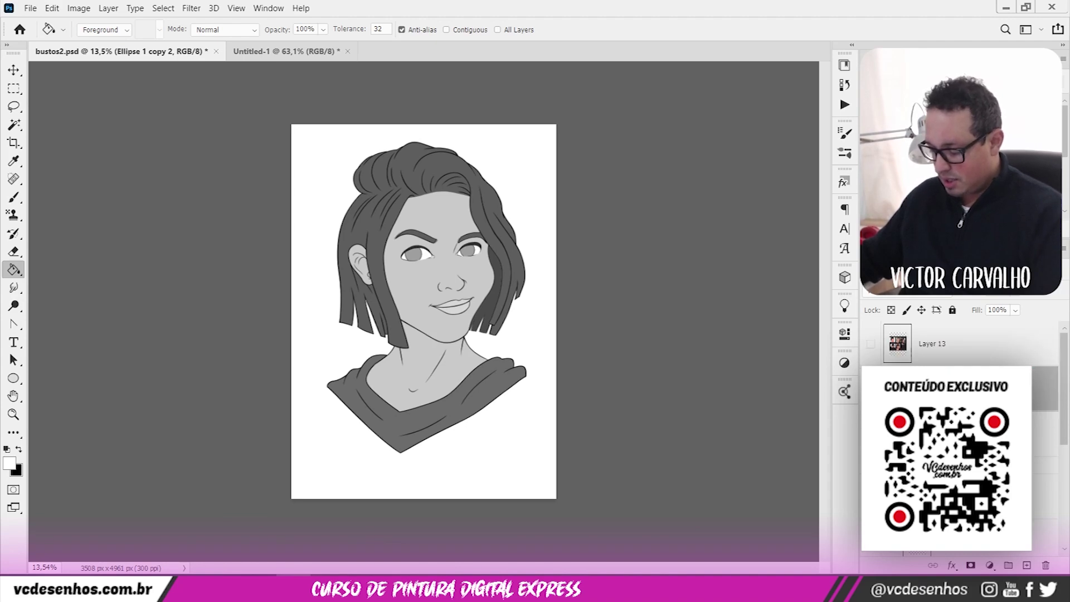
left_click(909, 298)
left_click(891, 325)
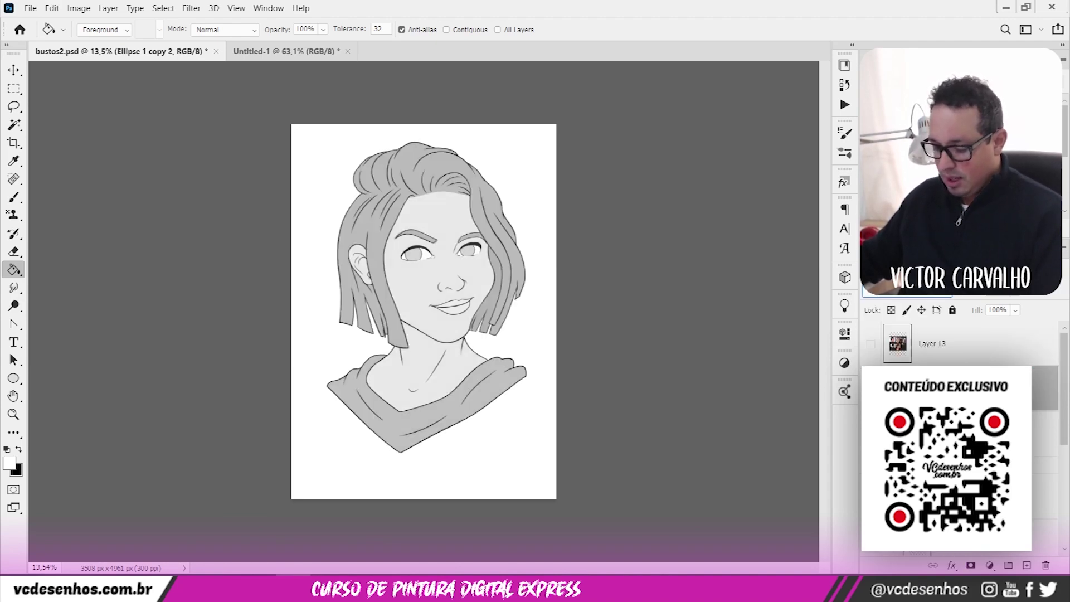
- Collapse and hide Group 2, and inspect the isolated line art of the face up close
left_click(887, 466)
left_click(871, 466)
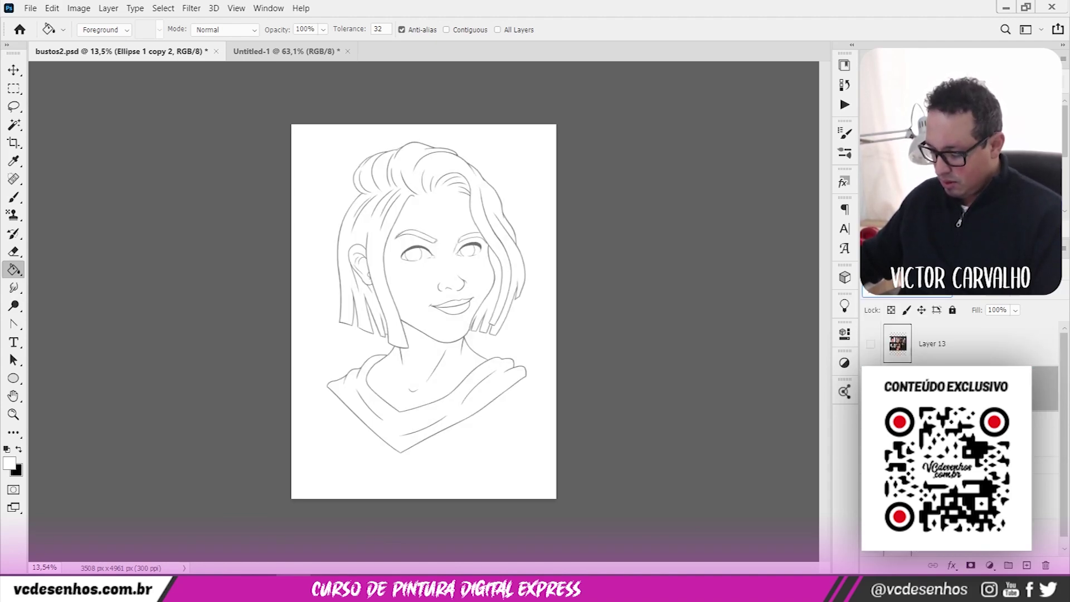
left_click(1015, 310)
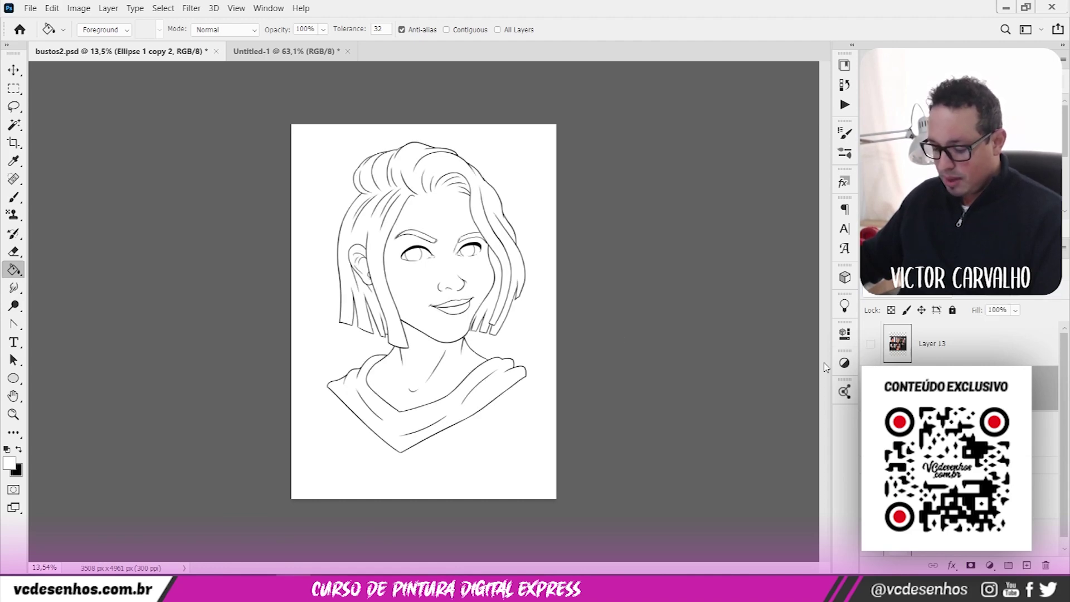
key("z")
left_click_drag(335, 186, 382, 187)
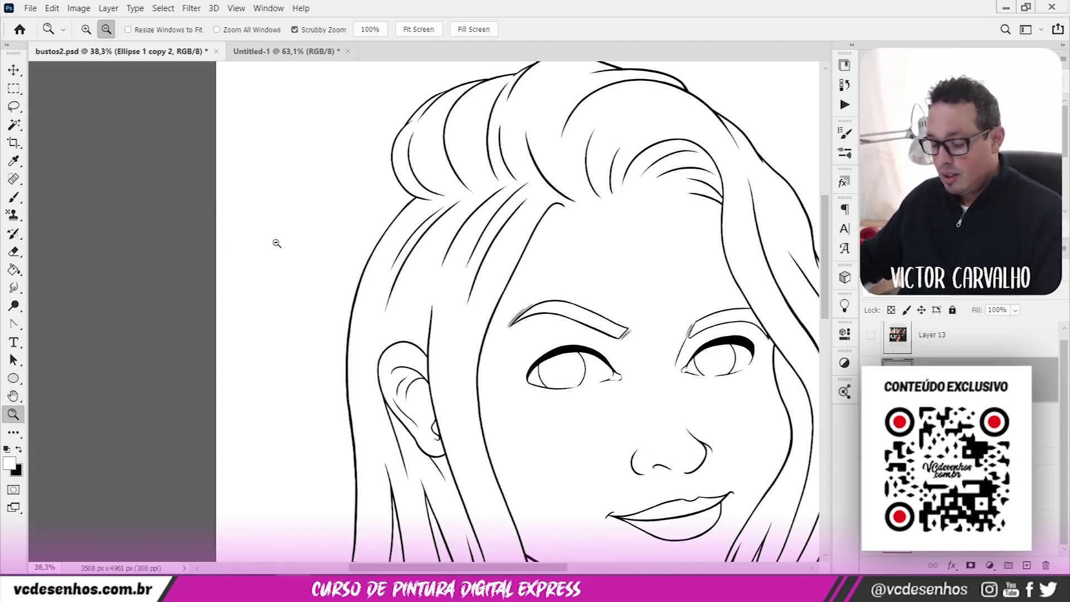
scroll(562, 313, "down", 3)
key("space")
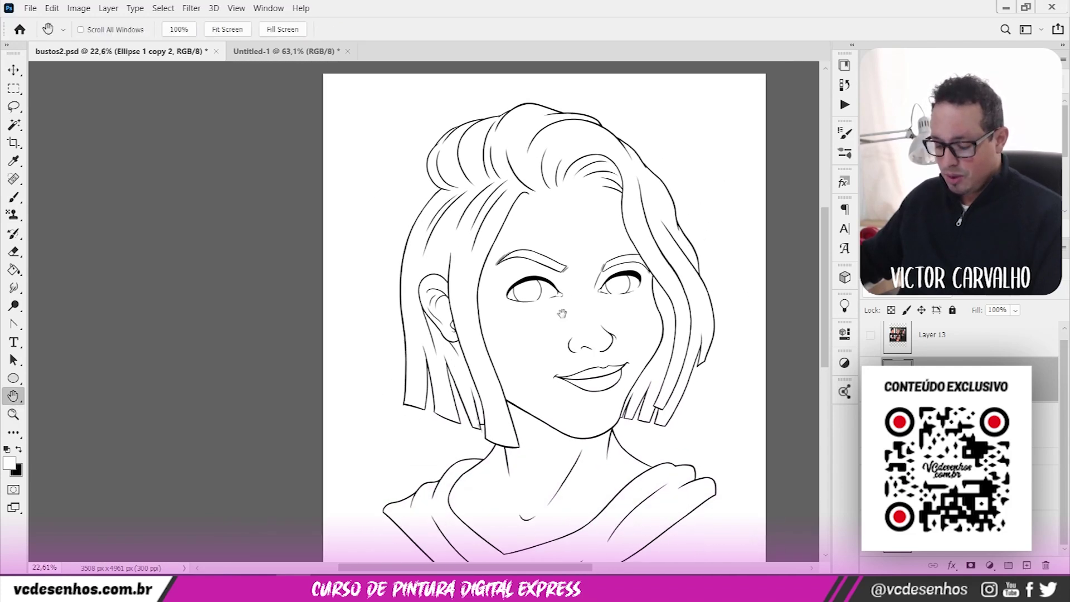
left_click_drag(561, 313, 475, 274)
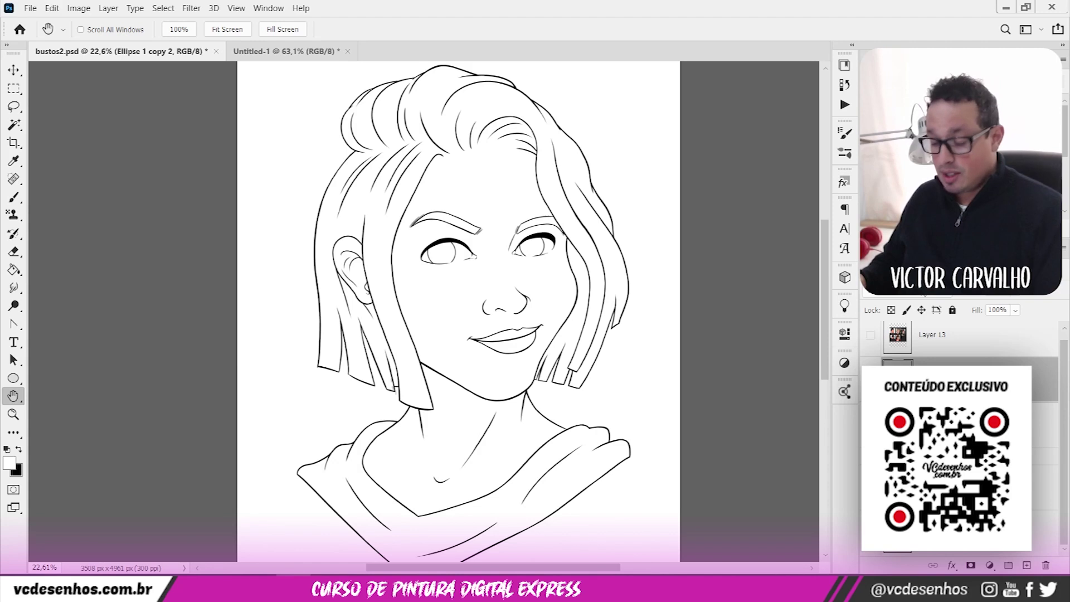
- View the blending modes for the line art, and compare the drawing with Group 2 shown and hidden
left_click(891, 295)
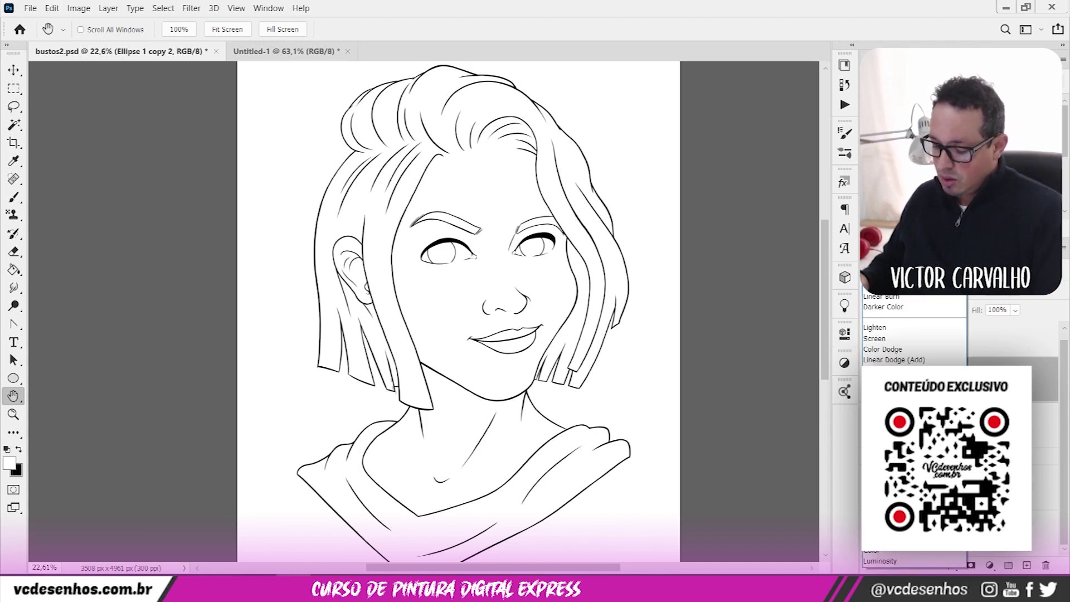
key("Escape")
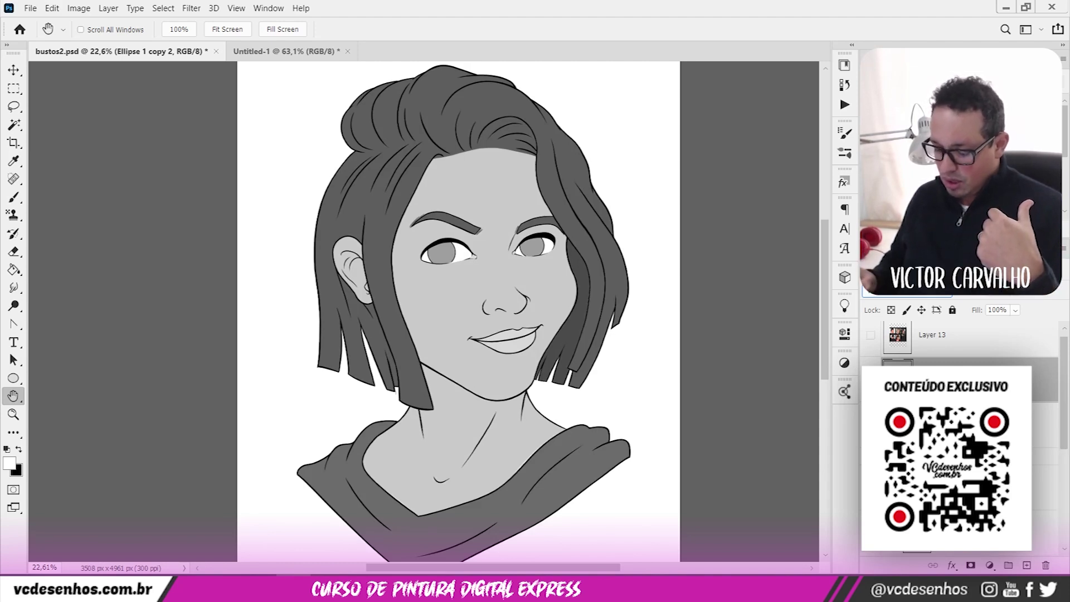
scroll(1048, 390, "down", 3)
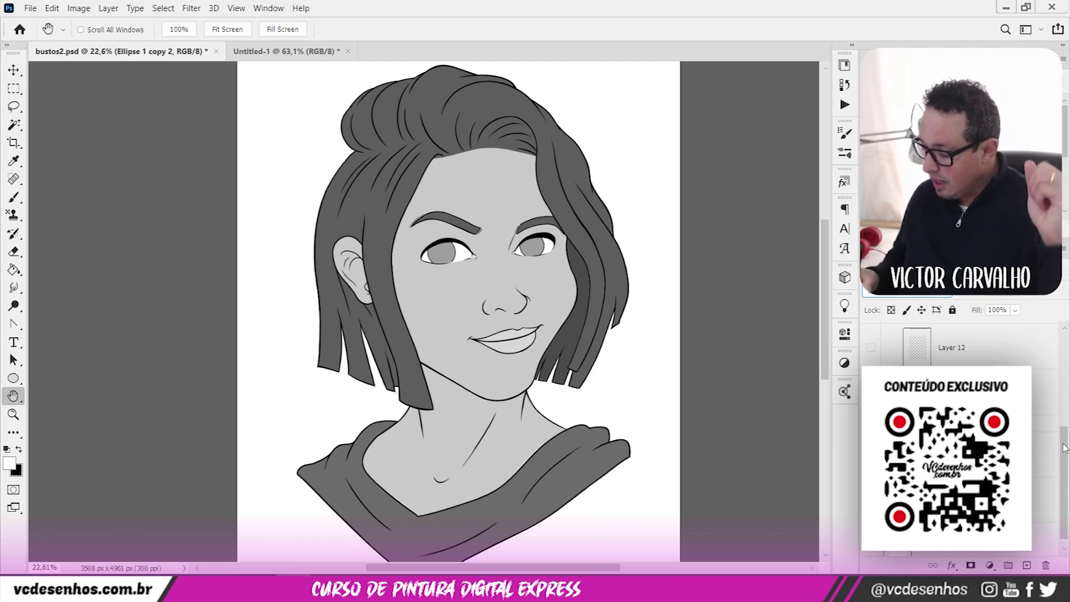
scroll(1063, 448, "up", 2)
left_click(1045, 458)
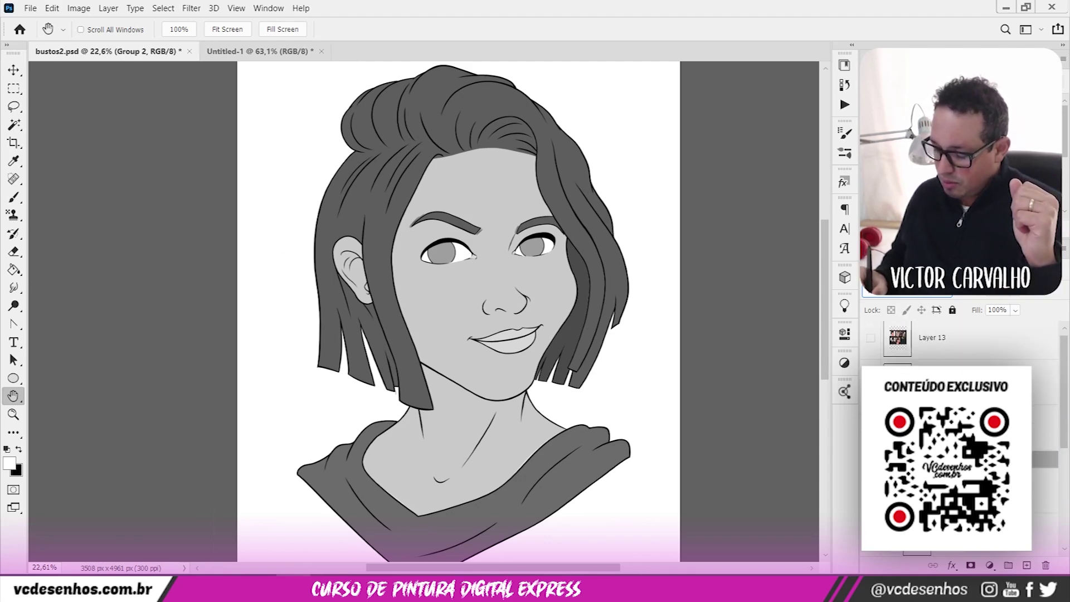
left_click(886, 459)
left_click(870, 459)
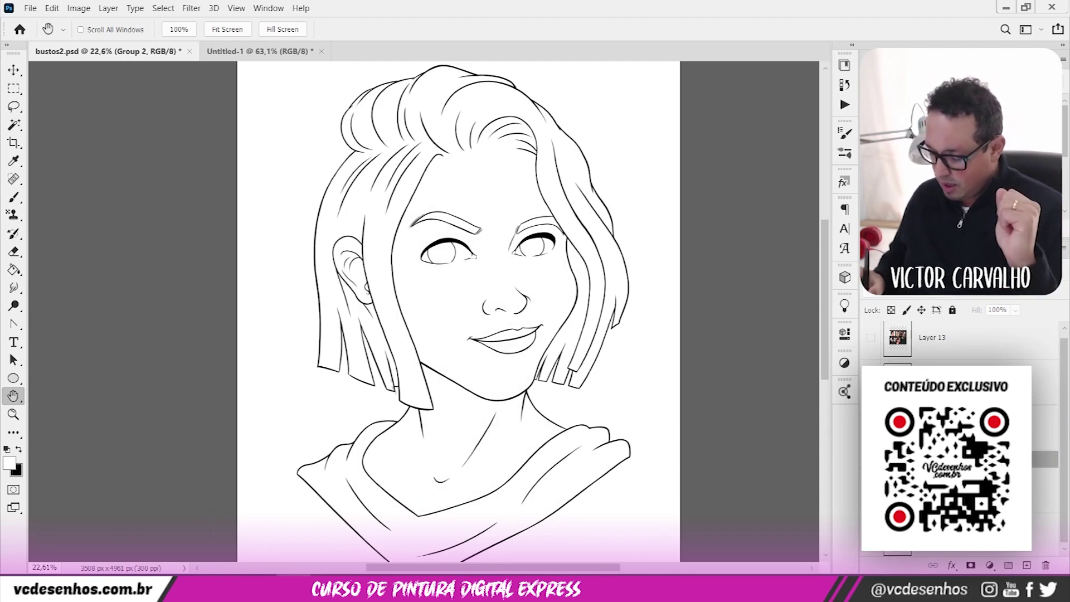
- Show the reference photos on Layer 13 over the white background layer
left_click(871, 338)
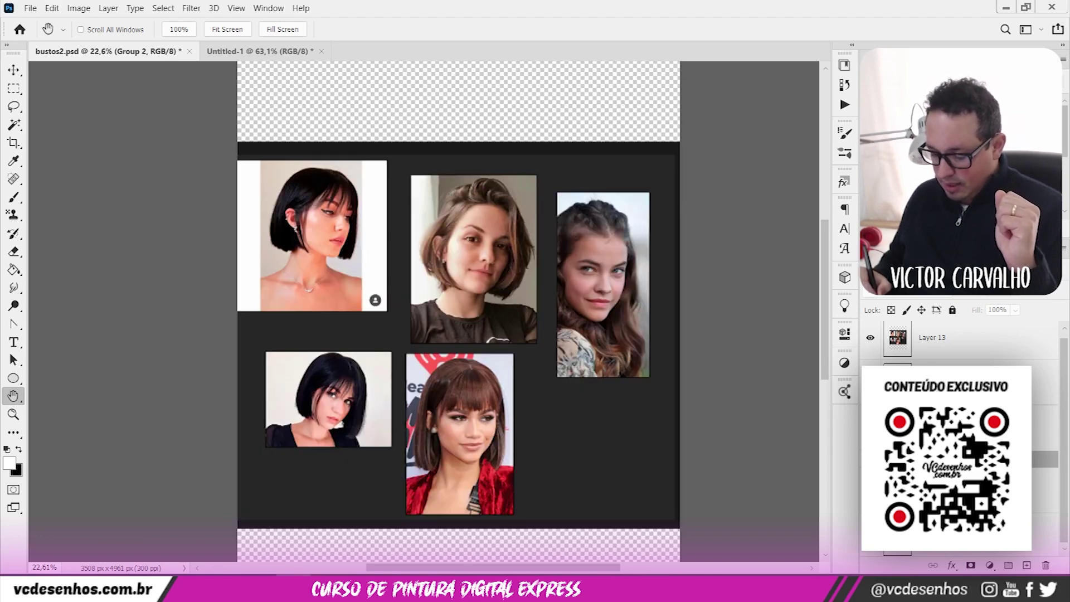
left_click(870, 535)
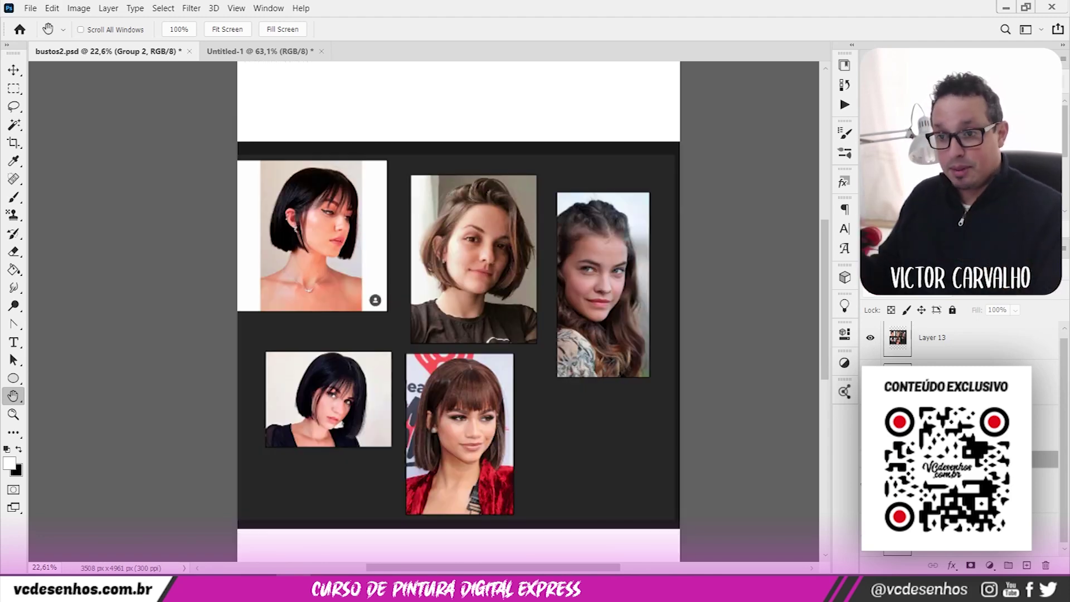
- Paint a soft black shadow on the forehead in the short-haired woman's photo on Layer 13 with a 130 px brush
scroll(622, 219, "up", 3)
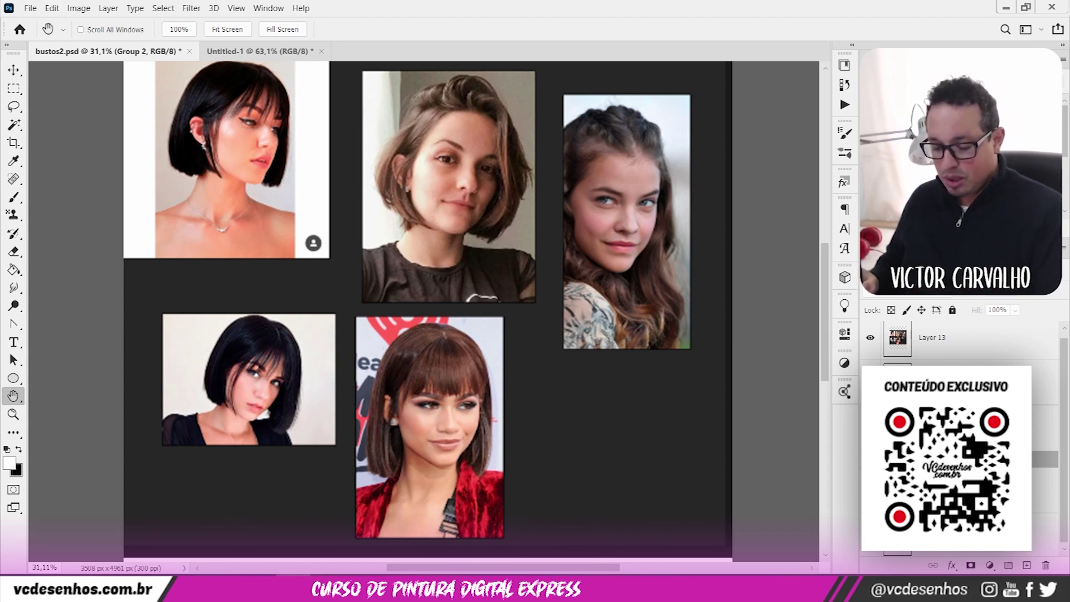
left_click(951, 356)
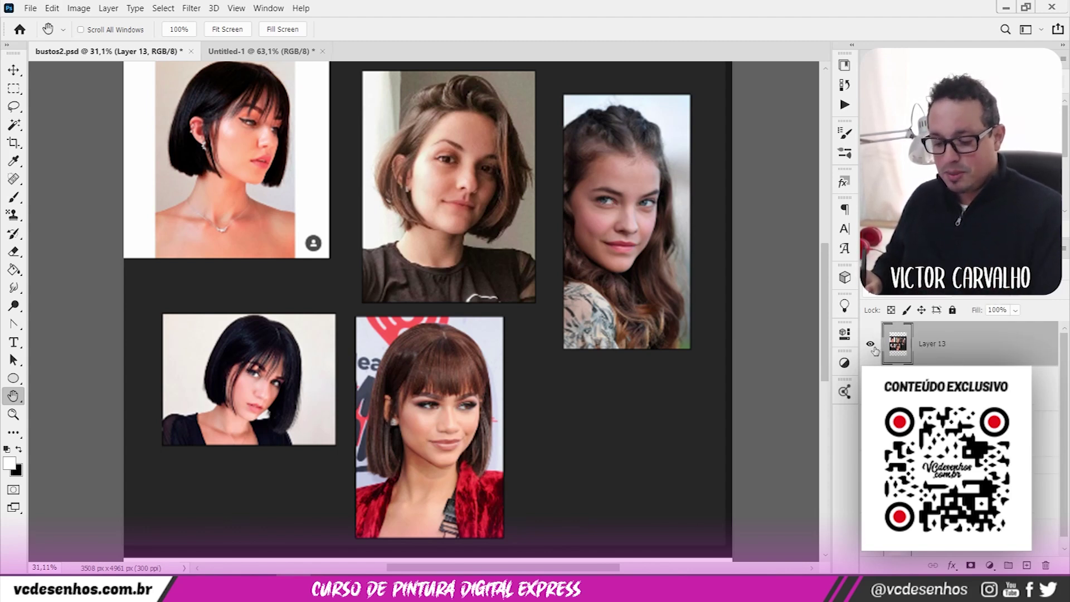
key("z")
left_click_drag(437, 122, 458, 104)
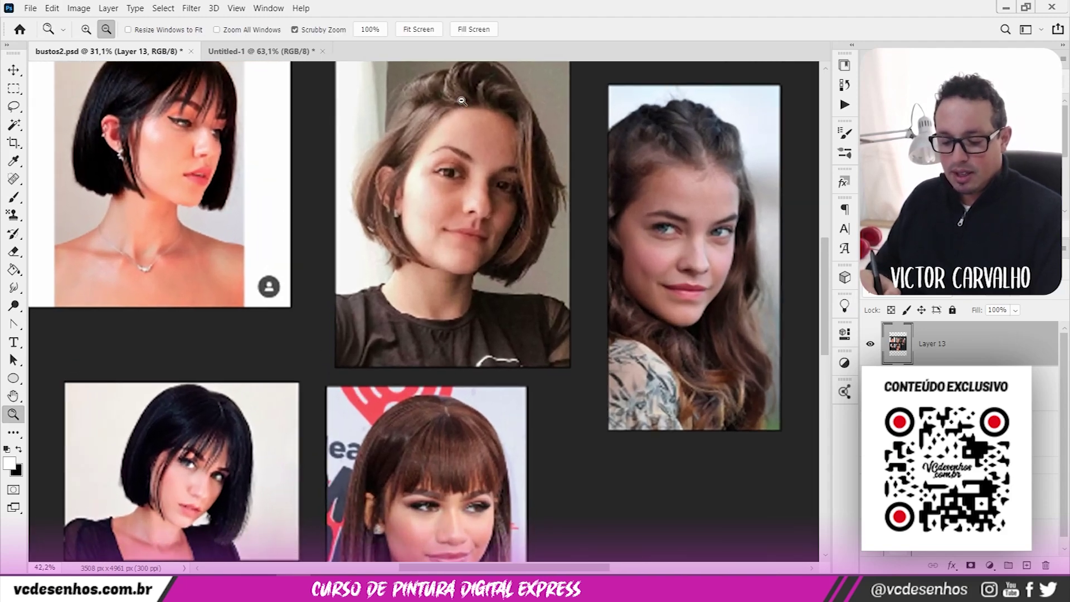
key("b")
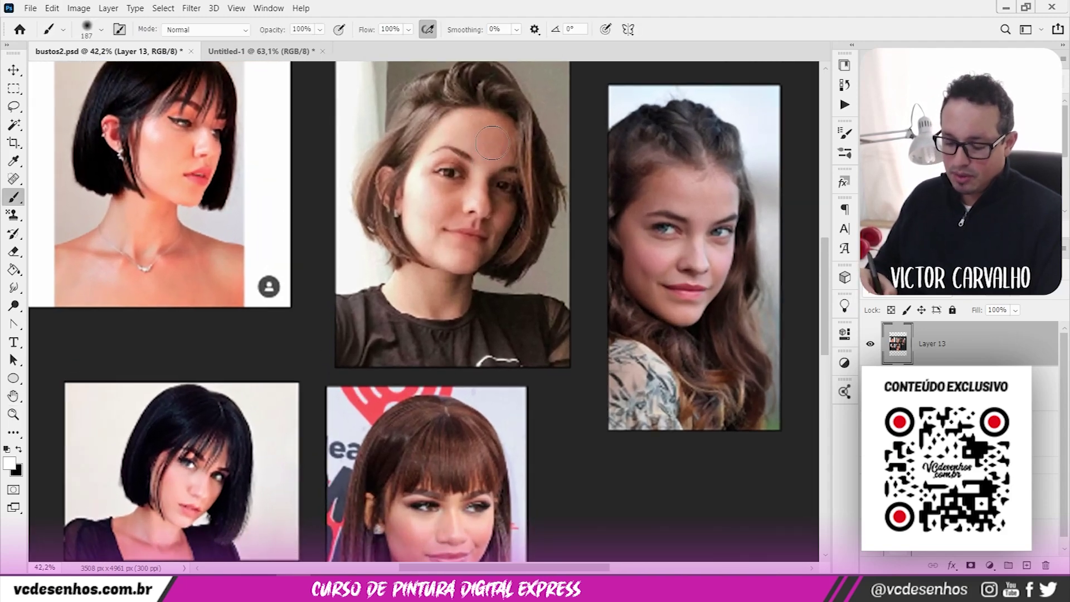
key("x")
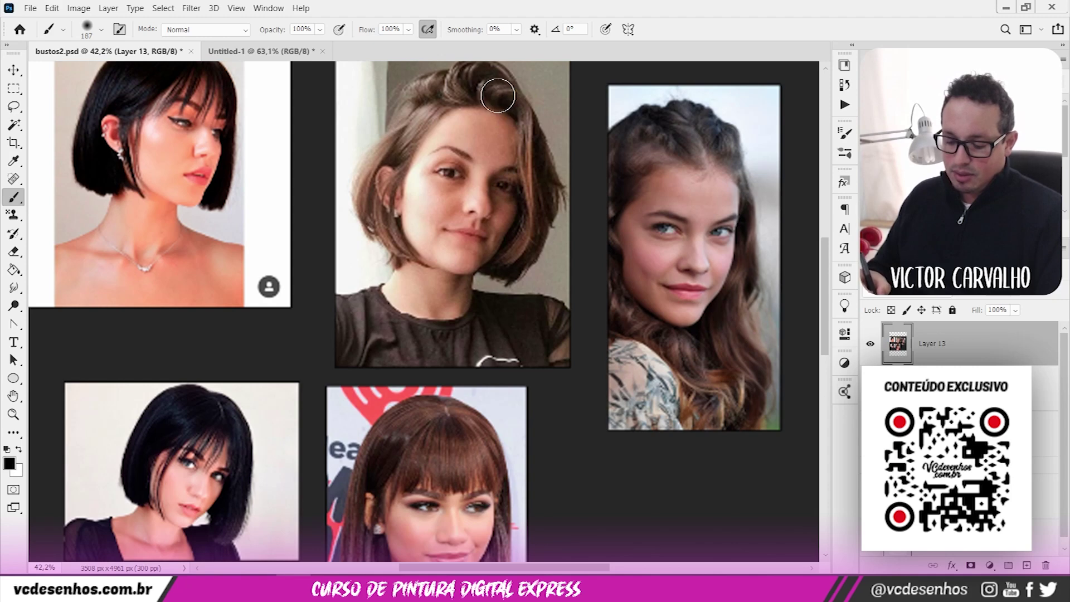
right_click(528, 127)
left_click_drag(623, 166, 611, 166)
mouse_move(471, 145)
left_mouse_down()
mouse_move(490, 115)
mouse_move(503, 146)
left_mouse_up()
mouse_move(466, 112)
left_mouse_down()
mouse_move(419, 165)
mouse_move(412, 231)
mouse_move(428, 261)
left_mouse_up()
key("ctrl+z")
- Alternate between white and black brush strokes to add light and shadow over the short-haired woman's face
key("x")
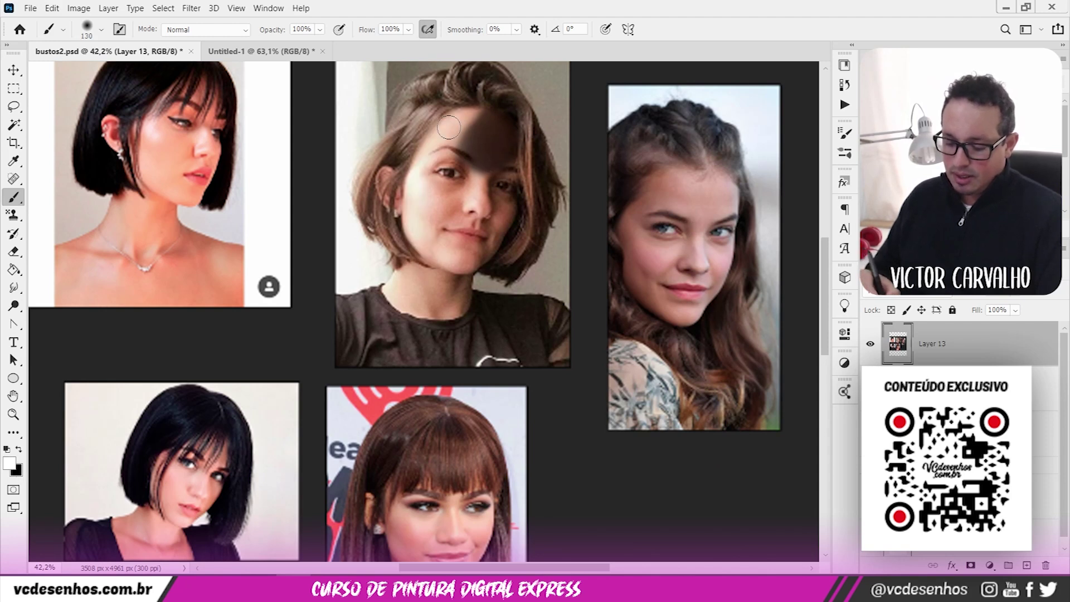
mouse_move(468, 111)
left_mouse_down()
mouse_move(408, 210)
mouse_move(423, 234)
mouse_move(432, 195)
left_mouse_up()
key("x")
mouse_move(484, 172)
left_mouse_down()
mouse_move(494, 205)
mouse_move(476, 184)
mouse_move(481, 248)
left_mouse_up()
key("x")
key("x")
mouse_move(471, 231)
left_mouse_down()
mouse_move(447, 252)
mouse_move(472, 251)
mouse_move(470, 260)
mouse_move(506, 221)
mouse_move(441, 209)
mouse_move(449, 188)
mouse_move(460, 217)
mouse_move(479, 204)
left_mouse_up()
key("ctrl+z")
key("x")
key("x")
- Undo all brush strokes on the reference photo, and toggle the visibility of Layer 13 off and on
key("ctrl+z")
key("ctrl+z")
key("ctrl+z")
key("ctrl+z")
key("ctrl+z")
key("ctrl+z")
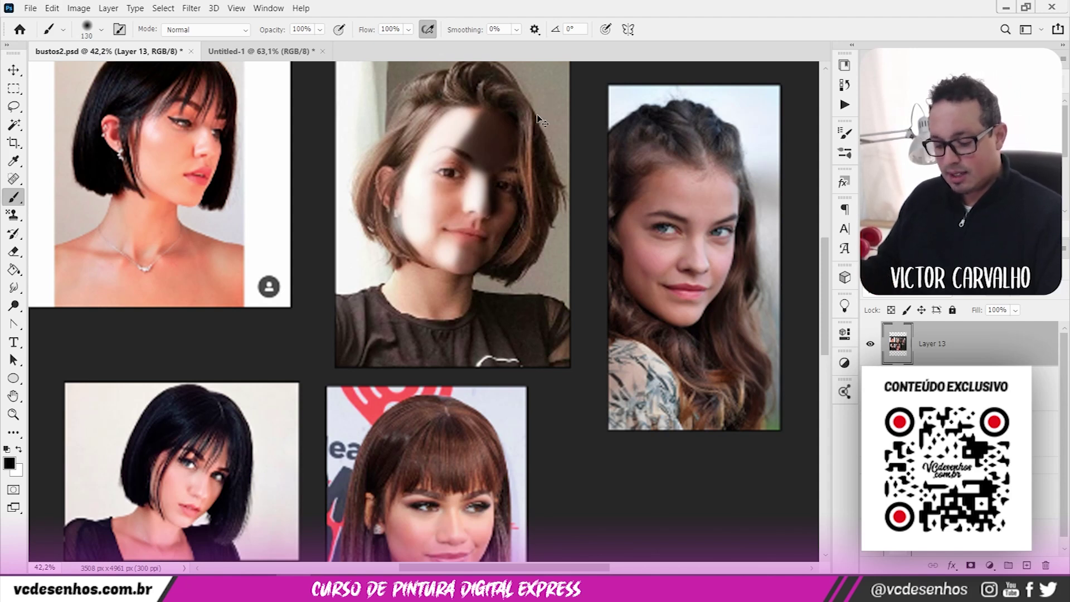
key("ctrl+z")
key("ctrl+z")
key("ctrl+comma")
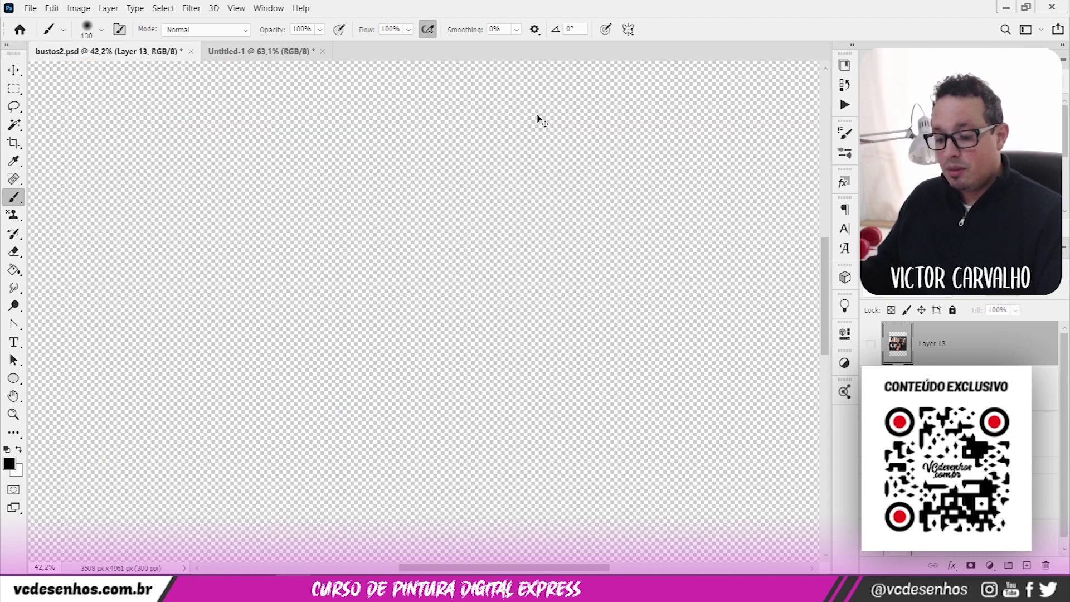
key("ctrl+comma")
- Add an empty layer above the reference photos on Layer 13
key("z")
left_click(577, 238, "alt")
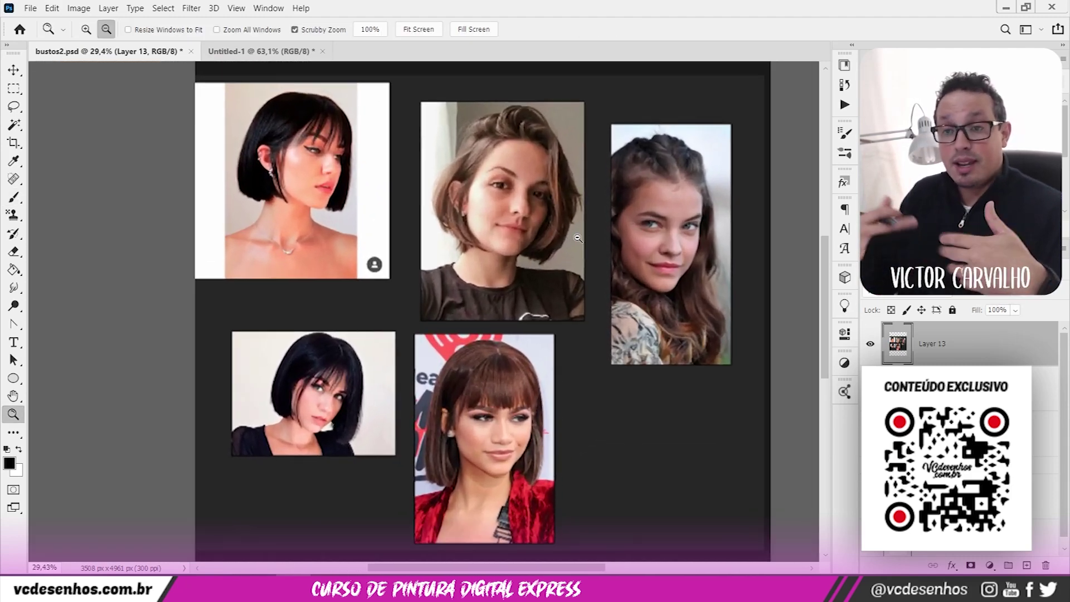
left_click(1026, 565)
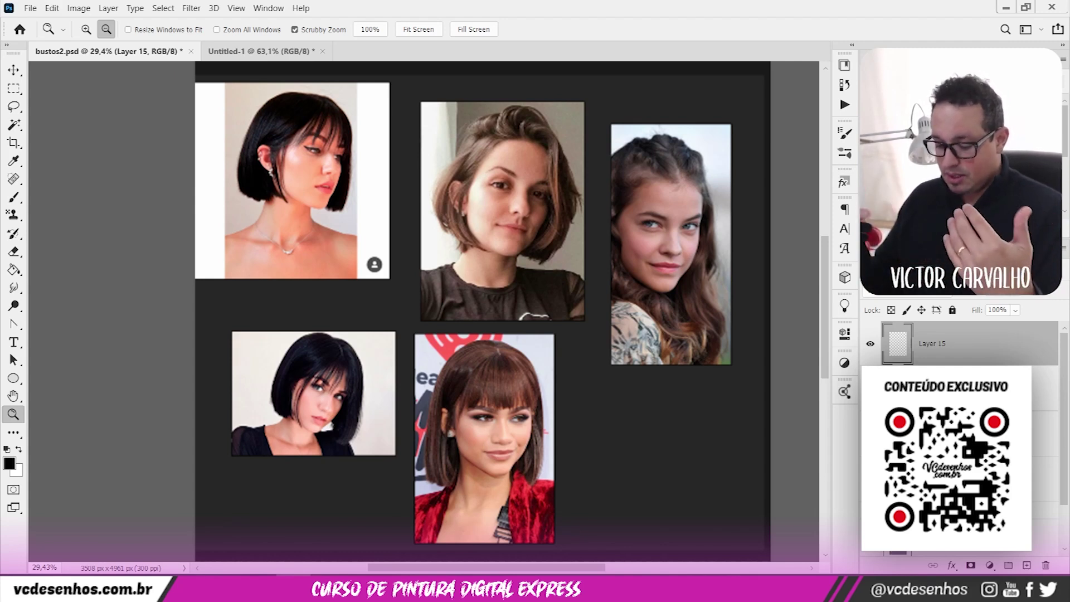
- Switch to the Untitled-1 document and choose a bright, fully saturated red as the foreground colour
left_click(250, 54)
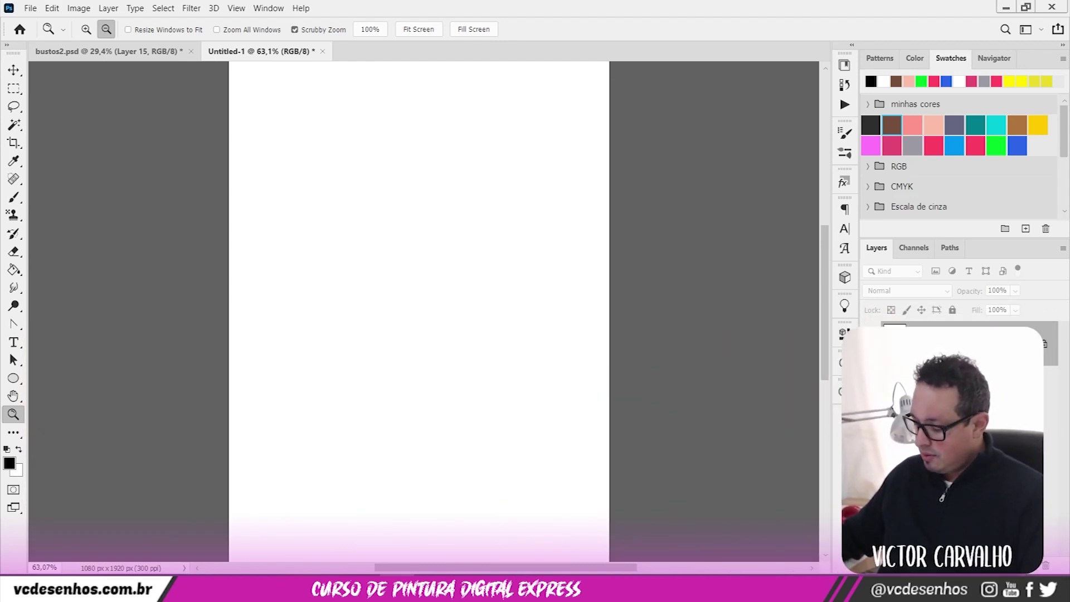
left_click(914, 58)
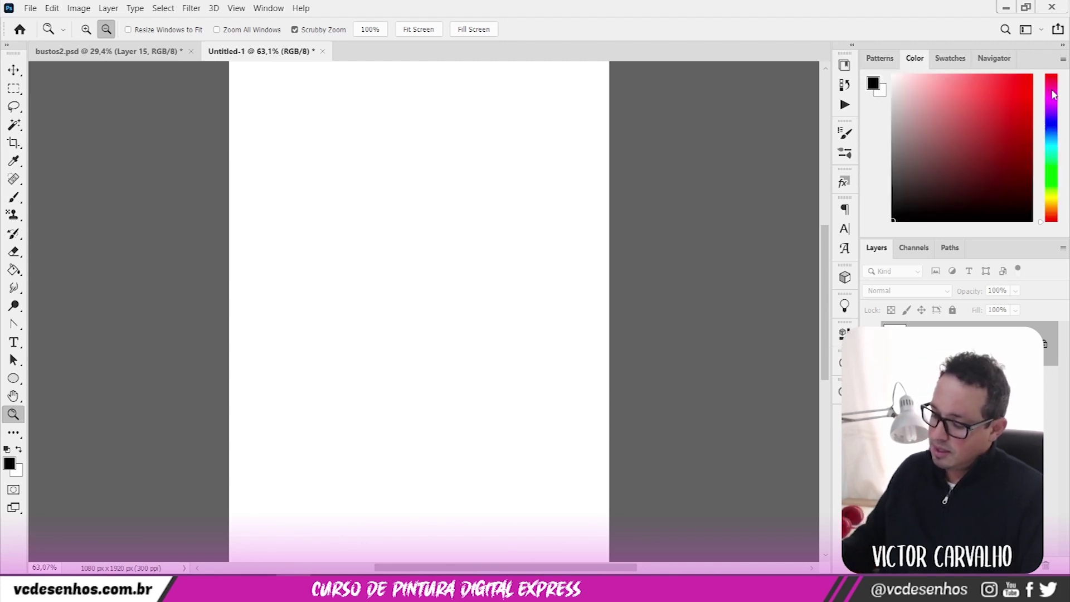
left_click(986, 90)
left_click(940, 144)
left_click(1029, 76)
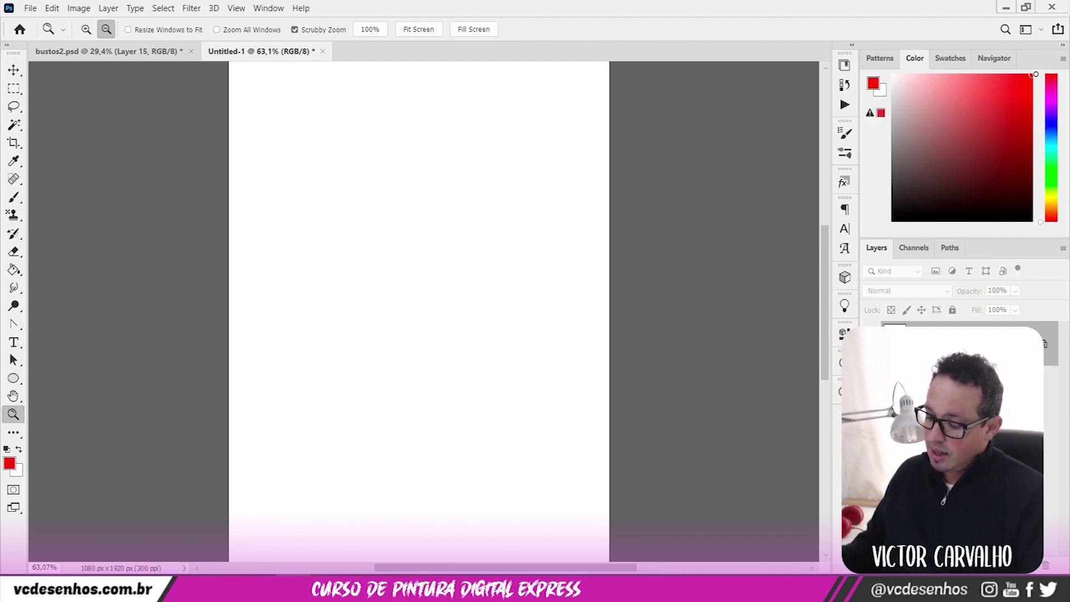
- Paint a soft red dot near the top of the canvas on a new layer with an 83 px brush
key("b")
right_click(433, 139)
left_click(551, 167)
mouse_move(489, 122)
left_mouse_down()
mouse_move(508, 122)
mouse_move(495, 120)
mouse_move(517, 101)
left_mouse_up()
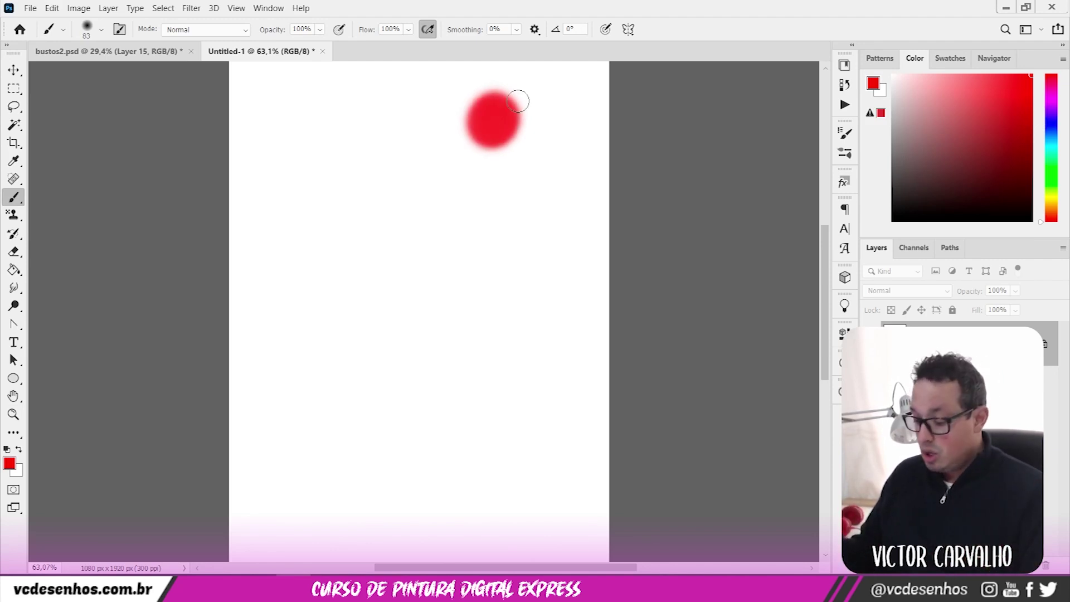
key("ctrl+z")
key("ctrl+z")
key("ctrl+shift+alt+n")
mouse_move(451, 115)
left_mouse_down()
mouse_move(468, 120)
mouse_move(467, 140)
mouse_move(477, 112)
mouse_move(499, 100)
left_mouse_up()
- Fill another new layer above the red dot with black and set its blending mode to Saturation
key("ctrl+shift+alt+n")
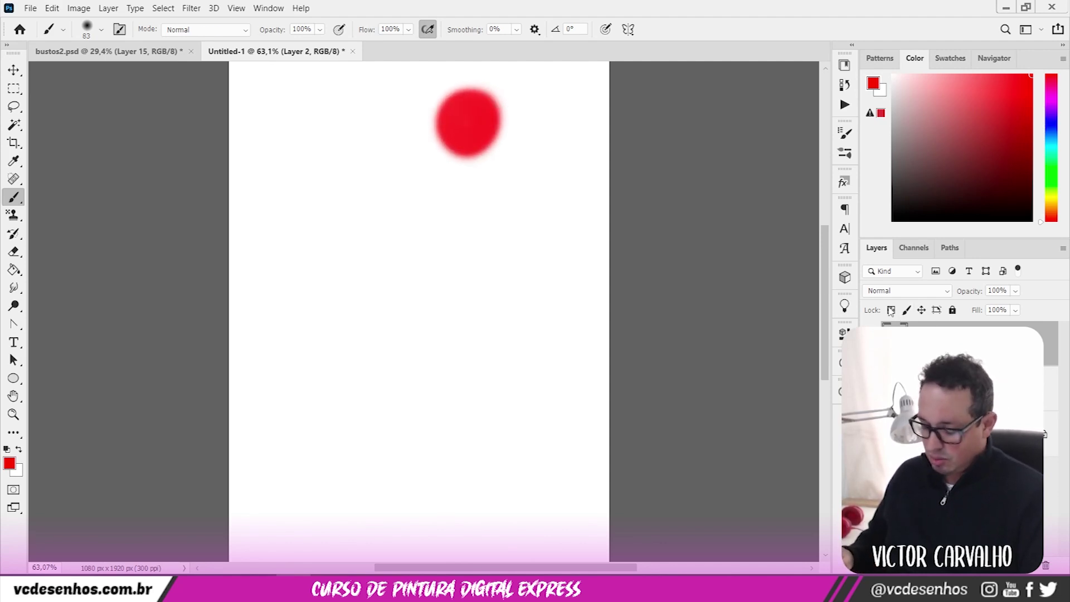
key("g")
key("d")
left_click(510, 192)
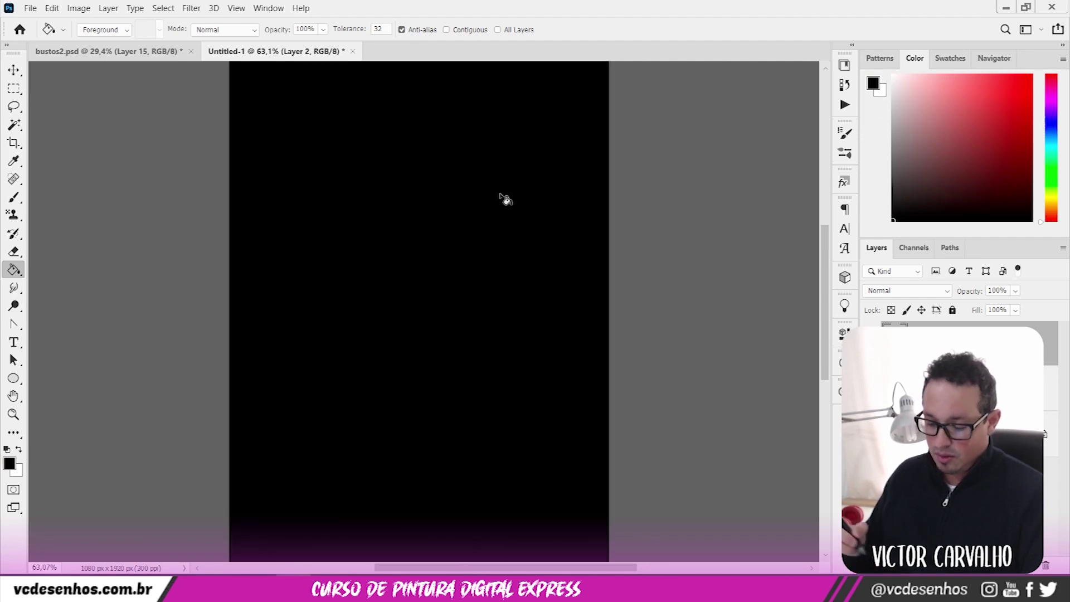
left_click(925, 291)
left_click(884, 539)
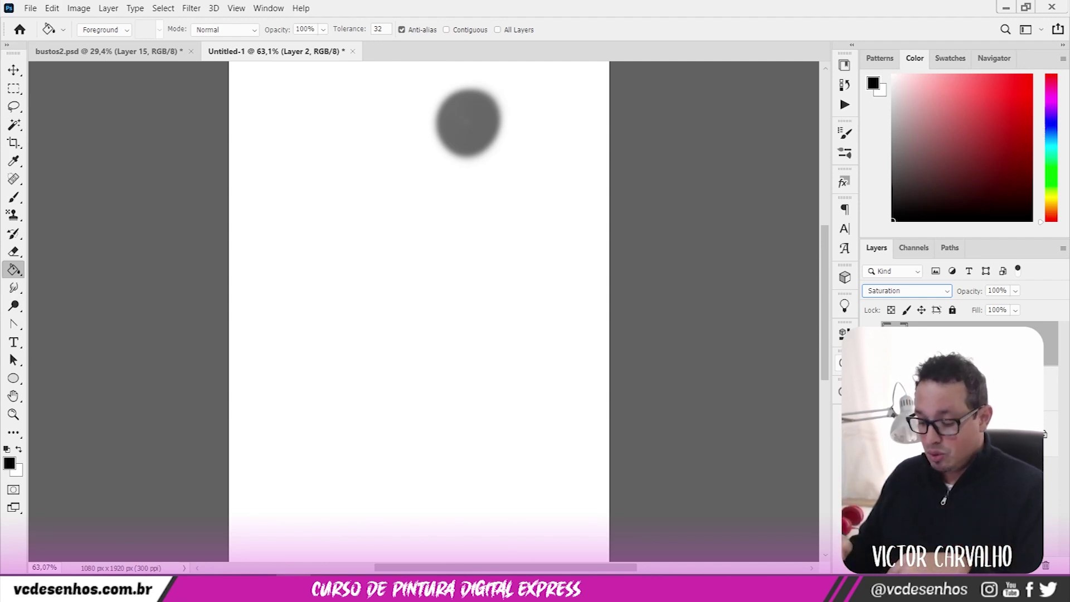
- Hide the black Saturation layer, and enlarge the dot on Layer 1 slightly with red sampled from it
key("alt+bracketleft")
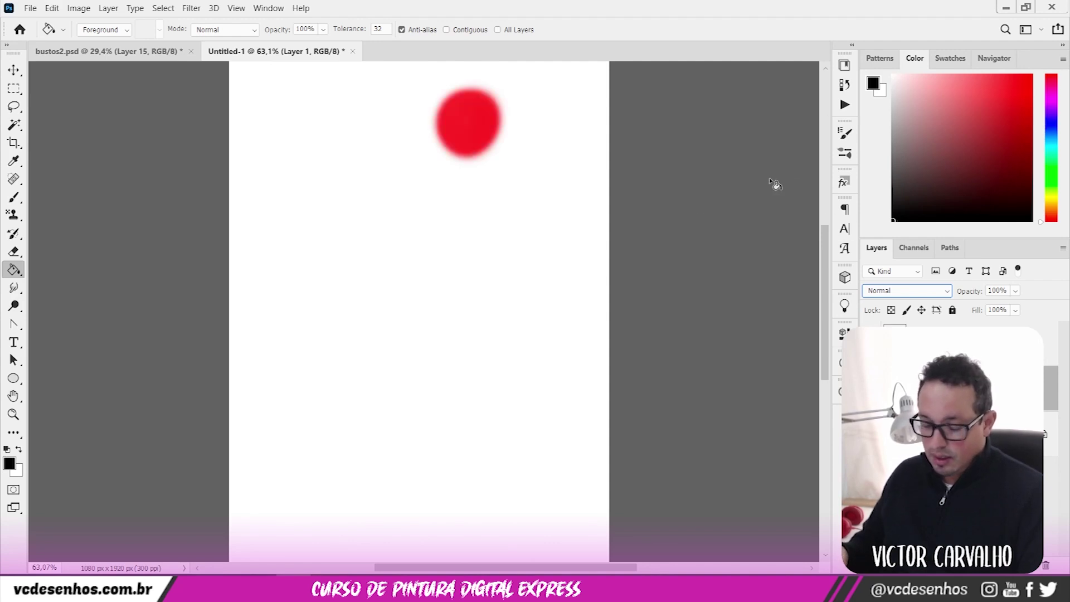
left_click(488, 105)
key("ctrl+z")
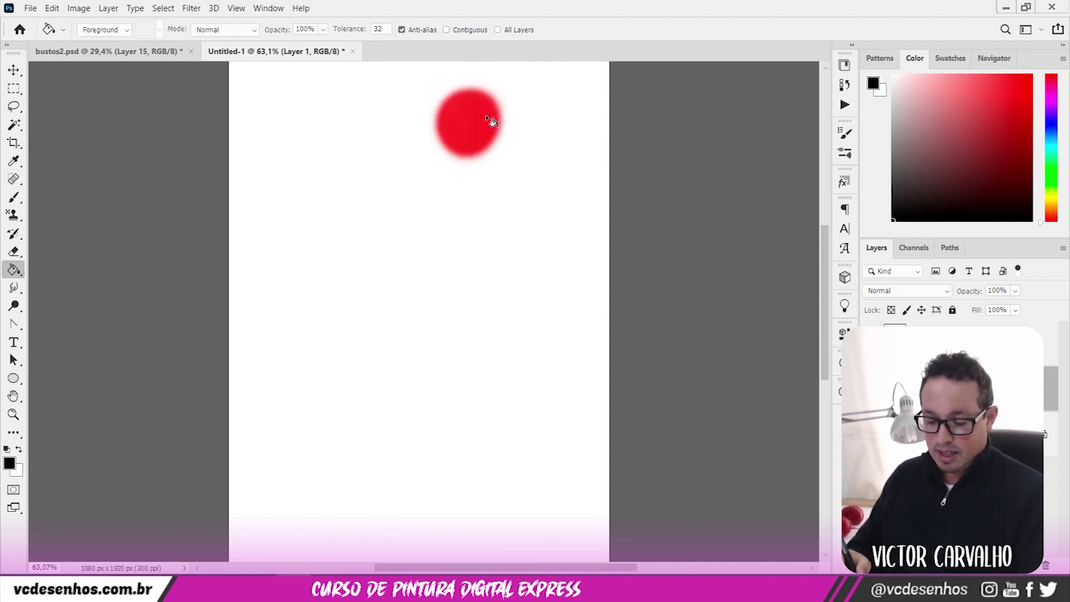
key("i")
left_click(486, 101)
key("b")
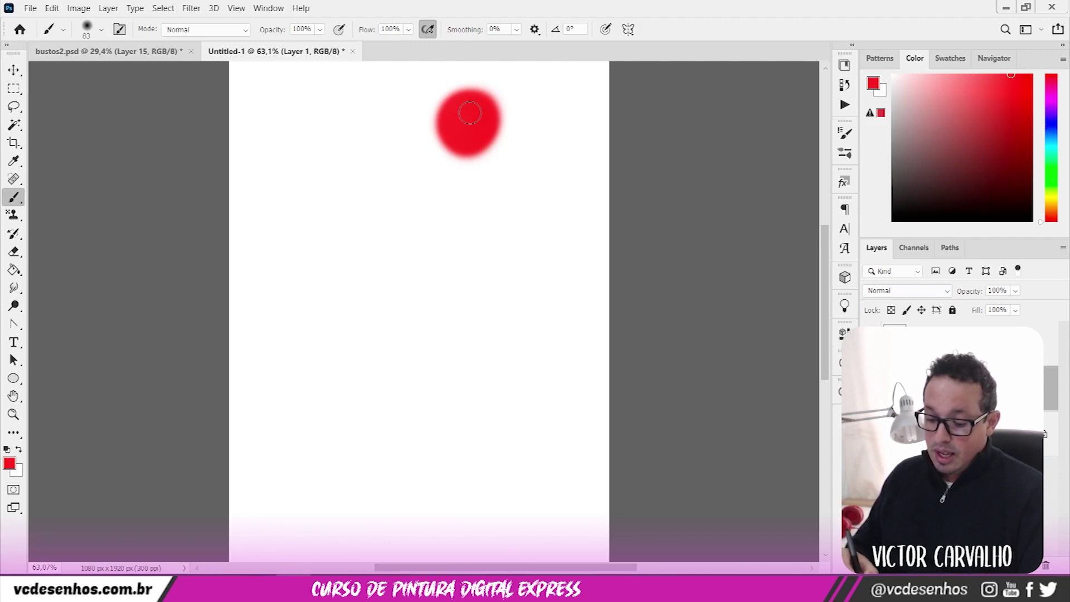
mouse_move(468, 108)
left_mouse_down()
mouse_move(477, 119)
mouse_move(465, 146)
left_mouse_up()
right_click(485, 114)
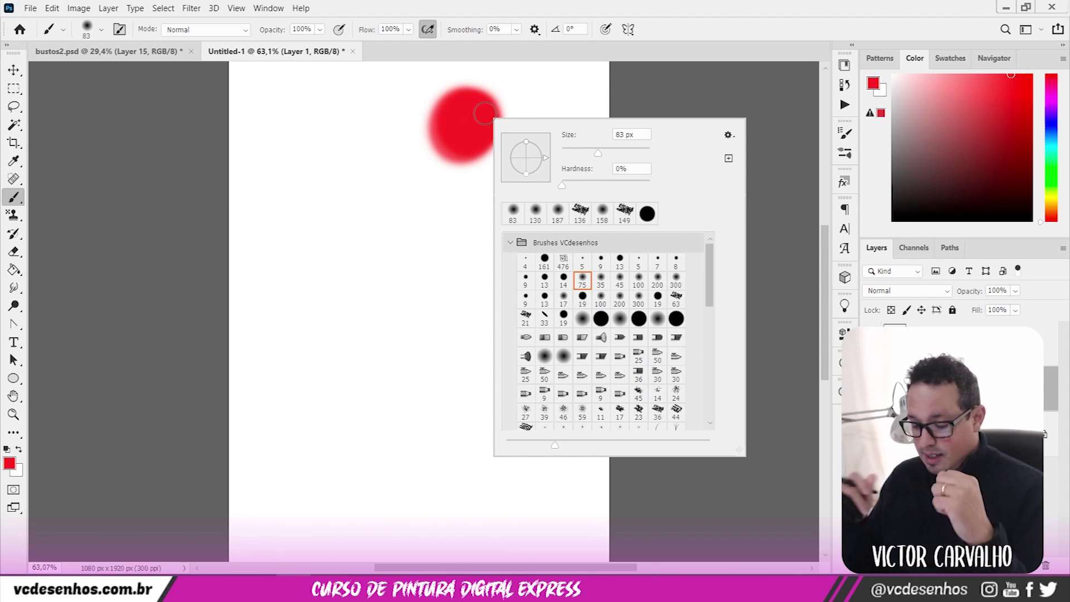
key("Escape")
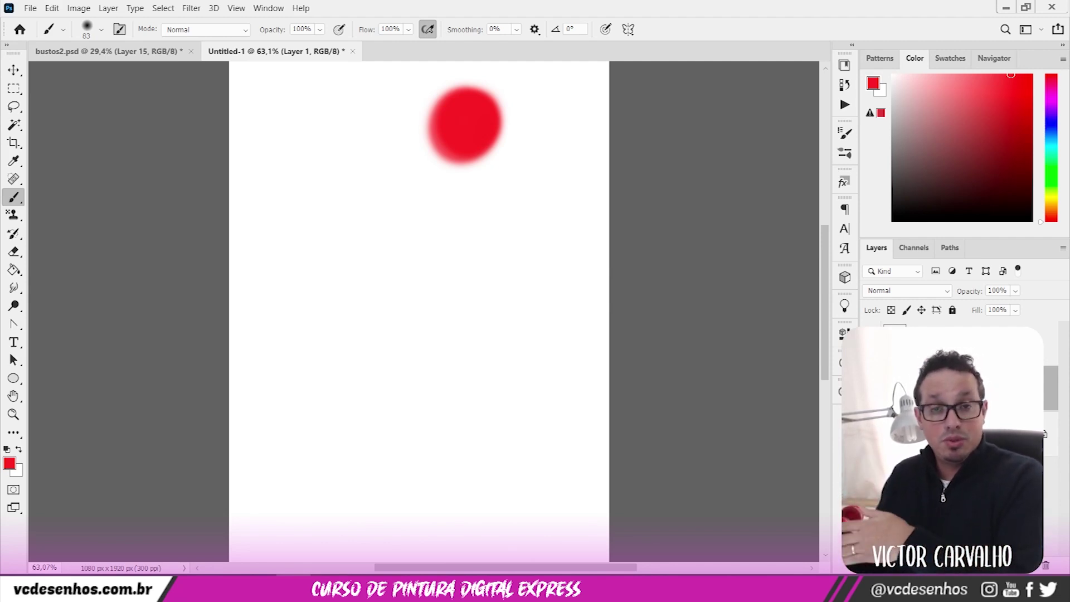
- Switch to bustos2.psd, fill Layer 15 with black and set its blending mode to Saturation
left_click(126, 53)
left_click(959, 389)
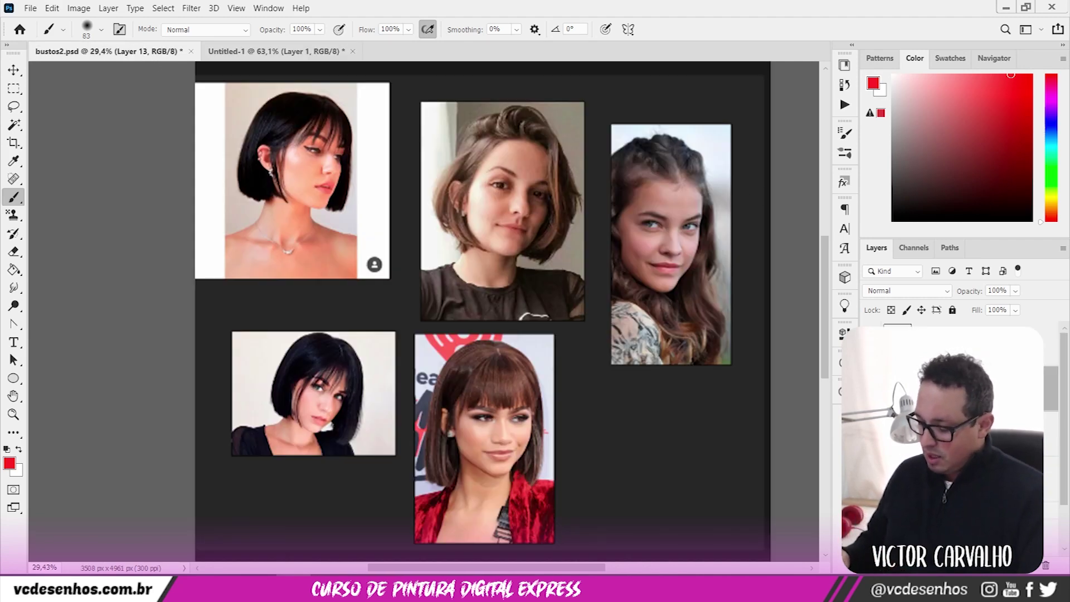
left_click(958, 346)
key("g")
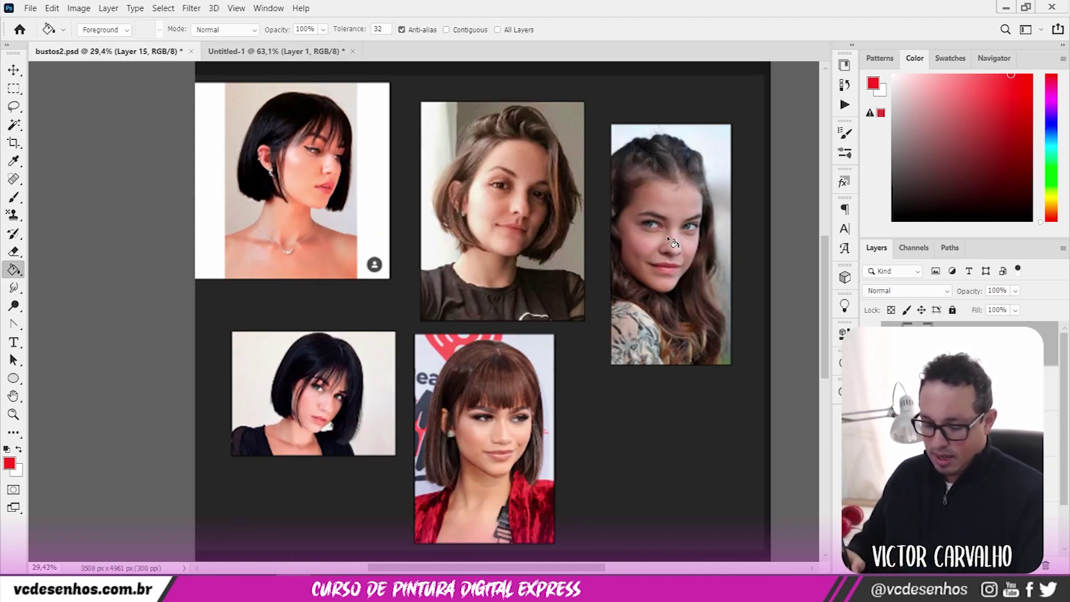
key("d")
left_click(680, 247)
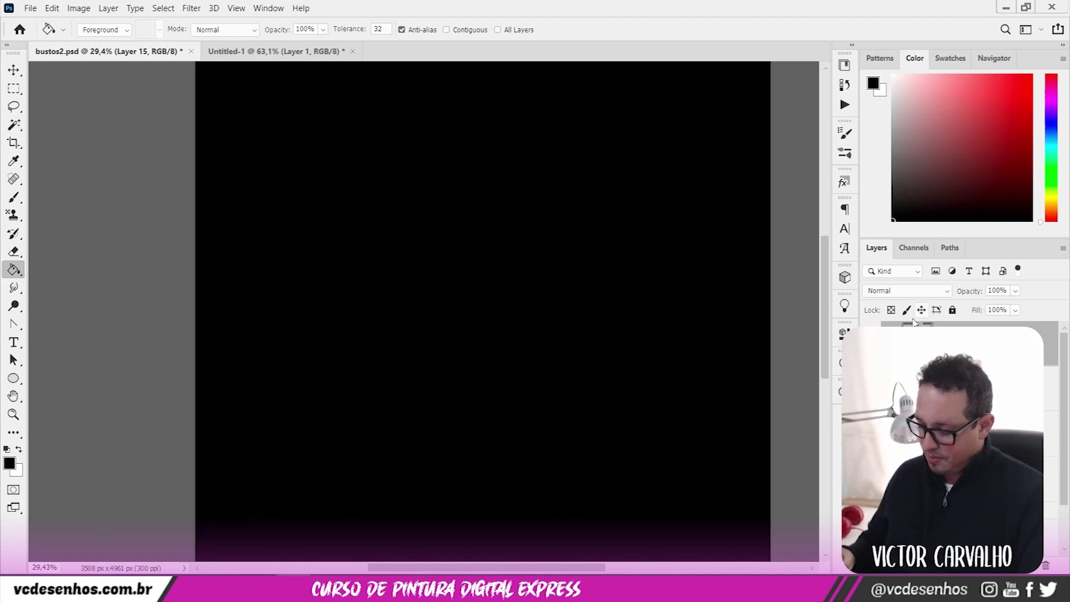
left_click(908, 291)
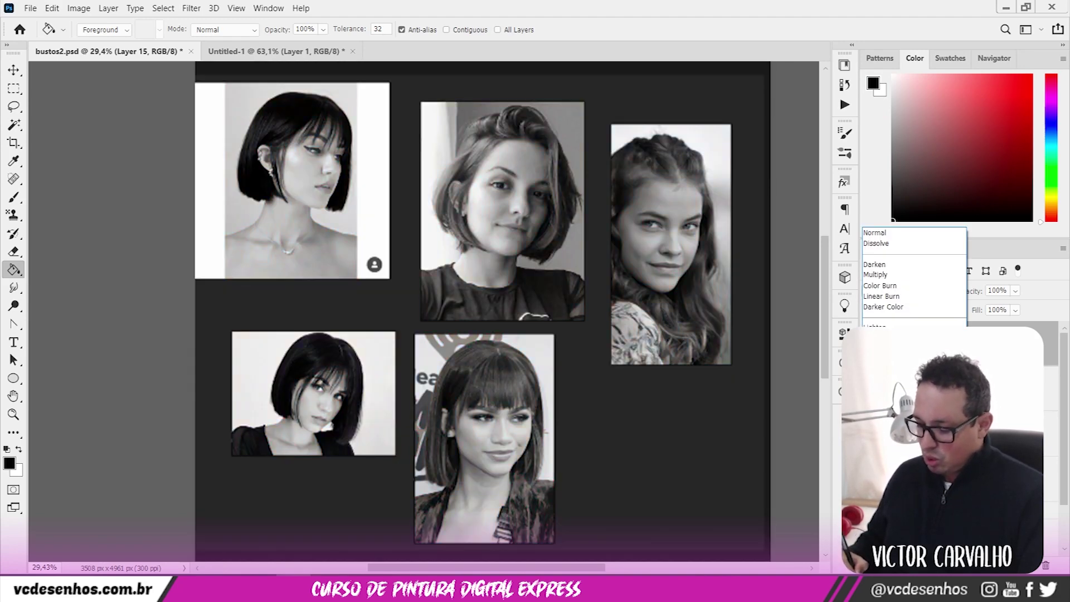
key("Return")
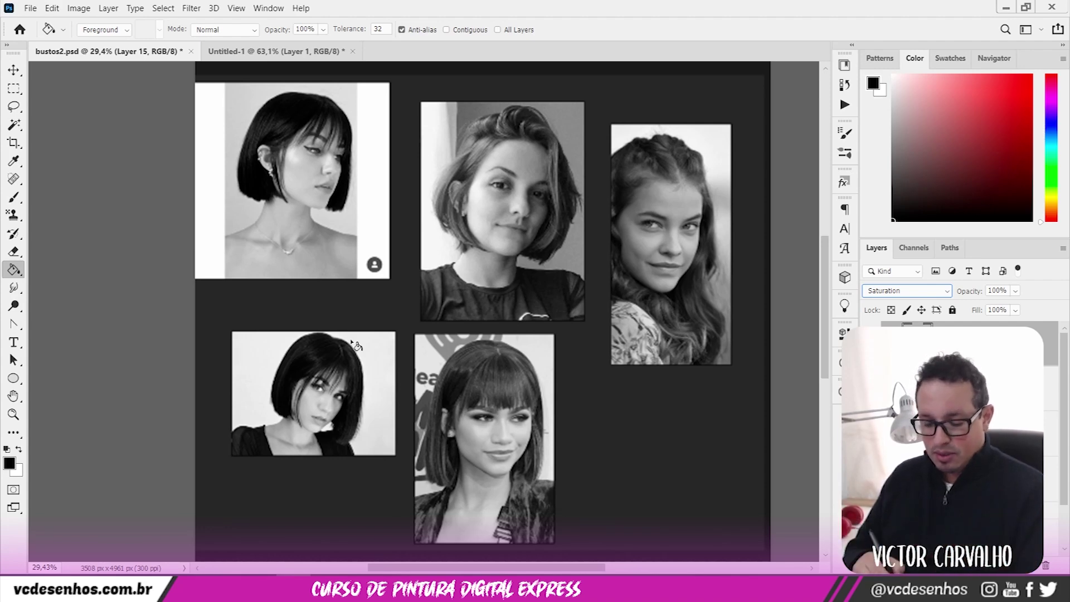
key("z")
left_click_drag(562, 226, 581, 199)
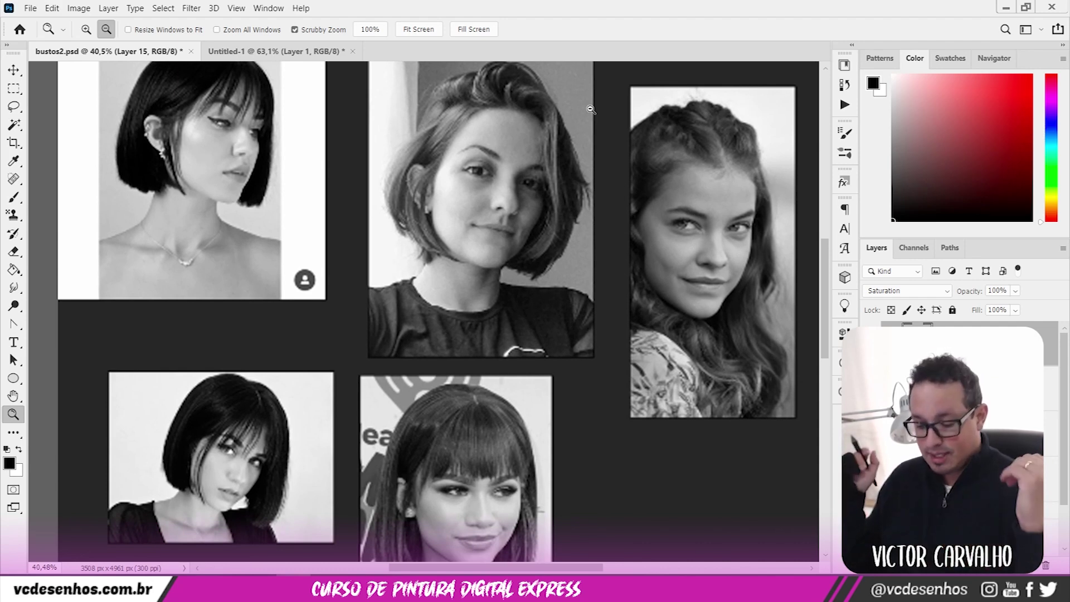
left_click(191, 9)
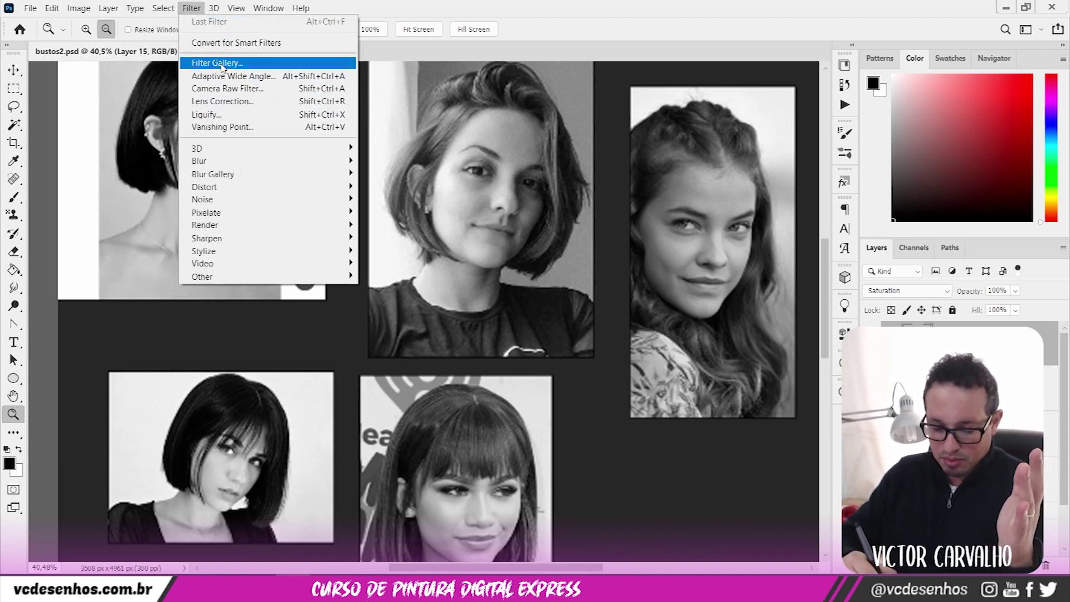
key("Escape")
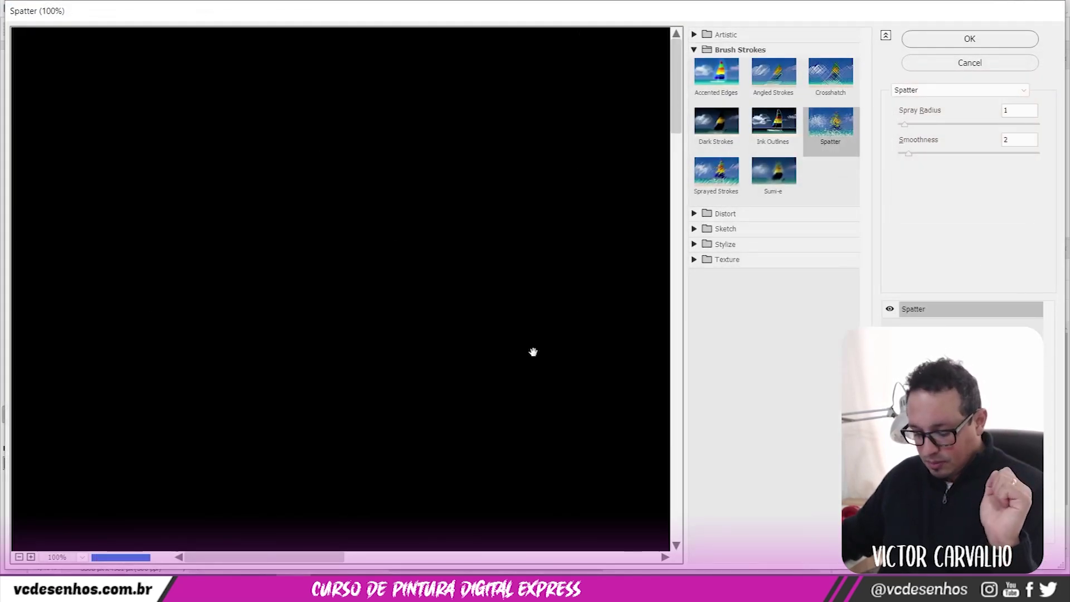
left_click(935, 69)
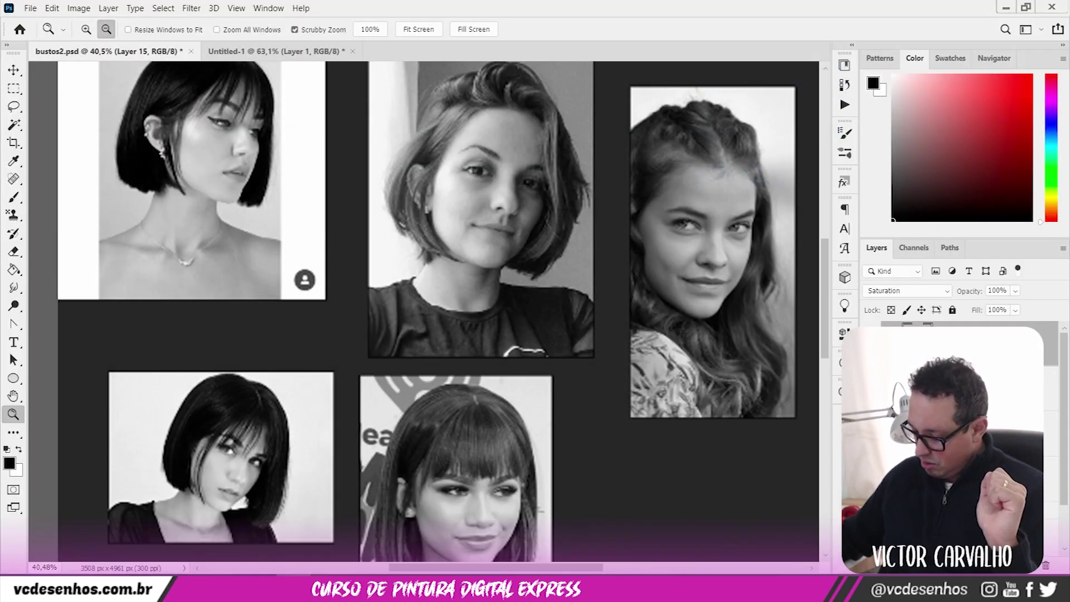
- Preview the Artistic Cutout filter on Layer 13 in the Filter Gallery, with all five portraits shown at 33.3%
left_click(192, 14)
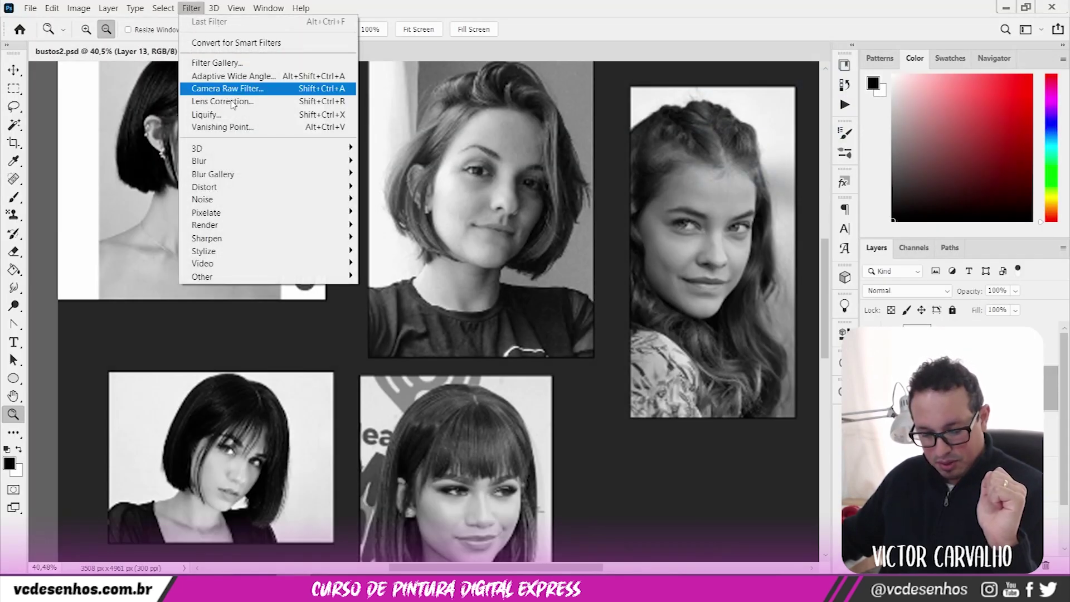
left_click(230, 65)
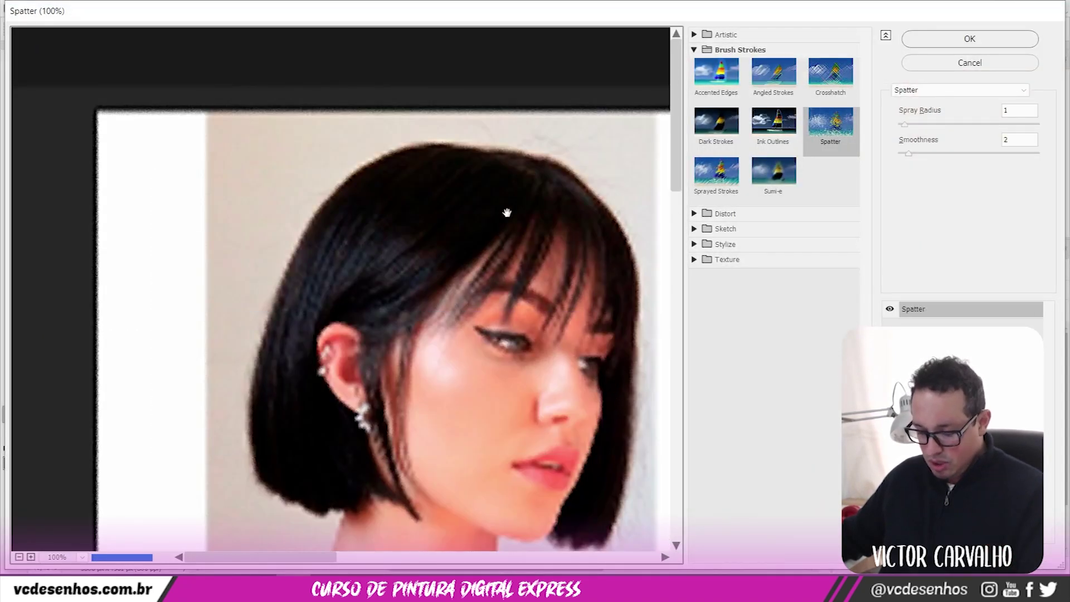
scroll(557, 424, "down", 5)
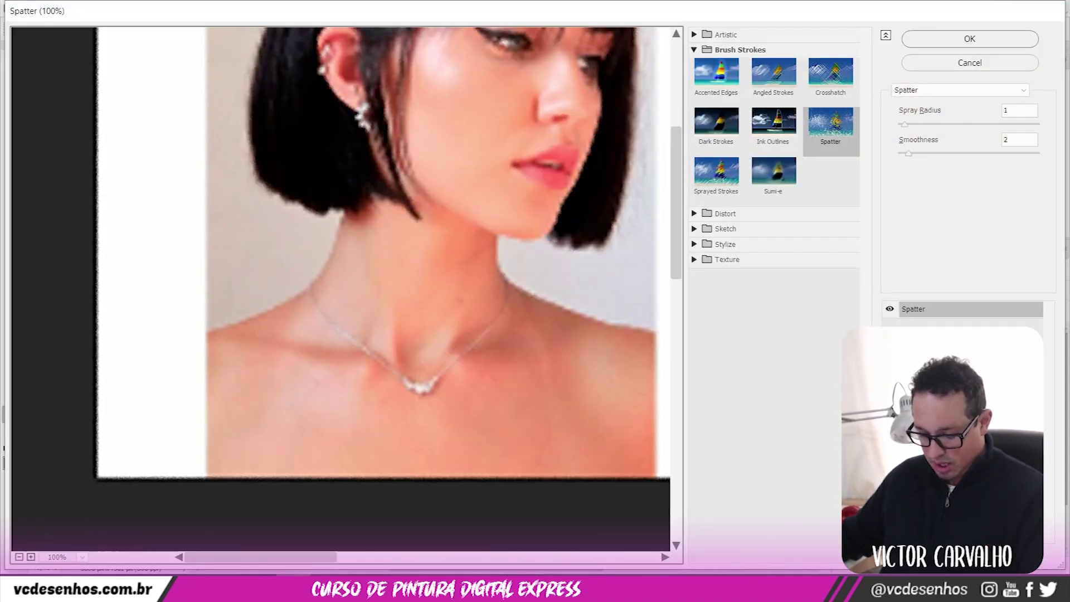
left_click_drag(305, 556, 407, 555)
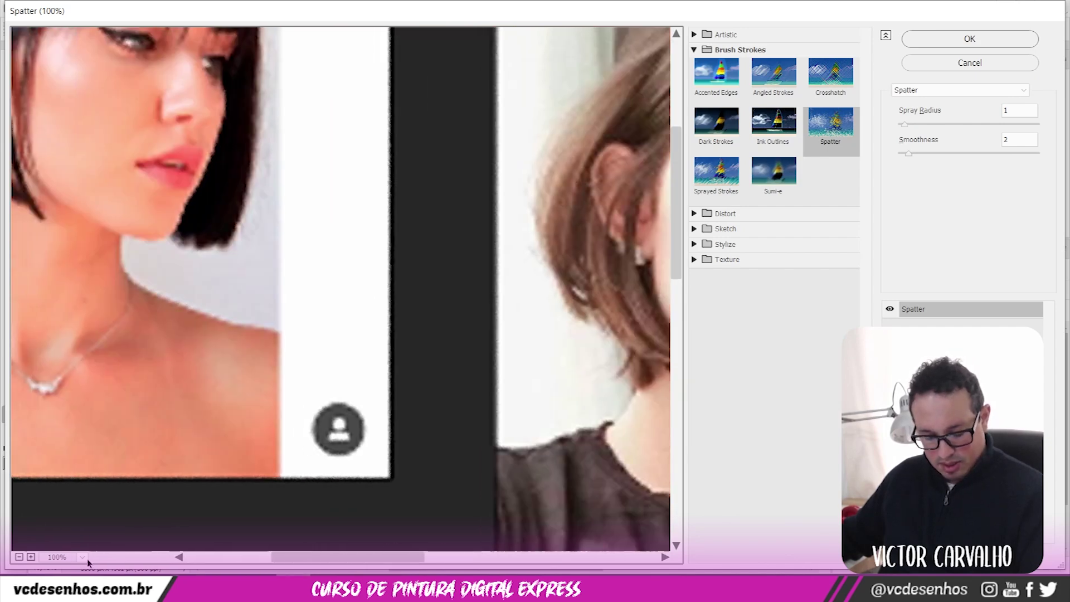
left_click(19, 557)
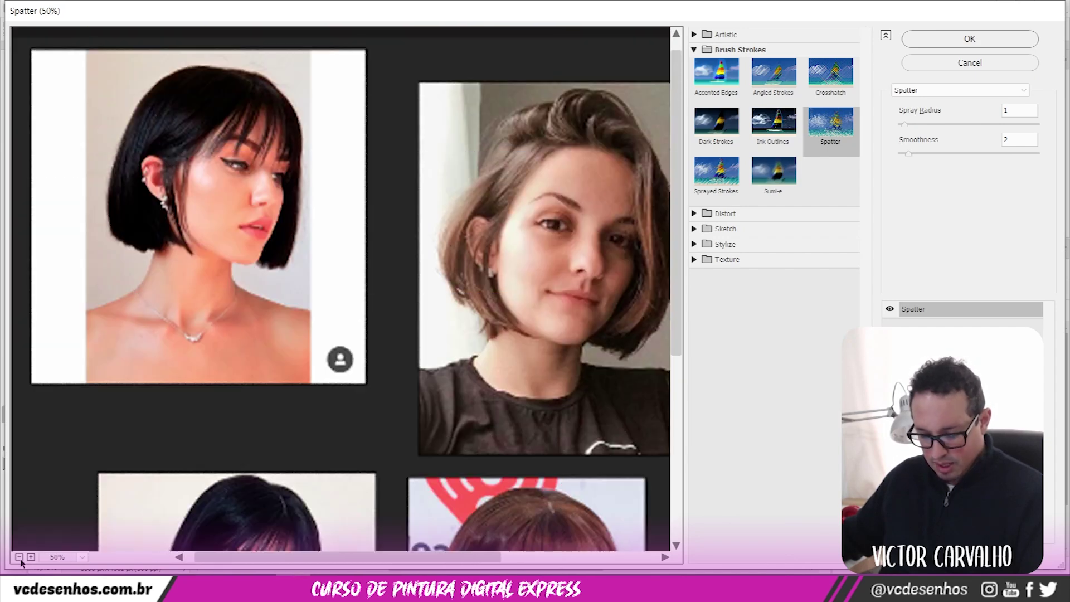
left_click(19, 556)
scroll(354, 366, "down", 1)
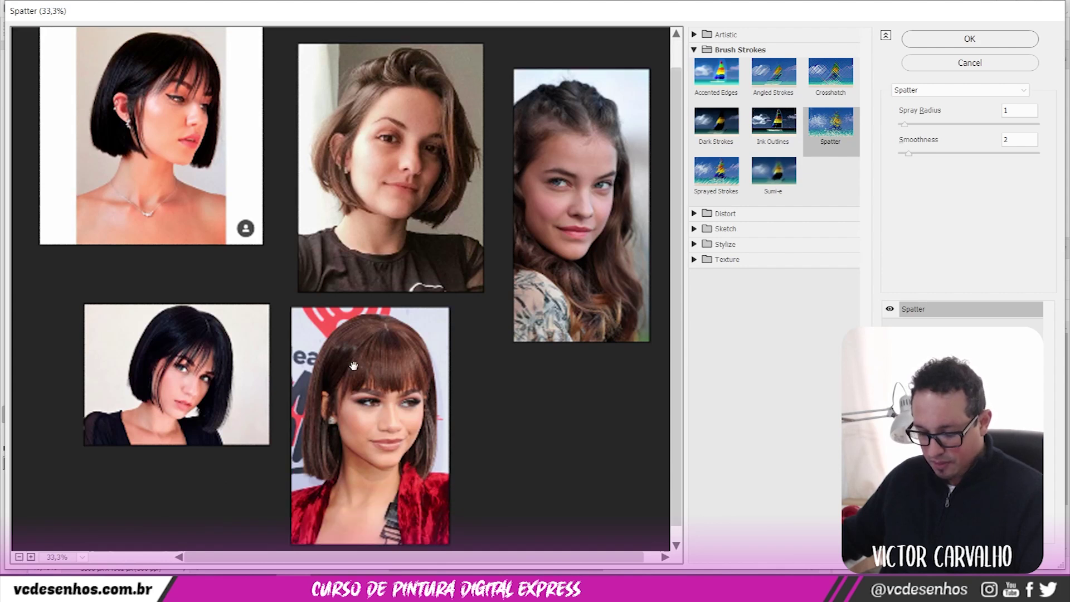
left_click(694, 49)
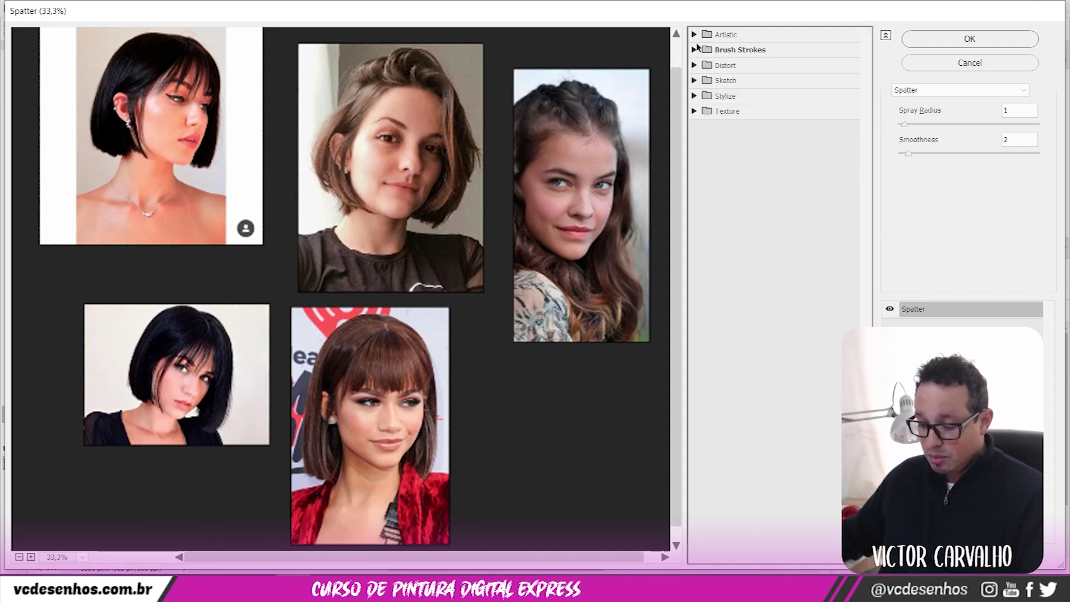
left_click(694, 34)
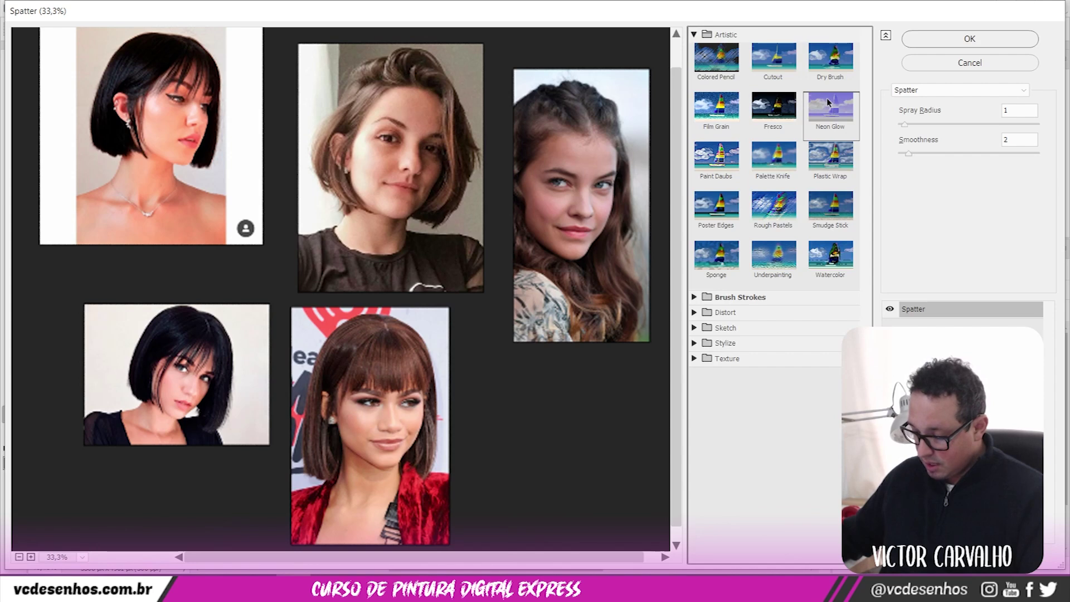
left_click(757, 64)
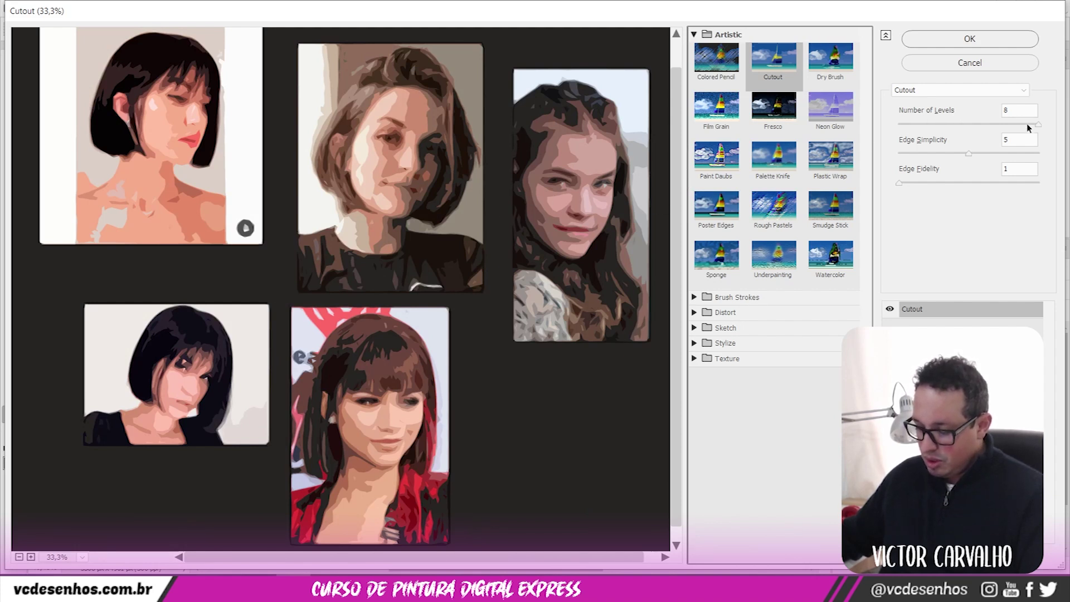
- Reduce the Cutout preview to 3 levels and compare edge simplicity values of 0, 4 and 7, settling on 6
left_click_drag(1033, 129, 946, 133)
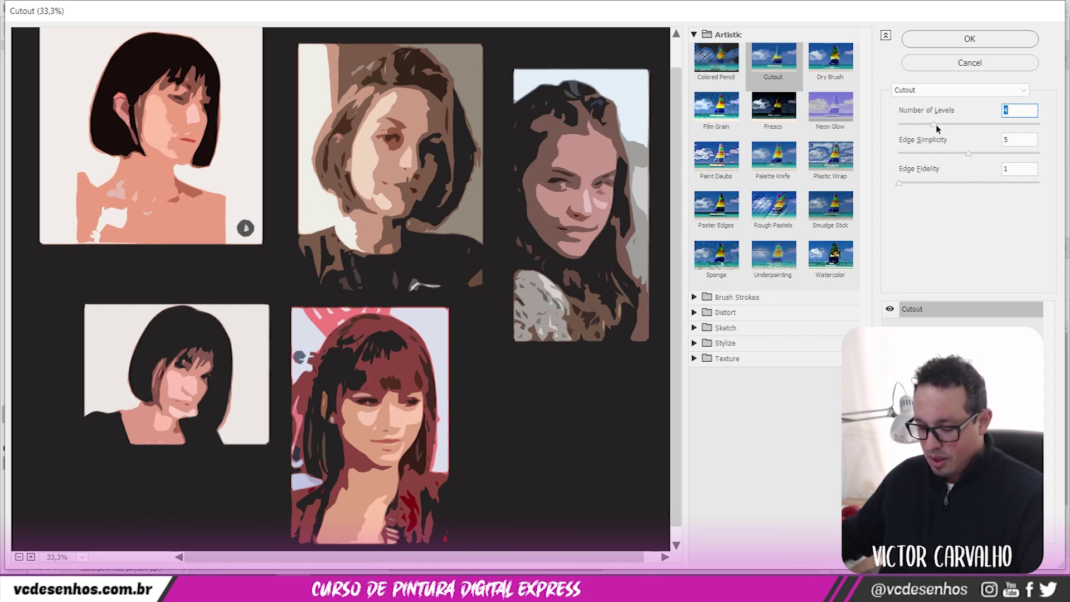
left_click_drag(936, 128, 920, 128)
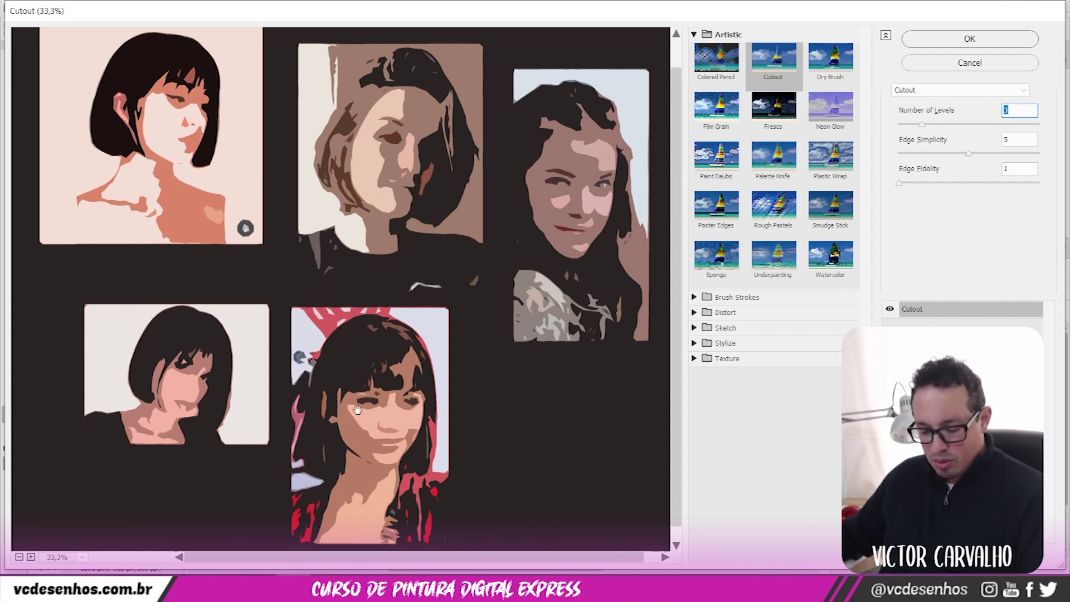
left_click_drag(966, 153, 905, 155)
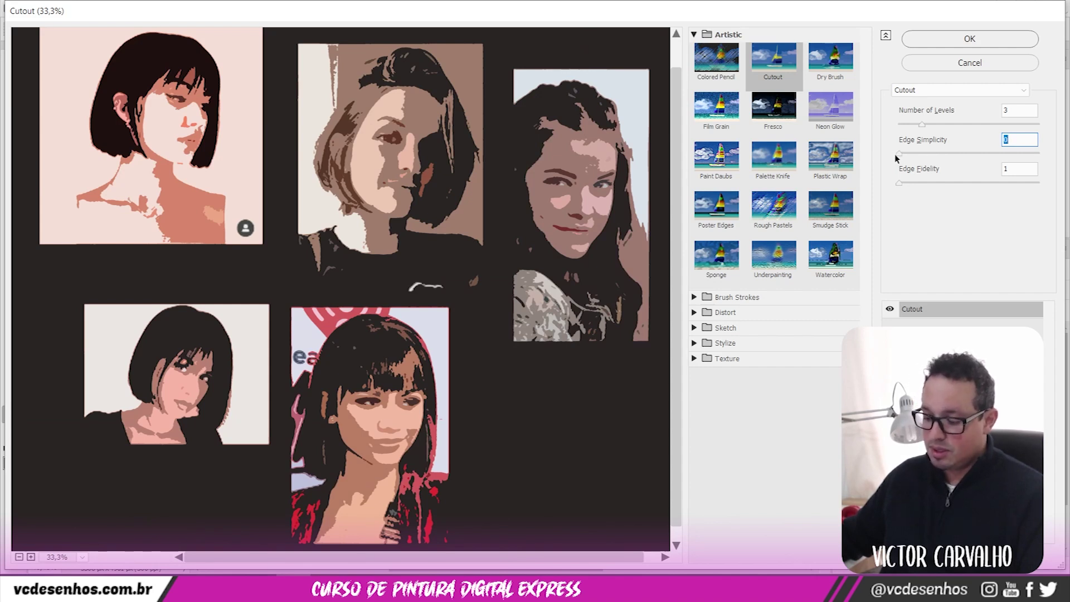
left_click_drag(891, 155, 958, 151)
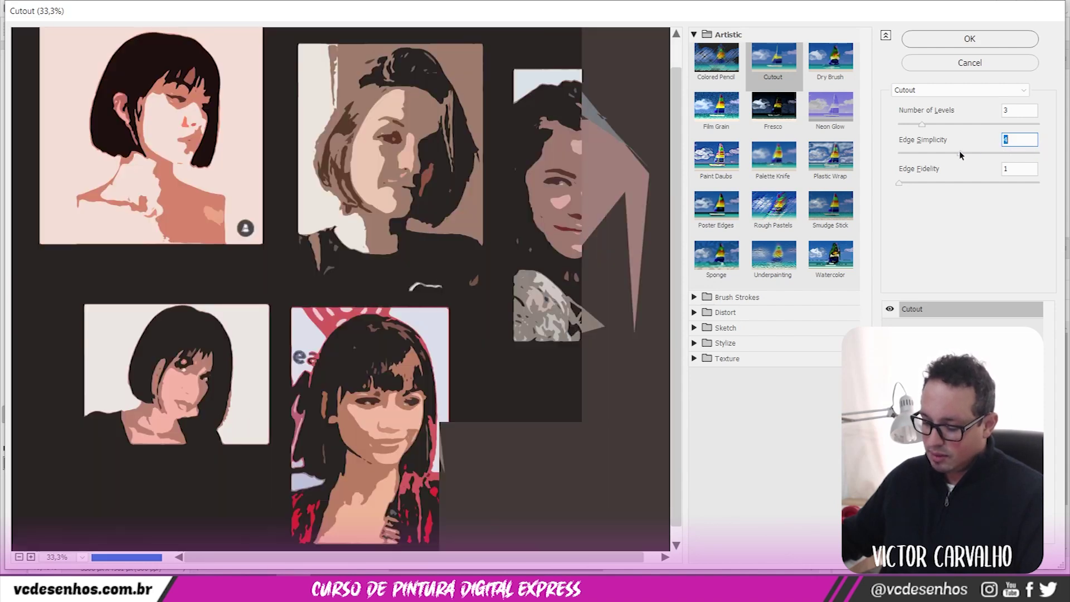
left_click_drag(955, 152, 993, 152)
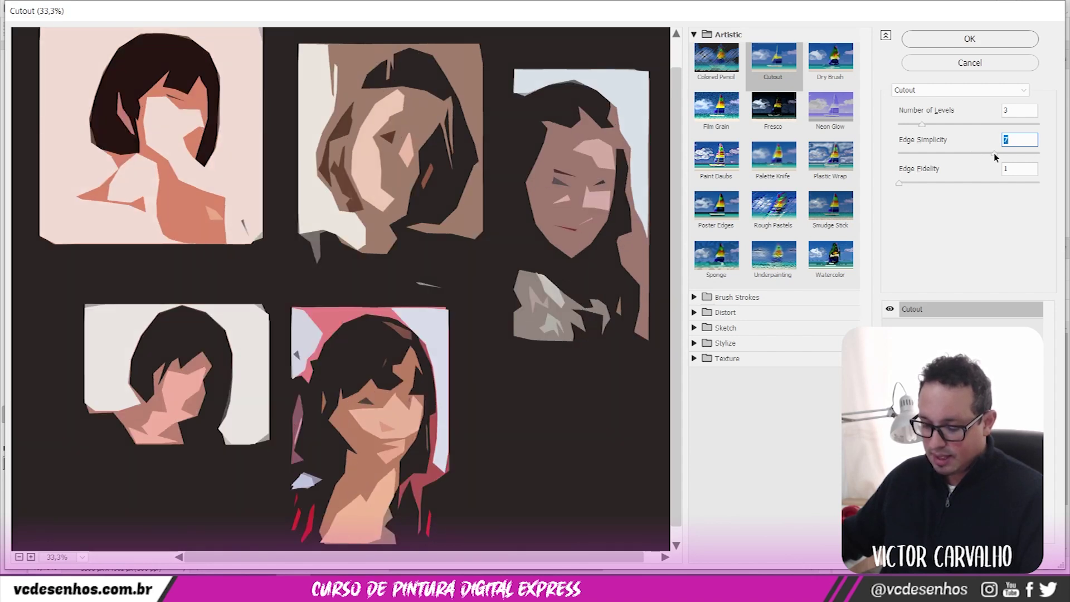
left_click(981, 154)
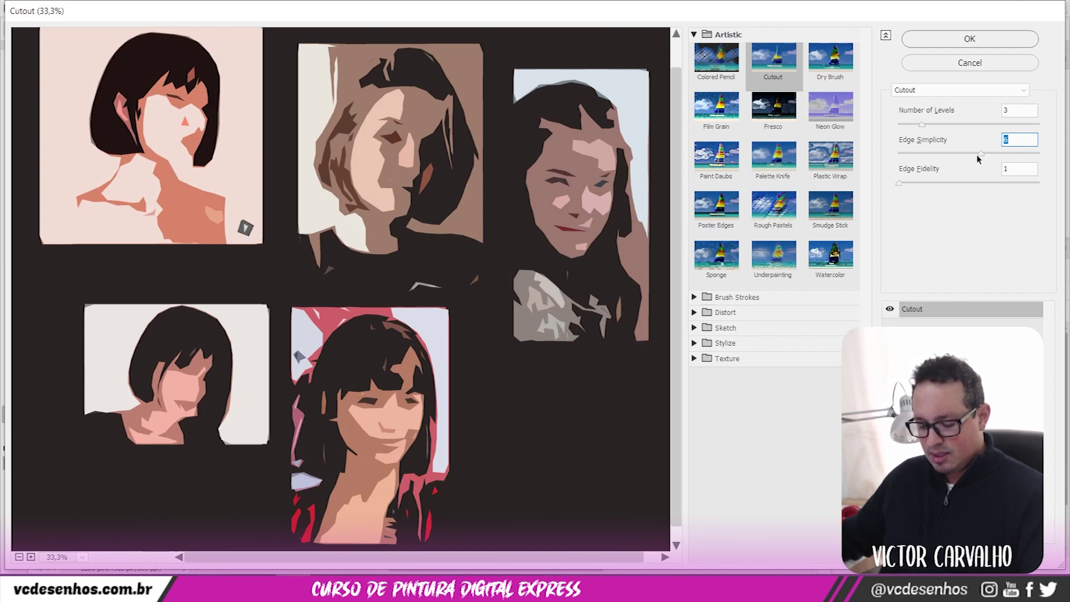
- Compare the Cutout preview at 2 and 3 levels, and cancel the Filter Gallery without applying it
left_click(918, 128)
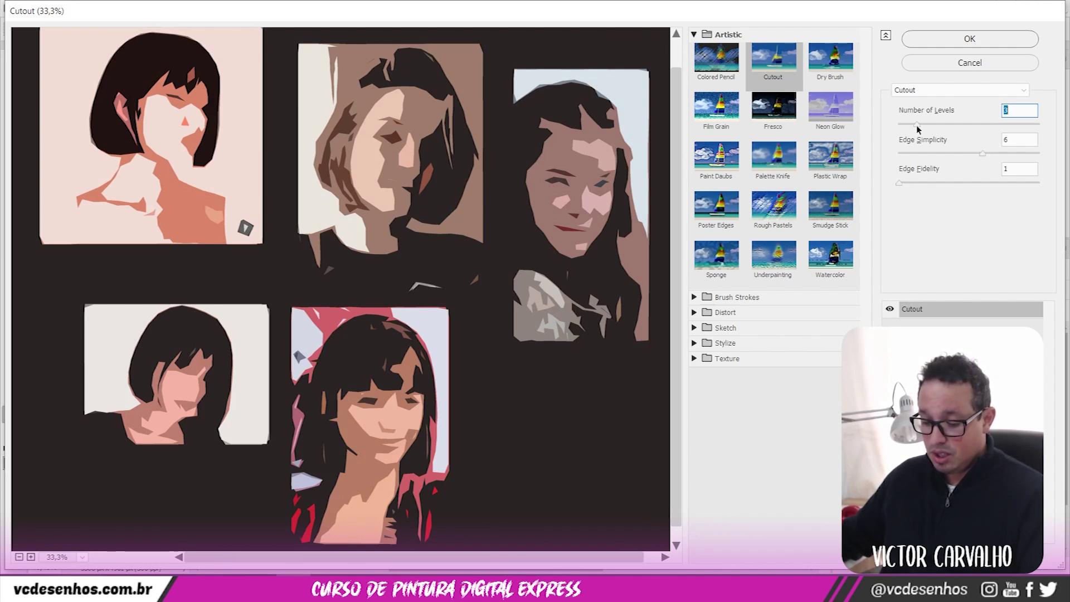
key("Down")
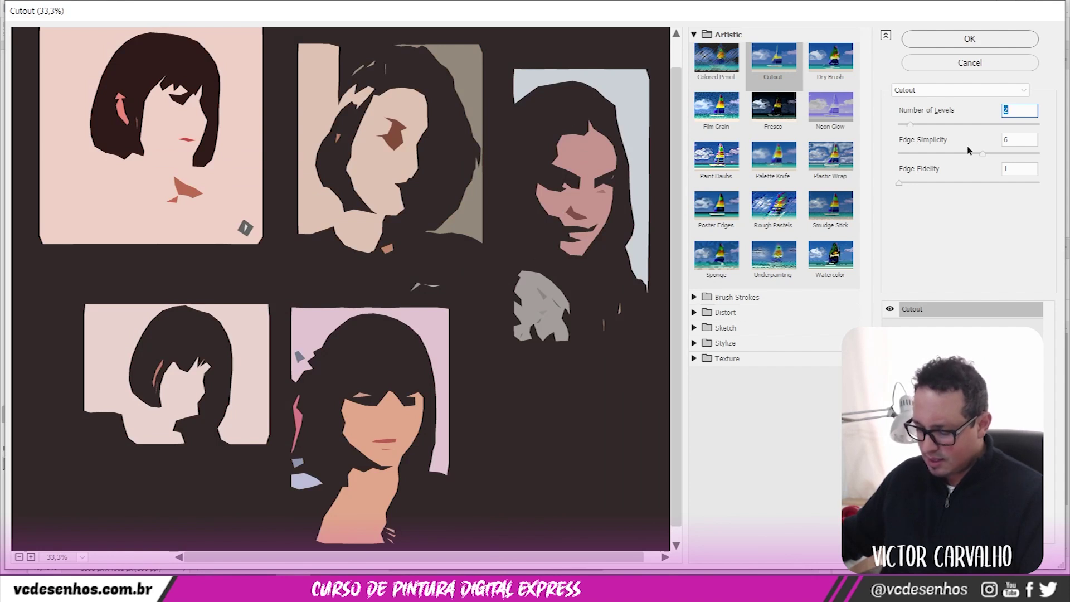
key("Up")
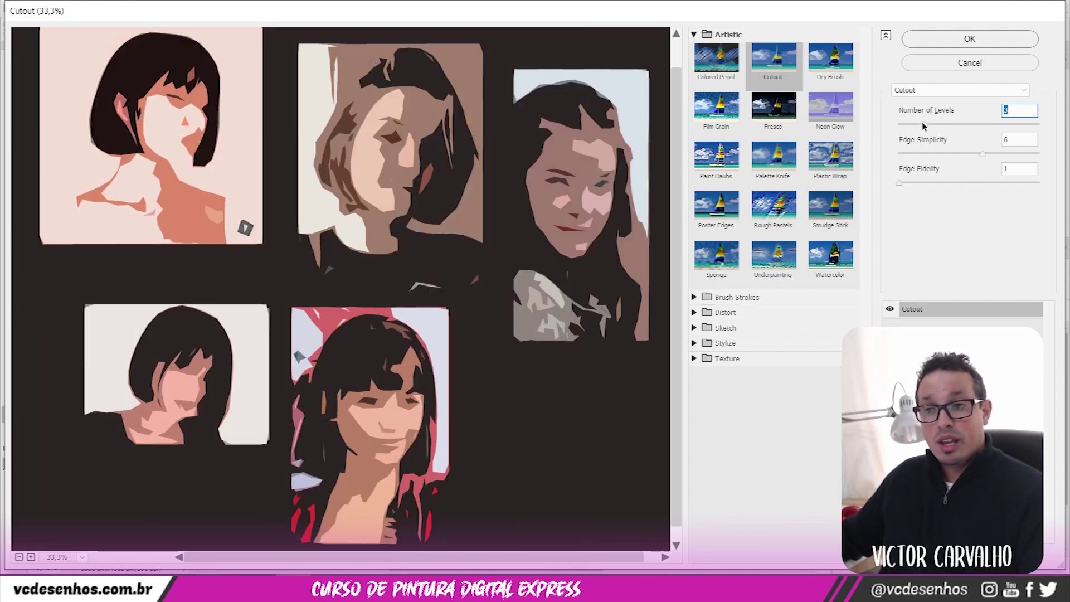
left_click(957, 62)
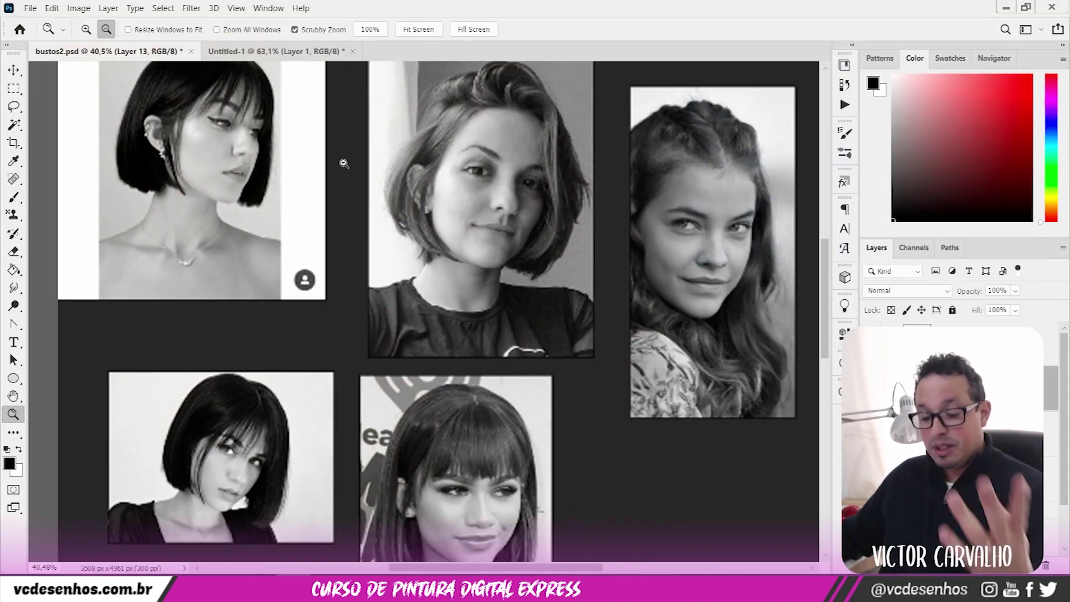
- Switch to the Untitled-1 document, remove the red dot and add a new empty layer
left_click(276, 50)
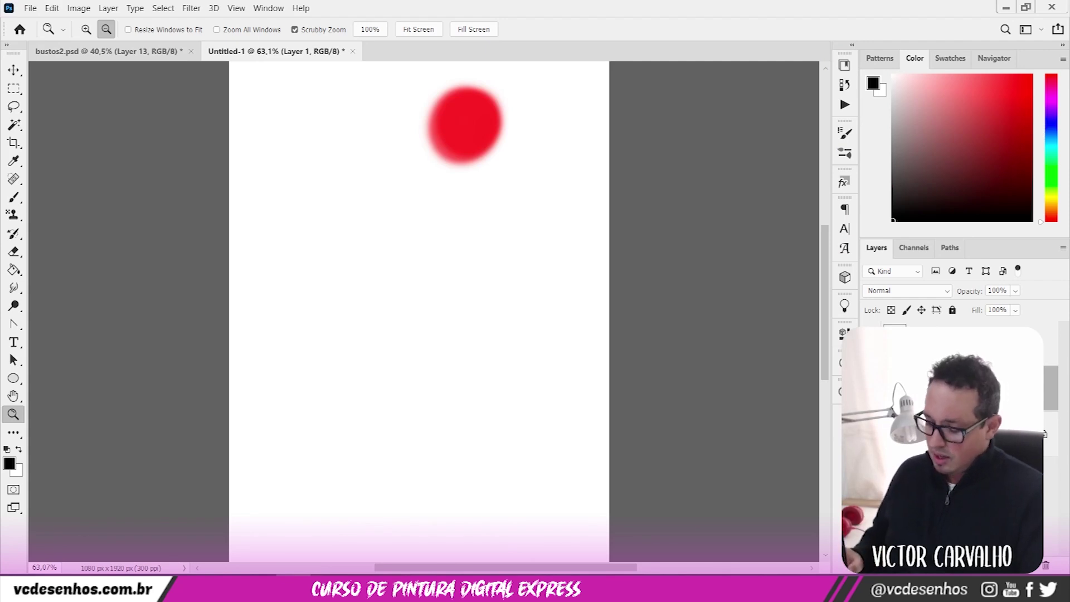
key("ctrl+z")
key("b")
key("ctrl+shift+alt+n")
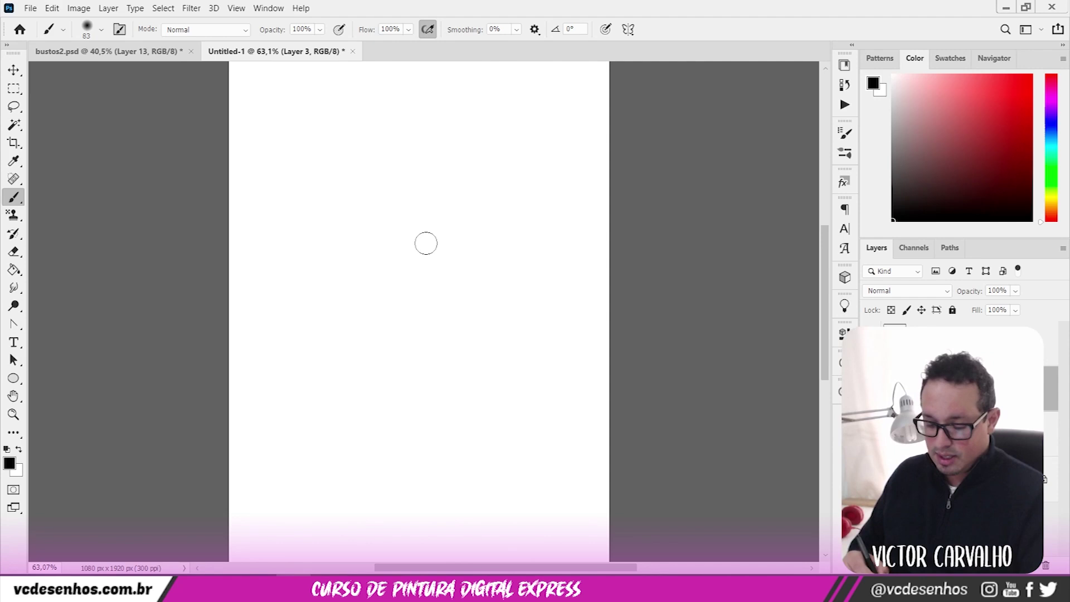
- Pick the 14 px hard round brush preset, enlarge it to 187 px and paint a short vertical black block
right_click(430, 241)
left_click(597, 416)
left_click(615, 416)
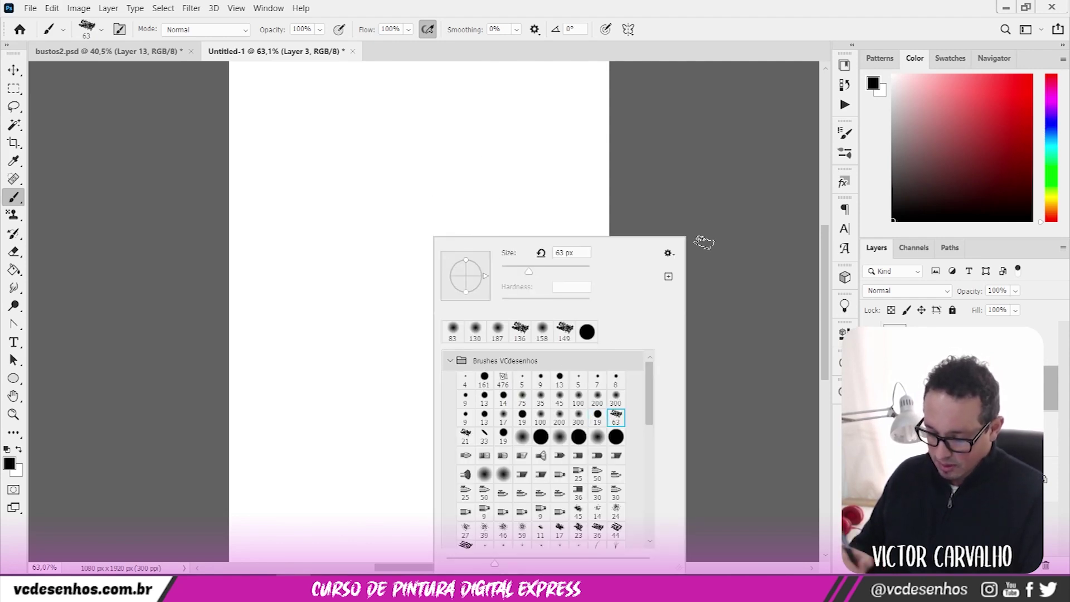
left_click(502, 396)
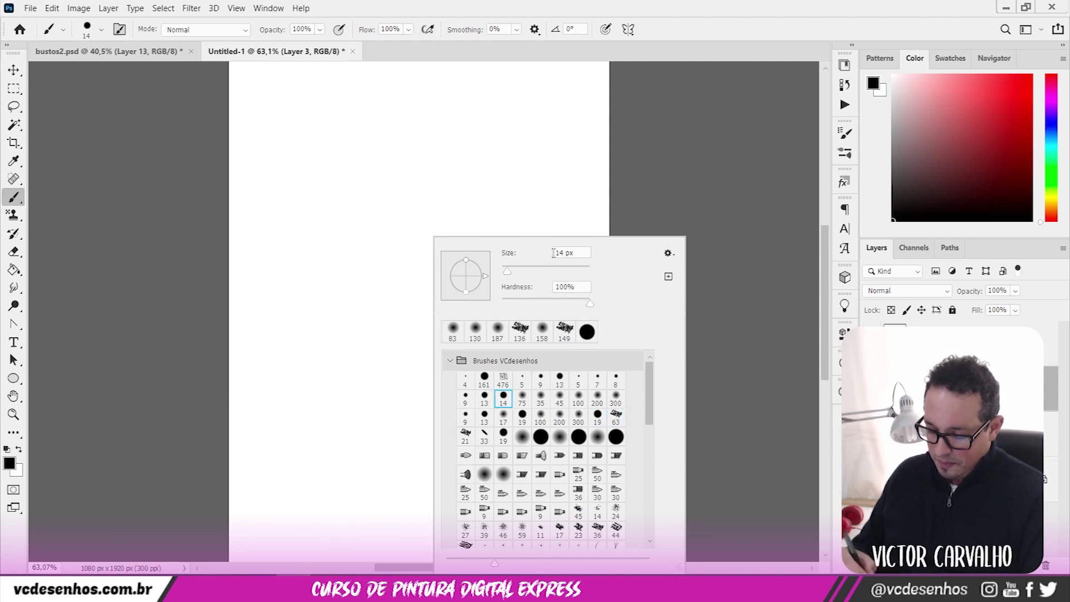
mouse_move(337, 223)
left_mouse_down()
mouse_move(340, 304)
mouse_move(342, 279)
left_mouse_up()
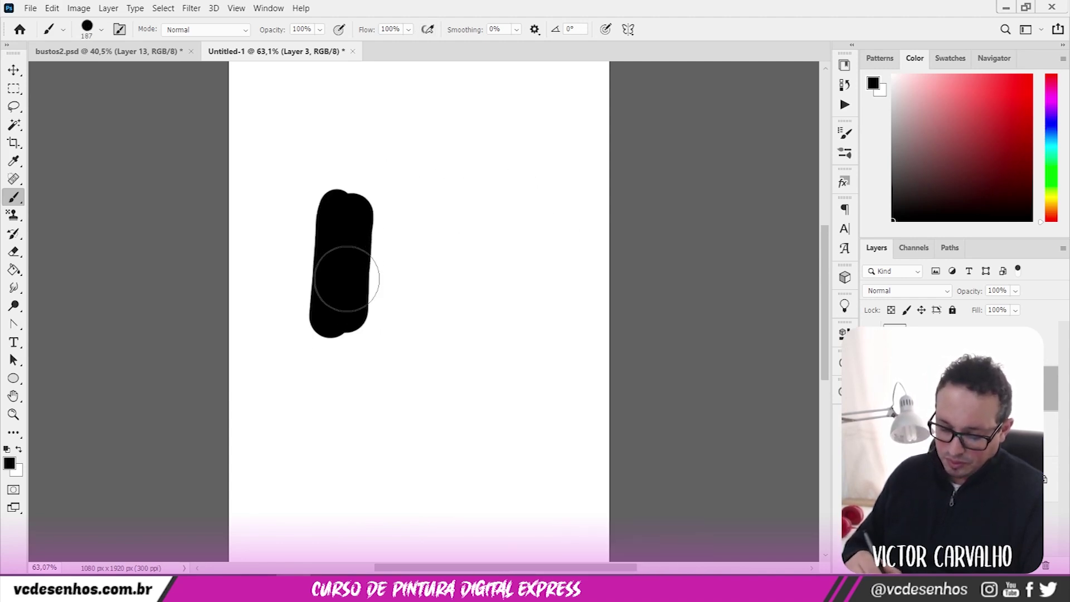
- Choose a medium gray and paint a wide block over the black strokes with the 187 px brush
right_click(391, 237)
left_click(936, 114)
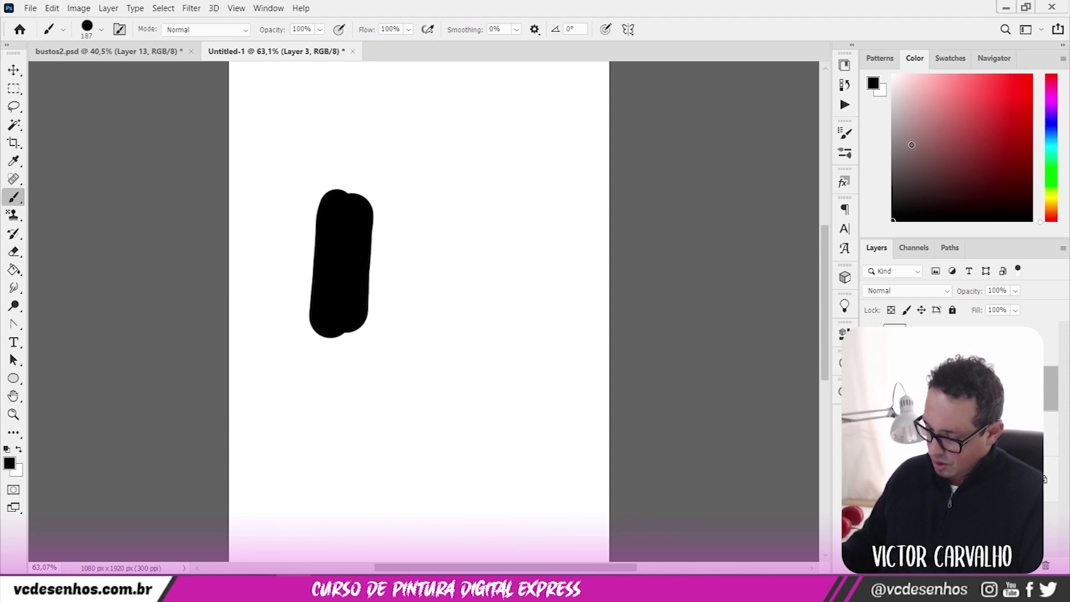
left_click(892, 135)
mouse_move(330, 299)
left_mouse_down()
mouse_move(346, 258)
mouse_move(331, 264)
mouse_move(344, 284)
mouse_move(367, 257)
mouse_move(388, 273)
mouse_move(415, 234)
mouse_move(437, 251)
mouse_move(469, 214)
mouse_move(497, 206)
mouse_move(530, 227)
left_mouse_up()
- Set the brush size to 55 px and extend the gray block's edges into a rough rectangle
right_click(576, 221)
type("55")
key("Return")
left_click_drag(313, 340, 354, 346)
mouse_move(312, 316)
left_mouse_down()
mouse_move(303, 341)
mouse_move(310, 198)
mouse_move(313, 292)
mouse_move(301, 343)
mouse_move(451, 356)
mouse_move(312, 356)
mouse_move(440, 359)
left_mouse_up()
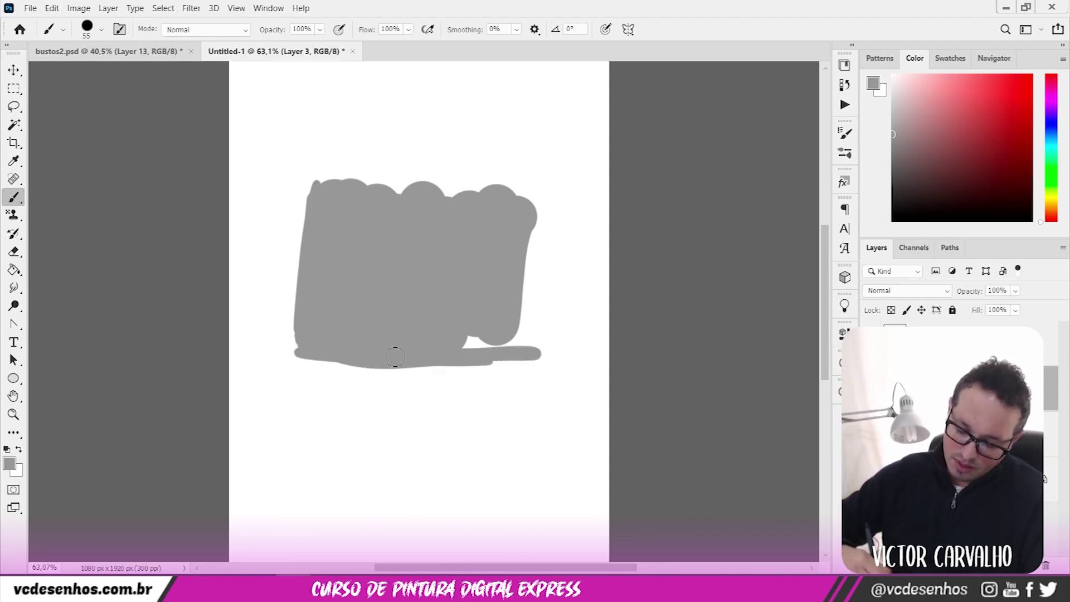
mouse_move(539, 296)
left_mouse_down()
mouse_move(539, 224)
mouse_move(531, 328)
mouse_move(516, 308)
mouse_move(455, 331)
left_mouse_up()
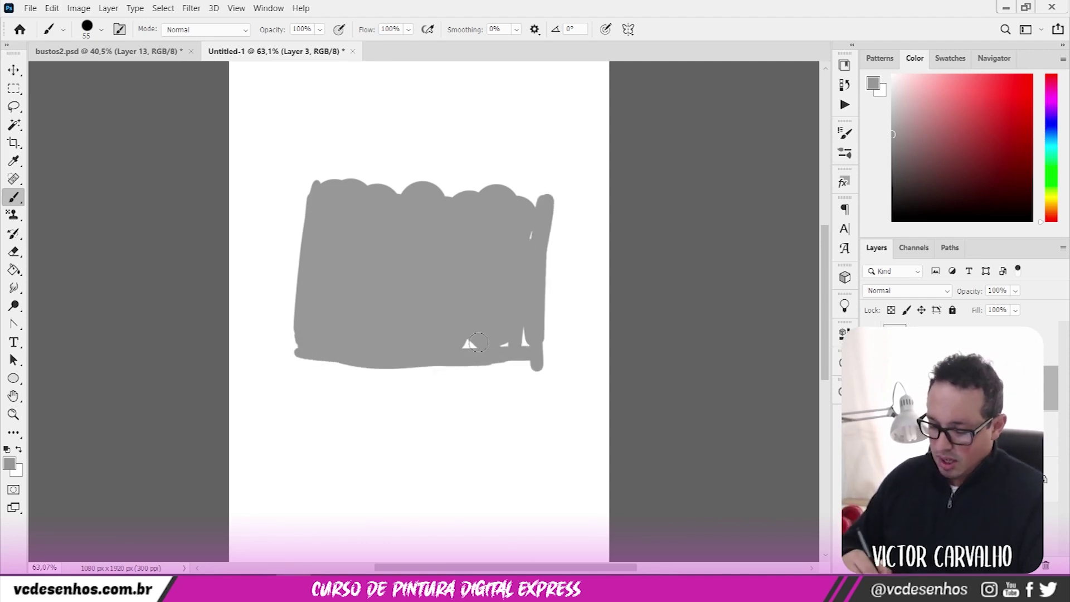
- Rotate the canvas and trim the gray block's top and bottom edges straight with the 63 px Eraser
key("r")
mouse_move(527, 230)
left_mouse_down()
mouse_move(554, 108)
mouse_move(312, 225)
left_mouse_up()
key("e")
left_click(279, 275)
left_click(428, 139, "shift")
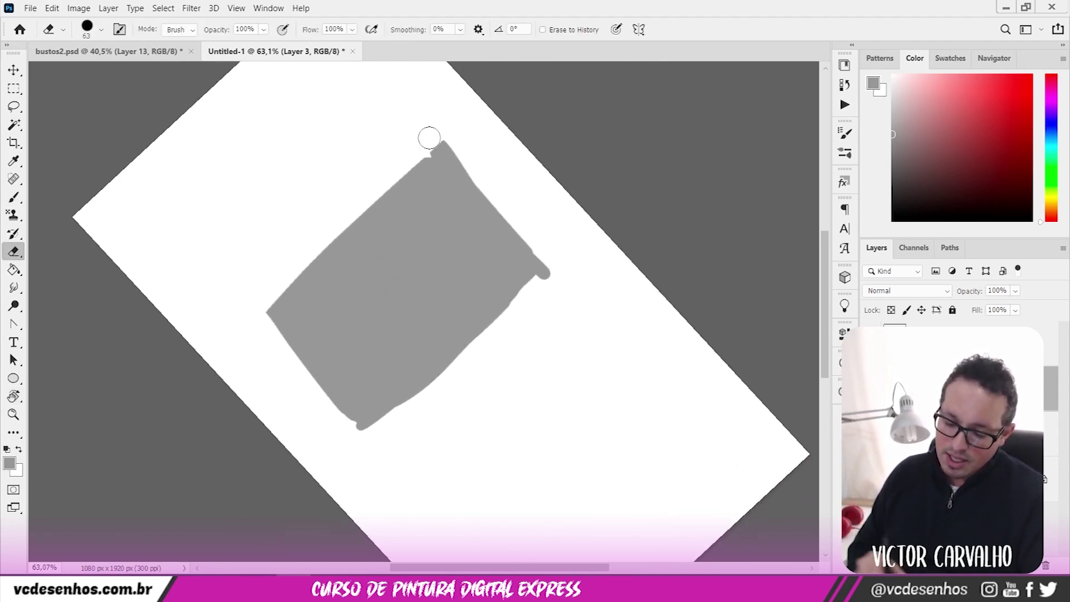
left_click(340, 453)
left_click(568, 238, "shift")
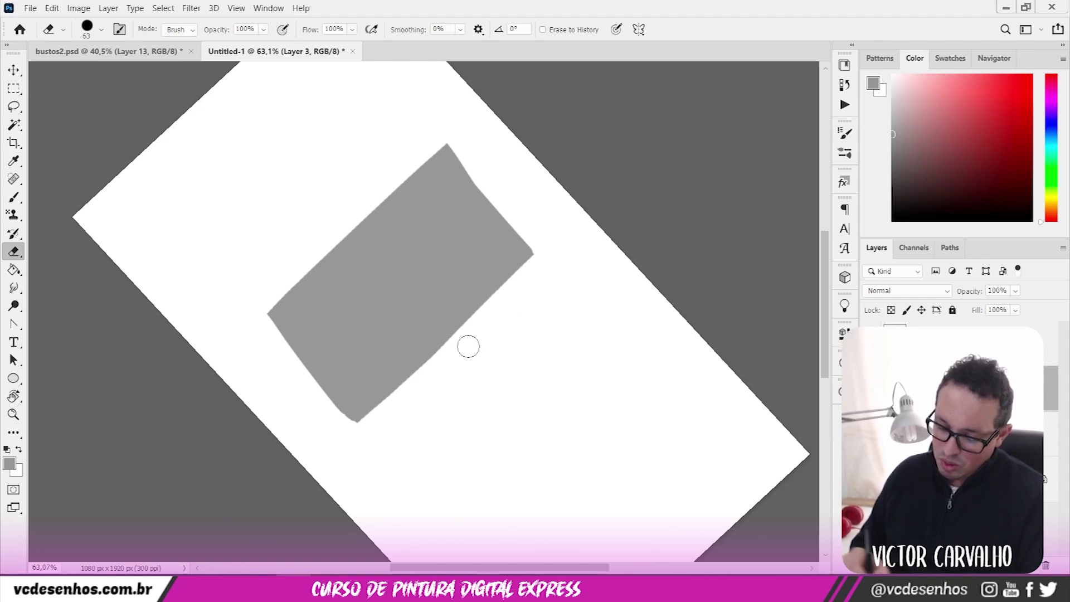
- Rotate the canvas back upright and erase the gray block's right edge into a straight line
key("r")
left_click_drag(582, 162, 657, 332)
key("e")
left_click_drag(557, 220, 554, 312)
left_click(551, 341)
left_click(549, 203, "shift")
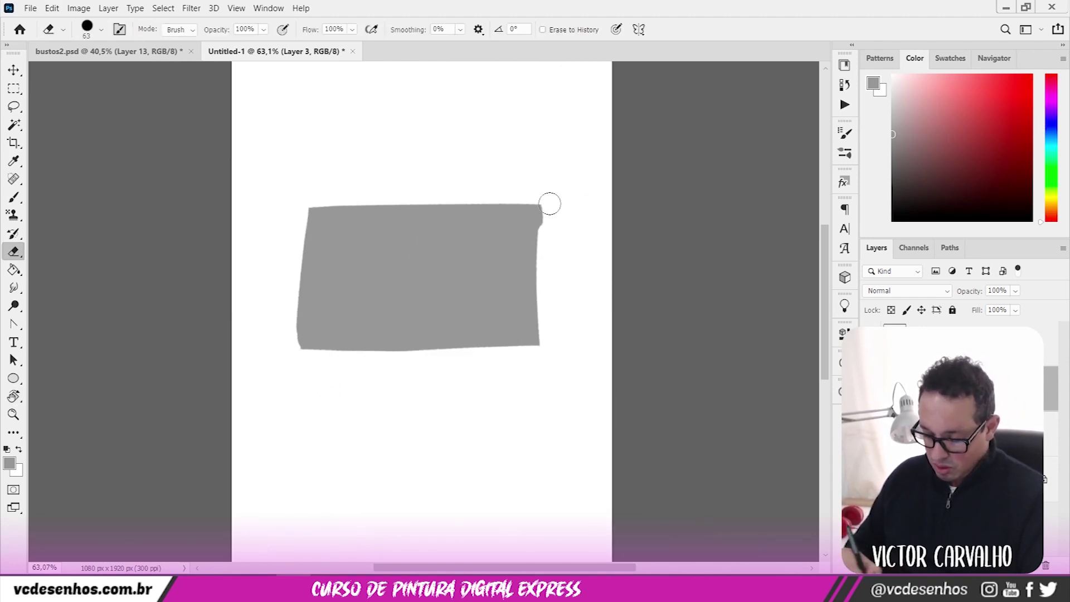
- Trim the gray block's left edge with straight eraser strokes and return to the Brush
left_click(293, 219)
left_click(293, 348, "shift")
left_click(310, 348)
left_click(311, 207, "shift")
key("b")
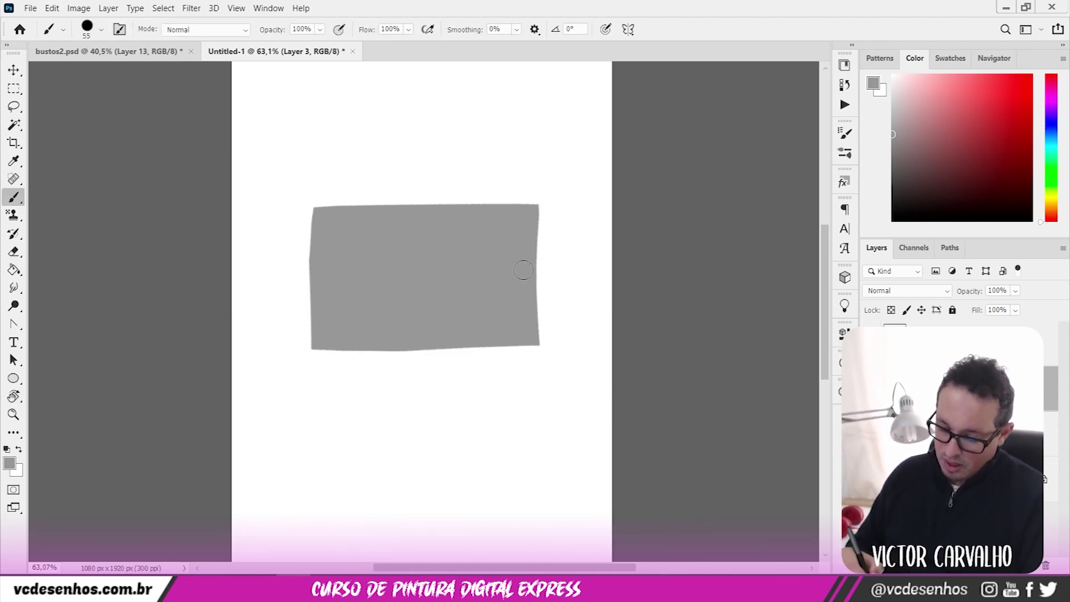
- Rotate the canvas again and erase a slanted strip from the gray block's lower-right corner
key("r")
left_click_drag(598, 237, 428, 100)
key("e")
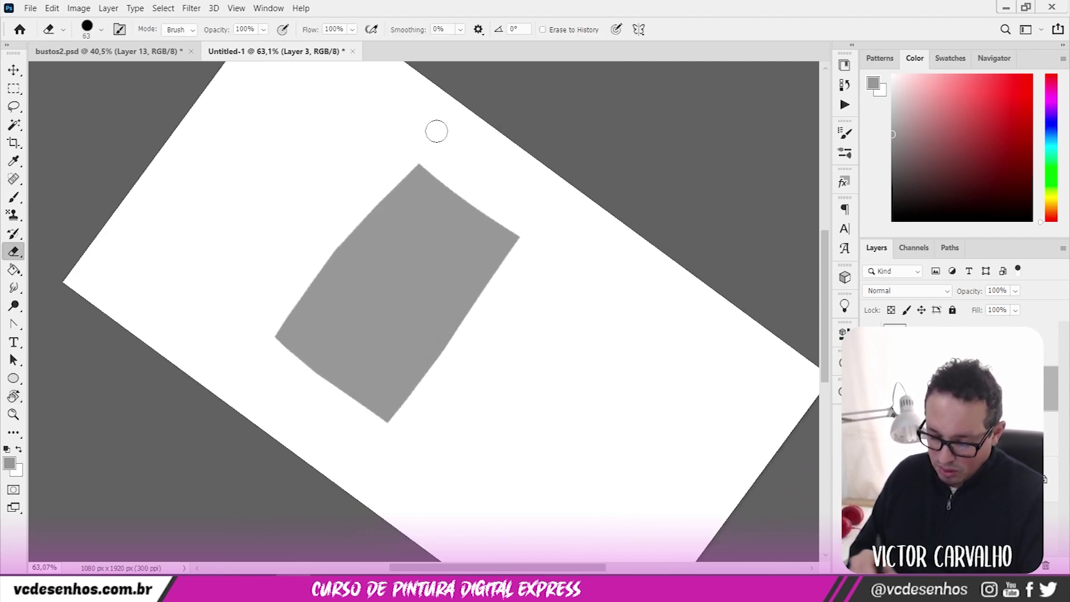
left_click_drag(520, 207, 478, 305)
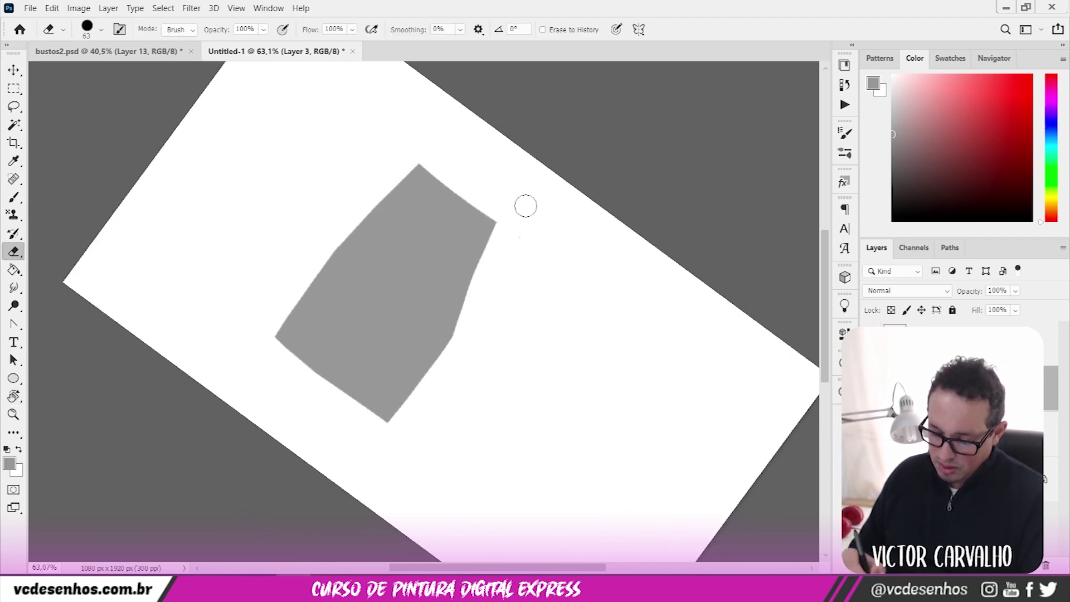
- Repaint the erased lower-right part of the block in gray with the 55 px brush, rotating the canvas as needed
key("r")
left_click_drag(615, 276, 645, 292)
key("b")
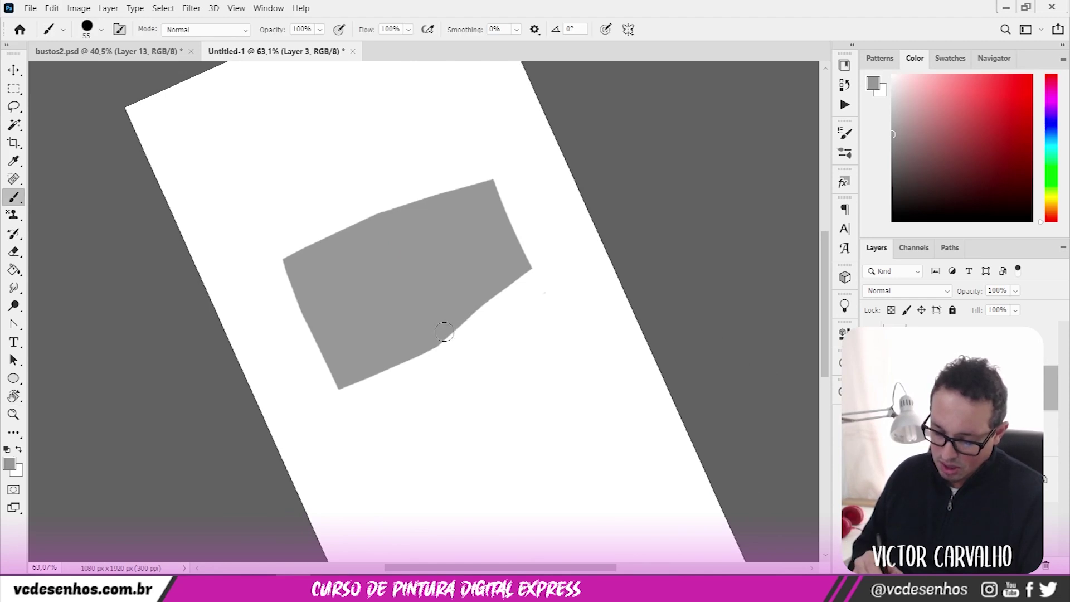
mouse_move(443, 334)
left_mouse_down()
mouse_move(507, 288)
mouse_move(590, 200)
mouse_move(546, 234)
left_mouse_up()
key("r")
key("b")
mouse_move(485, 269)
left_mouse_down()
mouse_move(490, 254)
mouse_move(416, 379)
left_mouse_up()
- Practise switching between canvas rotation, Brush and Eraser, and return the canvas to a 0° rotation
key("r")
mouse_move(525, 215)
left_mouse_down()
mouse_move(445, 234)
mouse_move(496, 290)
mouse_move(580, 108)
left_mouse_up()
key("b")
key("r")
key("e")
key("r")
left_click_drag(530, 279, 709, 375)
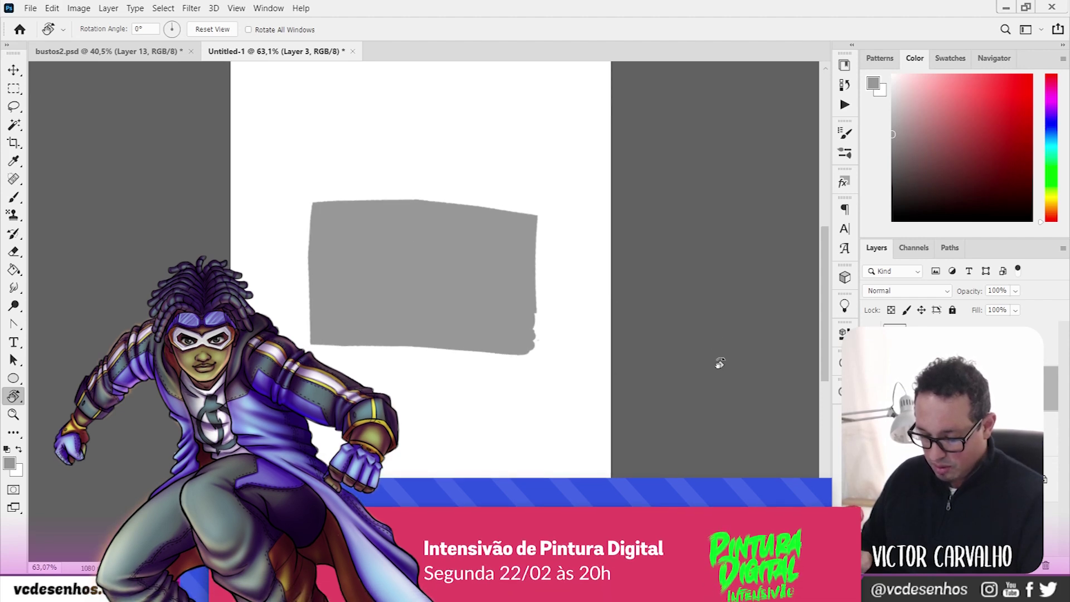
- Trim the gray block's lower and upper edges flat with straight horizontal eraser strokes
key("e")
left_click_drag(301, 347, 543, 346)
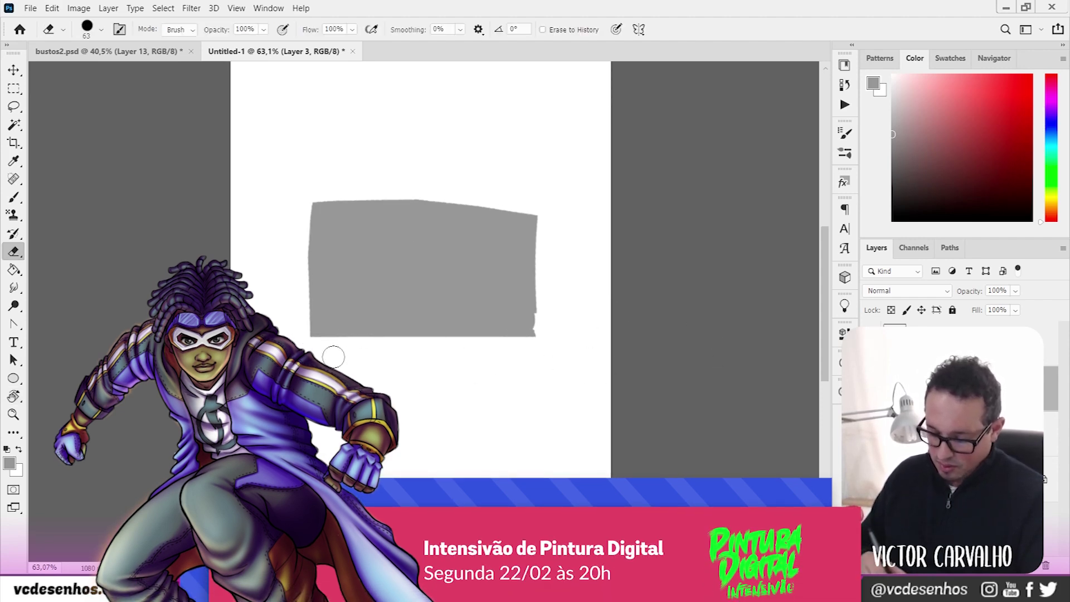
left_click_drag(337, 208, 604, 215)
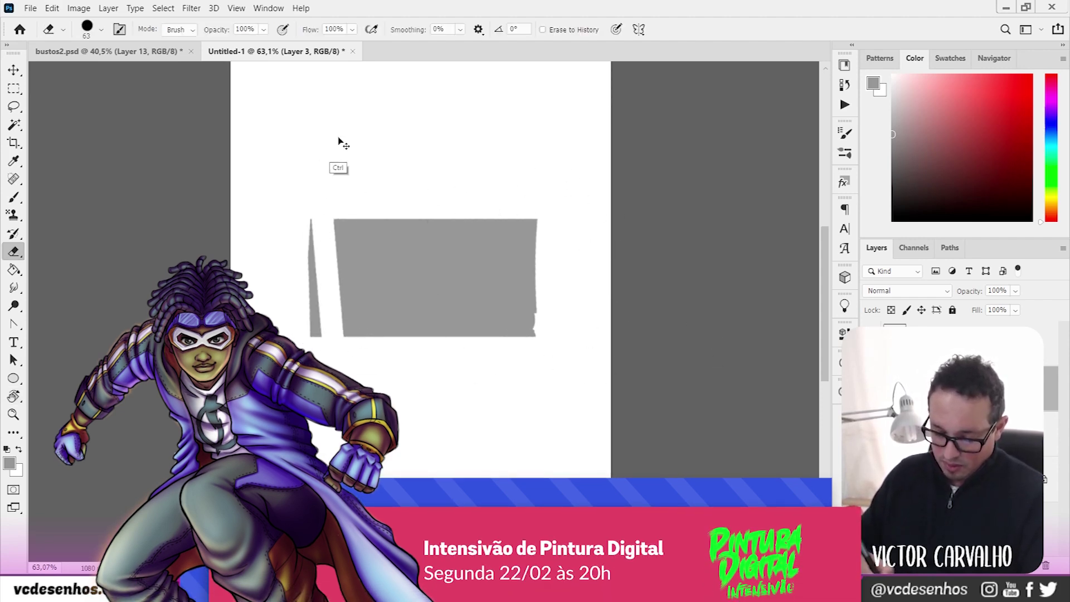
key("ctrl+z")
left_click(635, 207, "shift")
left_click(539, 215, "shift")
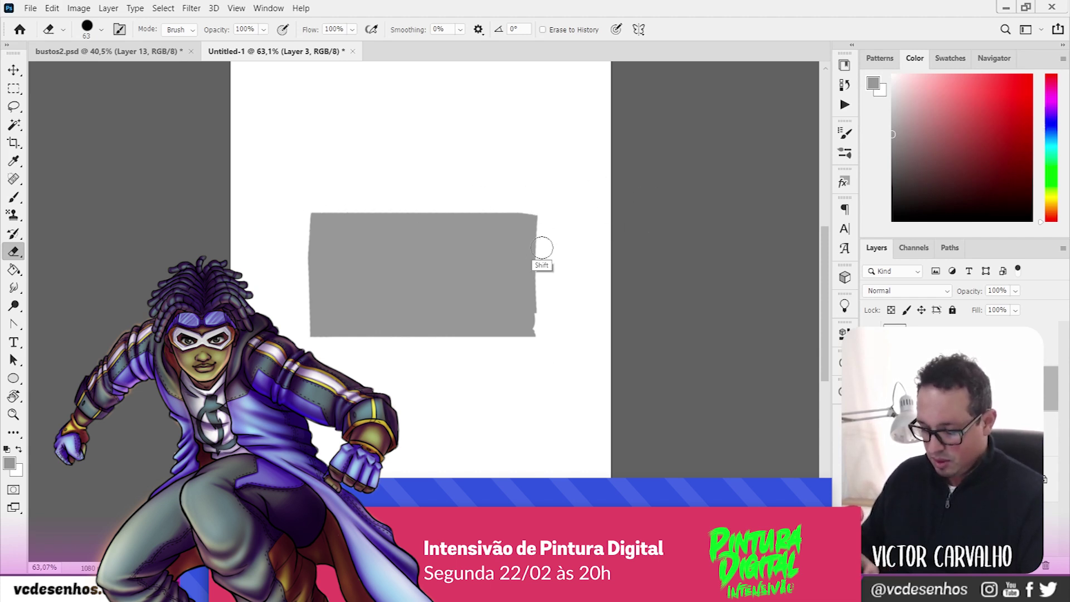
- Square off the gray block's right and left edges with straight vertical eraser strokes
left_click(543, 412, "shift")
left_click(339, 200, "shift")
key("ctrl+z")
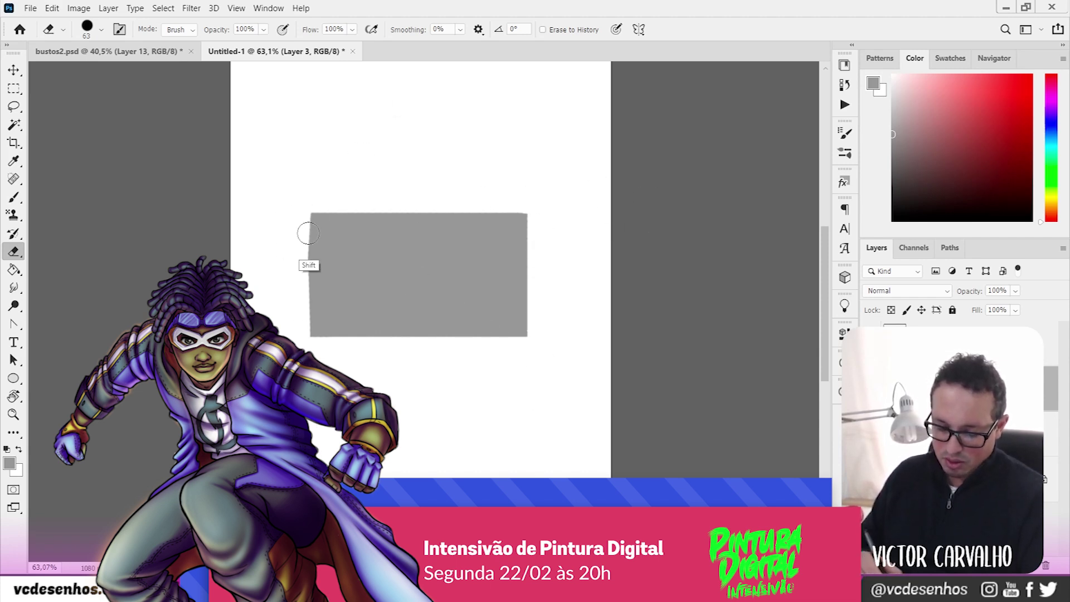
left_click(305, 201)
left_click(305, 345, "shift")
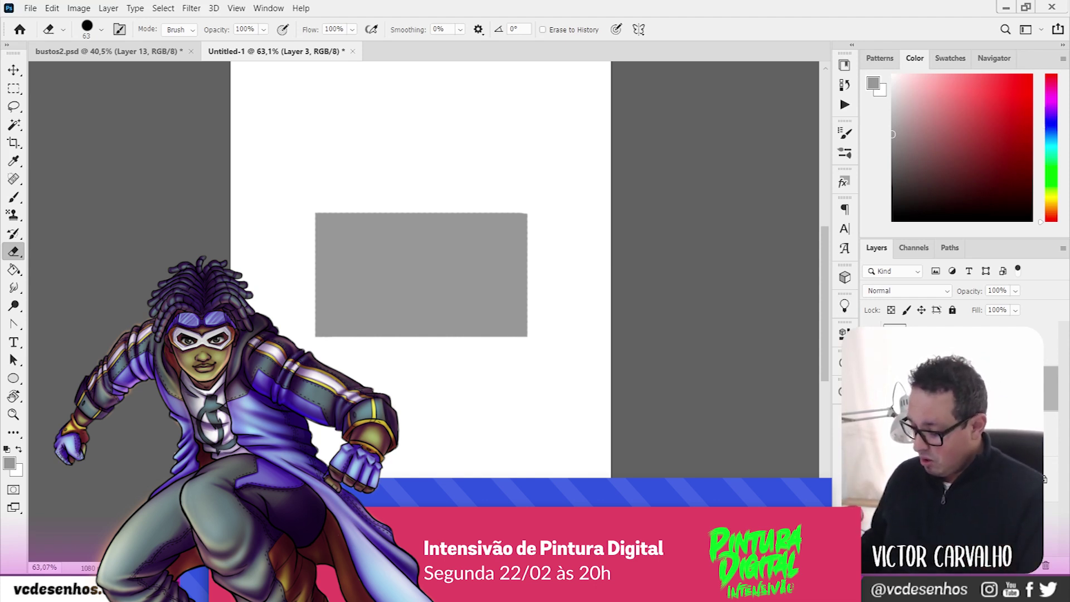
- On a new layer clipped to the block, paint its right half a darker gray with an 88 px brush
left_click(895, 157)
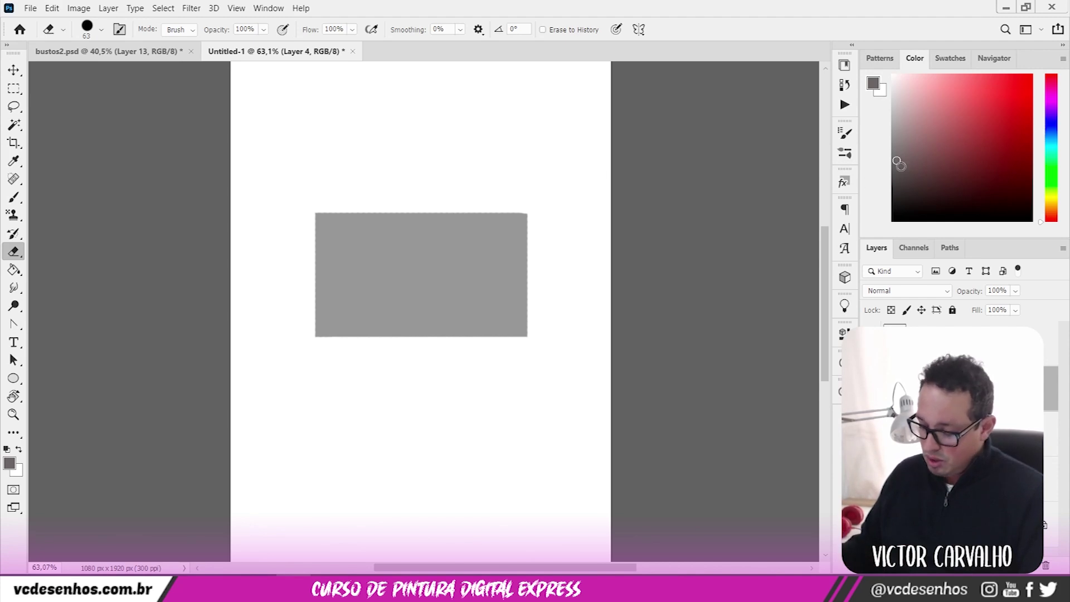
key("i")
left_click(490, 245)
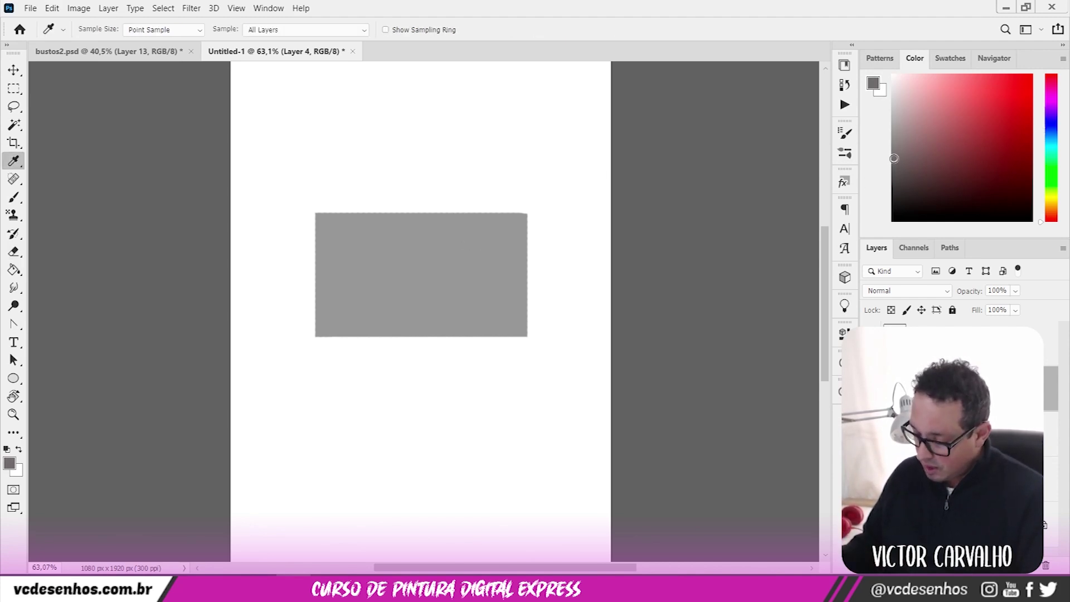
left_click(892, 152)
key("b")
right_click(457, 203)
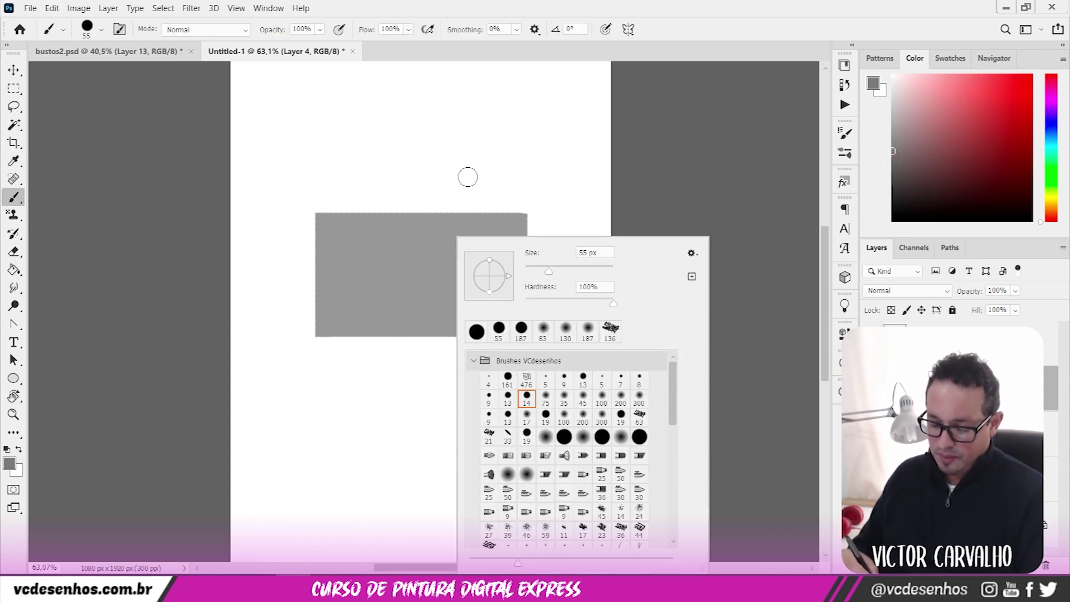
type("88")
key("Return")
mouse_move(454, 210)
left_mouse_down()
mouse_move(446, 361)
mouse_move(448, 250)
mouse_move(466, 201)
mouse_move(478, 215)
mouse_move(490, 198)
mouse_move(517, 204)
mouse_move(529, 189)
mouse_move(460, 192)
mouse_move(438, 272)
mouse_move(434, 370)
mouse_move(459, 157)
left_mouse_up()
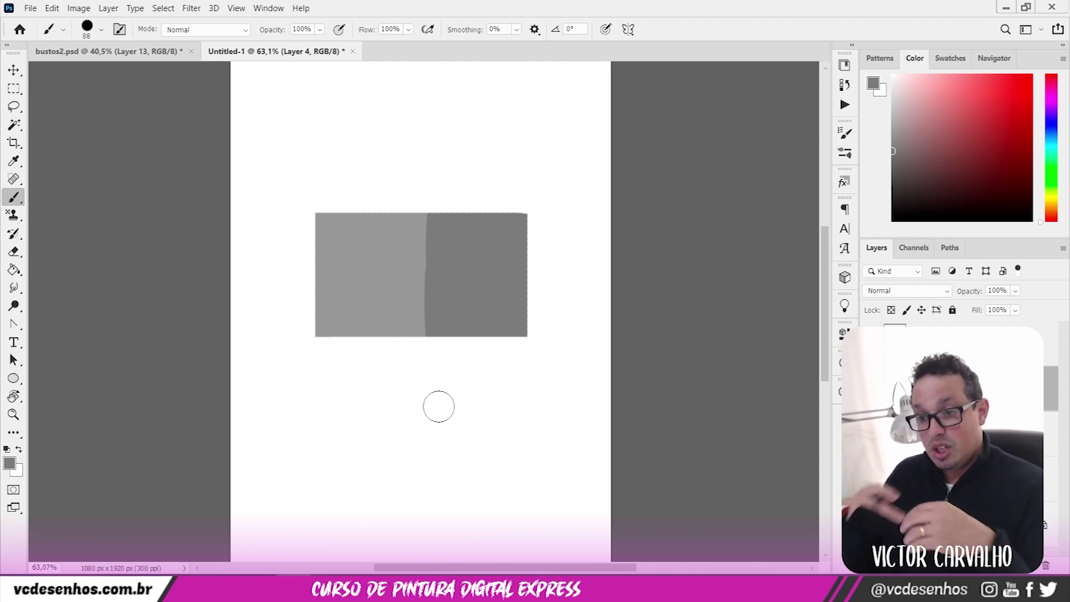
- Erase the dark shade's left border back into a straight vertical edge with the 63 px Eraser
key("e")
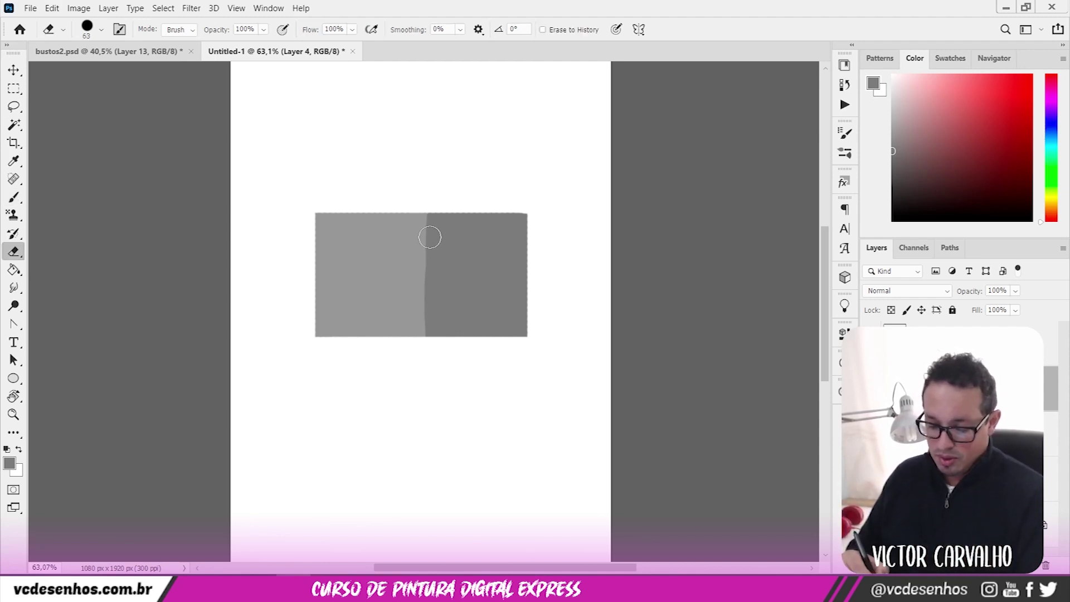
mouse_move(425, 185)
left_mouse_down()
mouse_move(428, 375)
mouse_move(441, 193)
left_mouse_up()
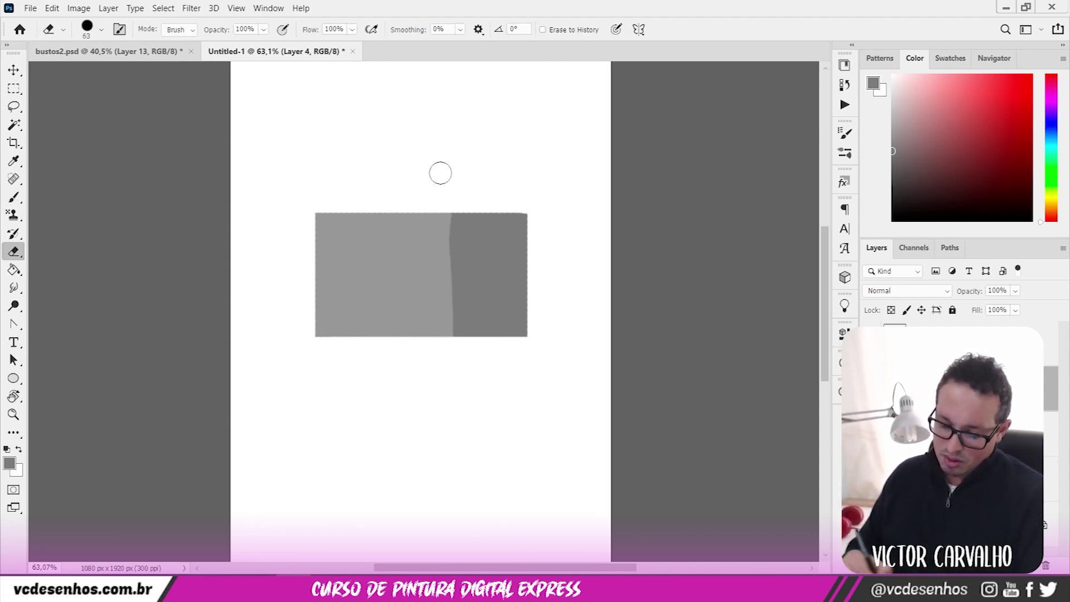
left_click_drag(445, 360, 442, 179)
left_click_drag(441, 179, 436, 424)
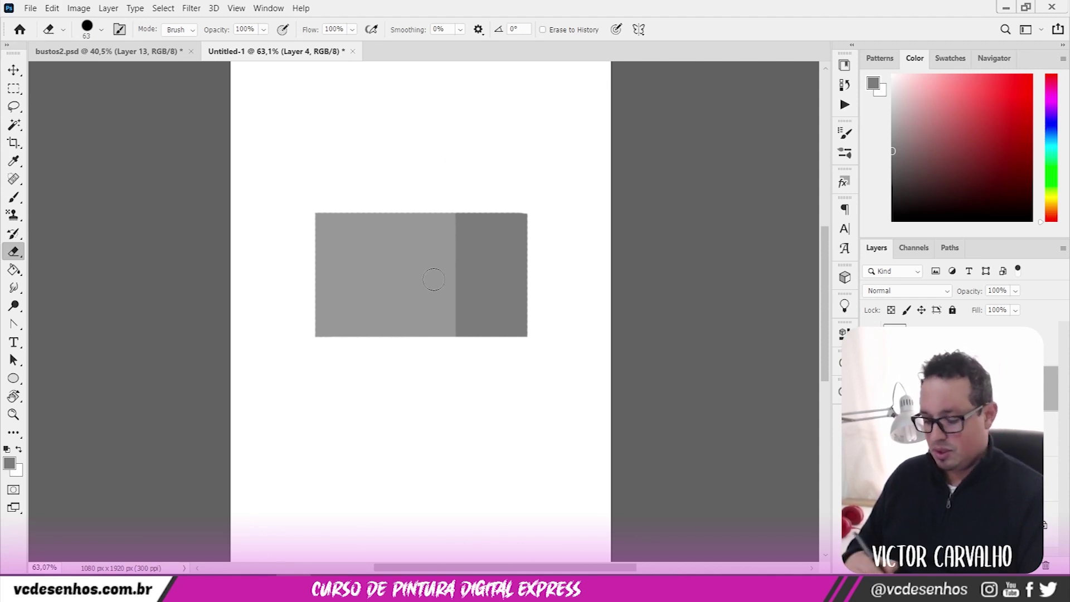
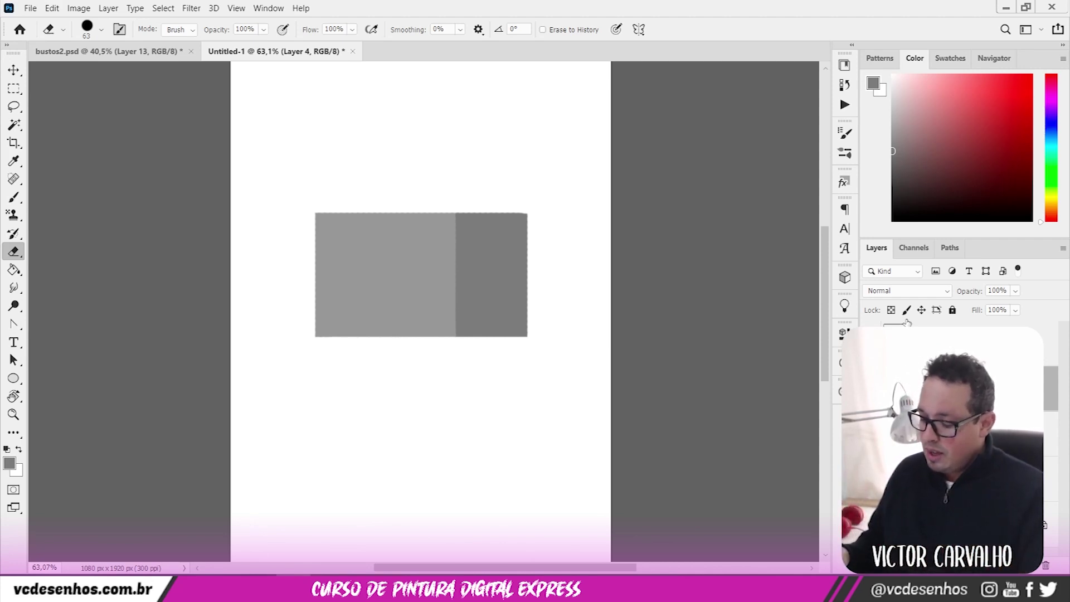
- Delete all the practice layers above the Background
key("Delete")
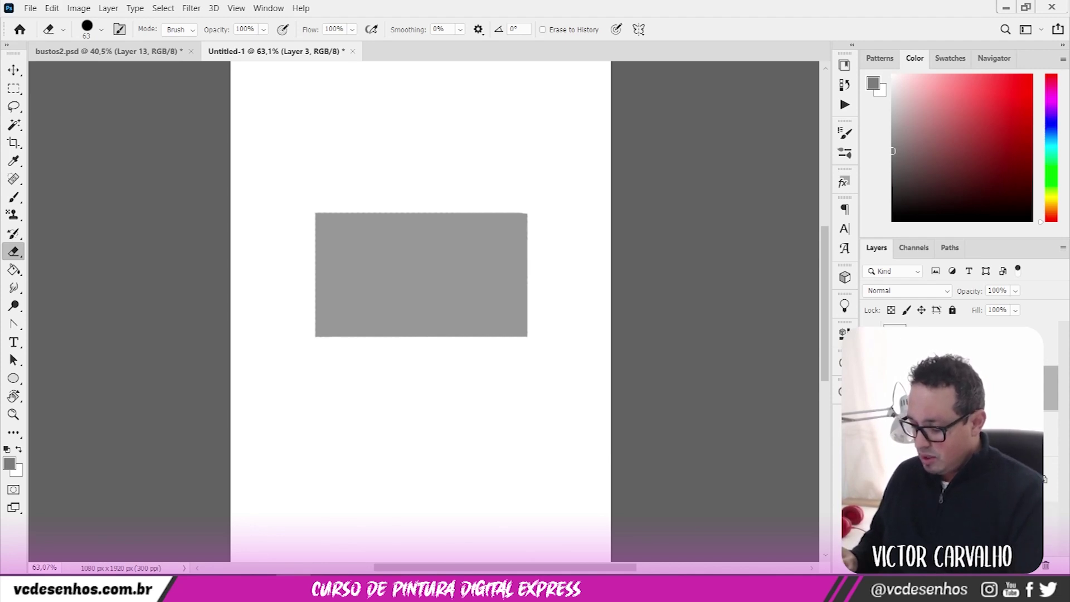
key("Delete")
left_click(465, 119)
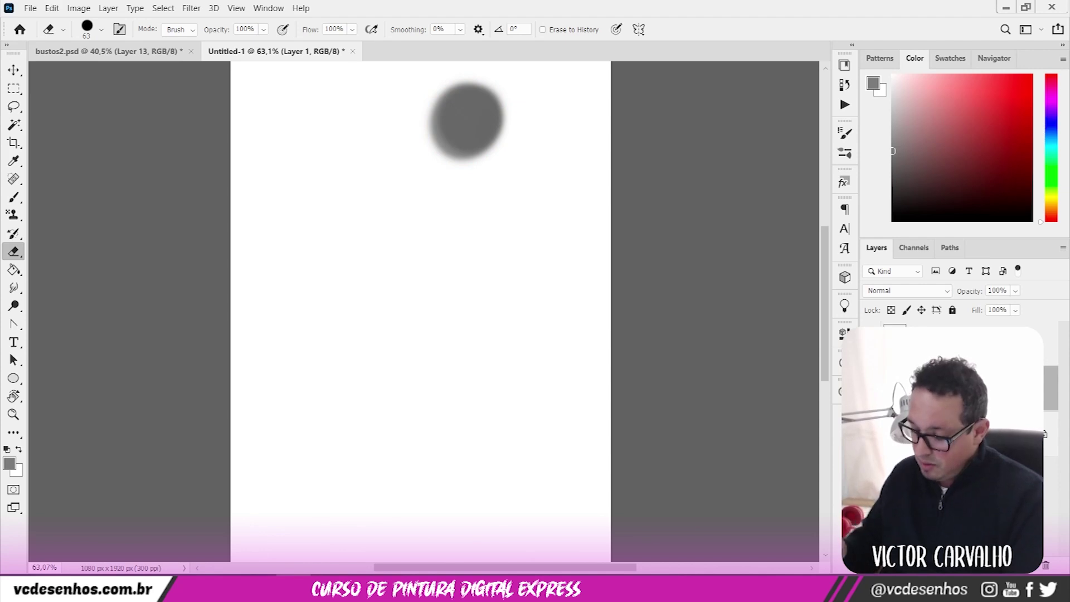
key("Delete")
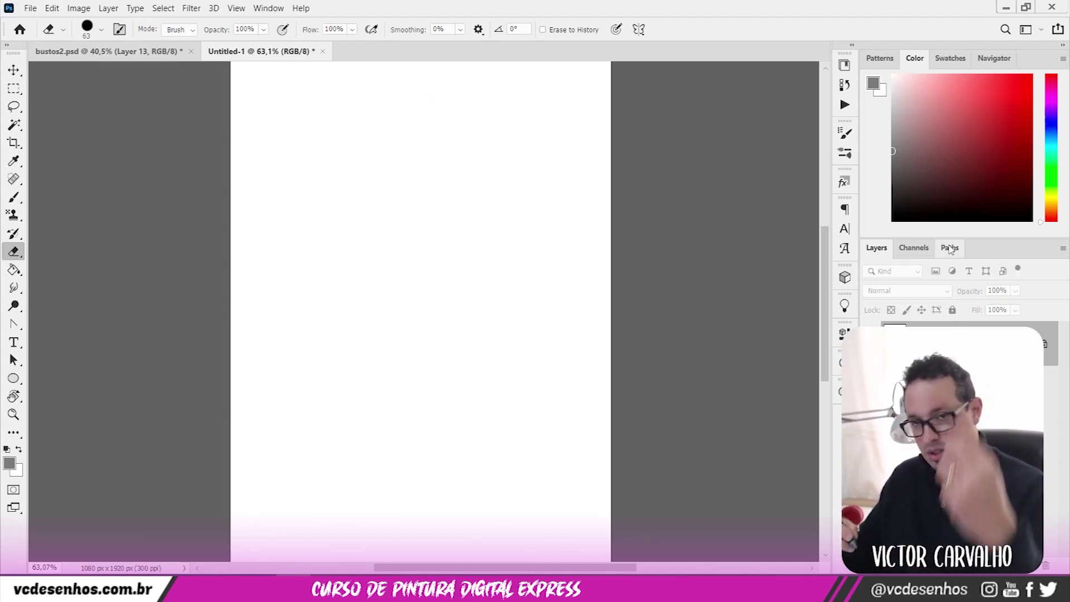
- Start a vertical value scale on the canvas with brush swatches in black, near-black and two progressively lighter dark grays
left_click_drag(896, 190, 895, 212)
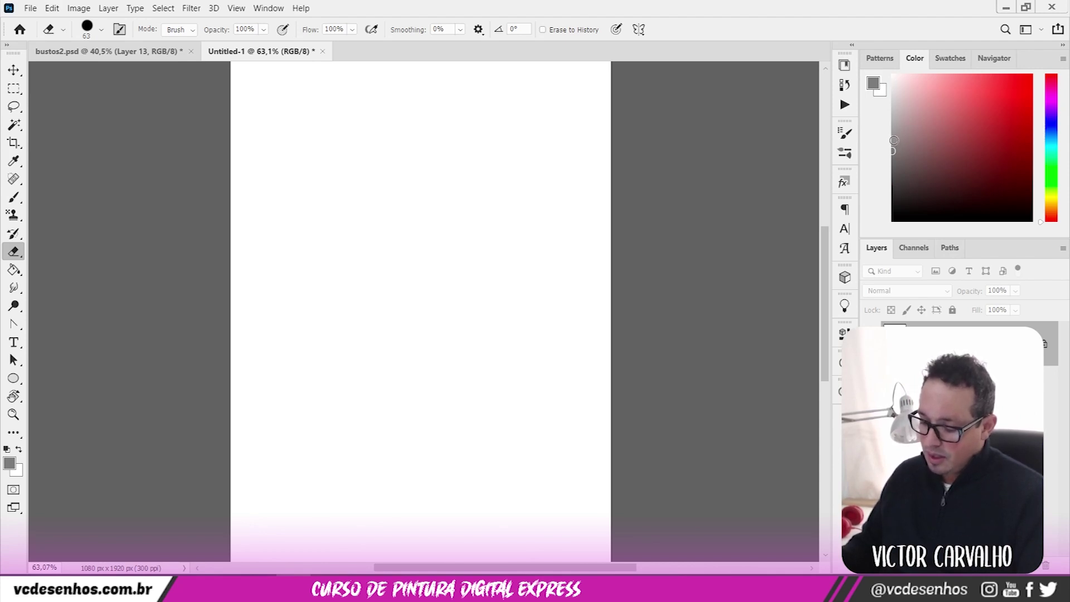
left_click_drag(895, 210, 892, 221)
key("b")
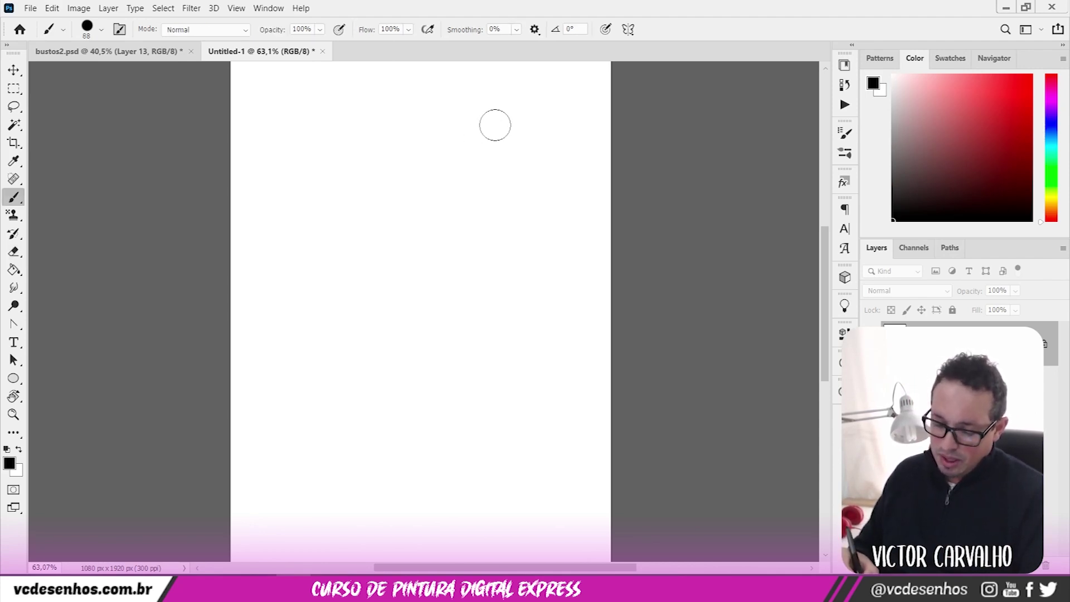
right_click(503, 92)
left_click(490, 108)
mouse_move(479, 117)
left_mouse_down()
mouse_move(520, 115)
mouse_move(502, 125)
mouse_move(516, 128)
mouse_move(518, 162)
mouse_move(478, 163)
left_mouse_up()
left_click(893, 184)
left_click_drag(484, 201, 474, 203)
left_click(893, 167)
left_click_drag(473, 245, 507, 248)
- Continue the value scale downward with six more swatches, from mid gray through light grays to near-white
left_click(894, 149)
left_click_drag(466, 288, 509, 288)
left_click(893, 131)
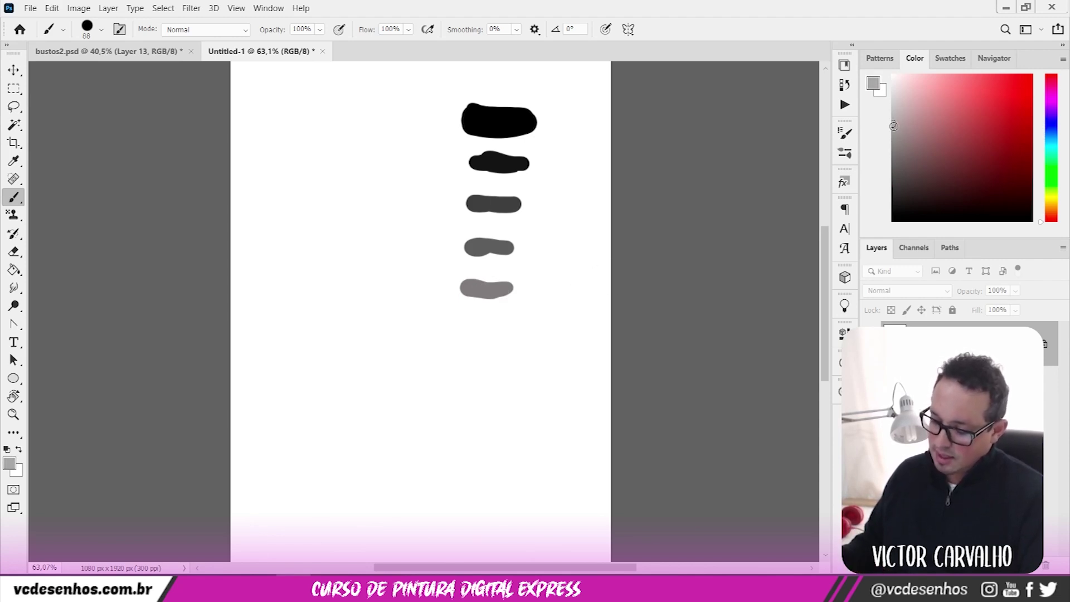
left_click_drag(467, 327, 504, 328)
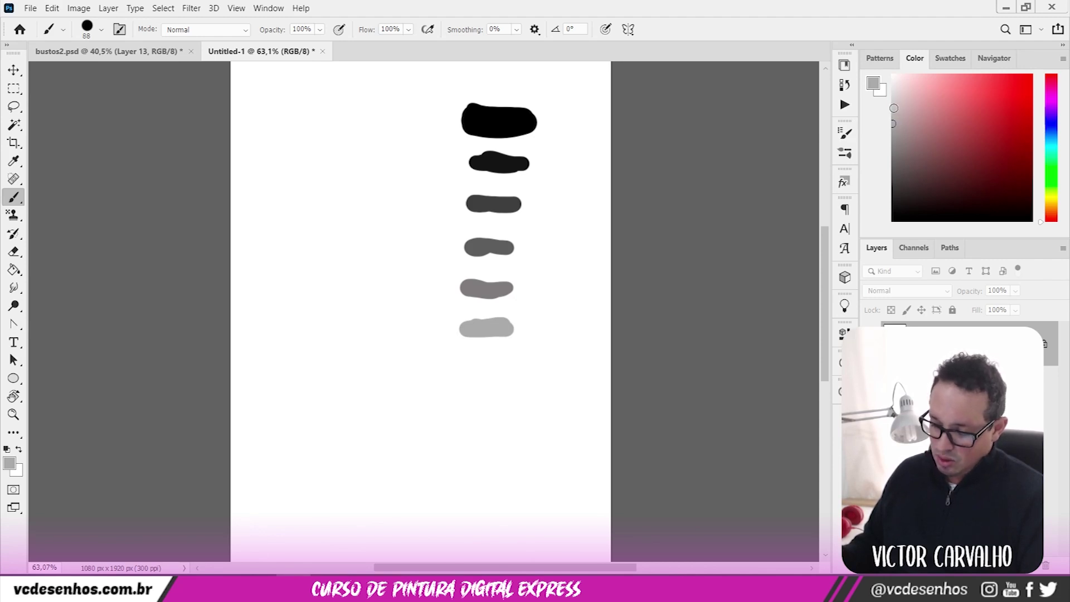
left_click_drag(471, 368, 498, 367)
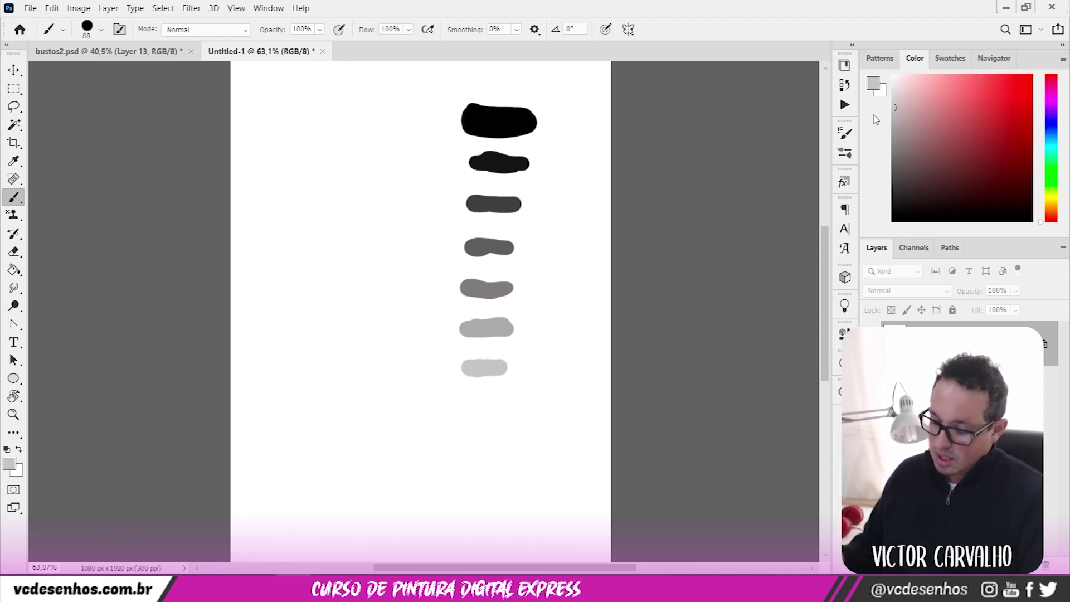
left_click_drag(468, 405, 501, 404)
left_click(893, 82)
left_click_drag(470, 438, 492, 438)
left_click(893, 77)
left_click_drag(467, 474, 489, 474)
- Try to move the column of swatches on the Background layer toward the canvas centre
key("z")
left_click(613, 304, "alt")
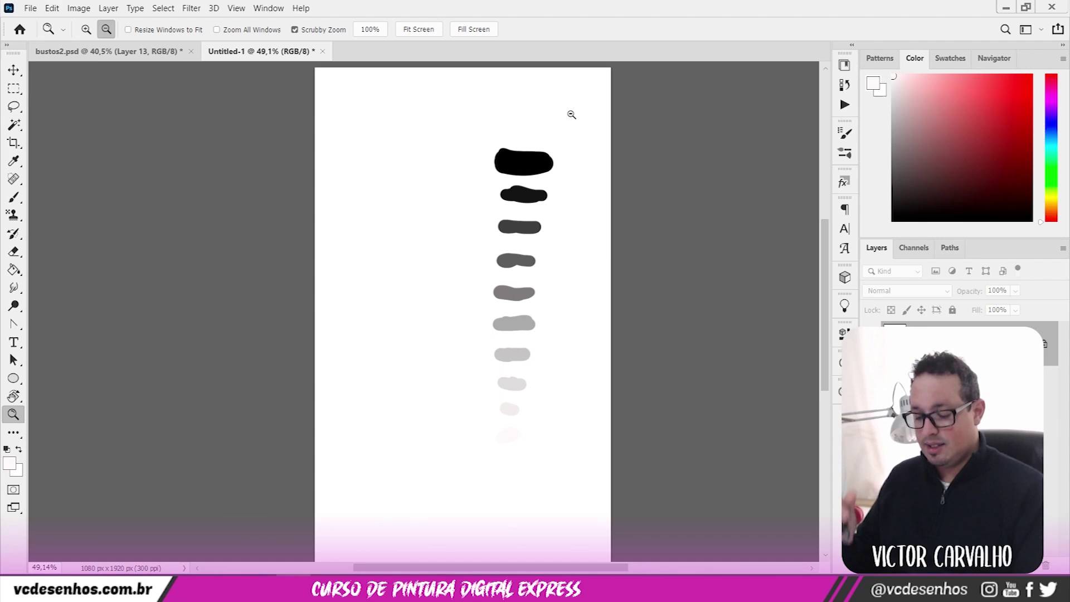
key("v")
left_click_drag(563, 282, 475, 286)
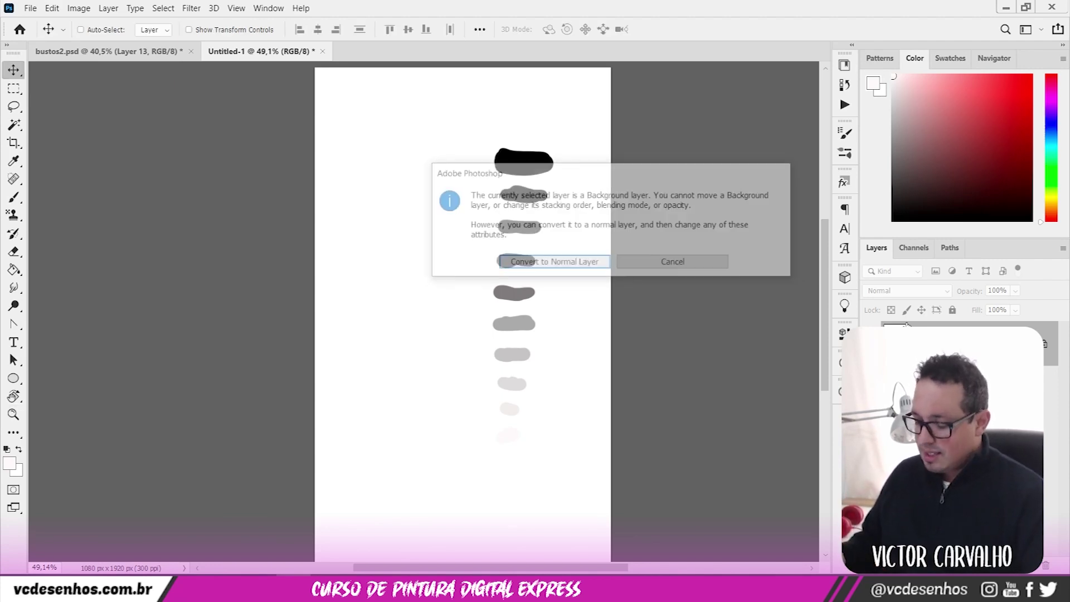
key("Escape")
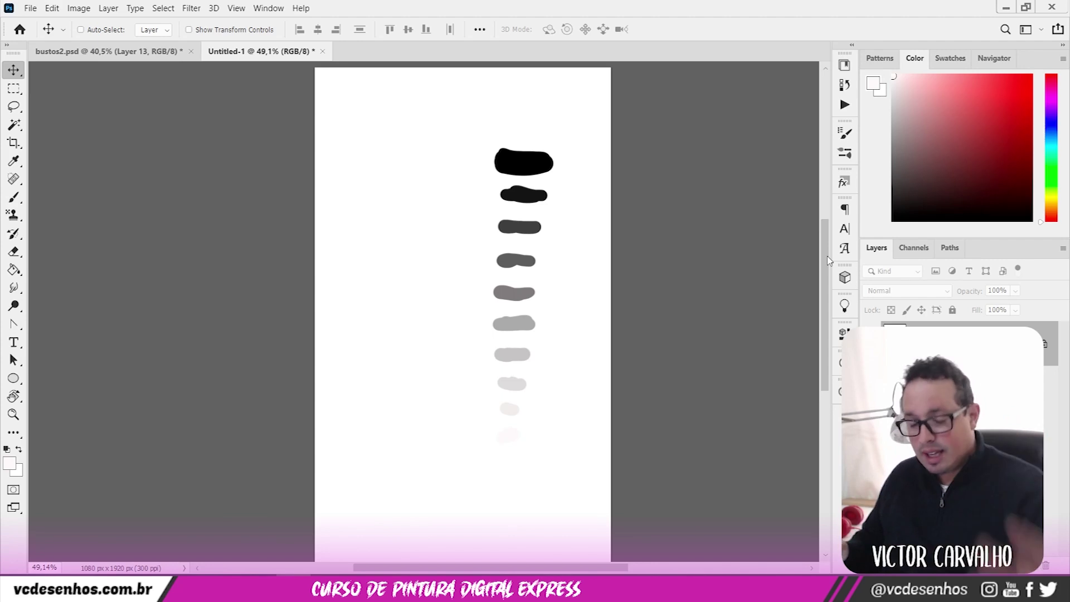
- Add a new layer clipped to the Background and set its blending mode to Color
key("ctrl+shift+alt+n")
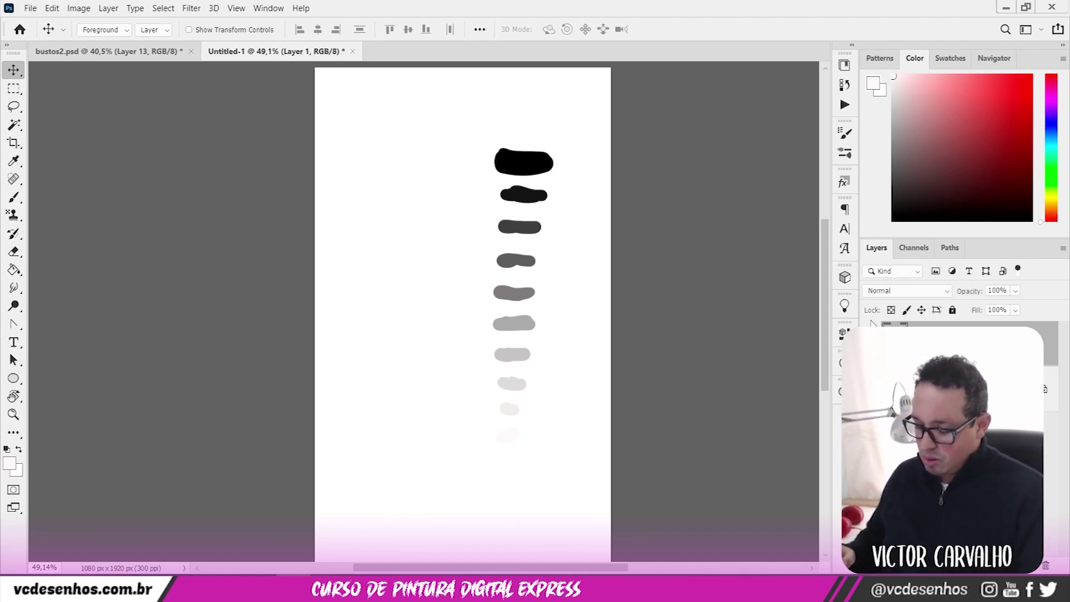
key("g")
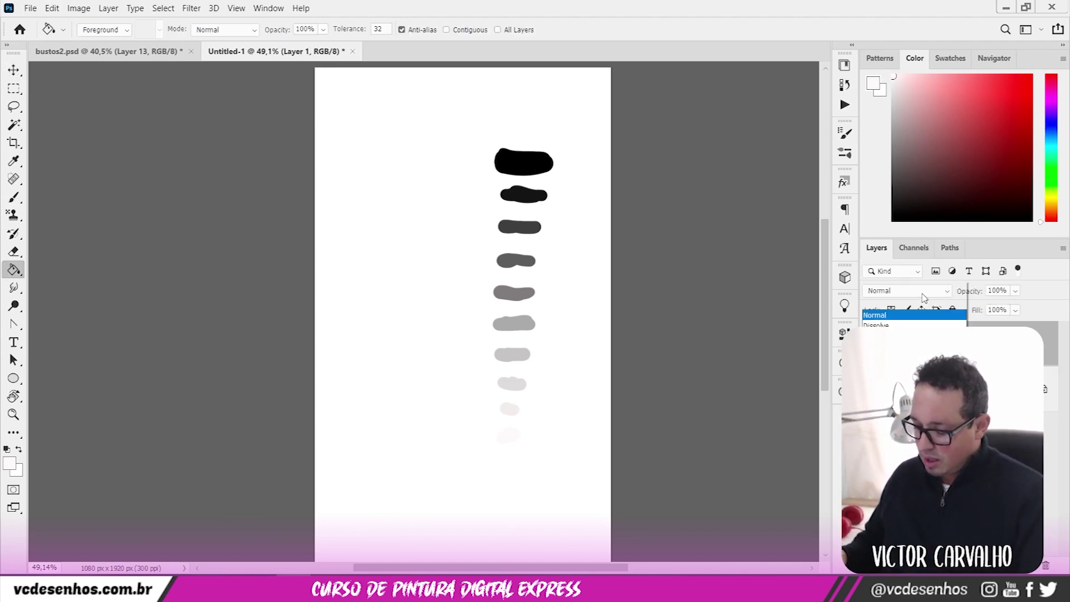
left_click(907, 291)
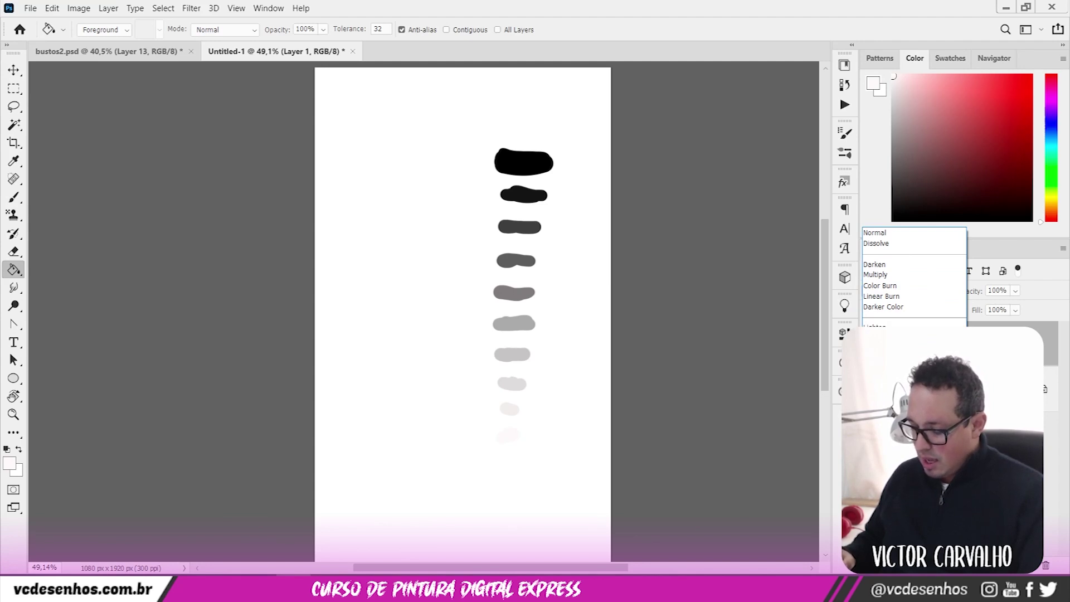
left_click(878, 550)
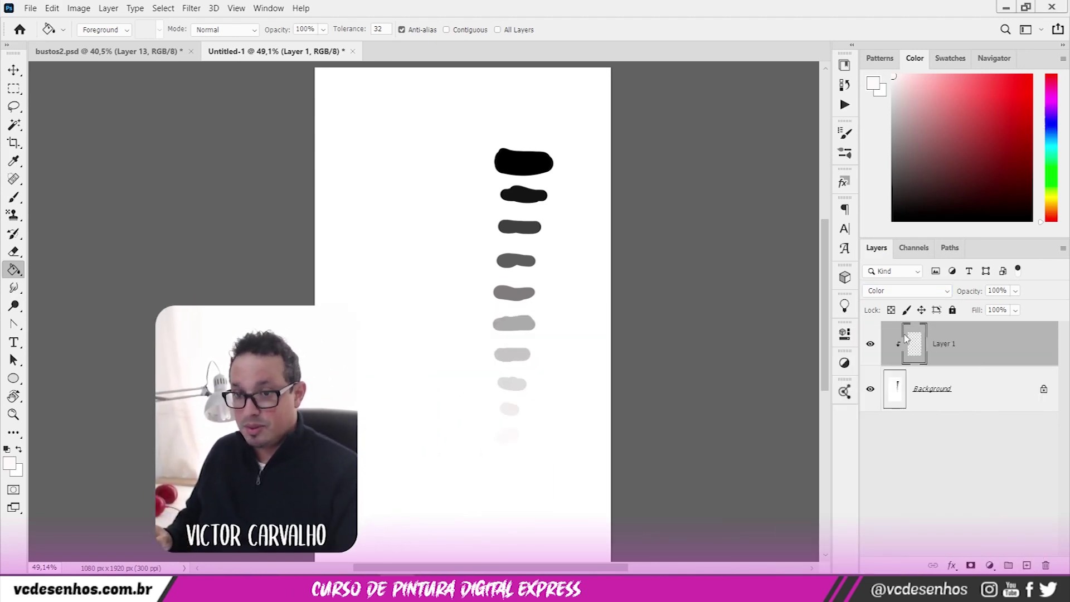
left_click(910, 294)
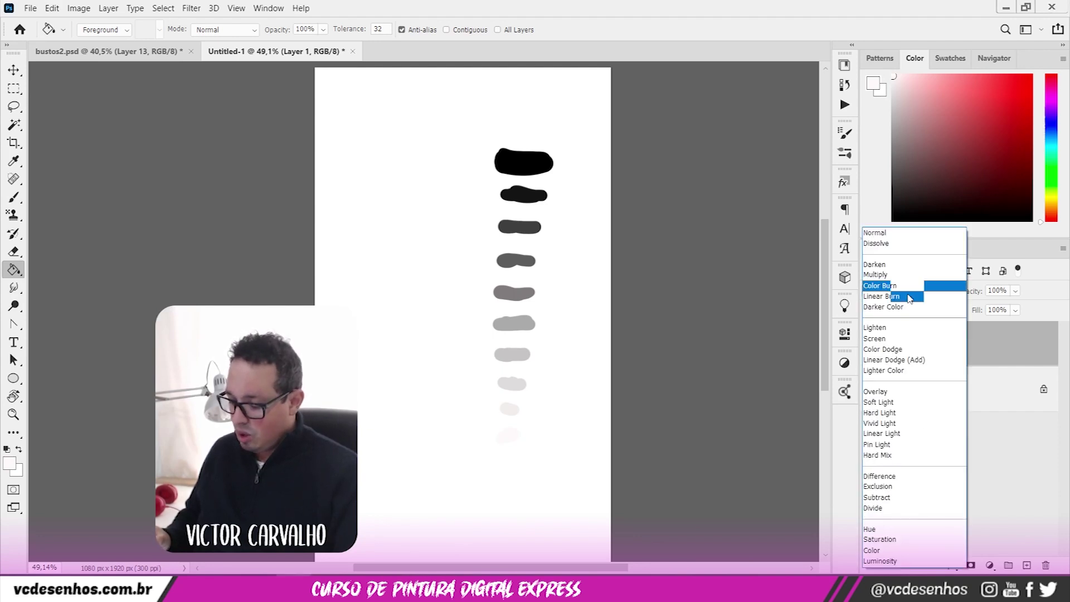
left_click(887, 549)
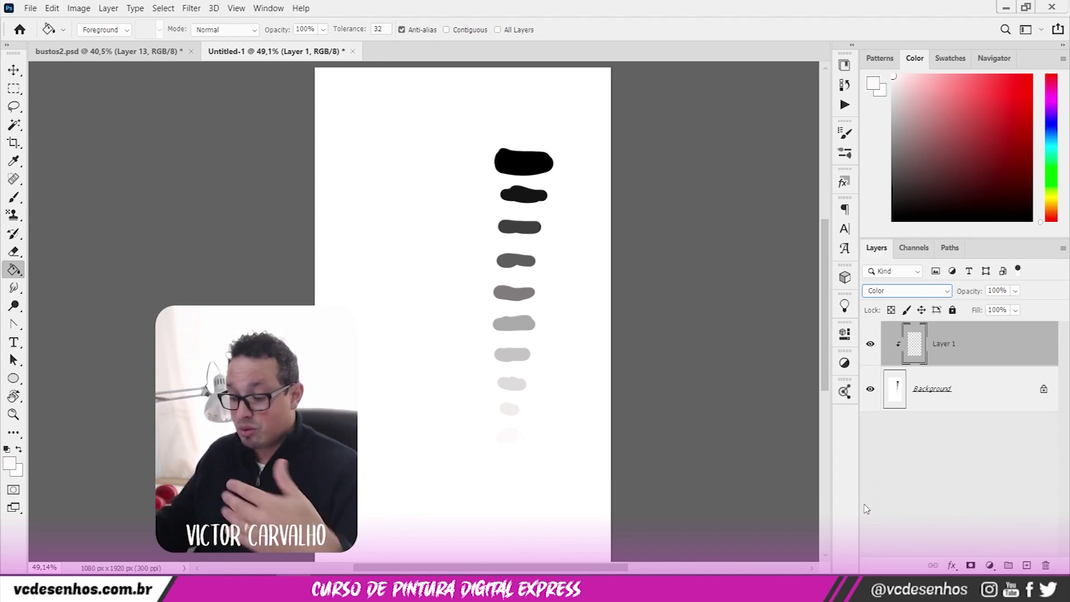
- Brush saturated red over the whole column of gray swatches on the Color-mode layer
left_click_drag(1011, 92, 1031, 75)
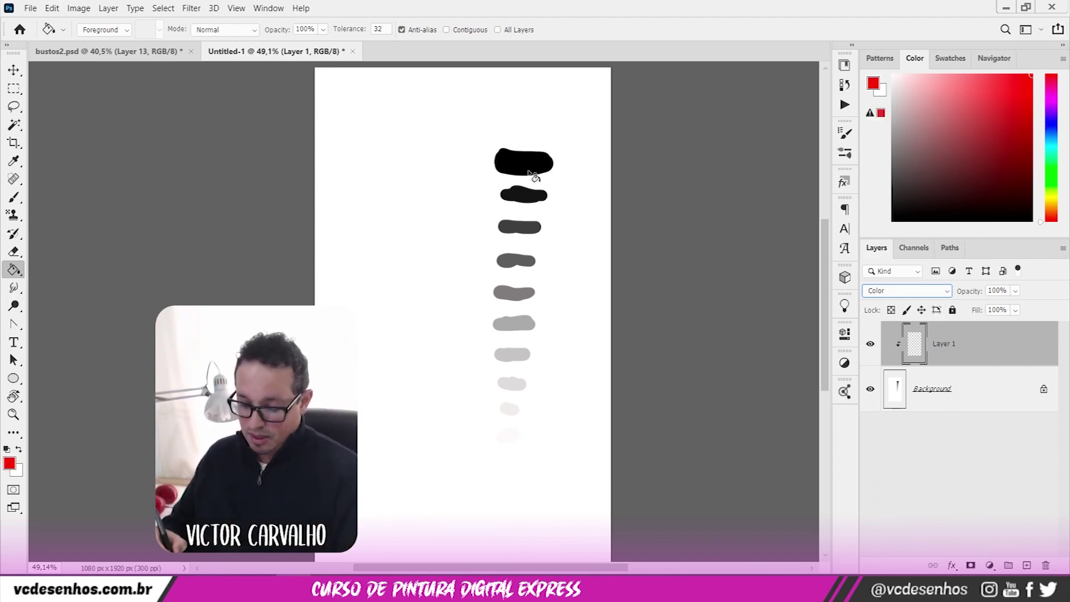
left_click(14, 197)
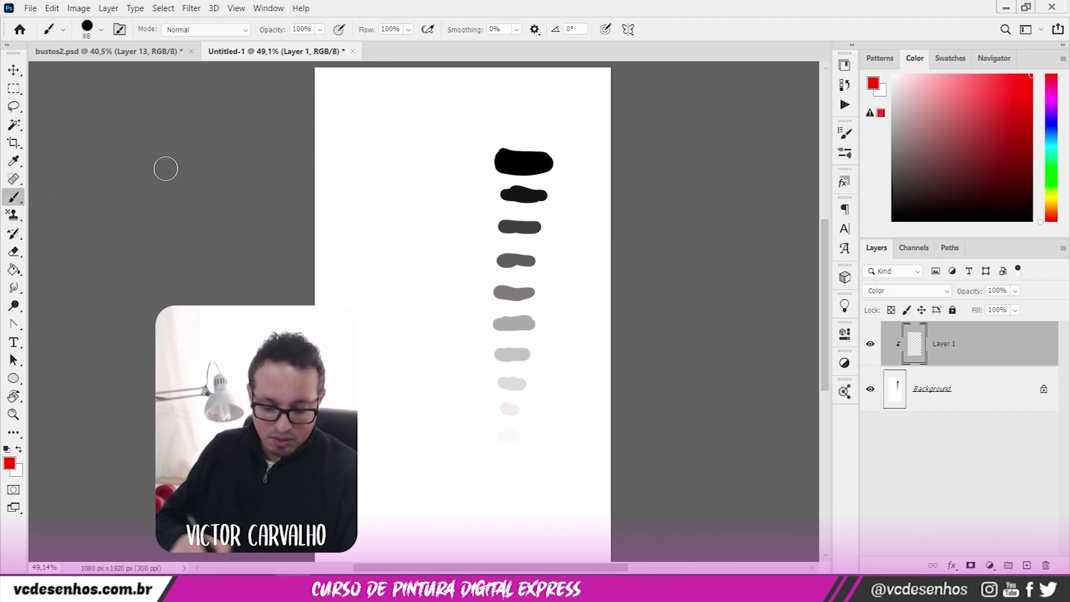
mouse_move(517, 173)
left_mouse_down()
mouse_move(505, 334)
mouse_move(540, 154)
mouse_move(511, 372)
mouse_move(520, 355)
mouse_move(501, 150)
mouse_move(491, 232)
mouse_move(519, 162)
mouse_move(525, 188)
left_mouse_up()
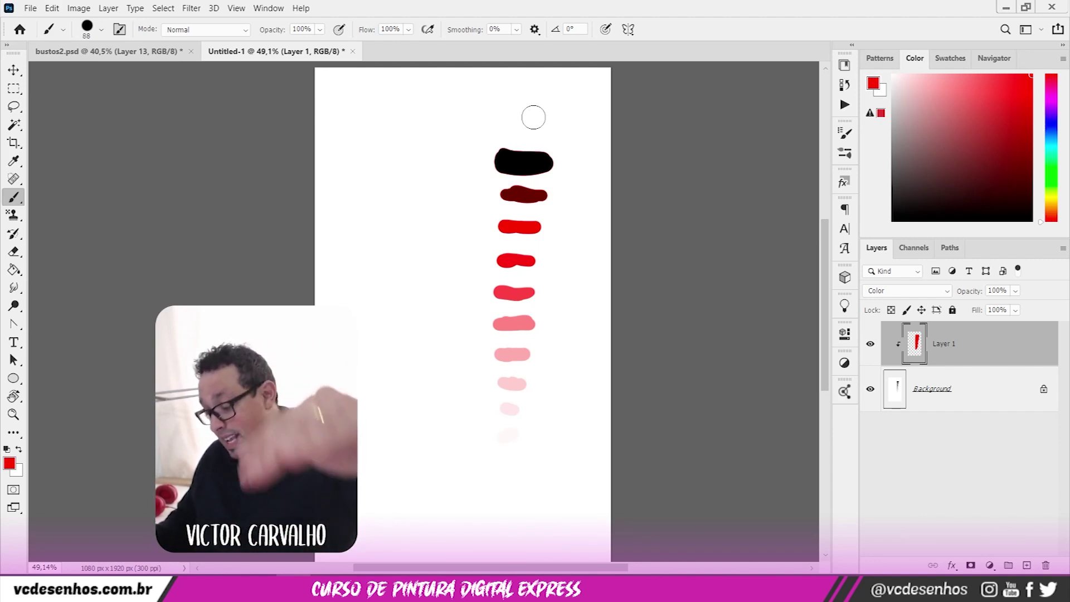
- Change the paint hue to bright blue and brush it over the entire swatch column on the Color-mode layer
left_click(1051, 136)
mouse_move(510, 142)
left_mouse_down()
mouse_move(511, 431)
mouse_move(499, 134)
mouse_move(498, 334)
mouse_move(528, 258)
mouse_move(543, 149)
mouse_move(500, 408)
left_mouse_up()
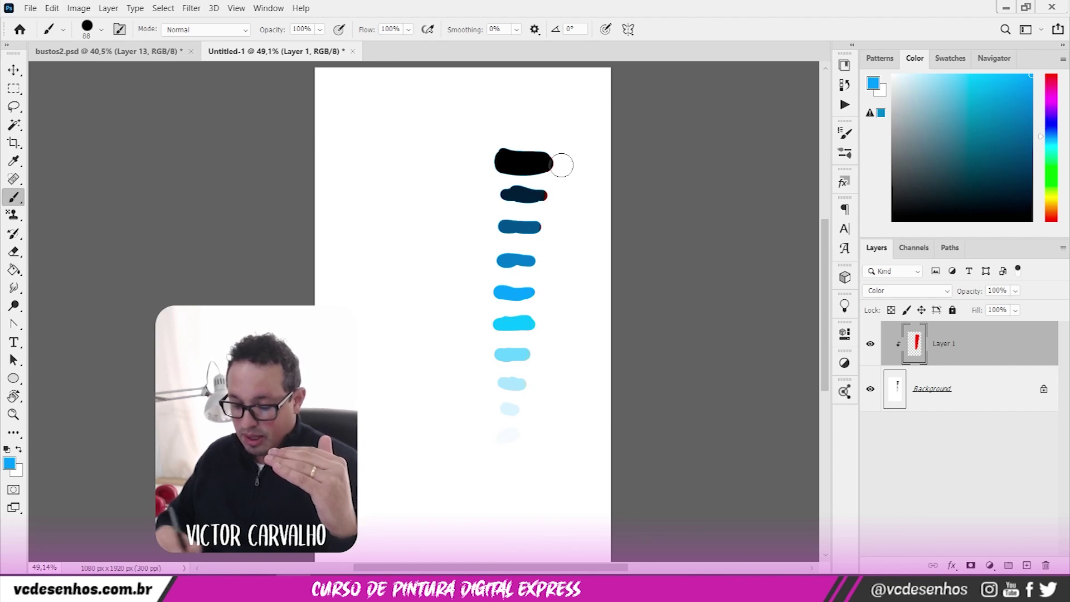
left_click_drag(561, 165, 520, 139)
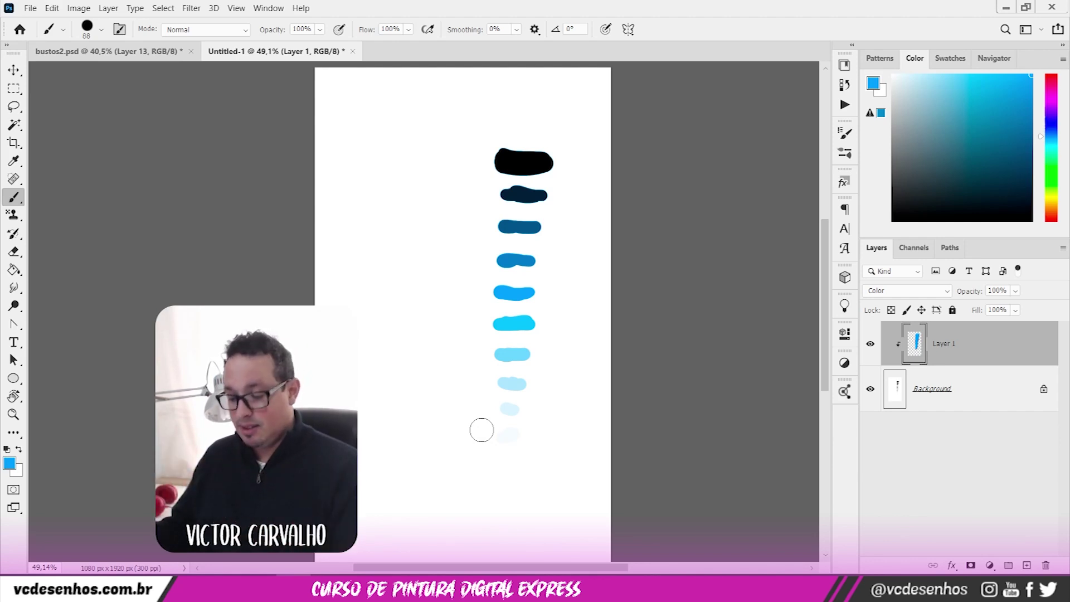
- Switch to bustos2.psd and hide Layer 13 with the grayscale portrait reference photos
left_click(120, 49)
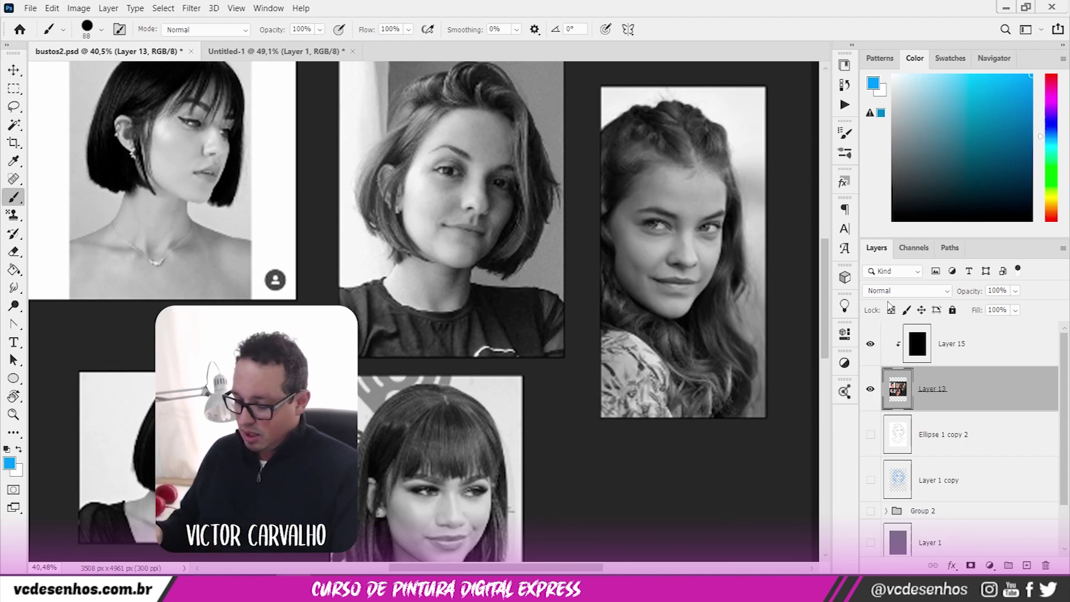
left_click(869, 388)
left_click(869, 388)
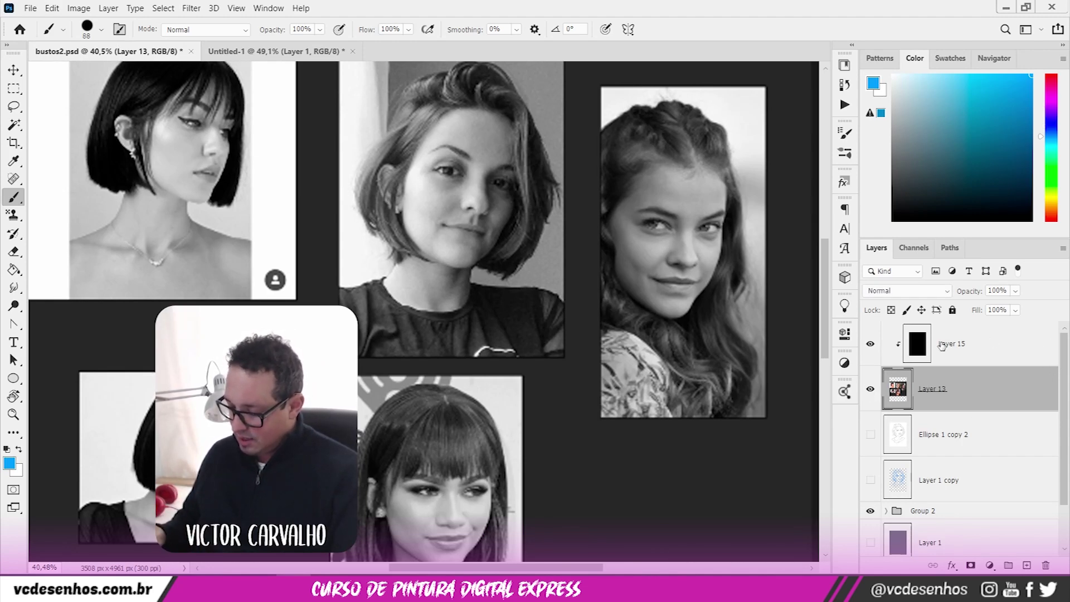
left_click(870, 388)
left_click(869, 388)
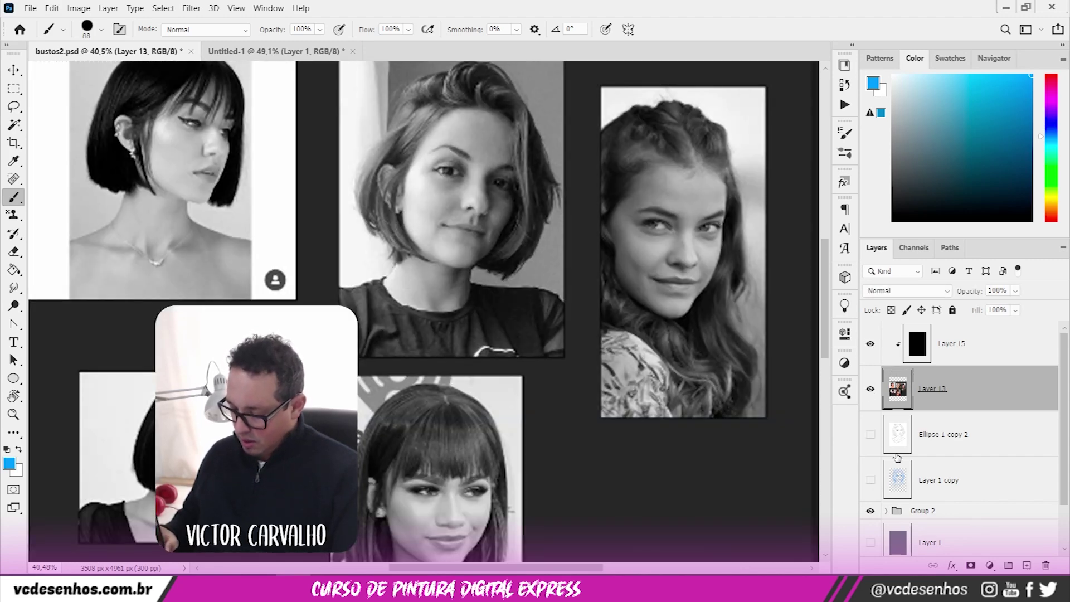
left_click(870, 389)
- Expand Group 2 and show its Ellipse 1 copy line art together with the purple background on Layer 1
left_click(869, 435)
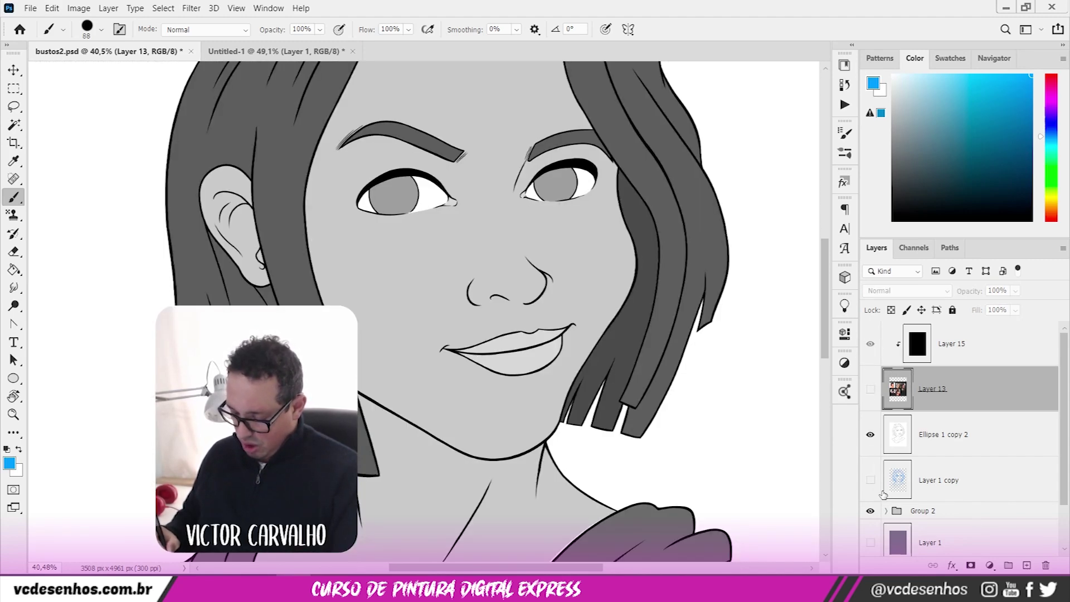
left_click(885, 511)
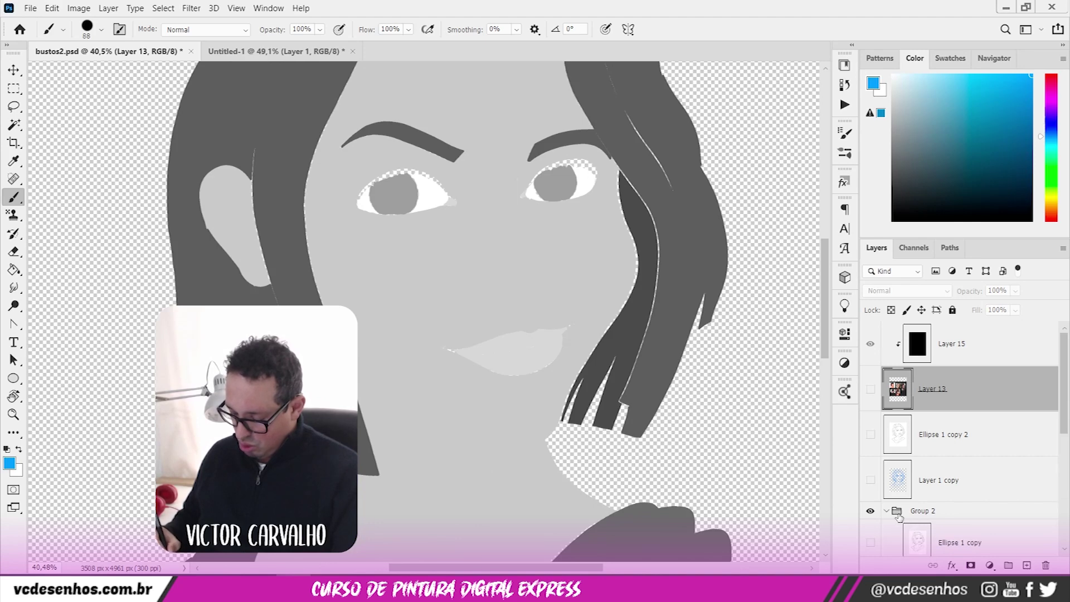
left_click(871, 542)
left_click_drag(1064, 372, 1060, 482)
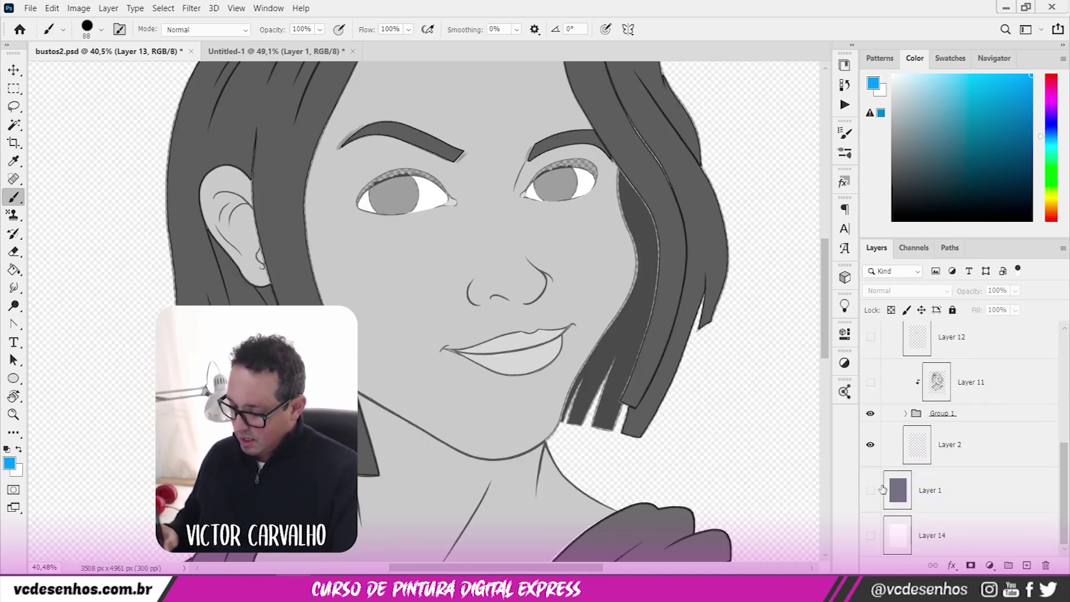
left_click(870, 534)
scroll(1058, 464, "up", 4)
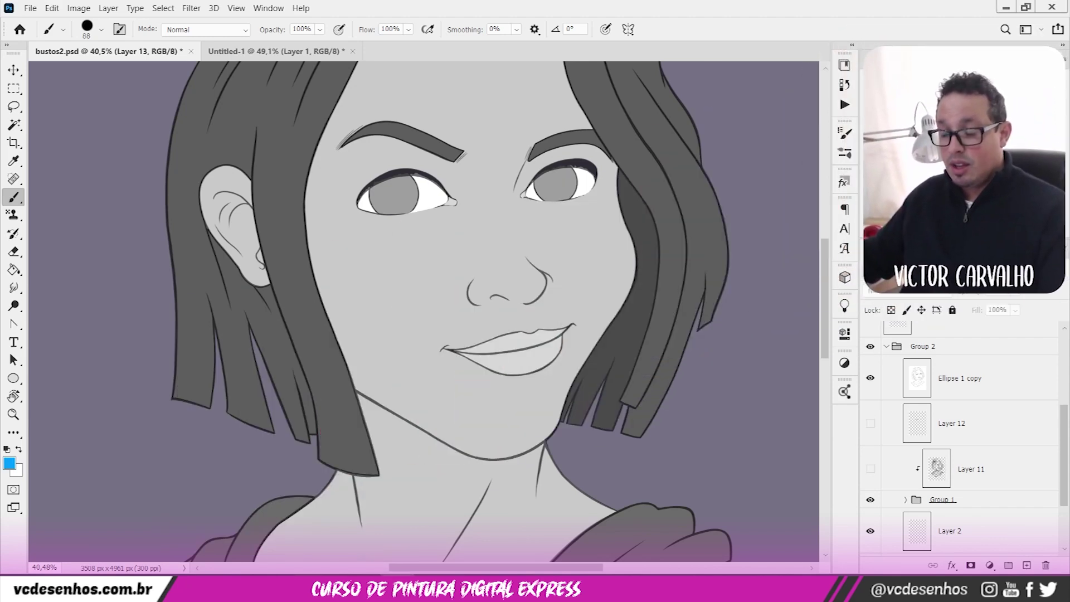
- Select and show the clipped shading on Layer 11, and hide the Ellipse 1 copy line art in Group 2
left_click(964, 471)
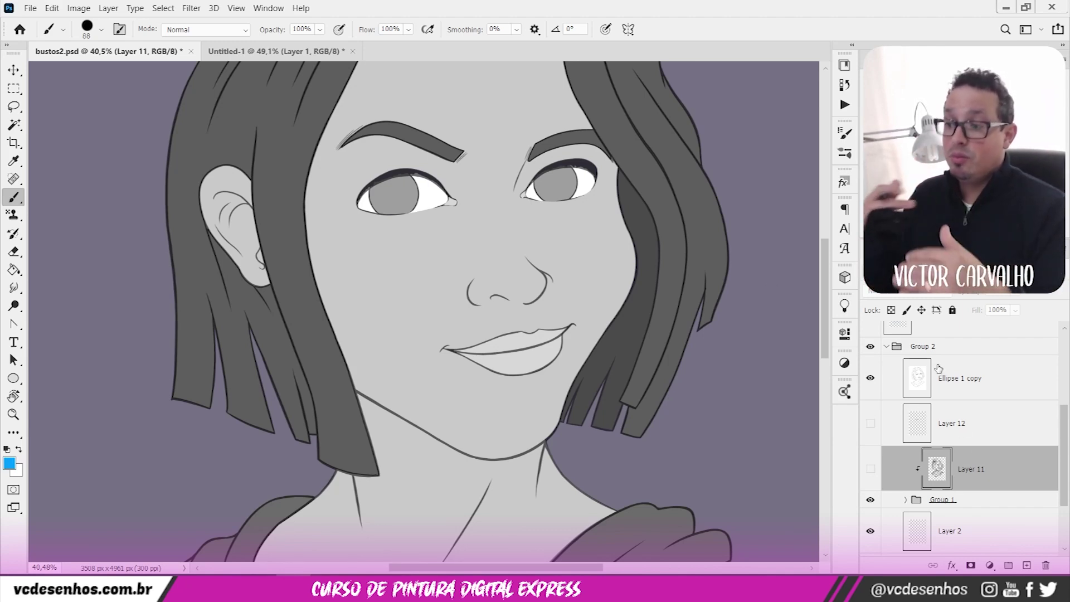
key("z")
left_click(646, 304, "alt")
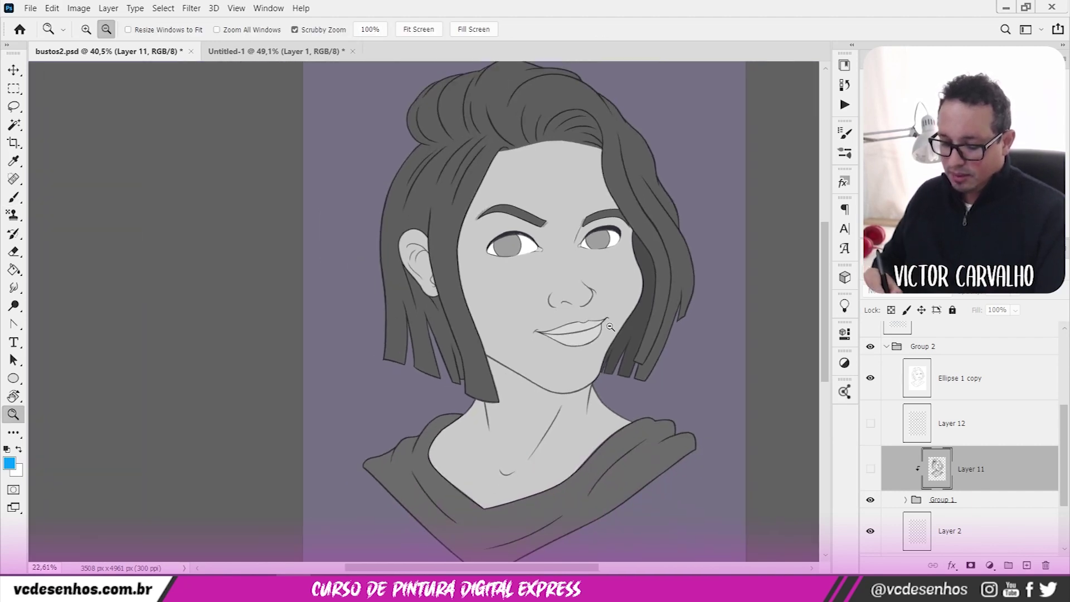
left_click(870, 471)
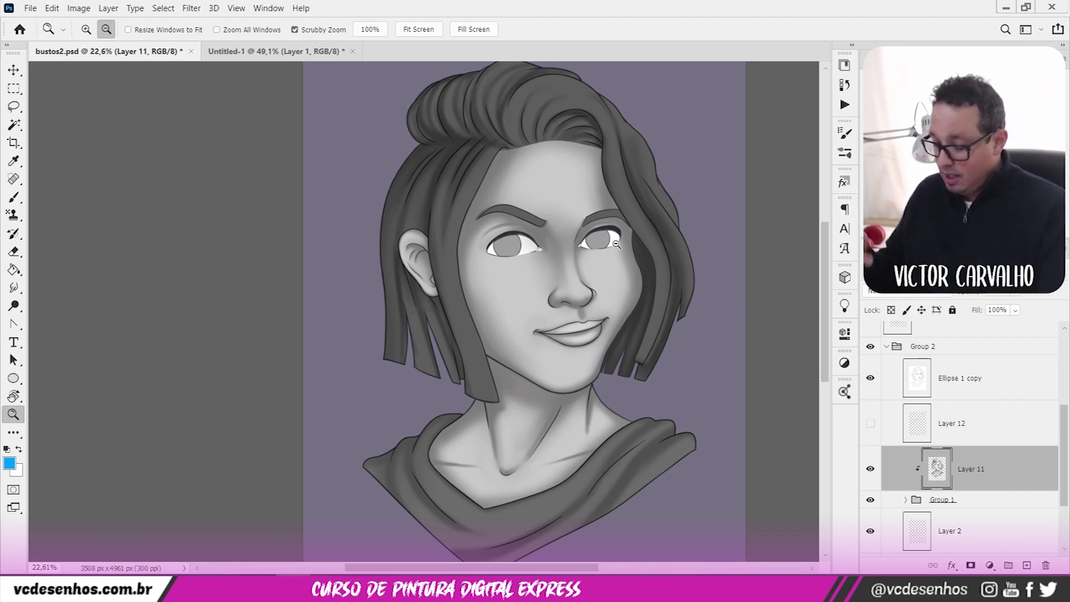
left_click(869, 378)
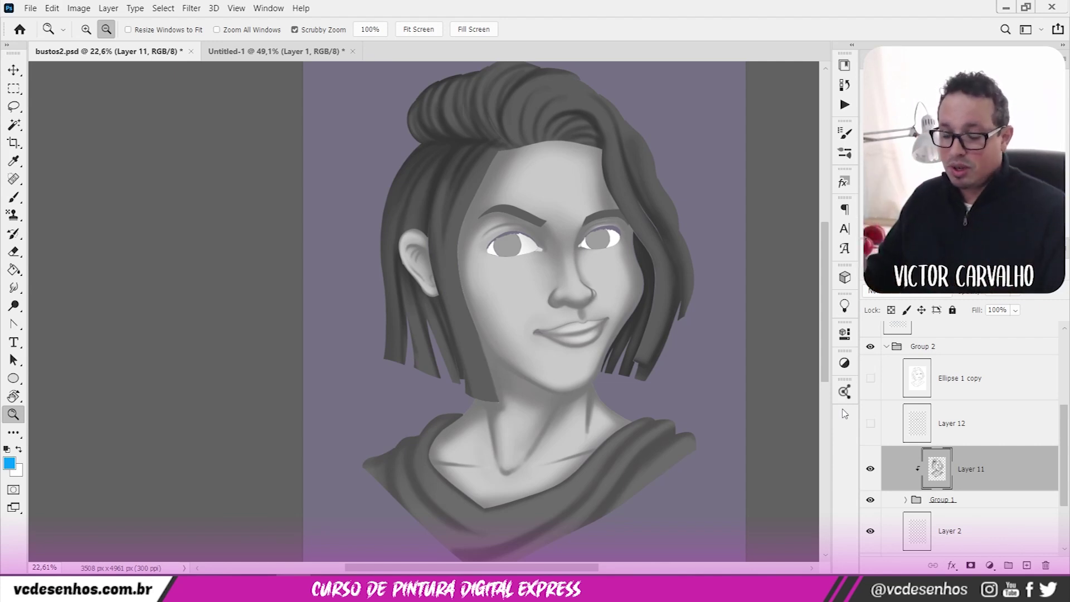
- Review the blue-tinted value swatches in Untitled-1 and return to the portrait in bustos2.psd
left_click(248, 51)
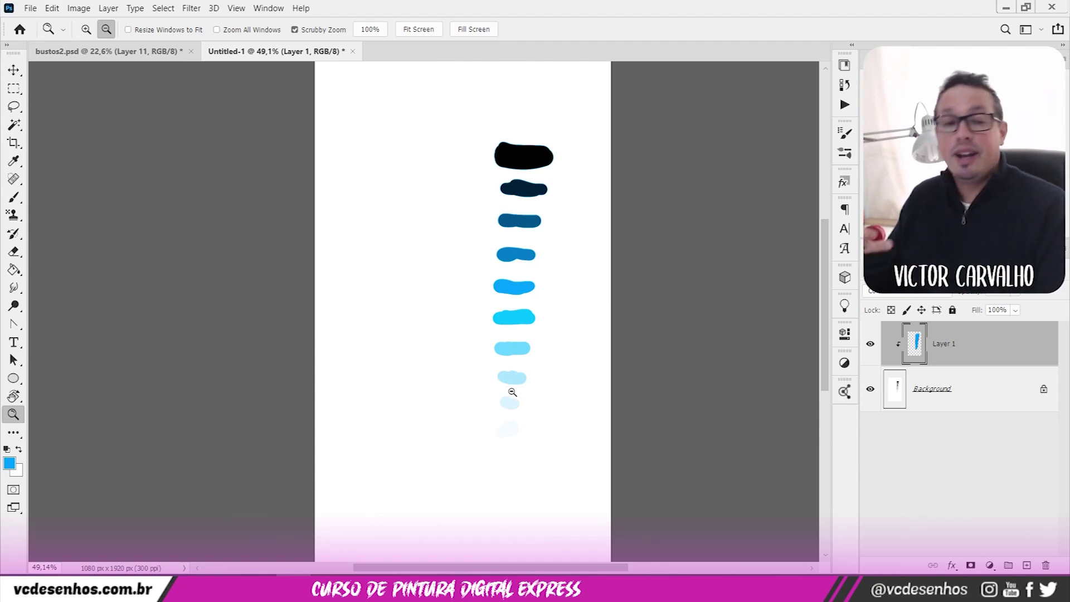
left_click(152, 53)
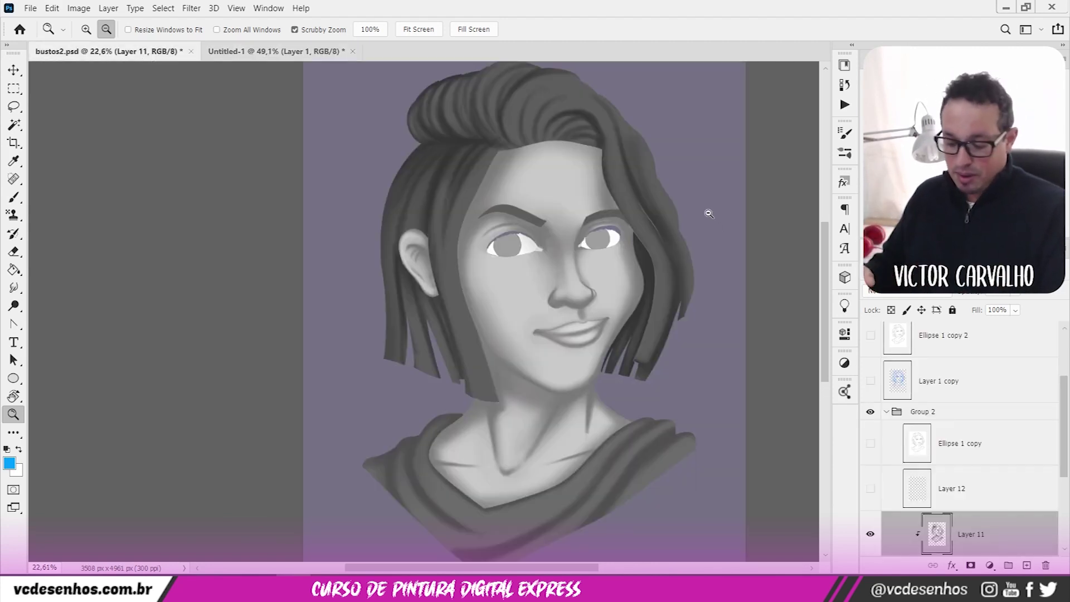